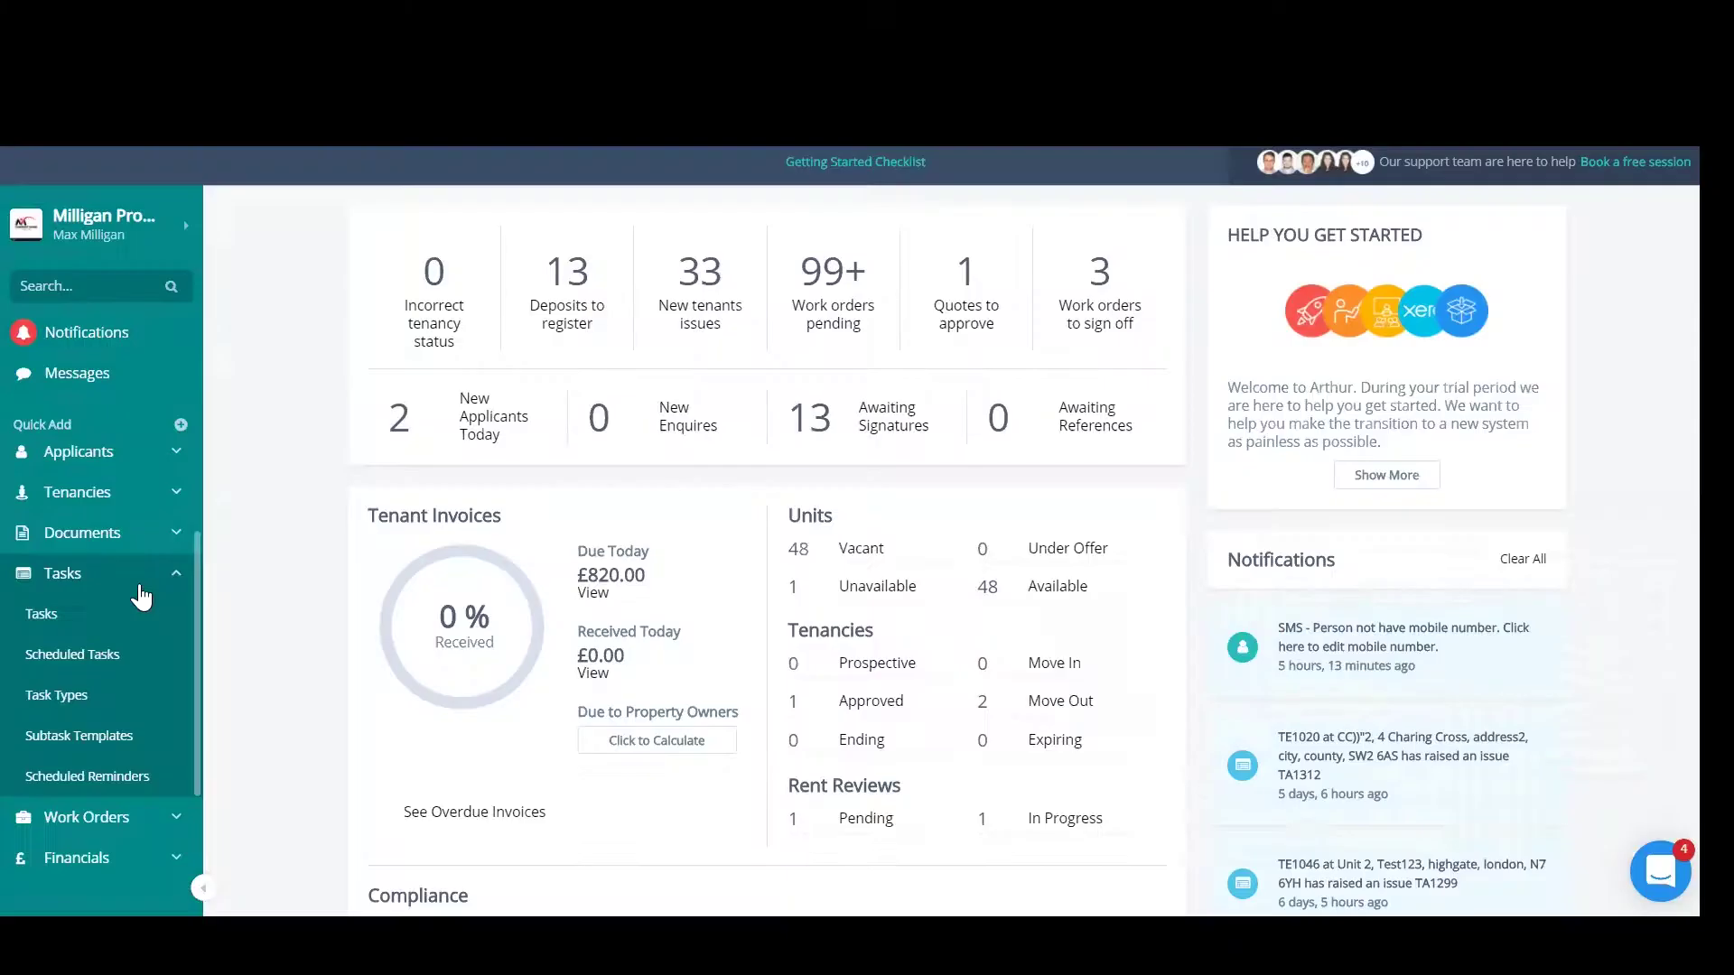
Show the full task list and expand the Tasks submenu of task-related sections
{"action": "left_click", "coordinate": [159, 577]}
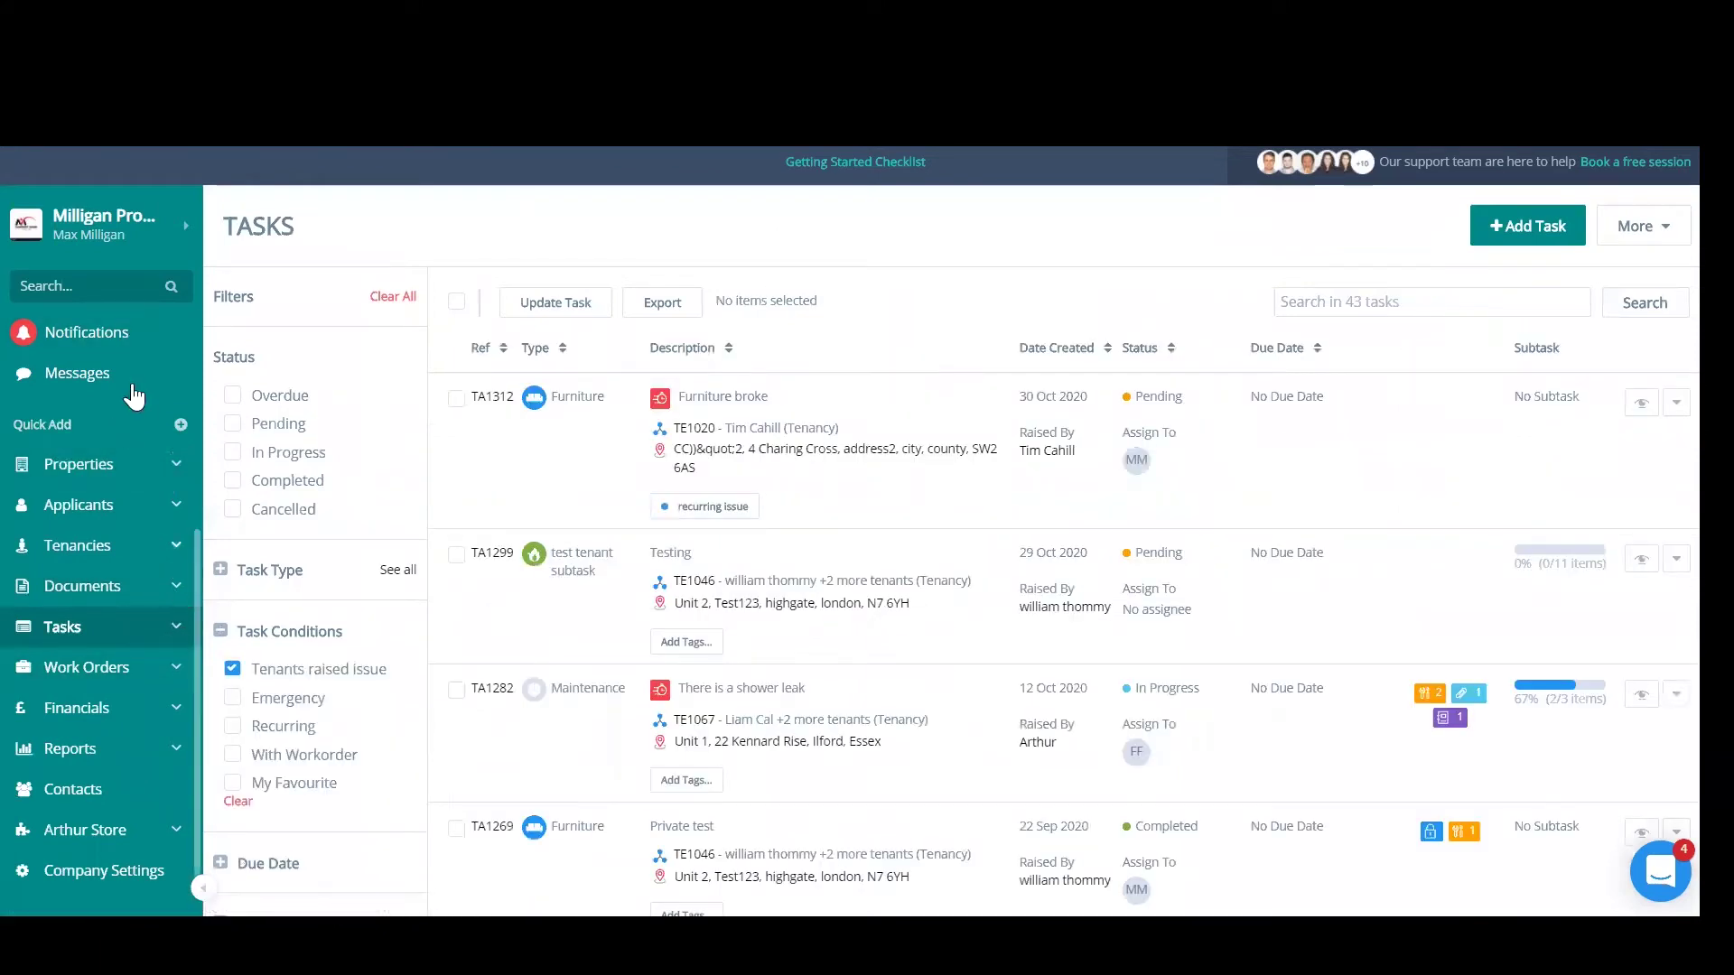
{"action": "left_click", "coordinate": [177, 630]}
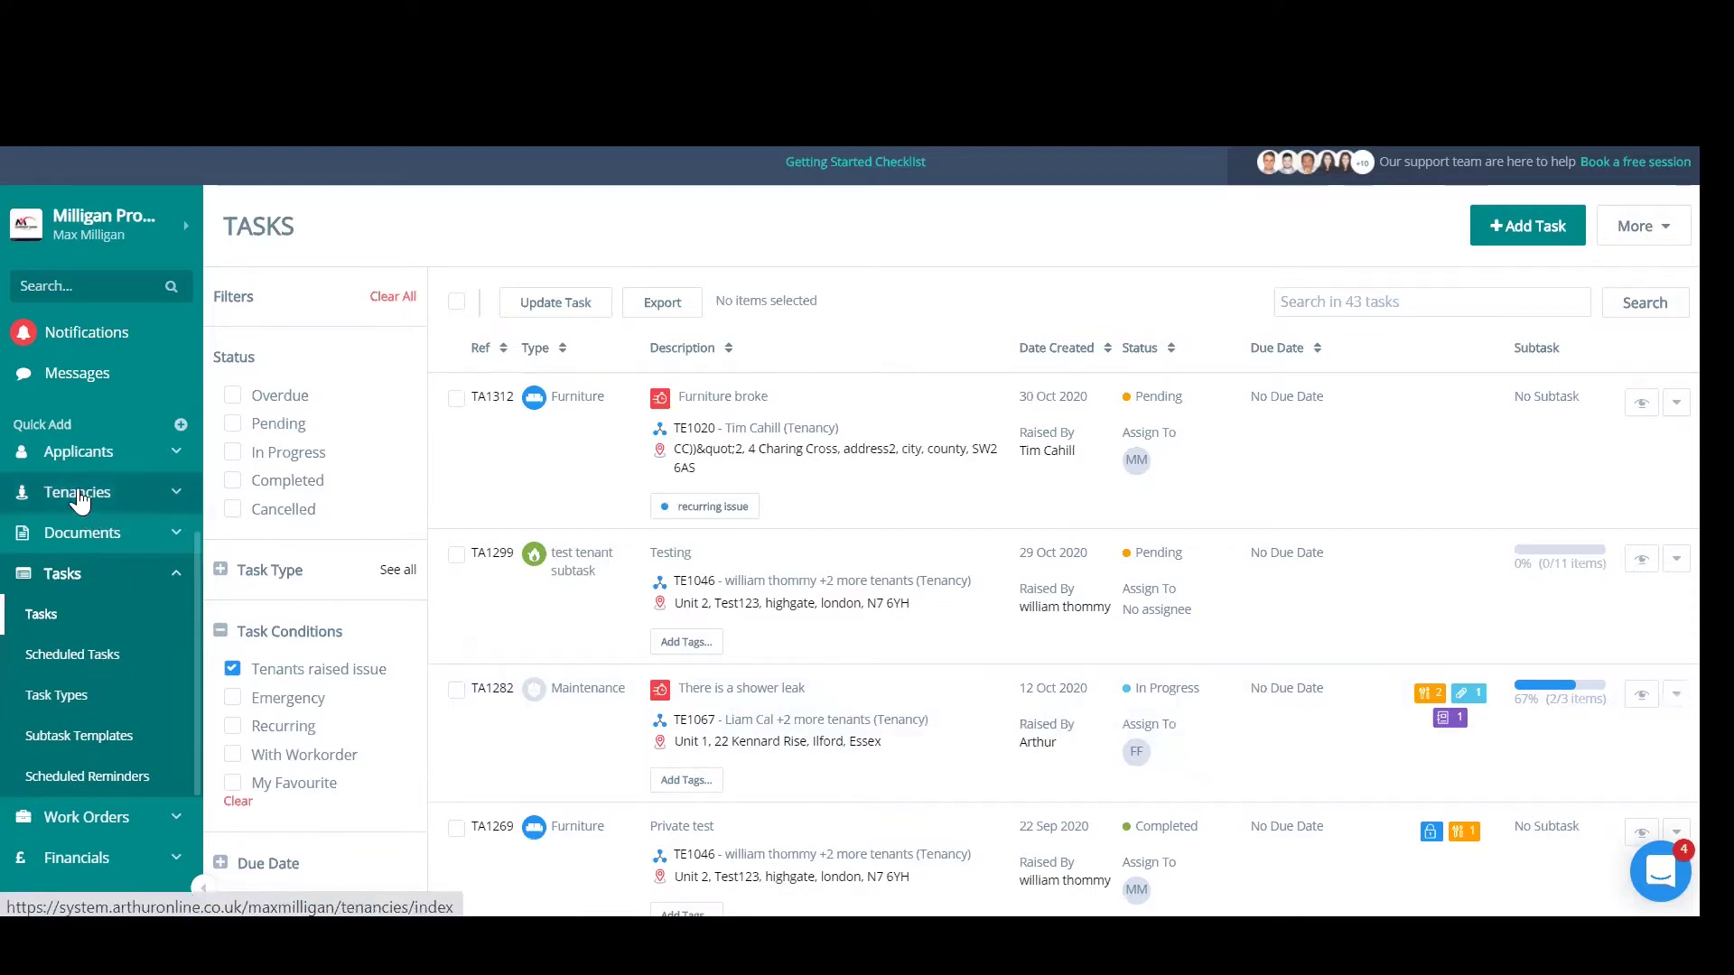
Go from Tenancies to Properties and open the single-unit property's only unit
{"action": "left_click", "coordinate": [127, 492]}
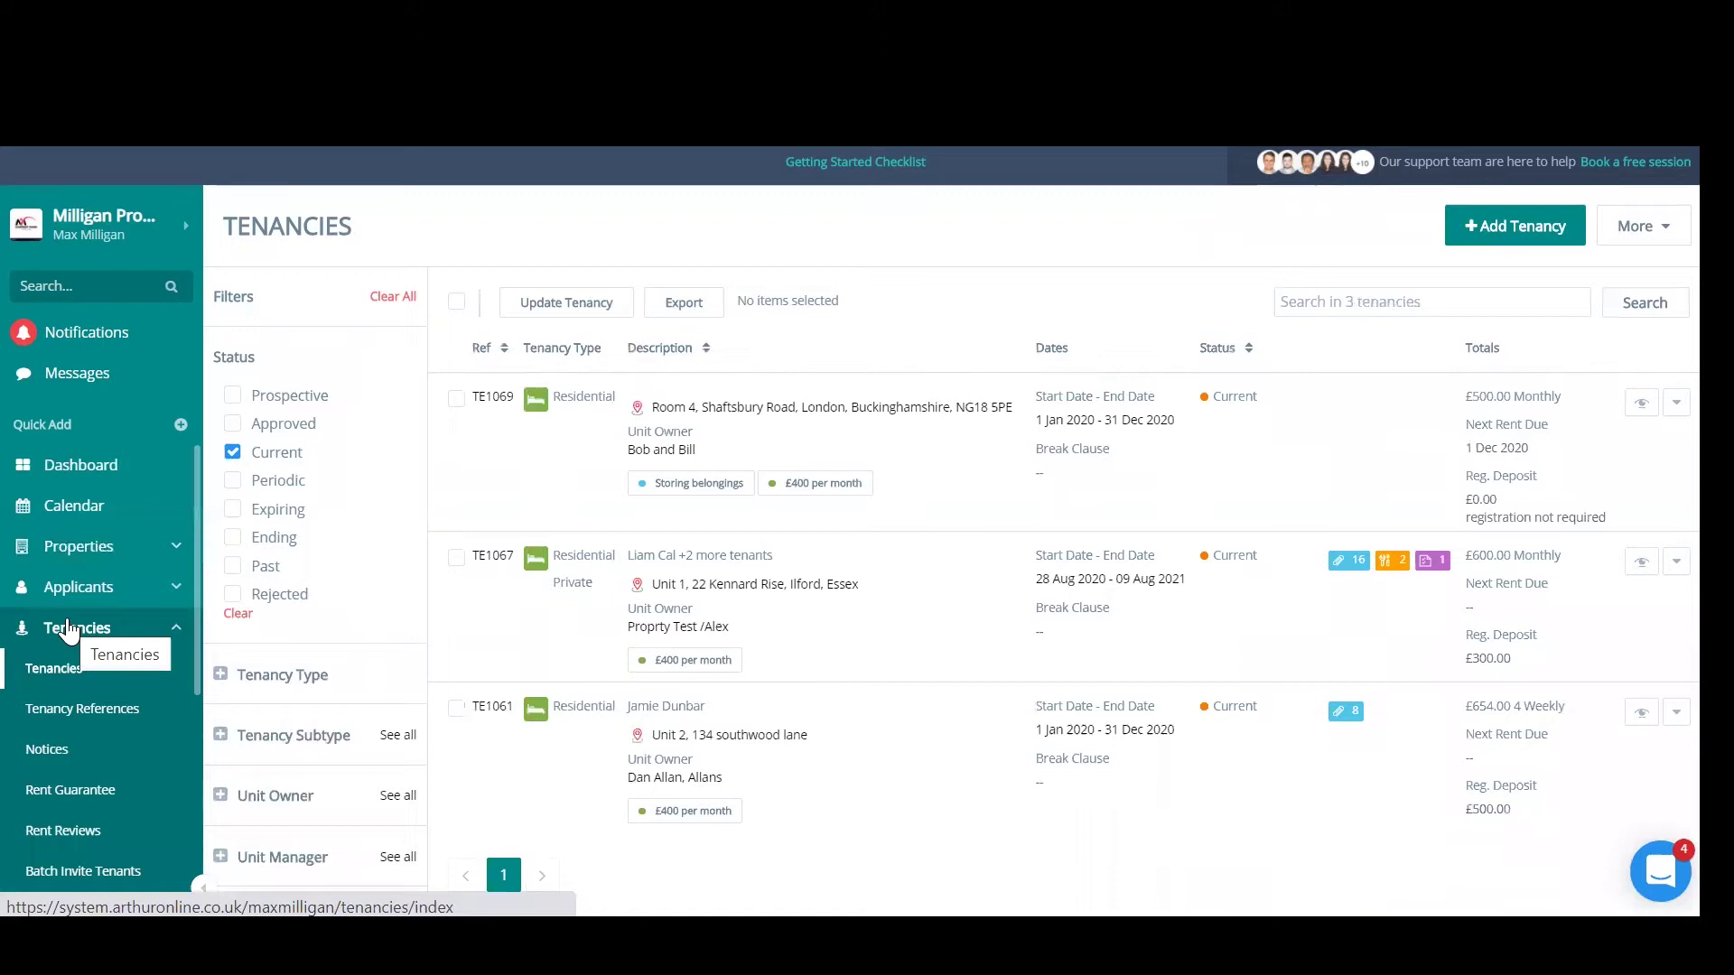
{"action": "left_click", "coordinate": [97, 569]}
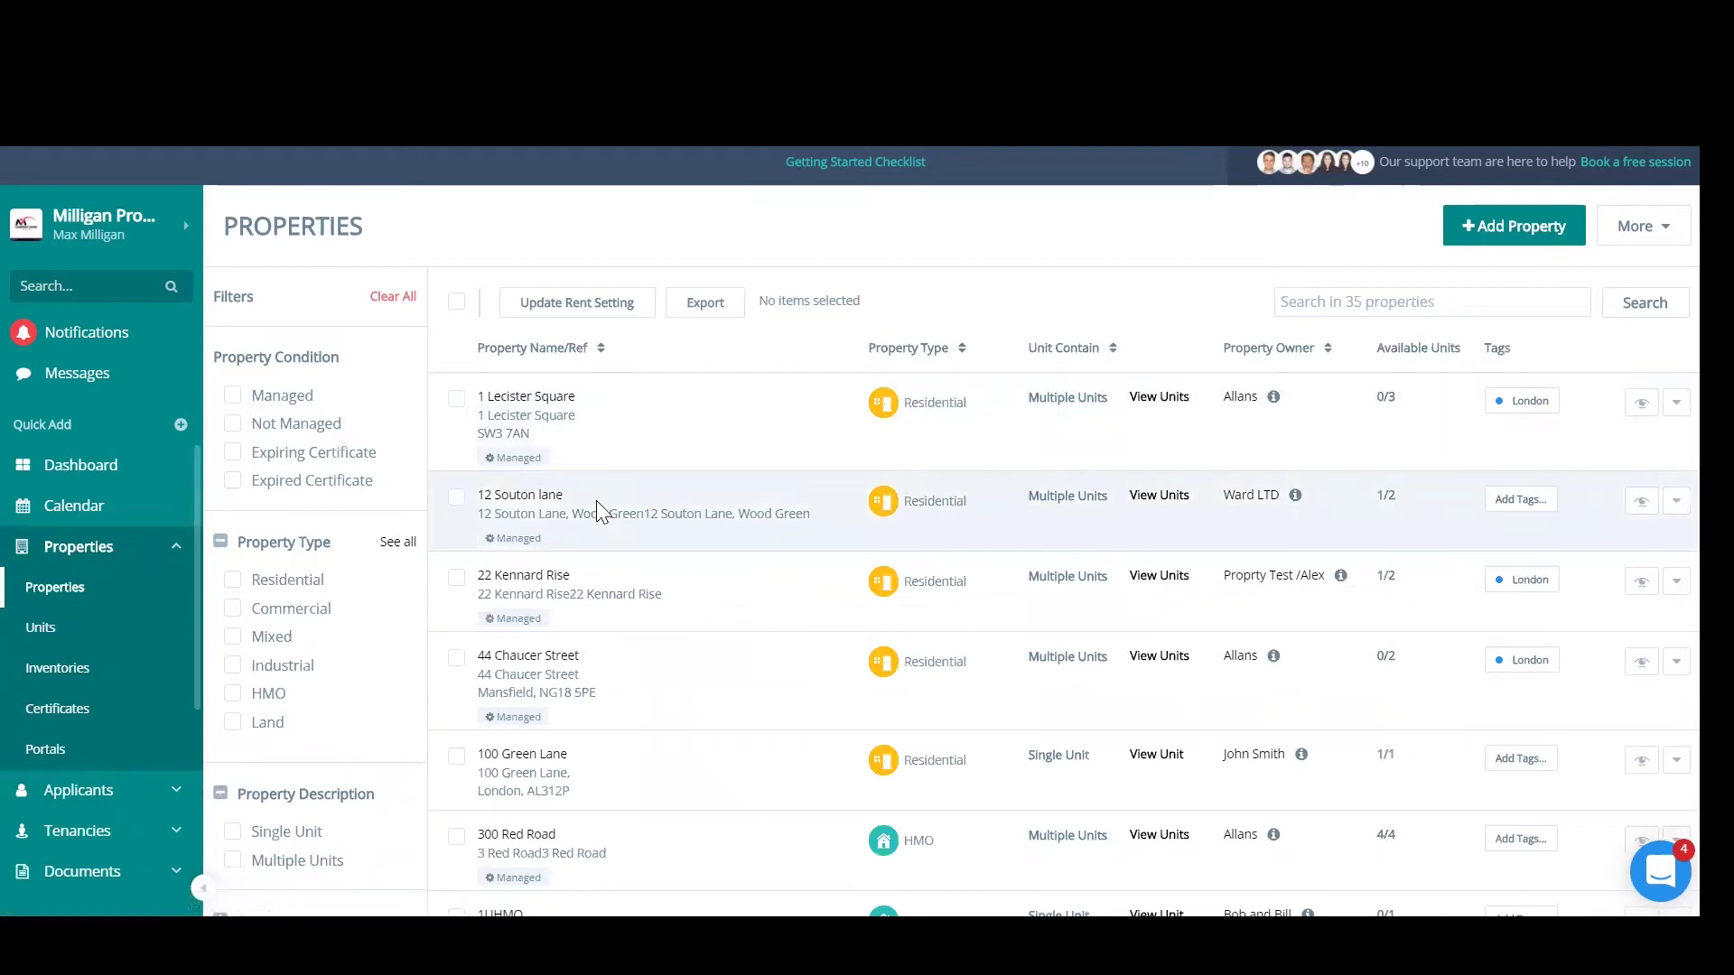
{"action": "scroll", "coordinate": [542, 619], "scroll_direction": "down", "scroll_amount": 3}
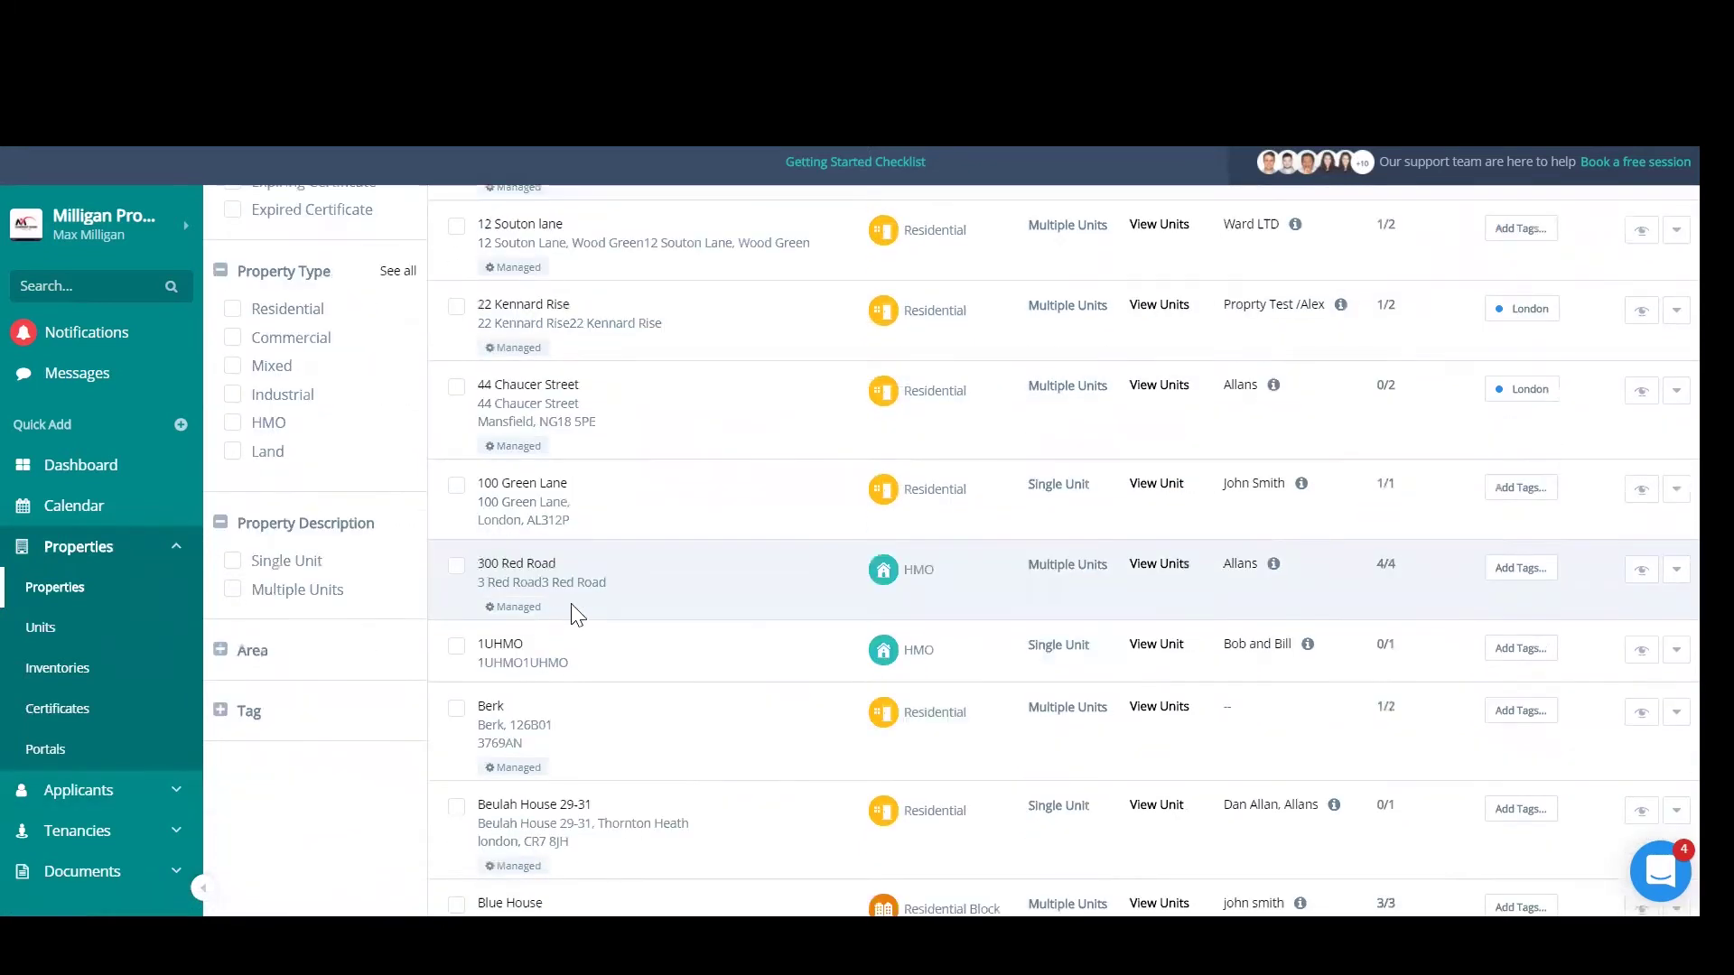
{"action": "left_click", "coordinate": [524, 484]}
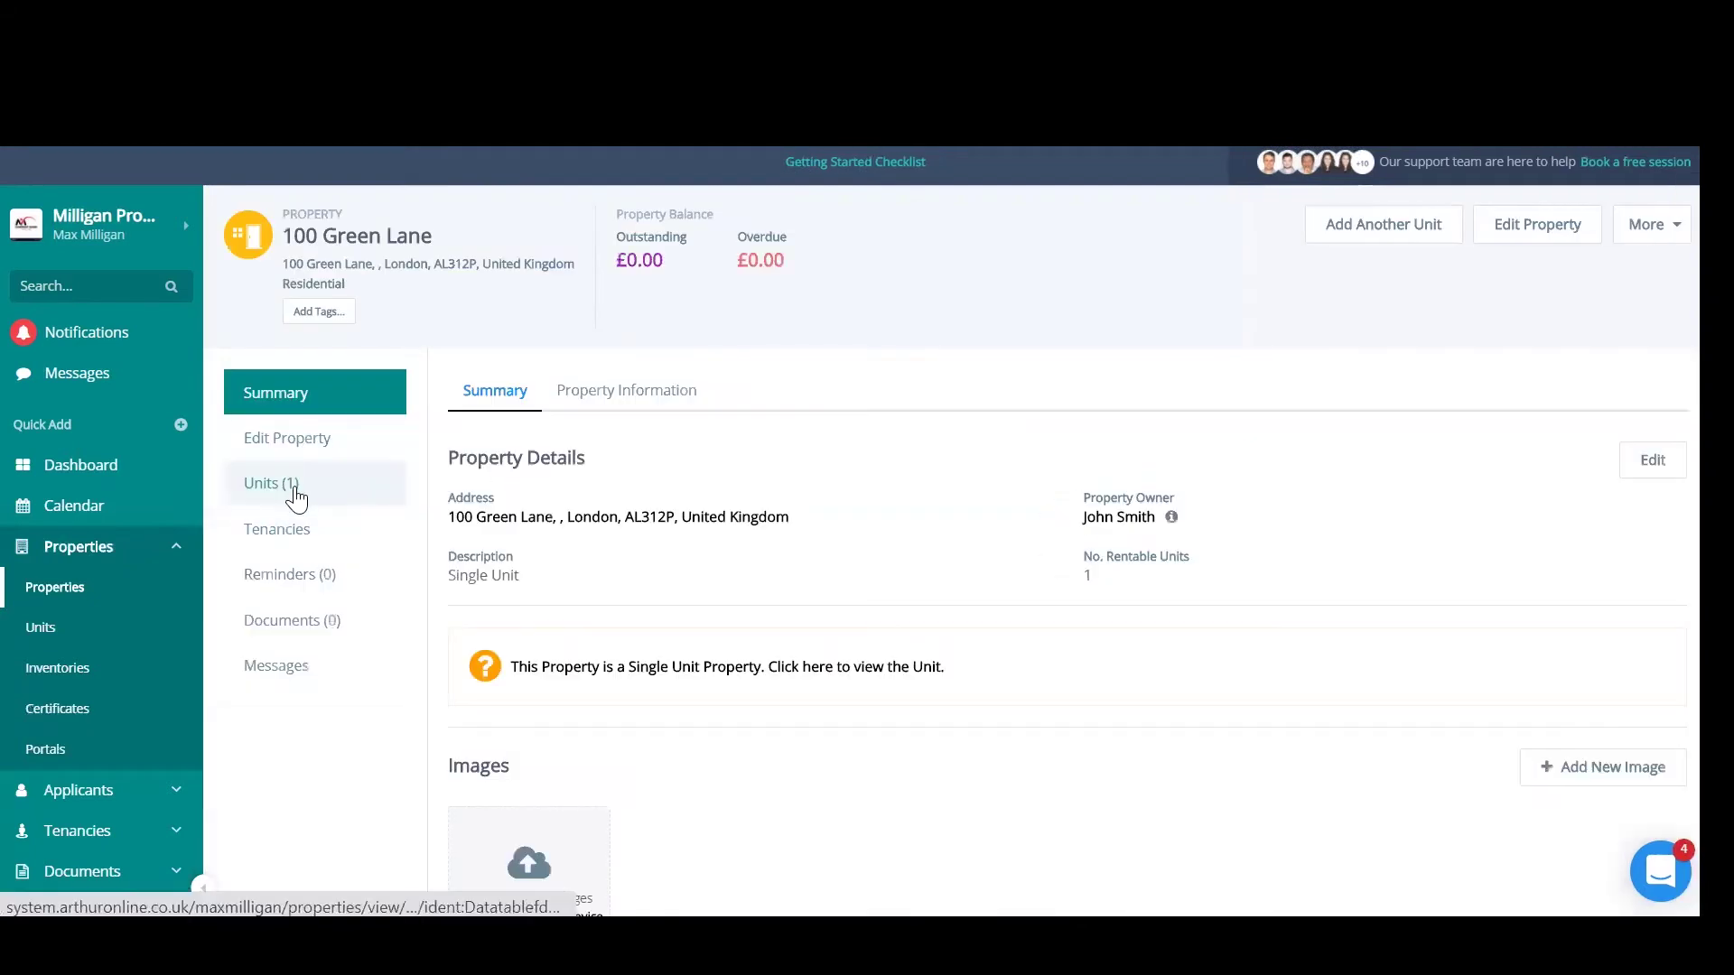
{"action": "left_click", "coordinate": [295, 493]}
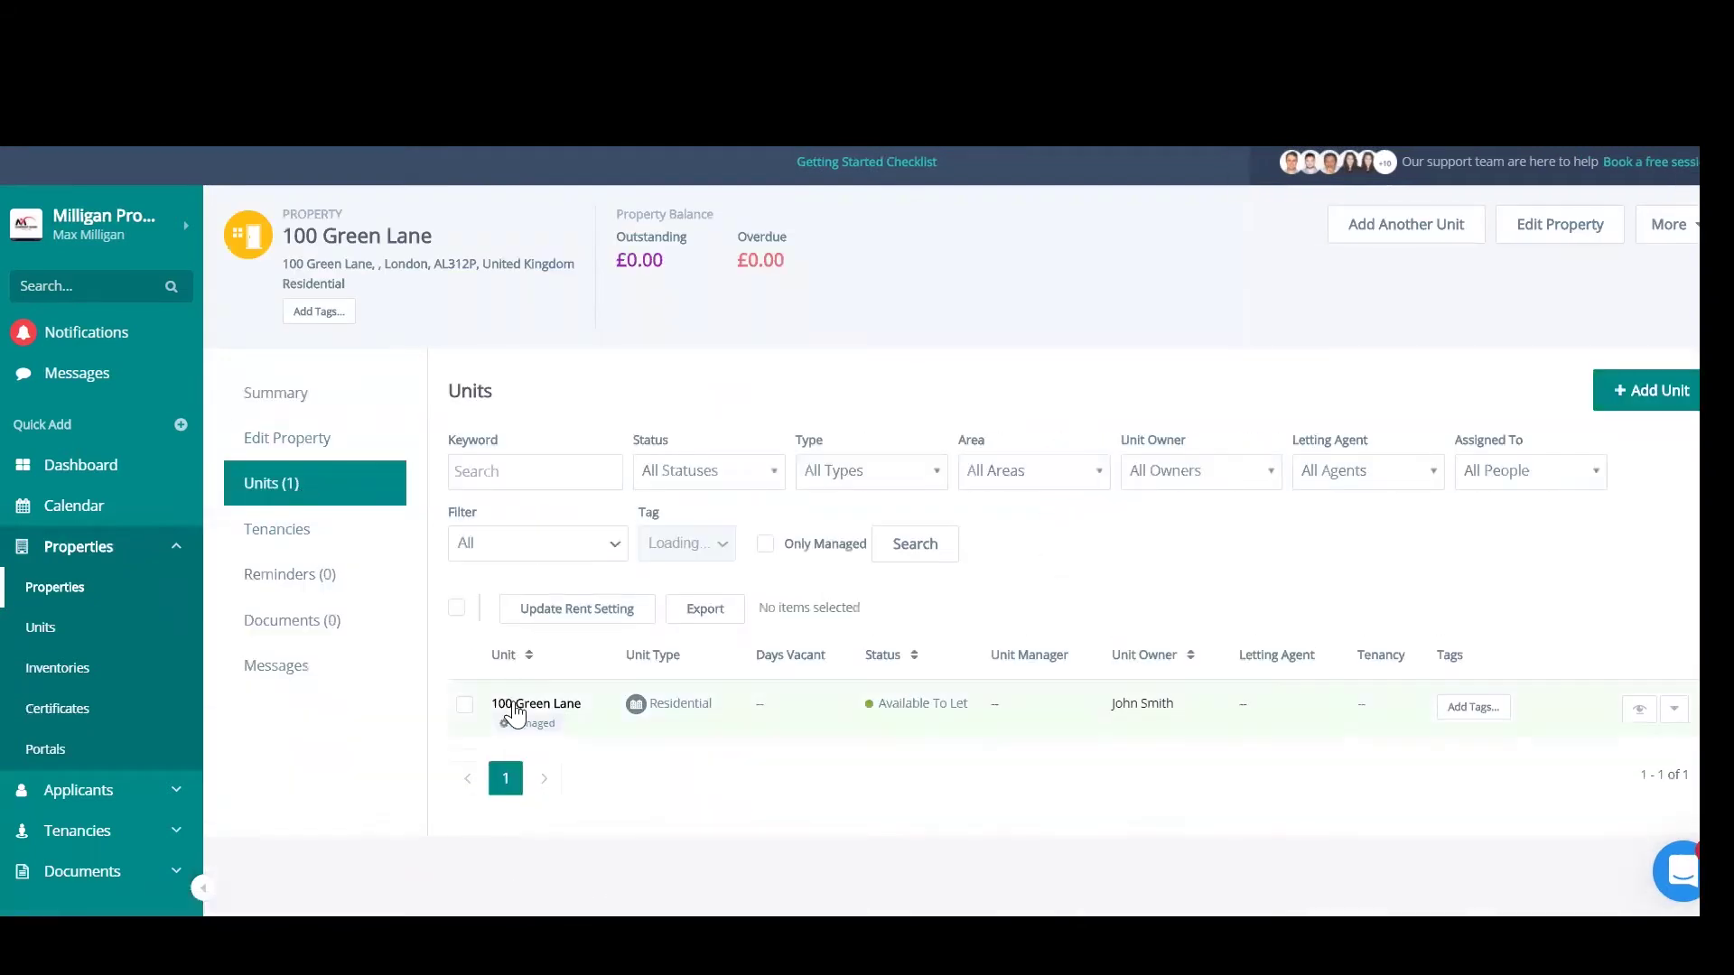
{"action": "left_click", "coordinate": [517, 706]}
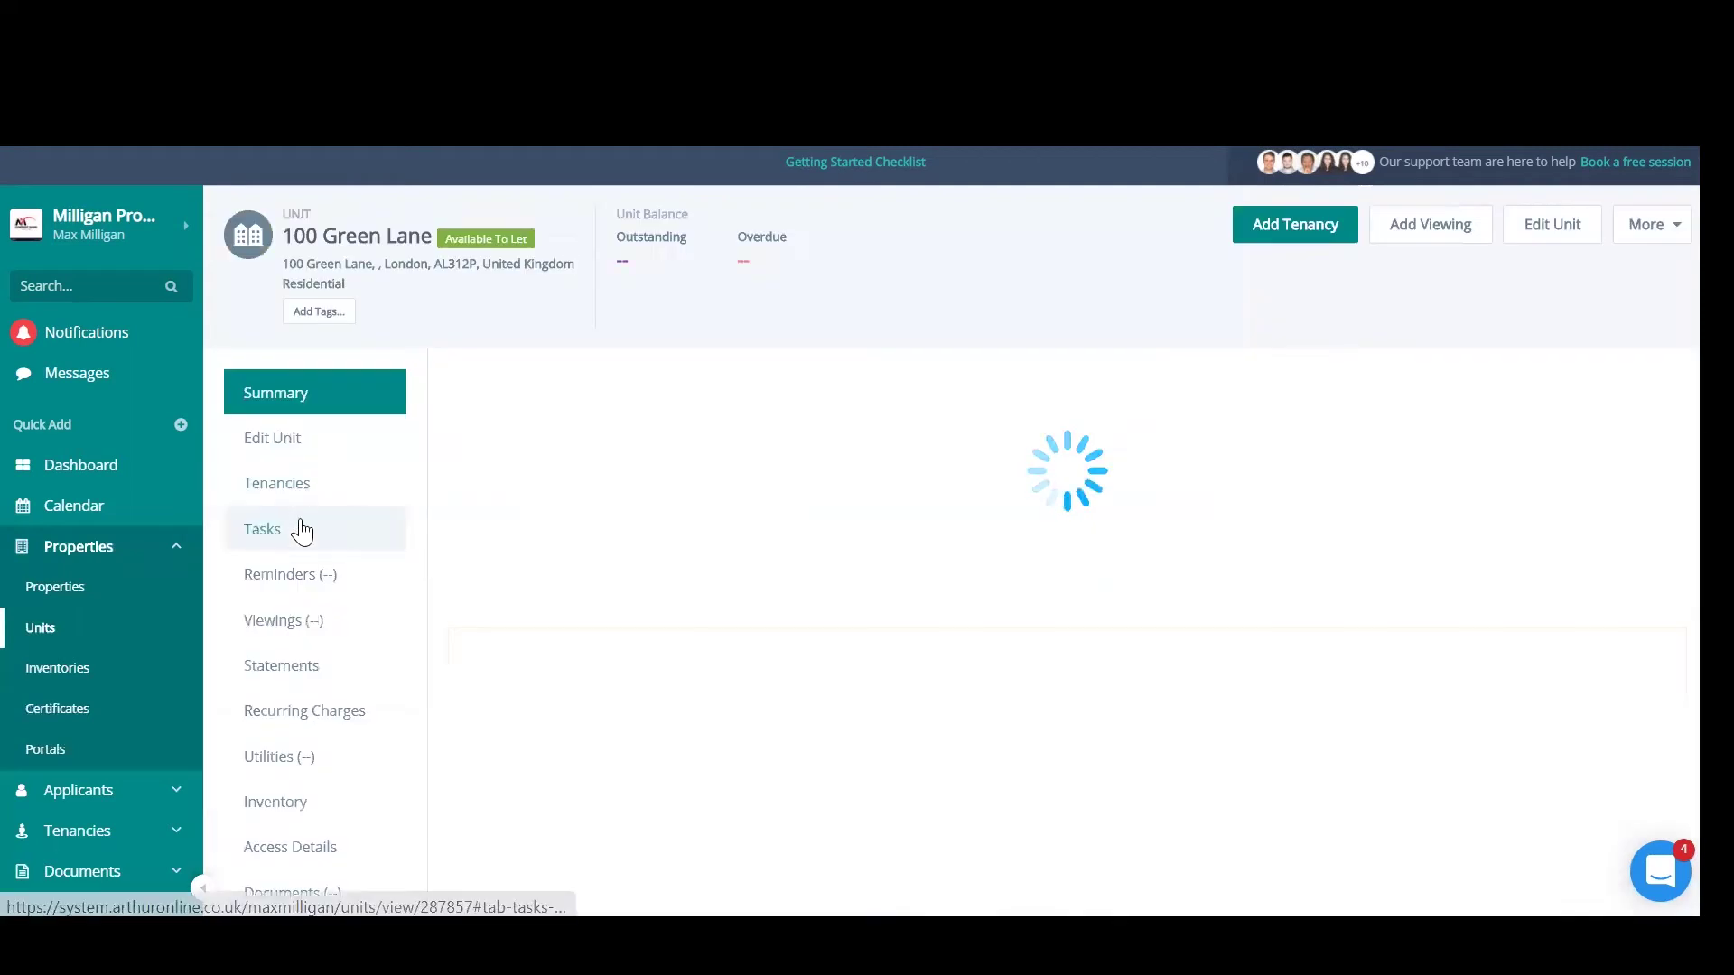
{"action": "scroll", "coordinate": [330, 767], "scroll_direction": "down", "scroll_amount": 3}
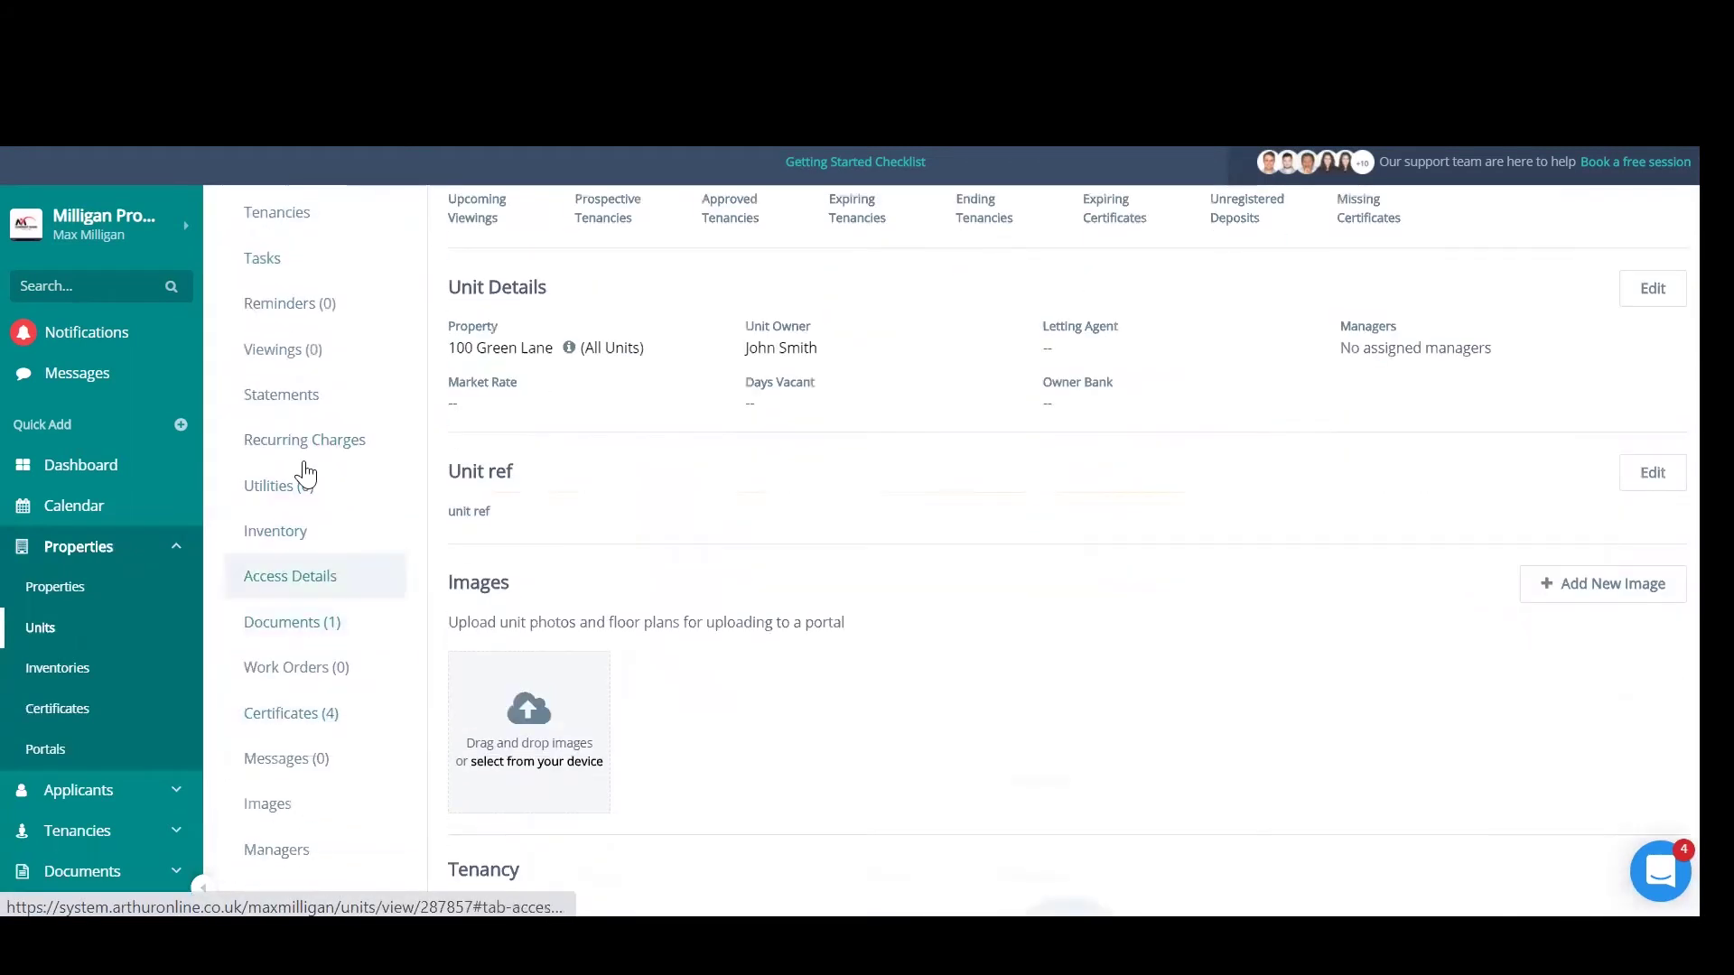
{"action": "left_click", "coordinate": [301, 263]}
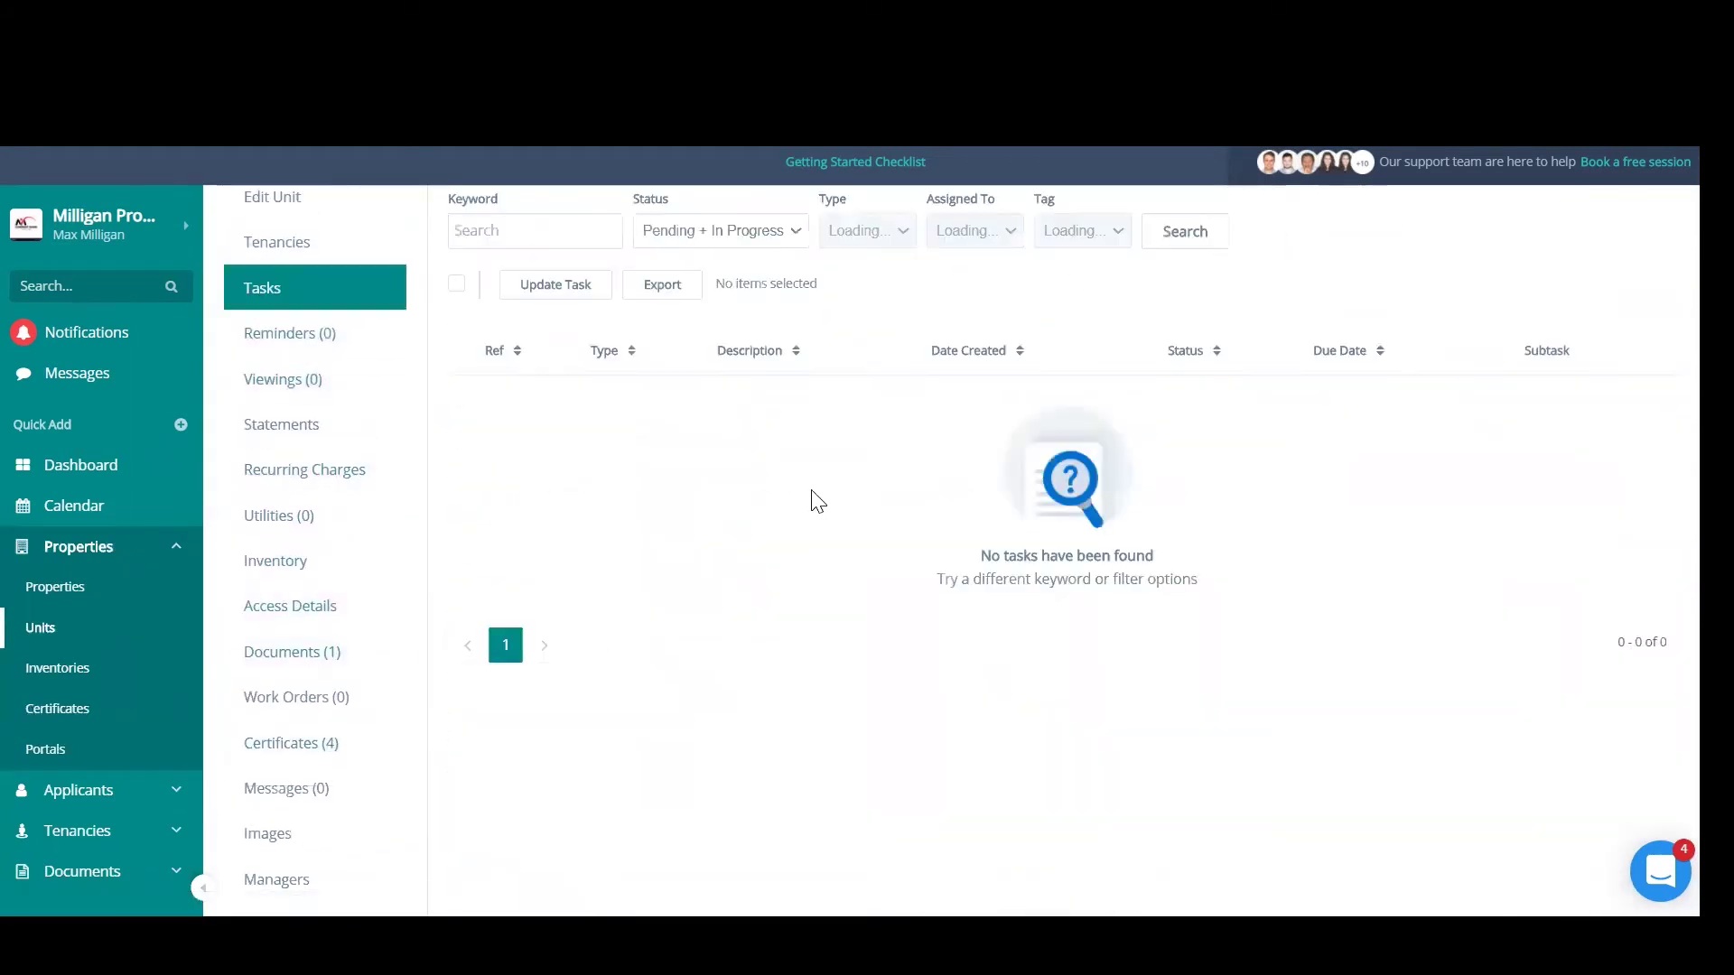
{"action": "scroll", "coordinate": [857, 551], "scroll_direction": "up", "scroll_amount": 3}
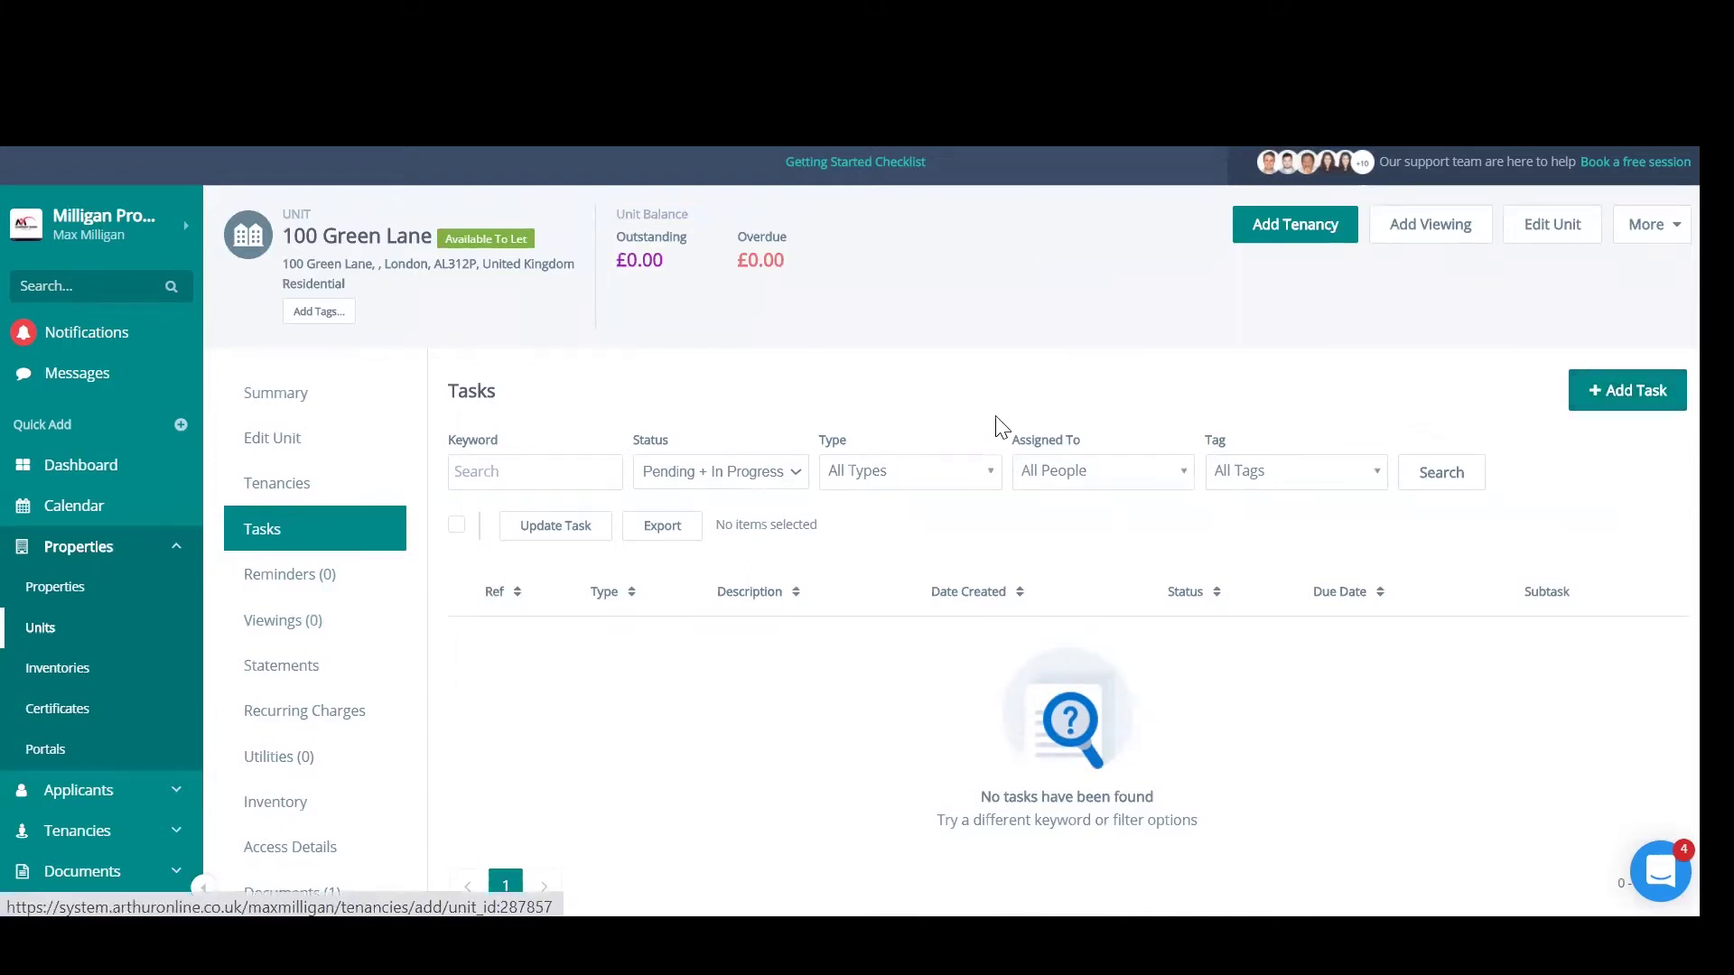
{"action": "left_click", "coordinate": [1638, 237]}
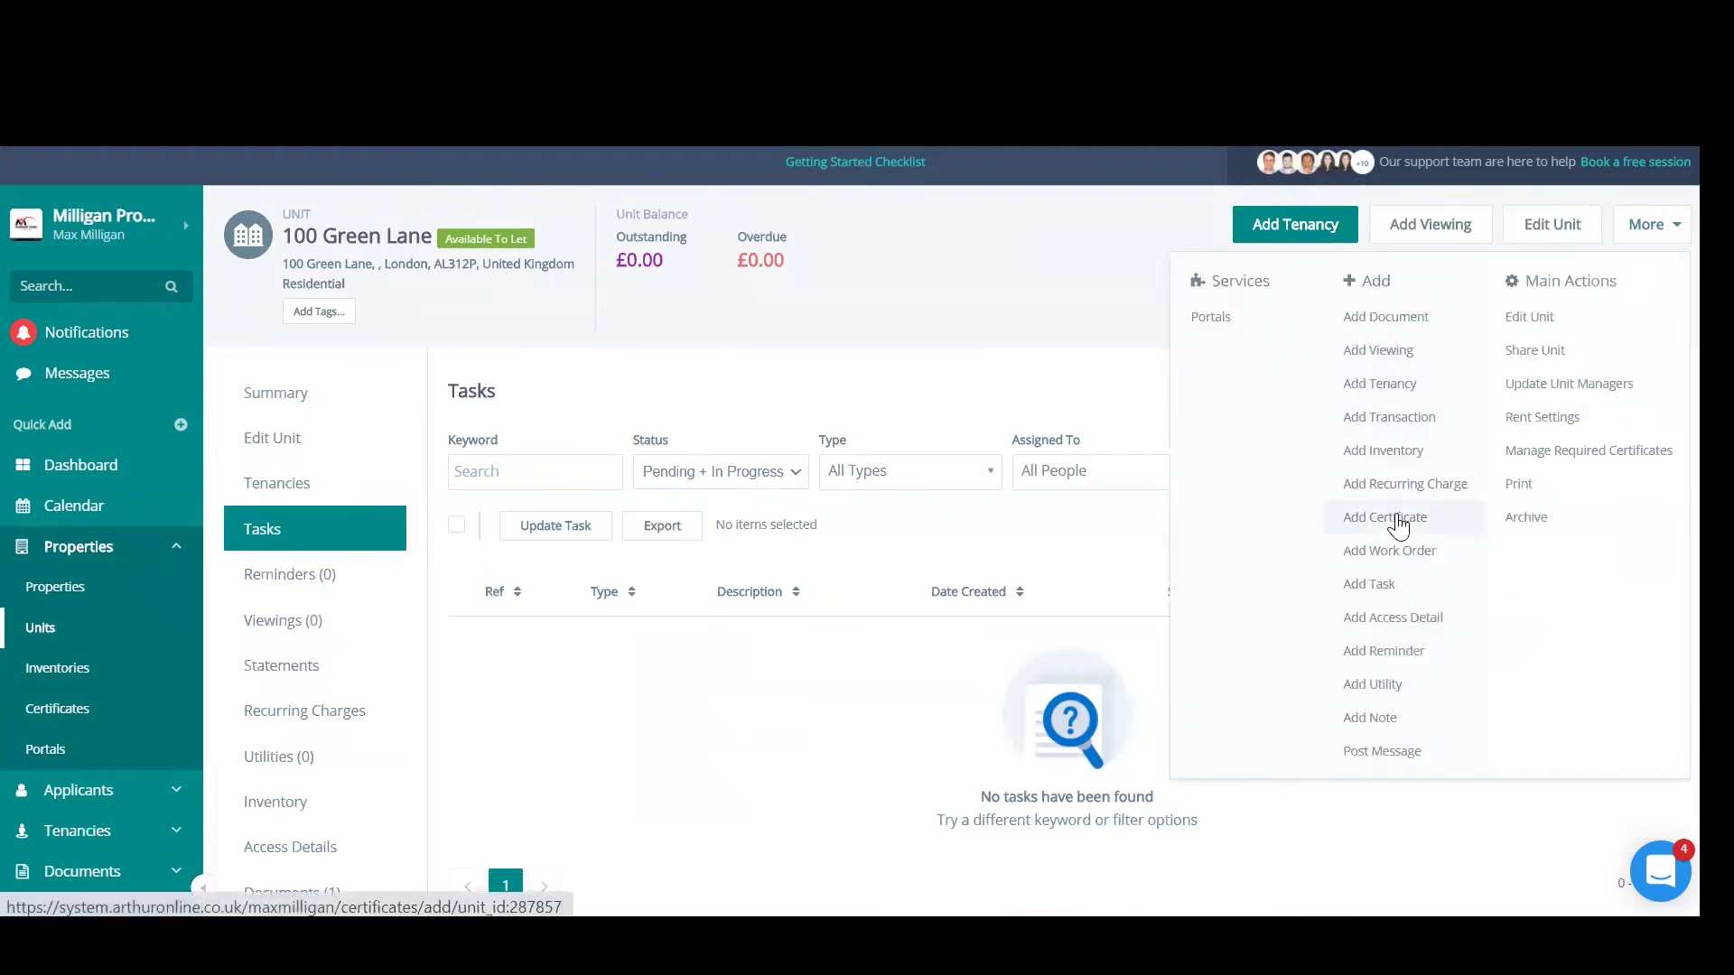
{"action": "left_click", "coordinate": [1043, 358]}
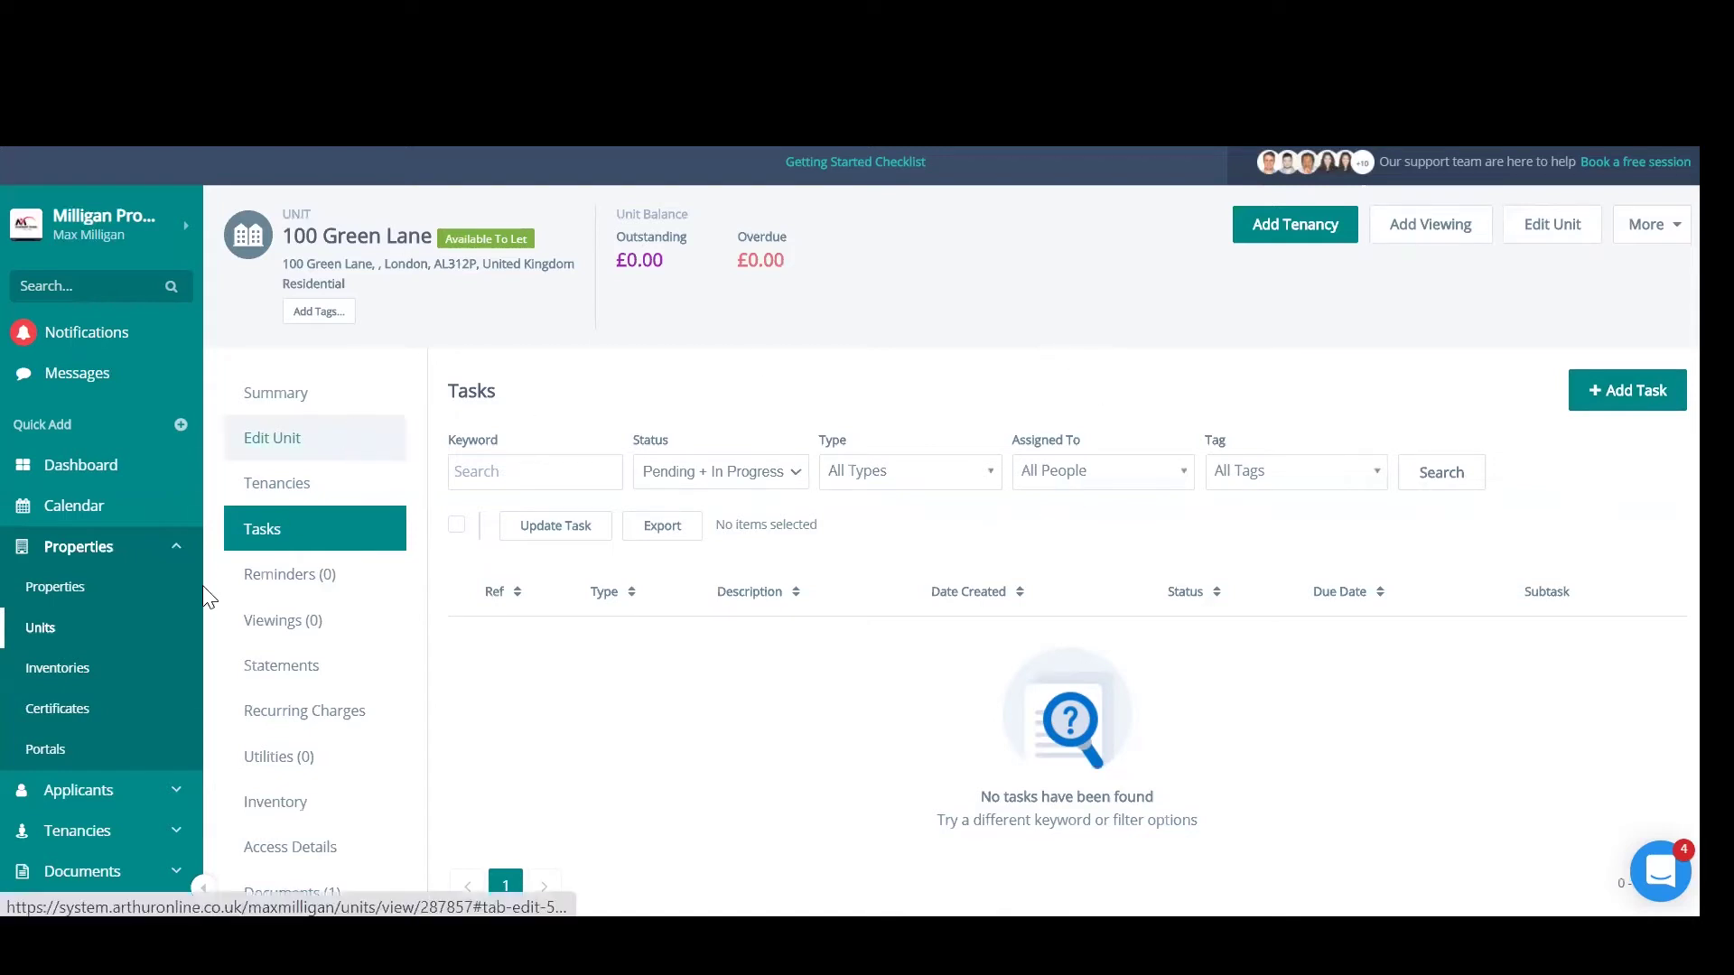
{"action": "scroll", "coordinate": [110, 600], "scroll_direction": "down", "scroll_amount": 3}
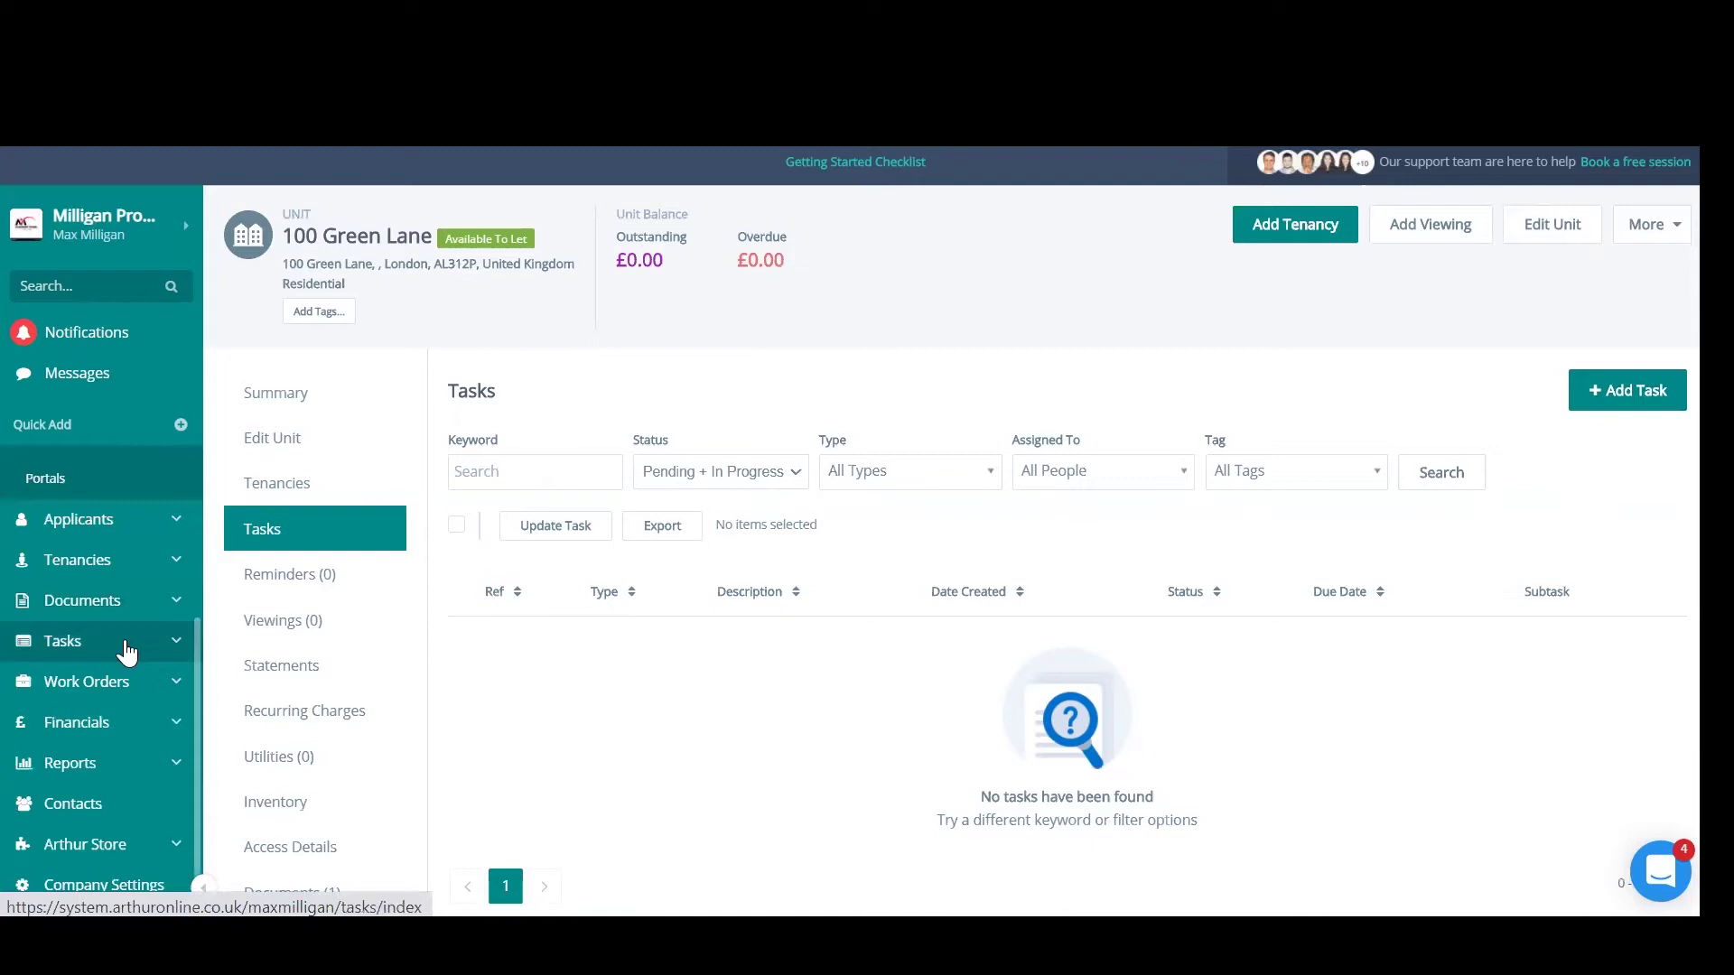
Return to the main list of all 124 tasks and expand the Task Conditions filter
{"action": "left_click", "coordinate": [127, 648]}
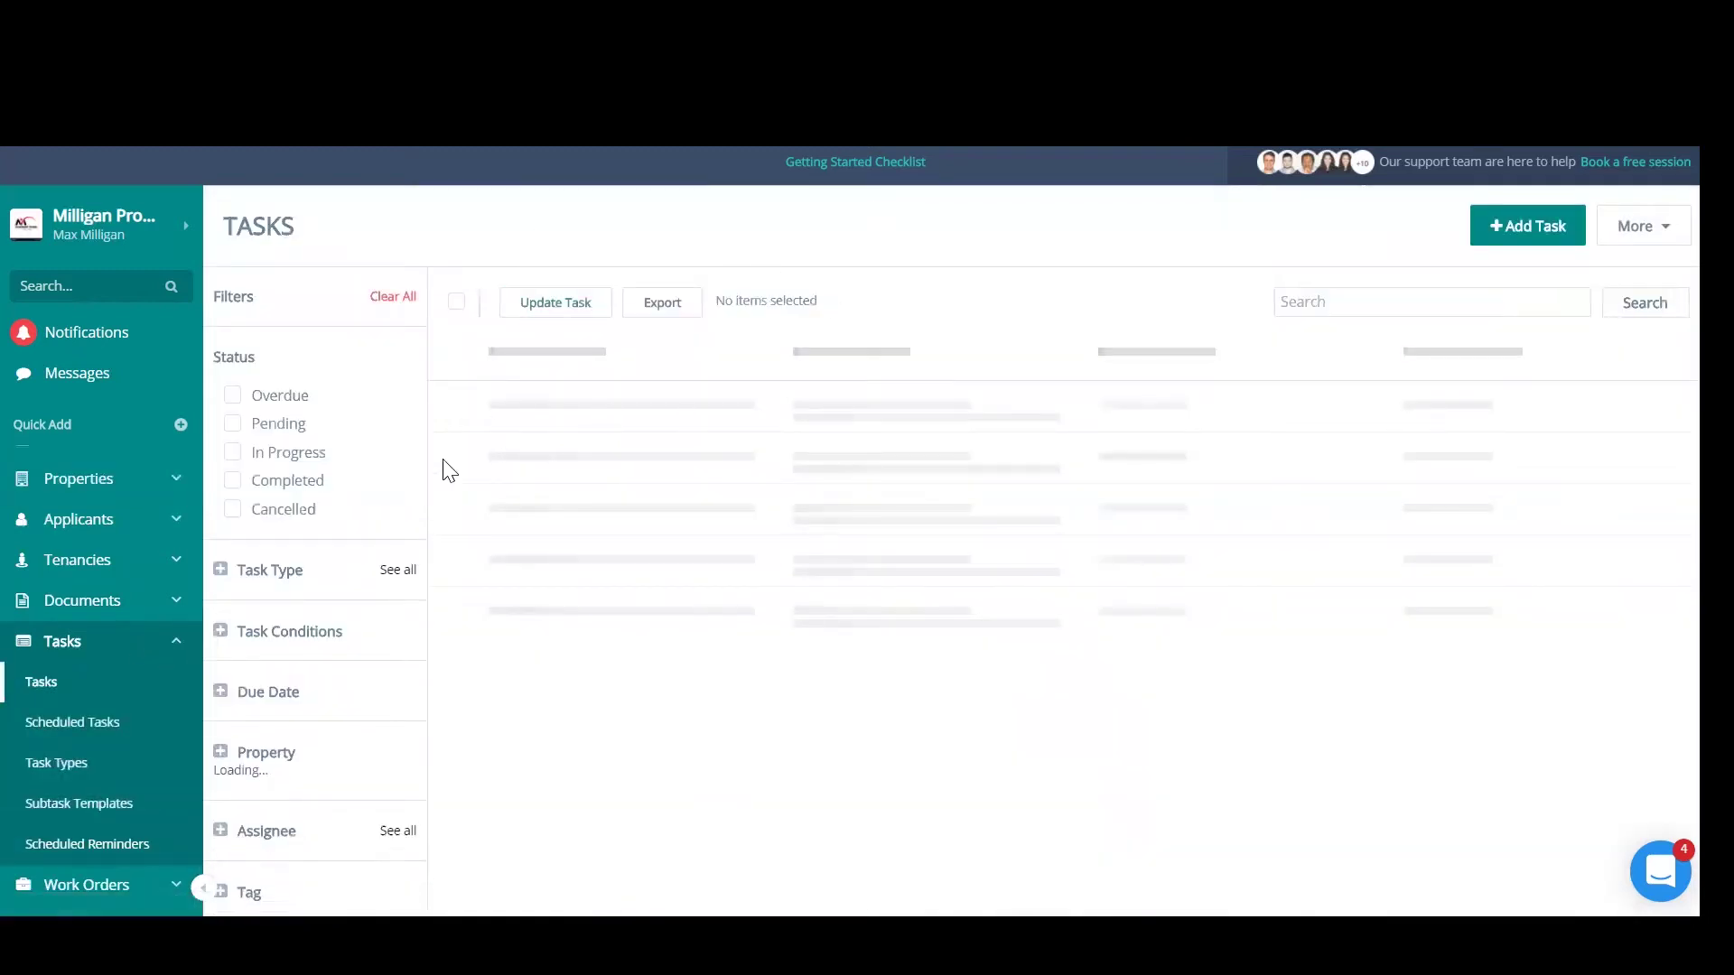
{"action": "left_click", "coordinate": [298, 631]}
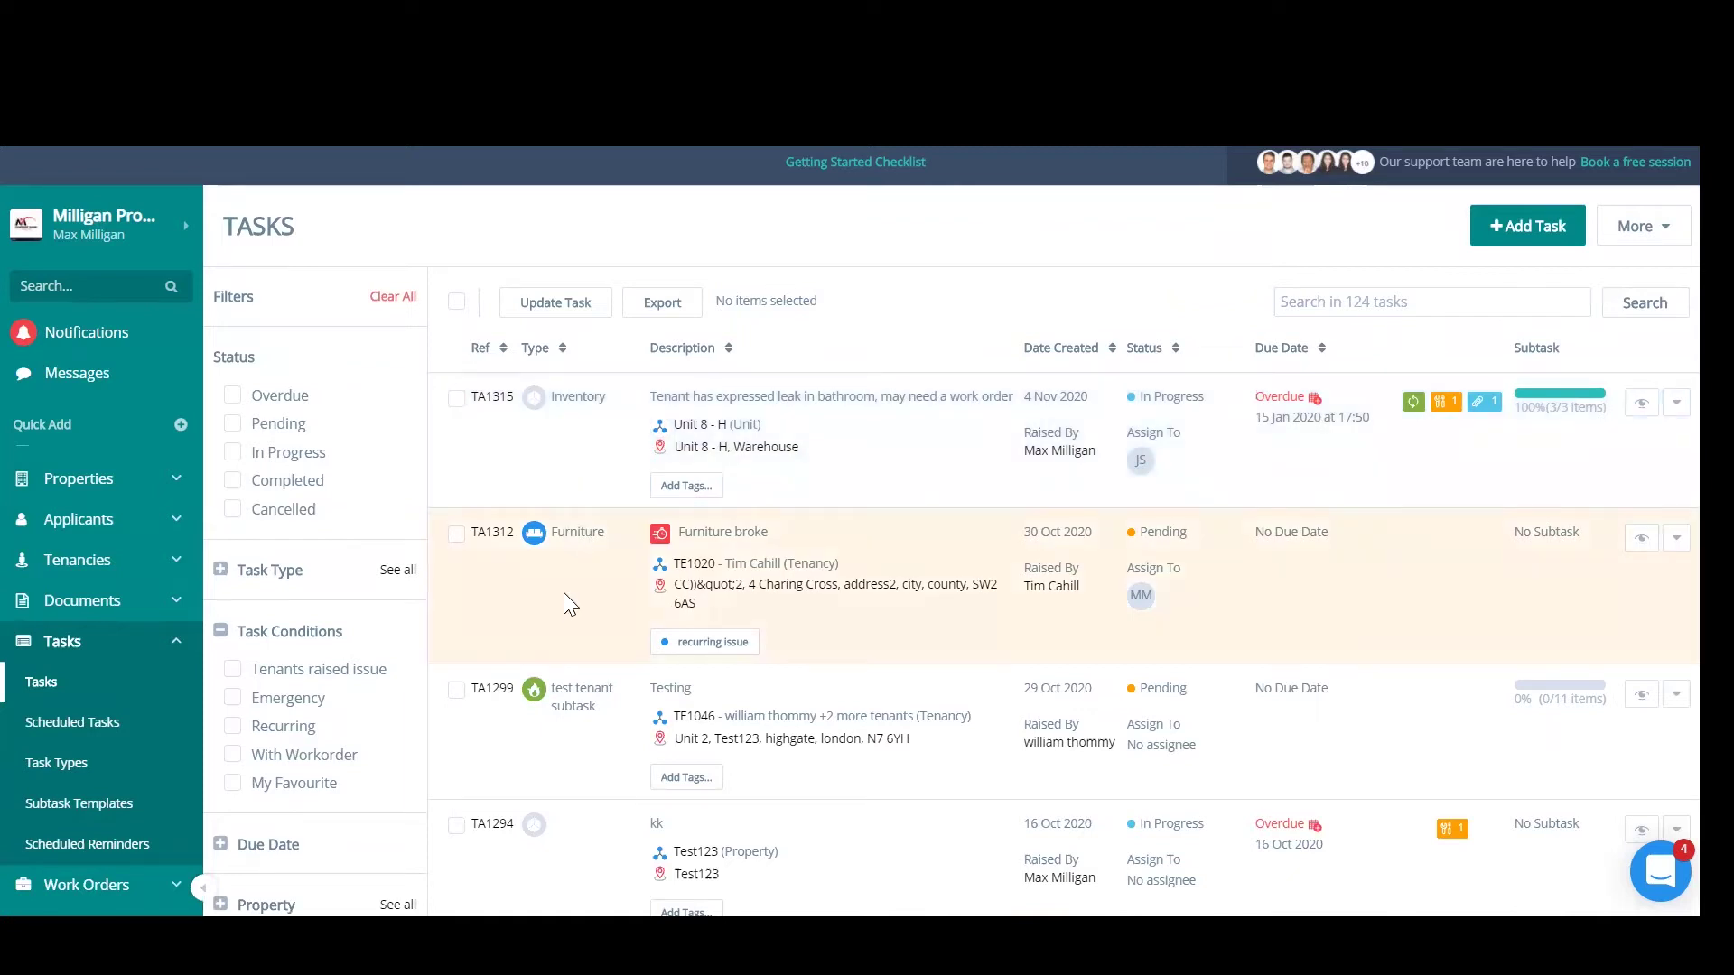
Start a new task related to Unit 2 - B, Warehouse with the description 'Description'
{"action": "left_click", "coordinate": [1501, 222]}
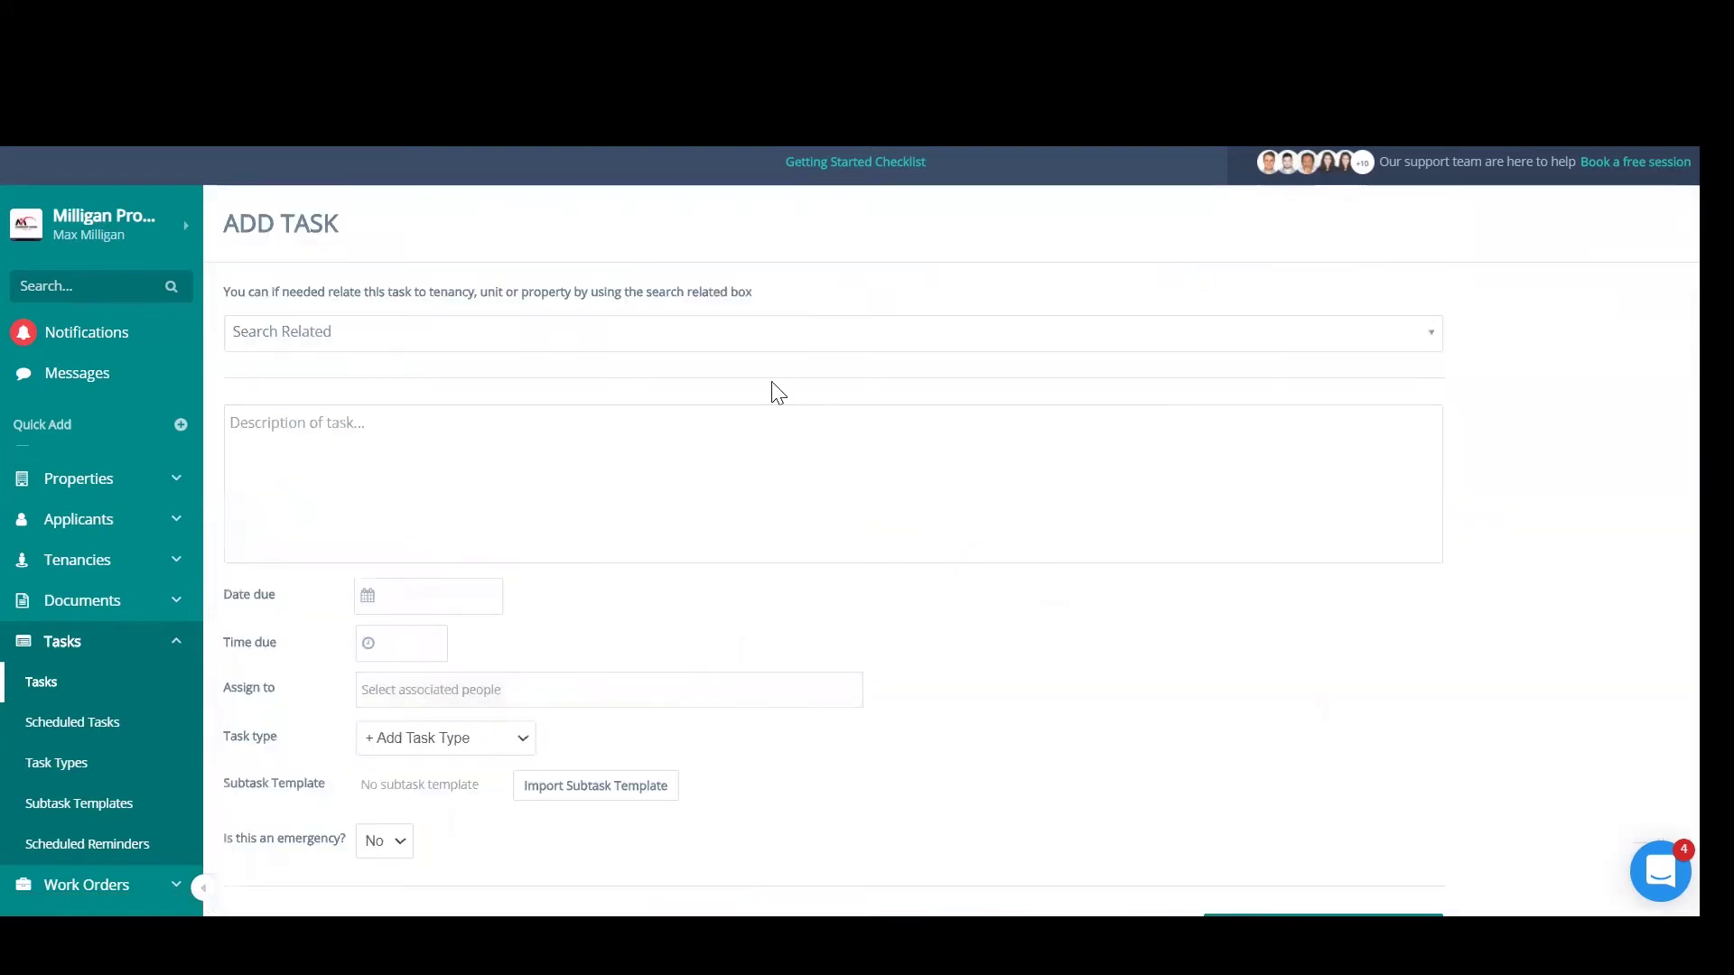
{"action": "left_click", "coordinate": [735, 334]}
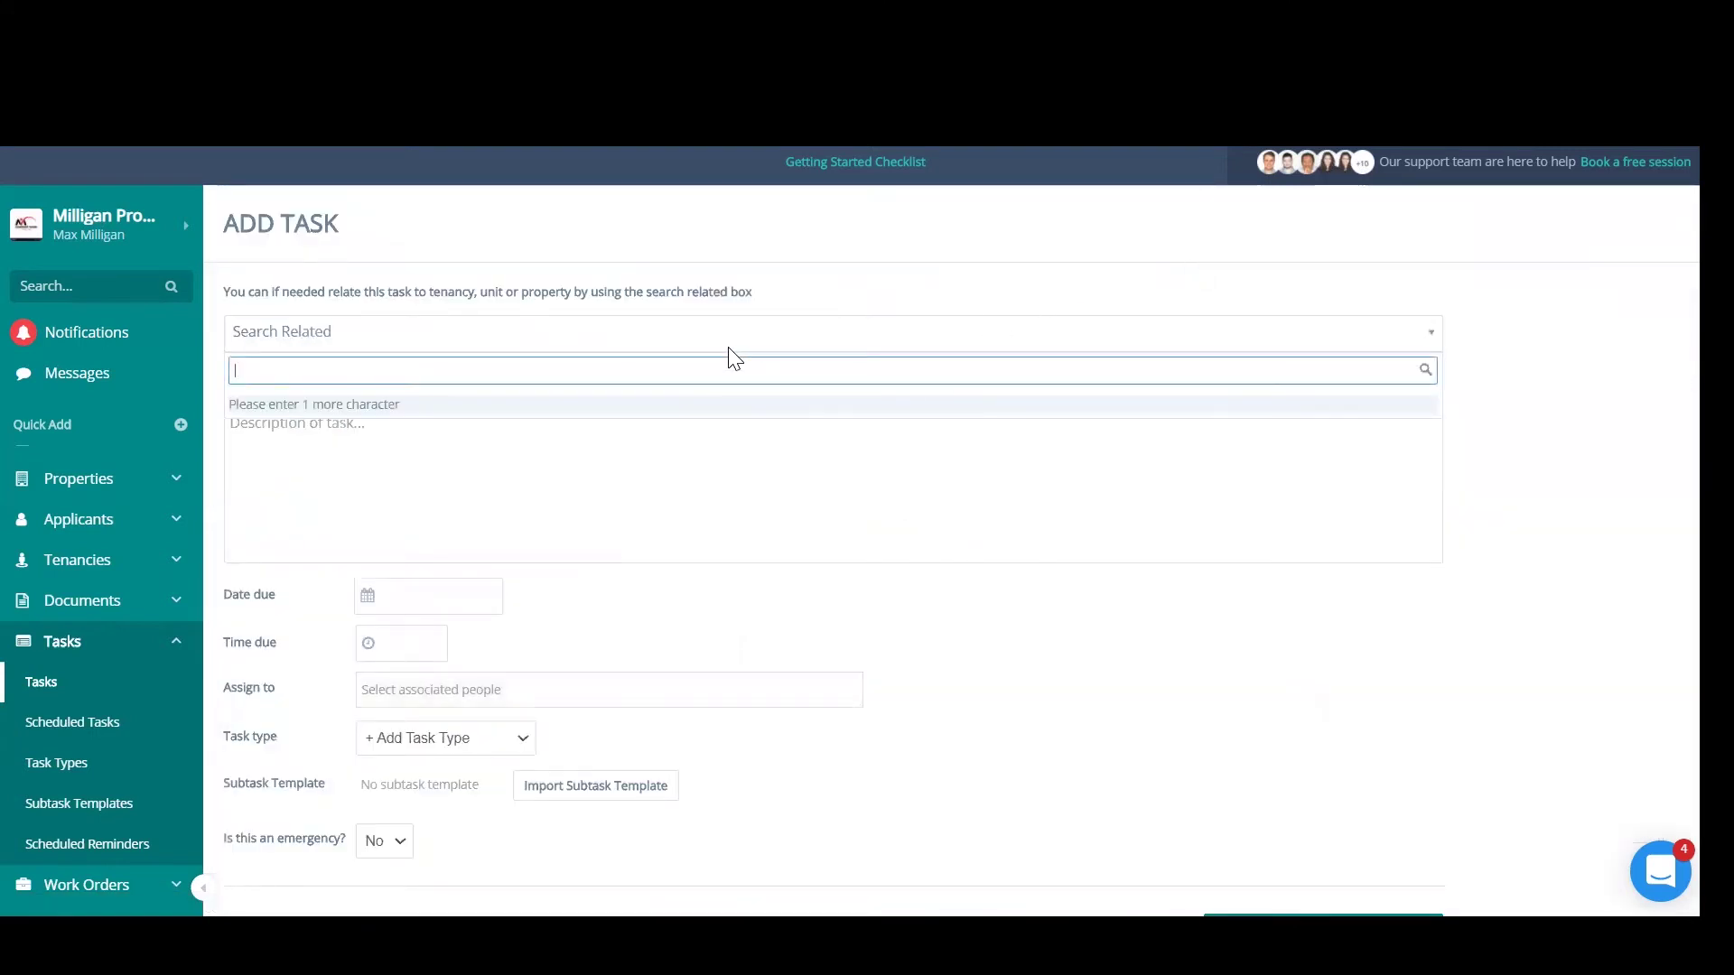
{"action": "type", "text": "unit"}
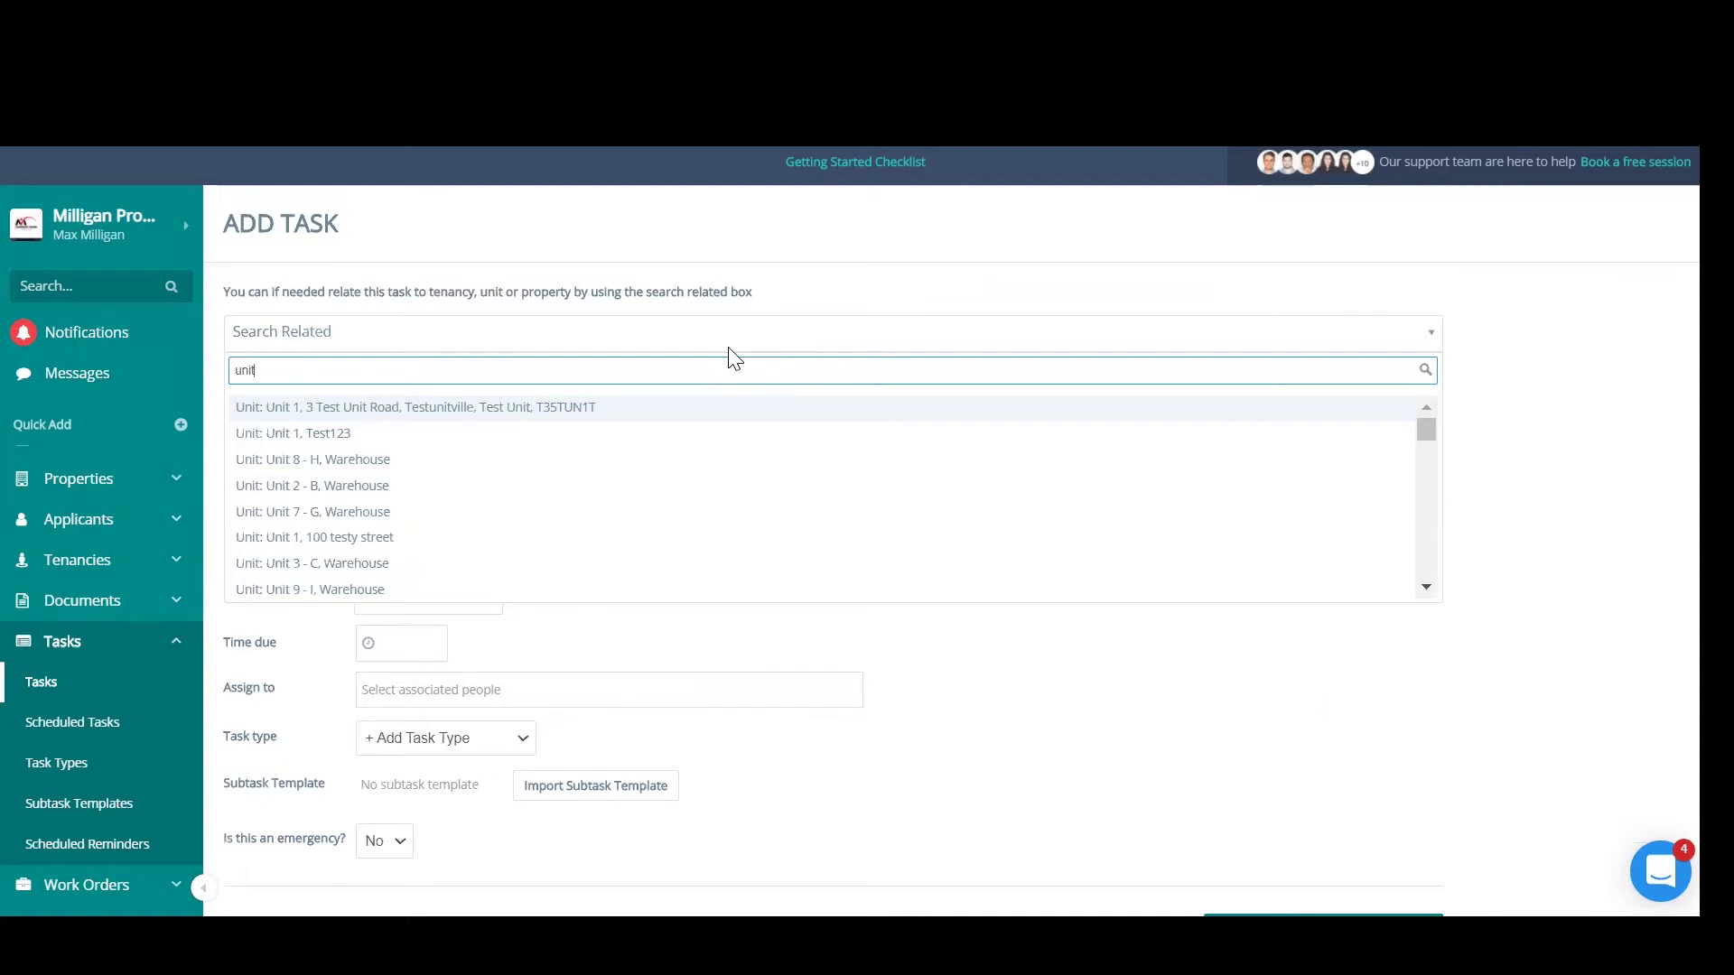
{"action": "left_click", "coordinate": [535, 487]}
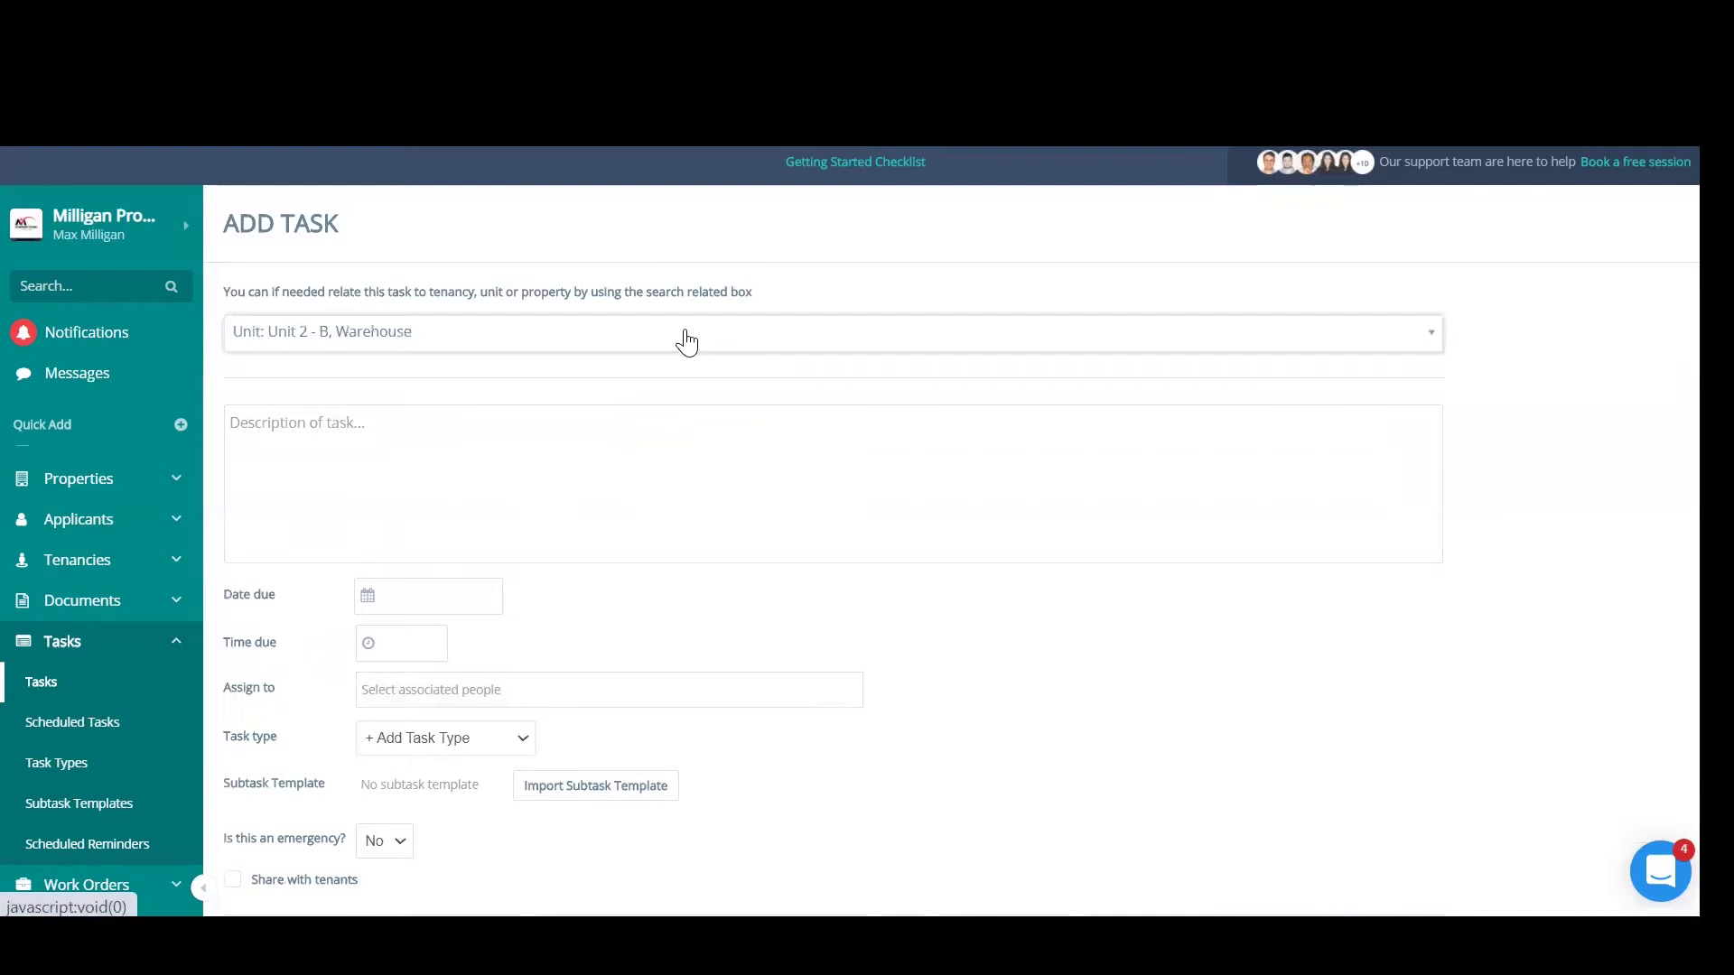
{"action": "left_click", "coordinate": [324, 470]}
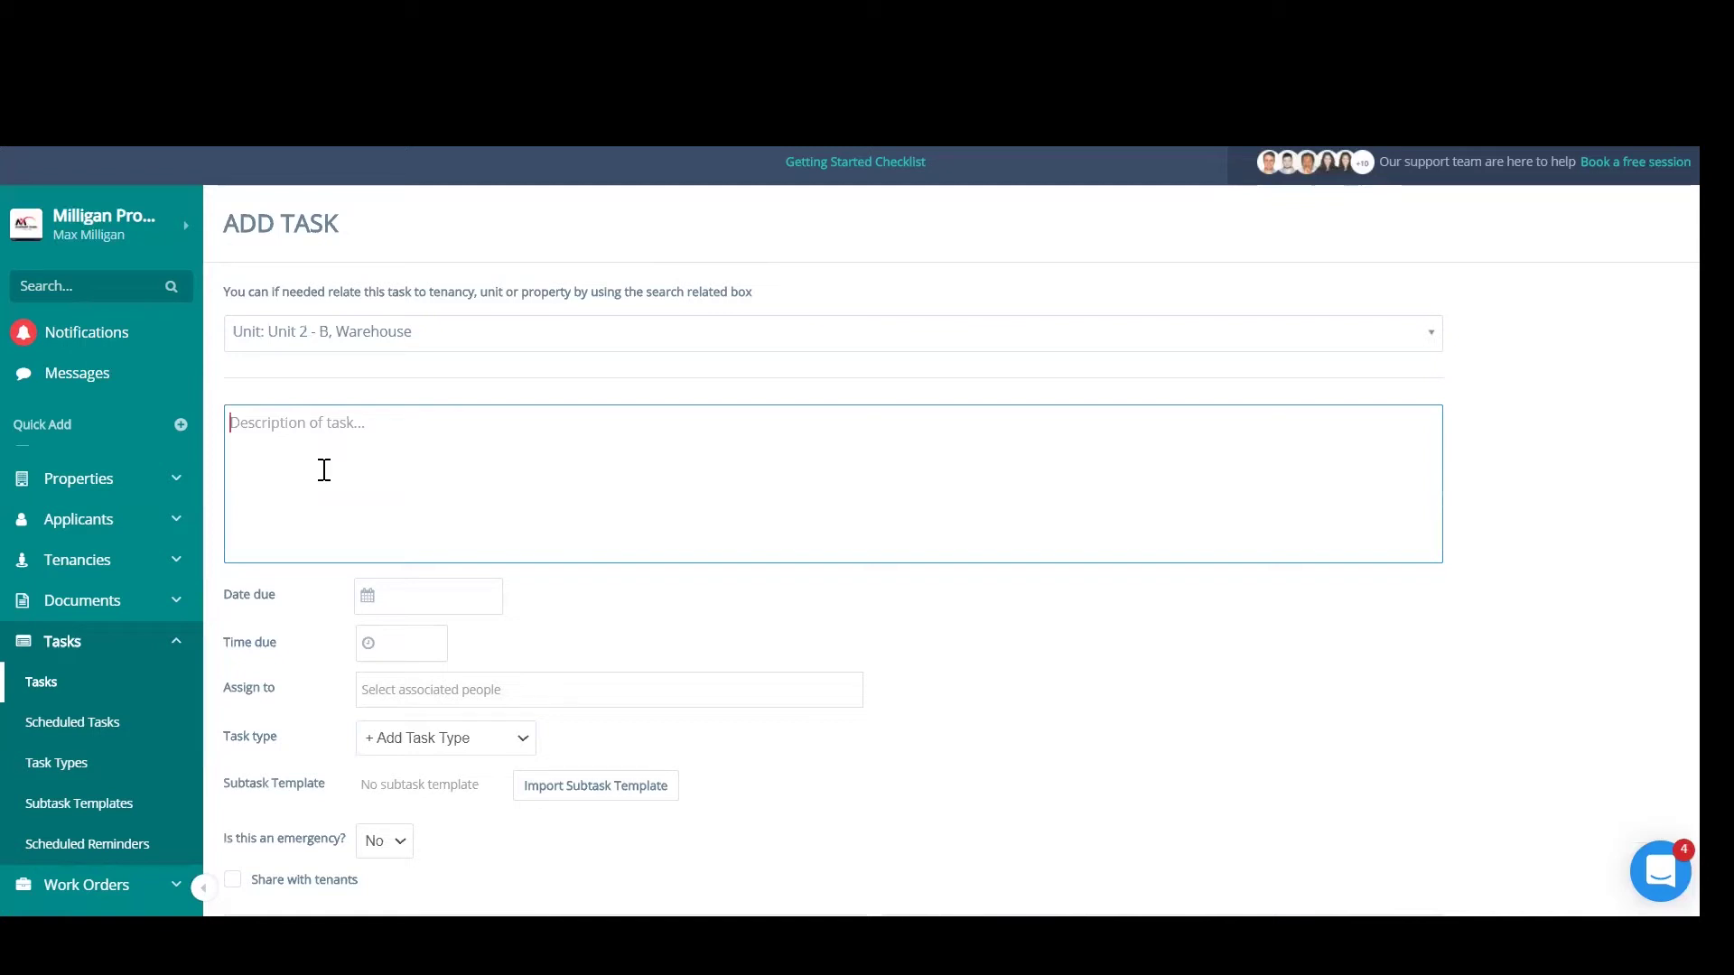
{"action": "type", "text": "Description"}
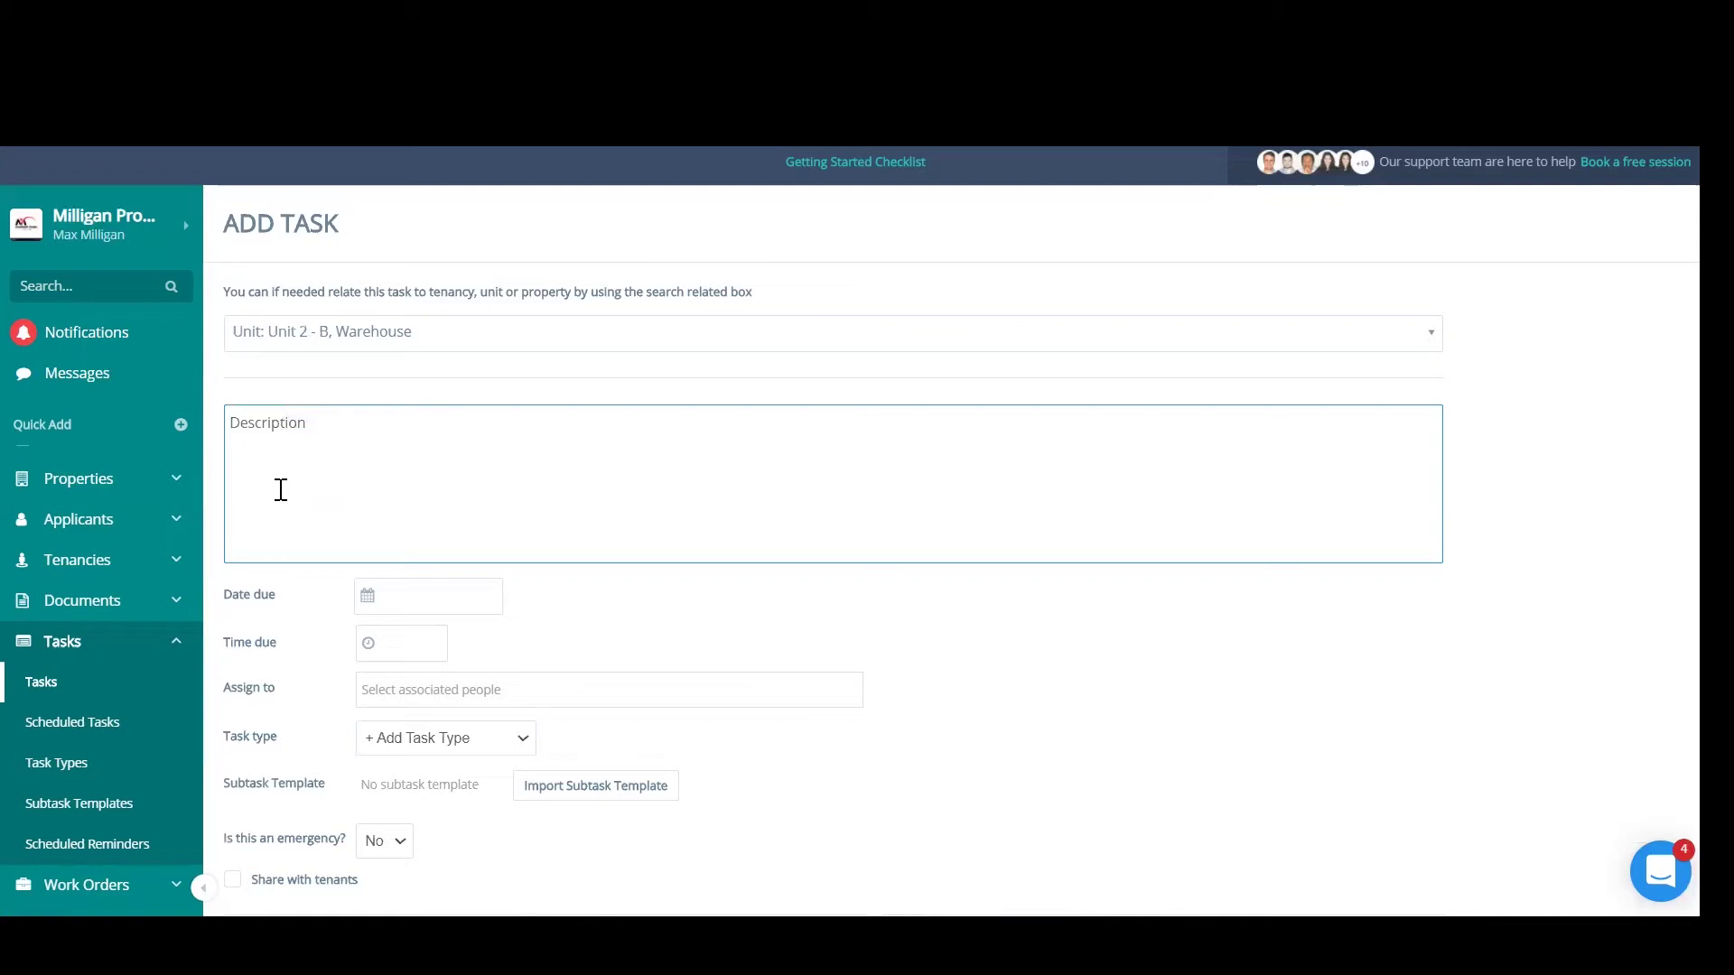
Set the task's due date to 03/11/2020 at 17.30
{"action": "left_click", "coordinate": [437, 597]}
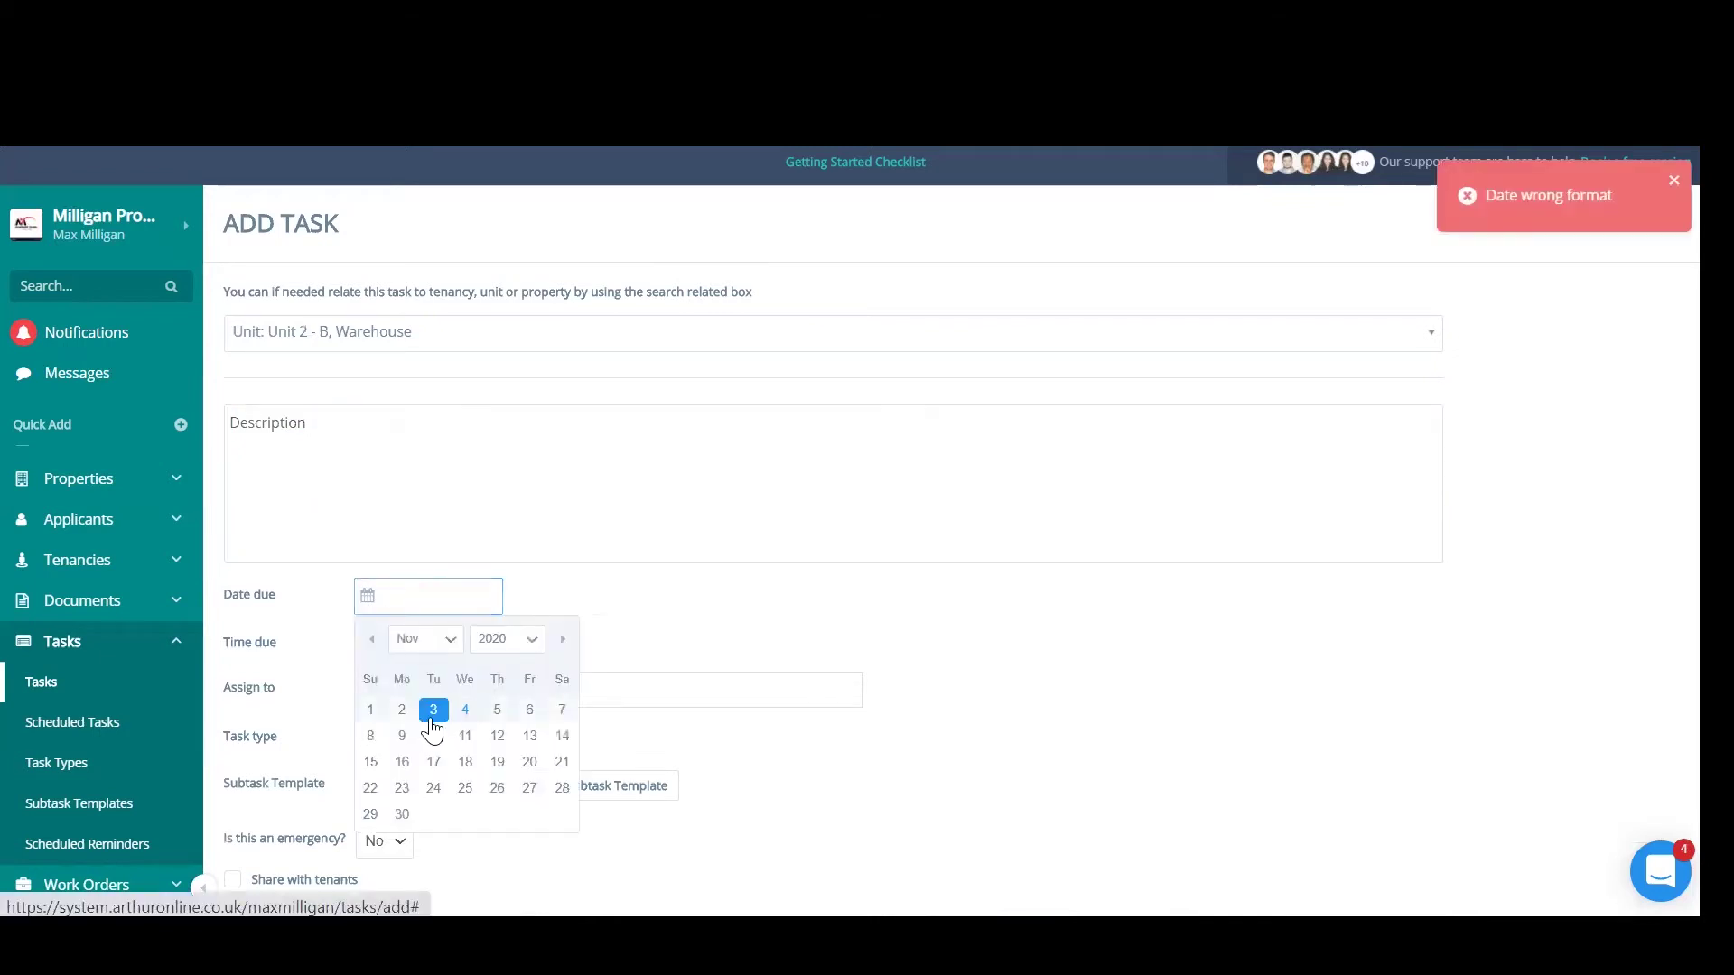
{"action": "left_click", "coordinate": [435, 710]}
{"action": "left_click", "coordinate": [398, 642]}
{"action": "left_click", "coordinate": [453, 358]}
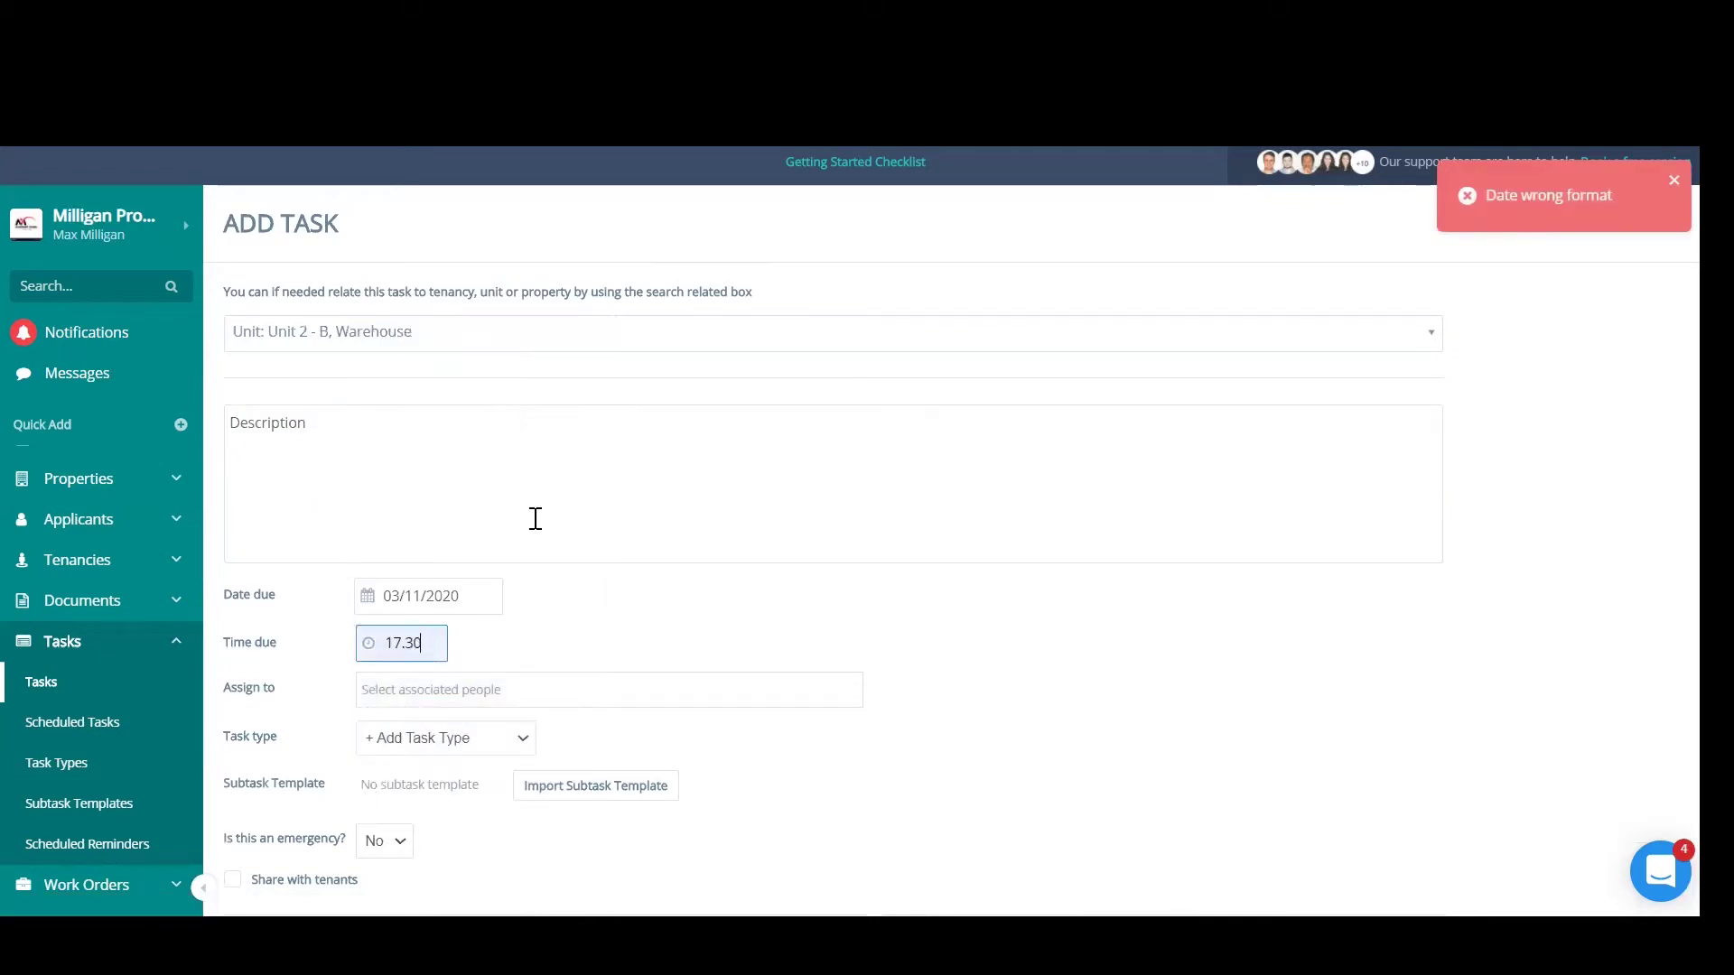
{"action": "key", "text": "Tab"}
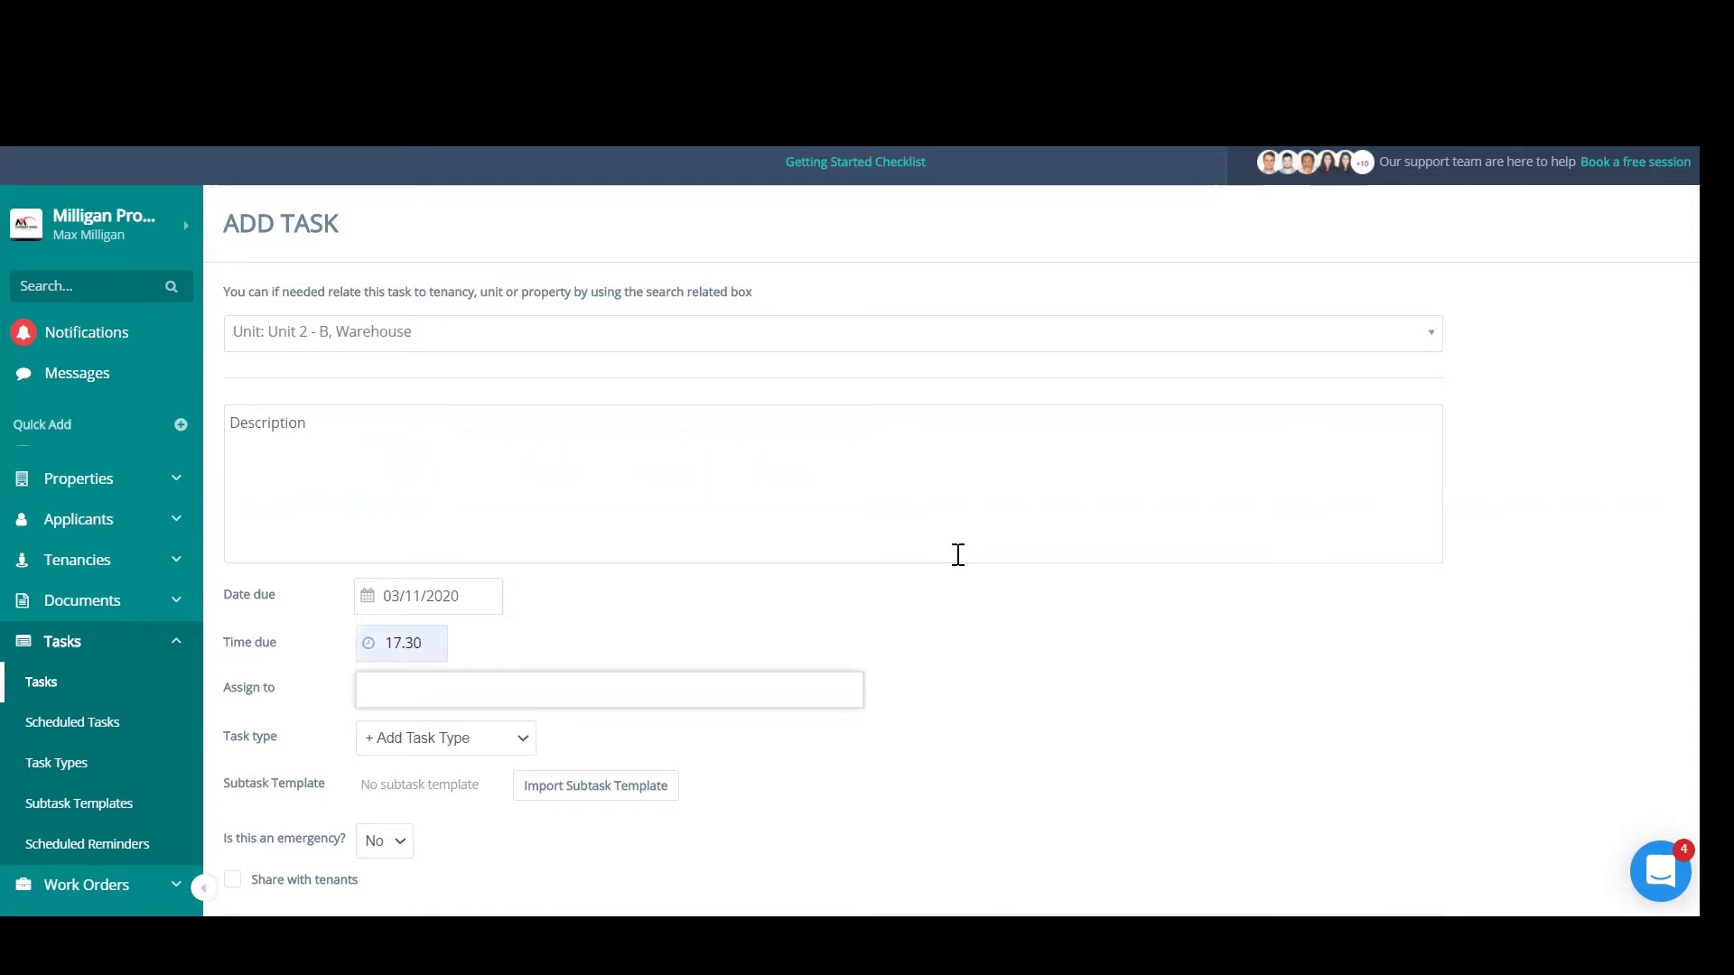
Assign the task to three team members
{"action": "left_click", "coordinate": [770, 703]}
{"action": "left_click", "coordinate": [642, 478]}
{"action": "left_click", "coordinate": [484, 691]}
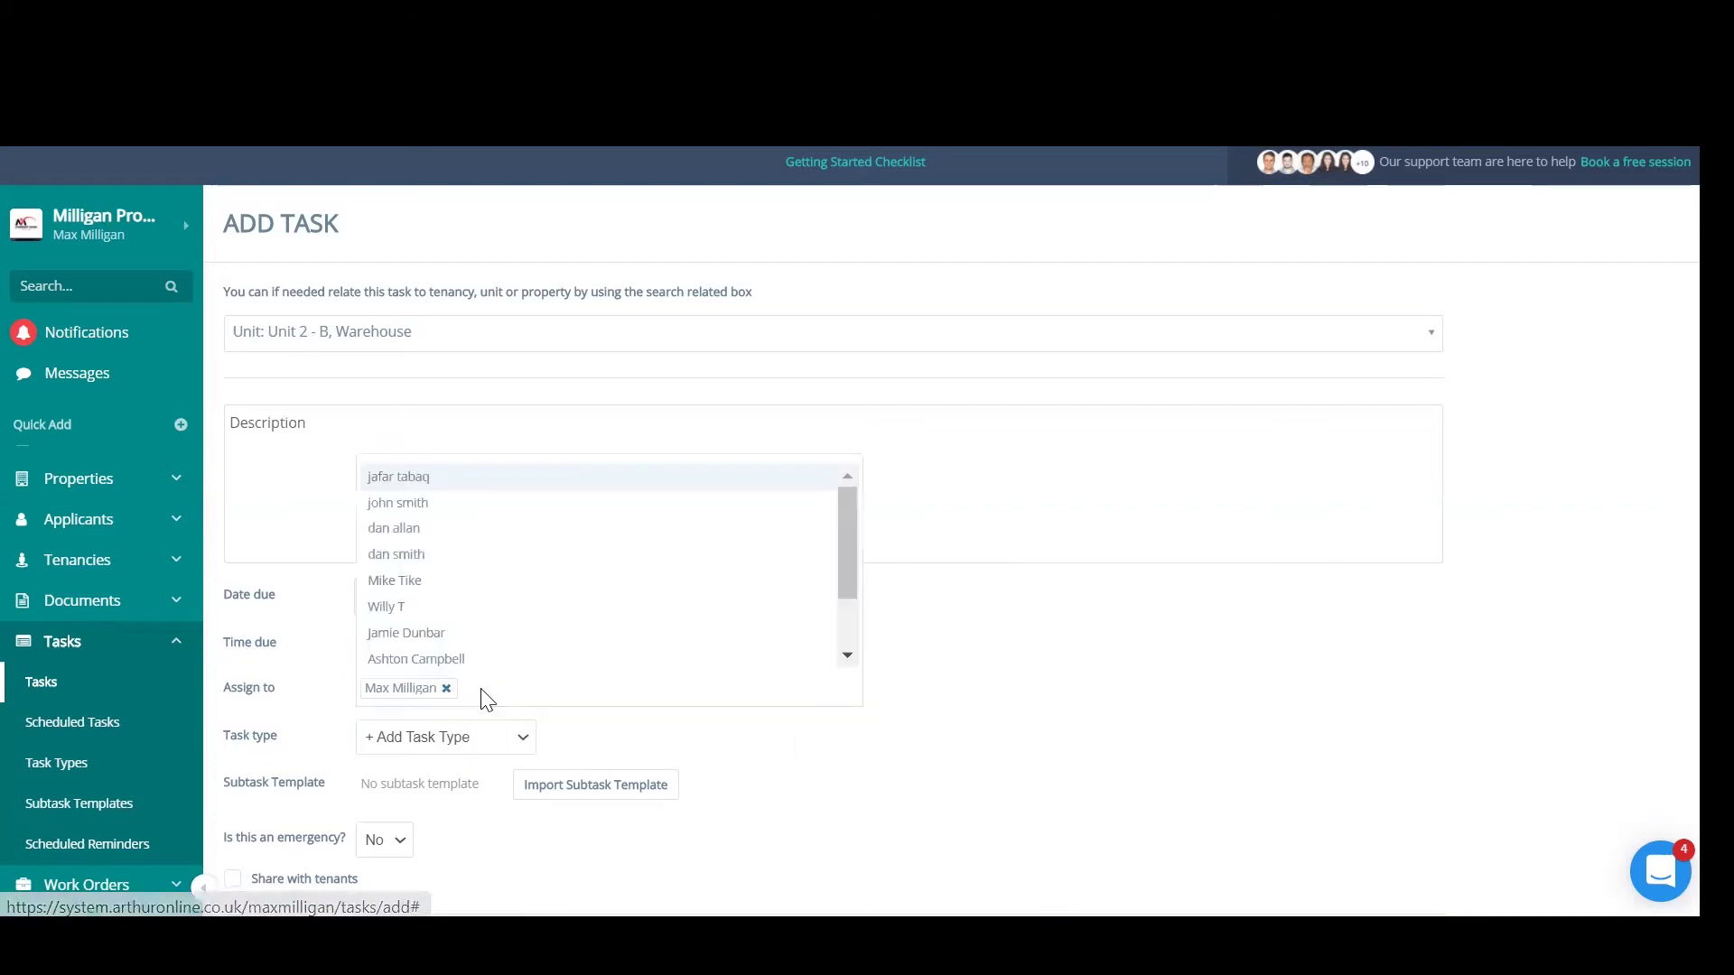
{"action": "left_click", "coordinate": [415, 531]}
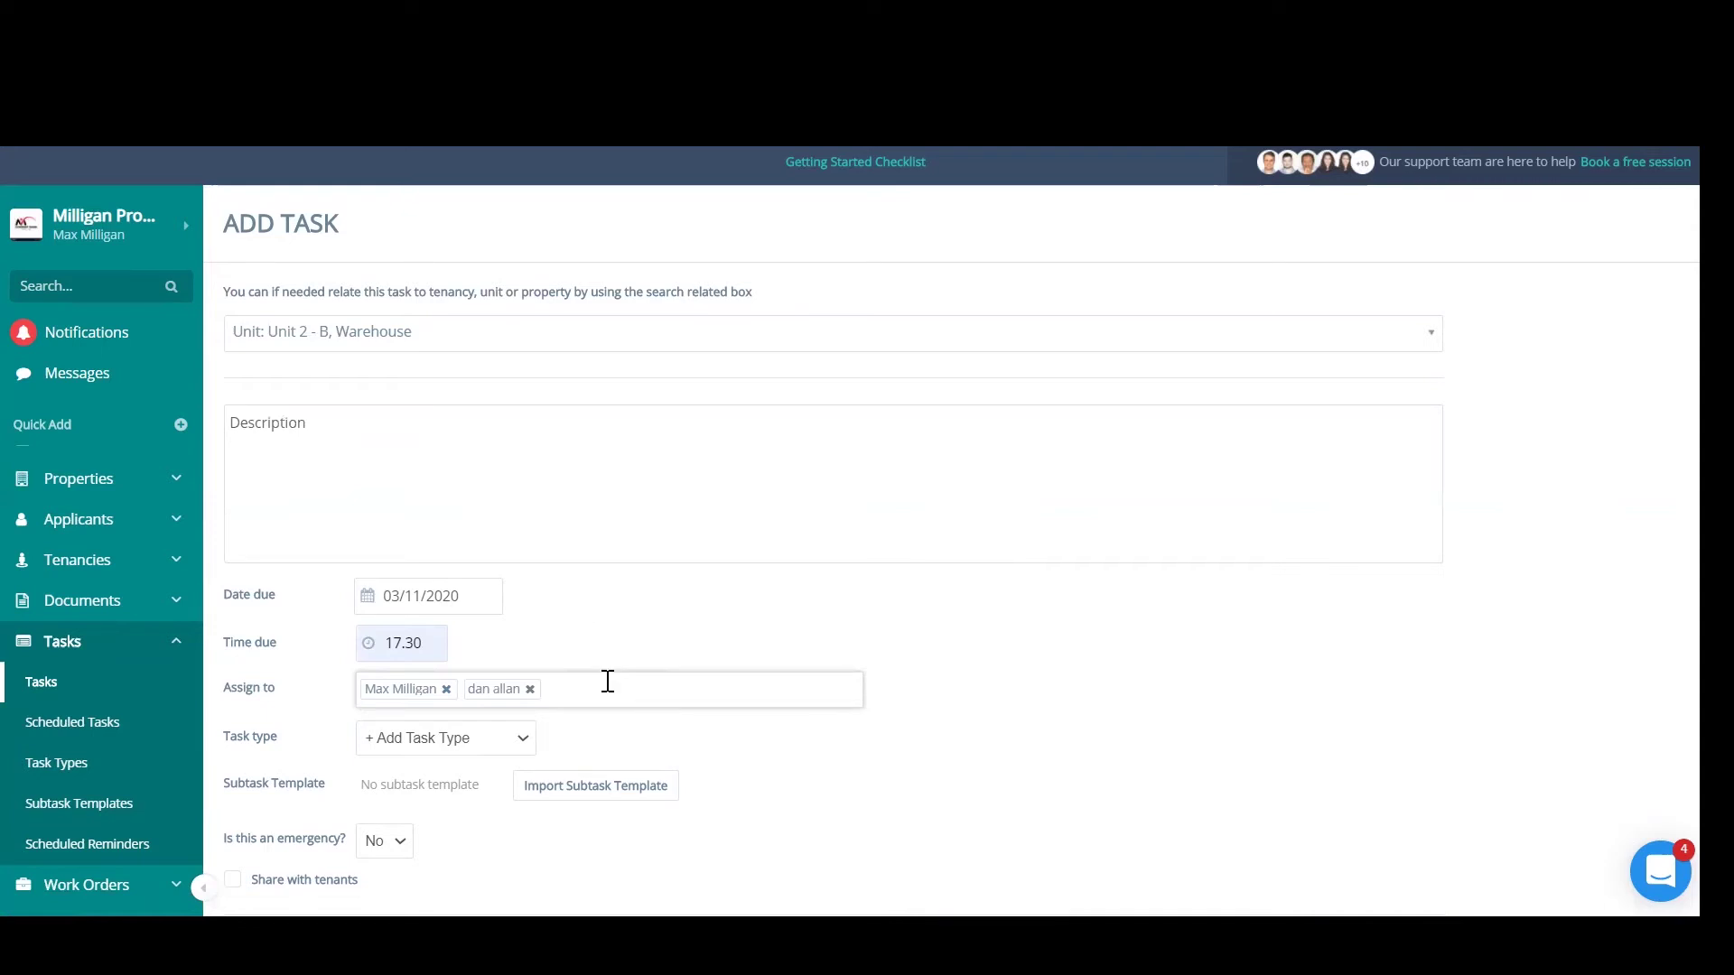
{"action": "left_click", "coordinate": [653, 689]}
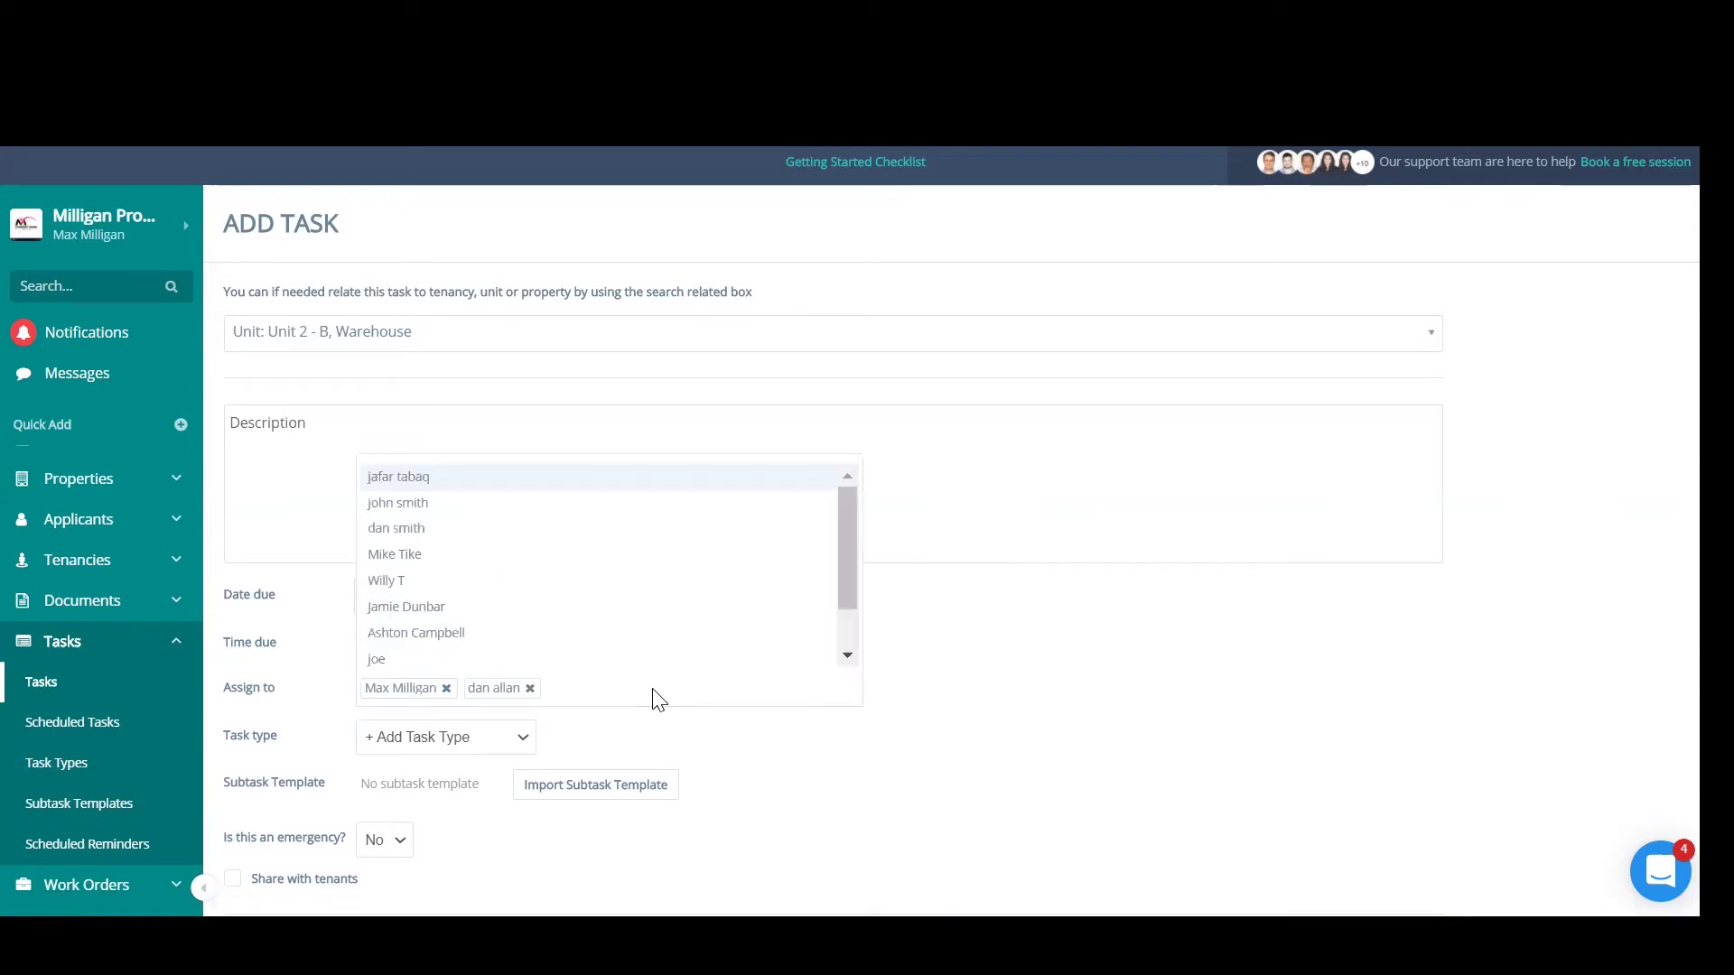
{"action": "left_click", "coordinate": [701, 637]}
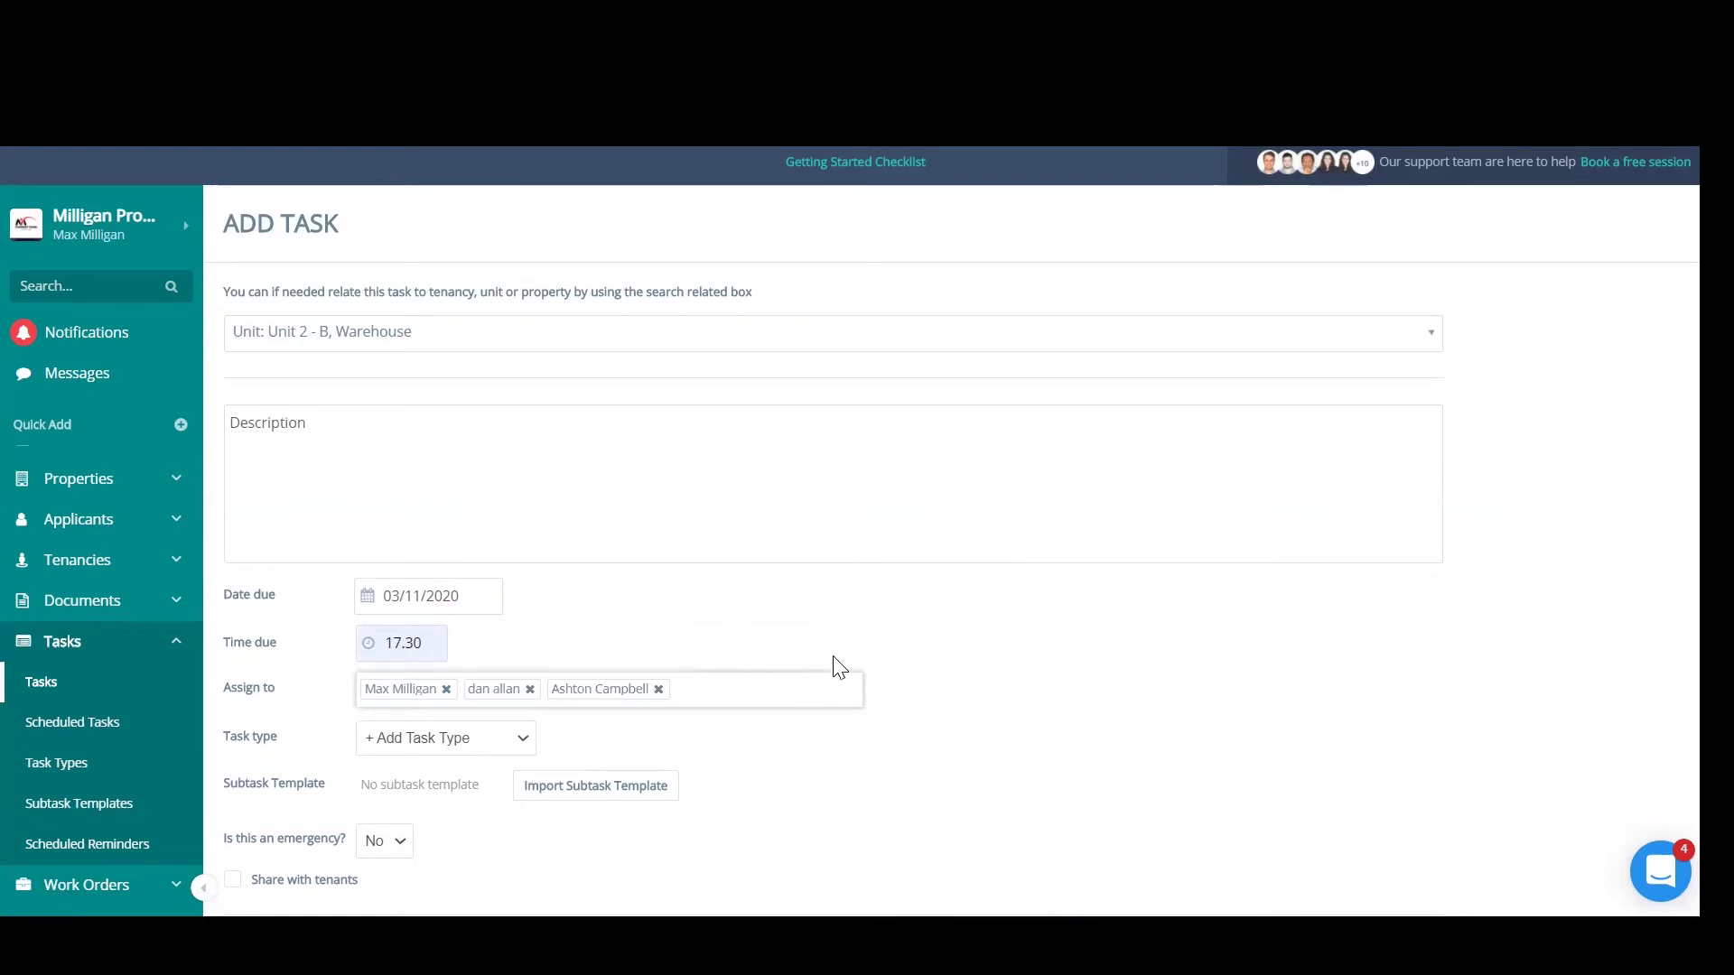
{"action": "scroll", "coordinate": [532, 619], "scroll_direction": "down", "scroll_amount": 2}
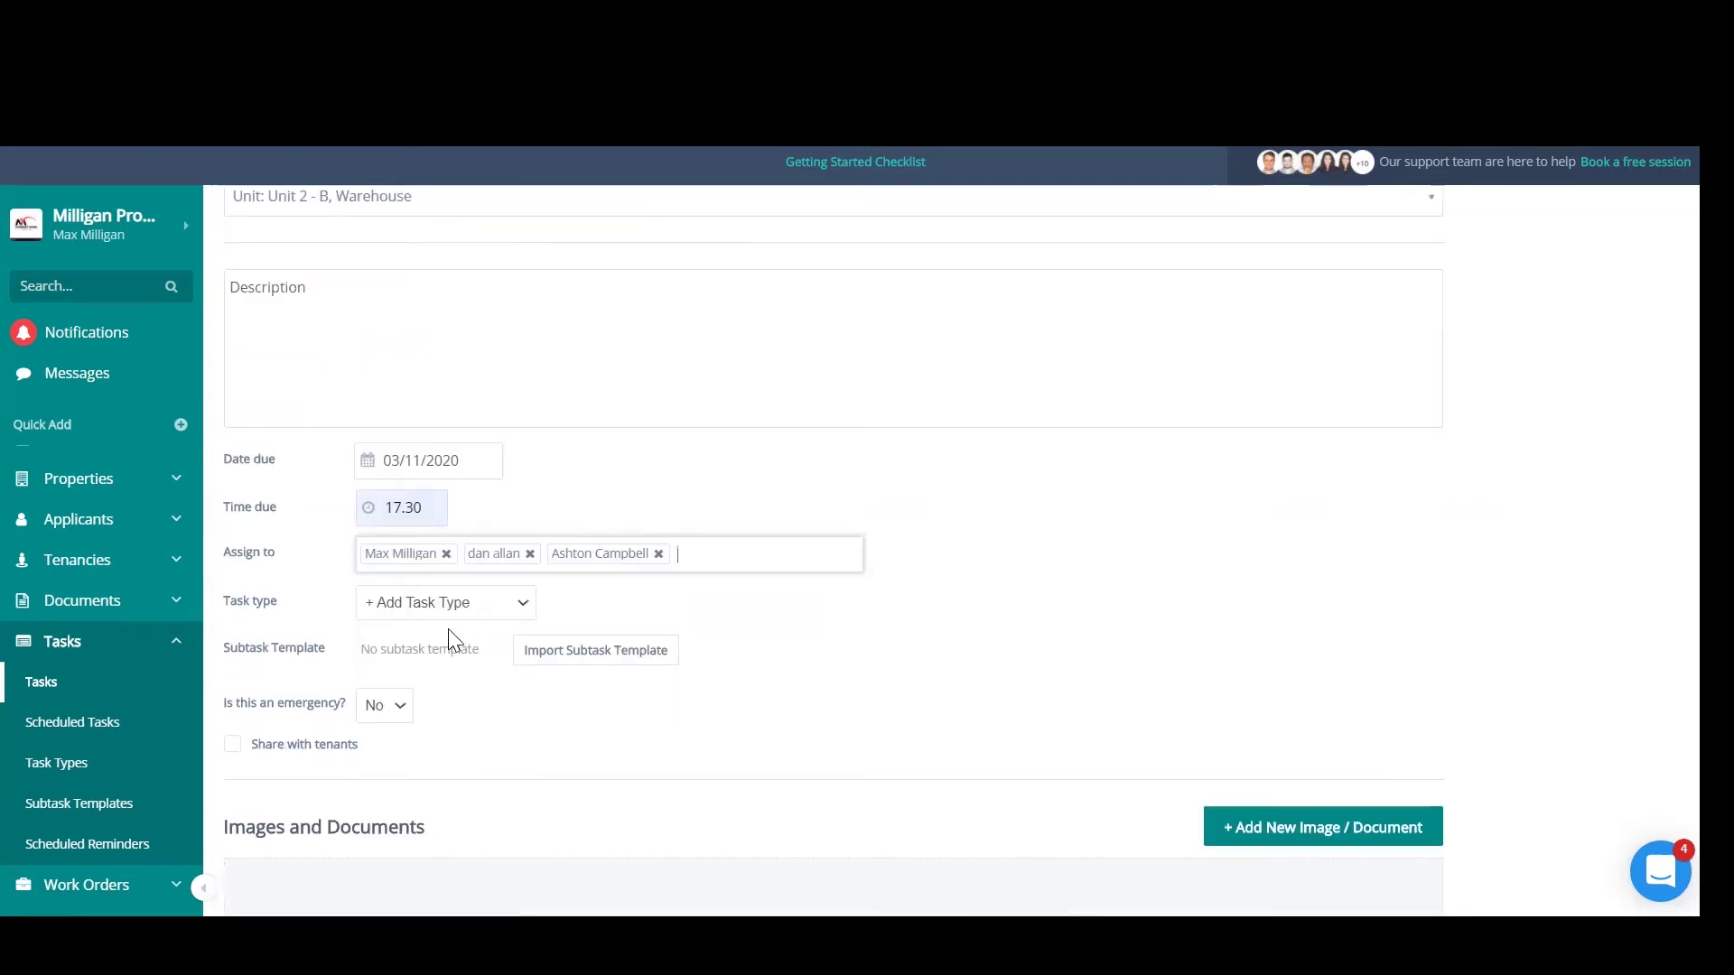
{"action": "left_click", "coordinate": [488, 608]}
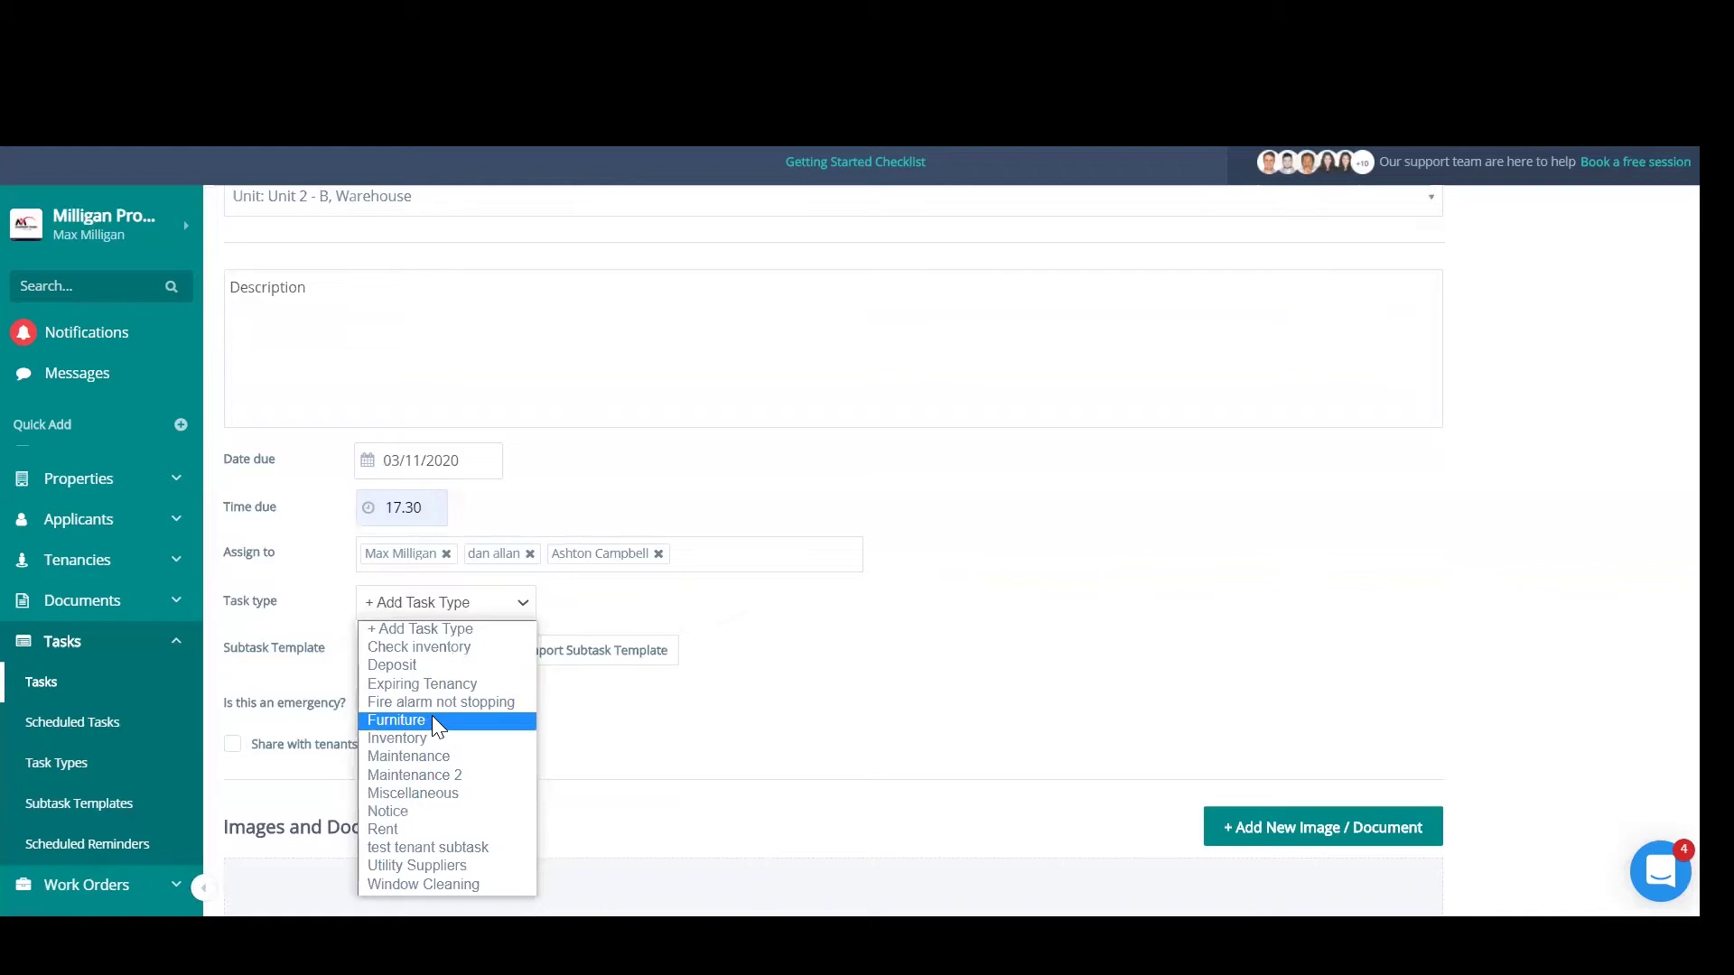
Set the task type to Maintenance 2 and bring up the subtask templates
{"action": "left_click", "coordinate": [426, 775]}
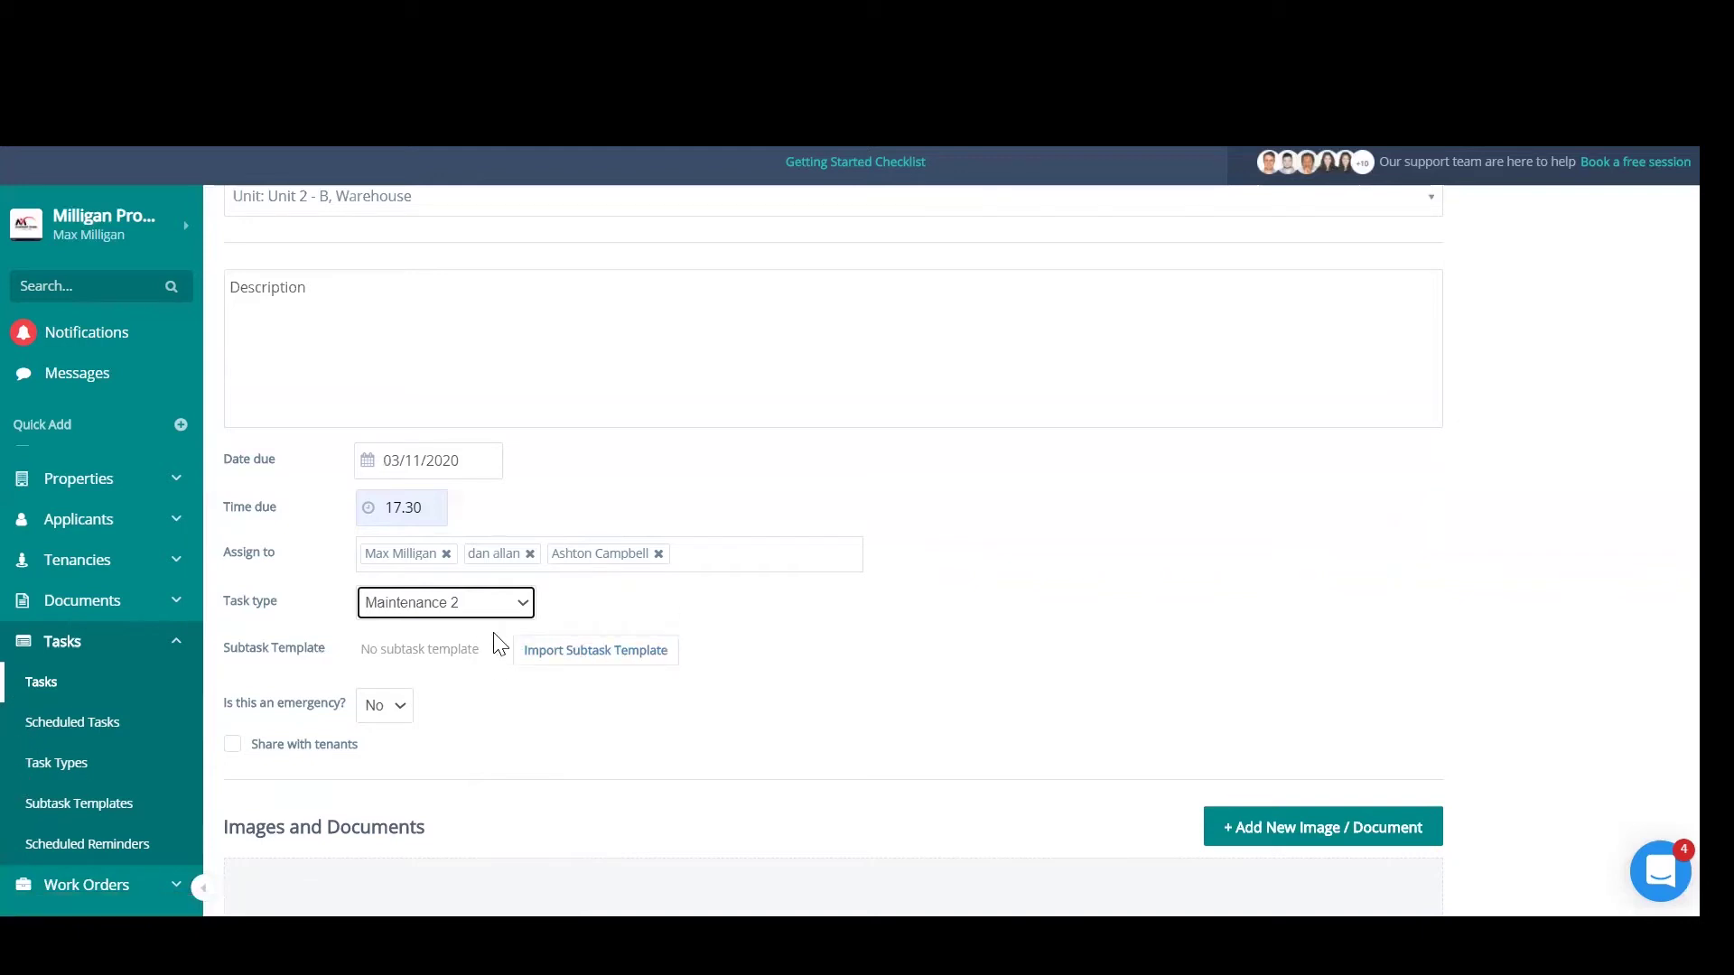
{"action": "left_click", "coordinate": [630, 656]}
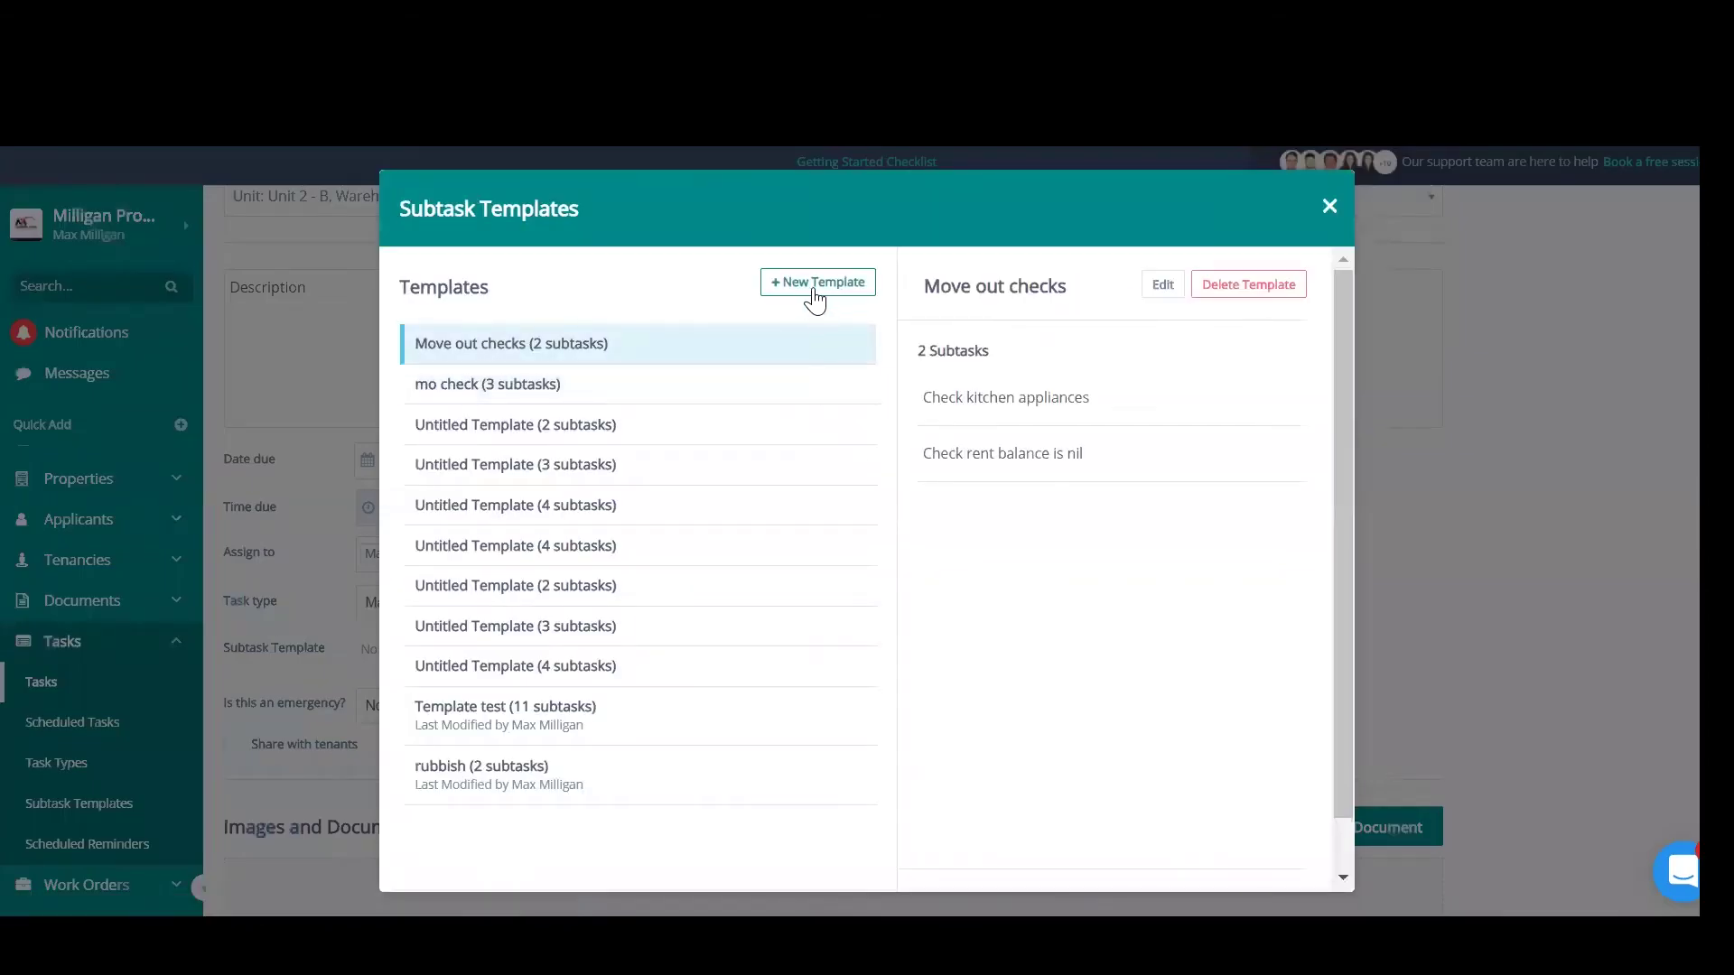
Create and save subtask template 'Test template' with first item, second item and third item
{"action": "left_click", "coordinate": [815, 287]}
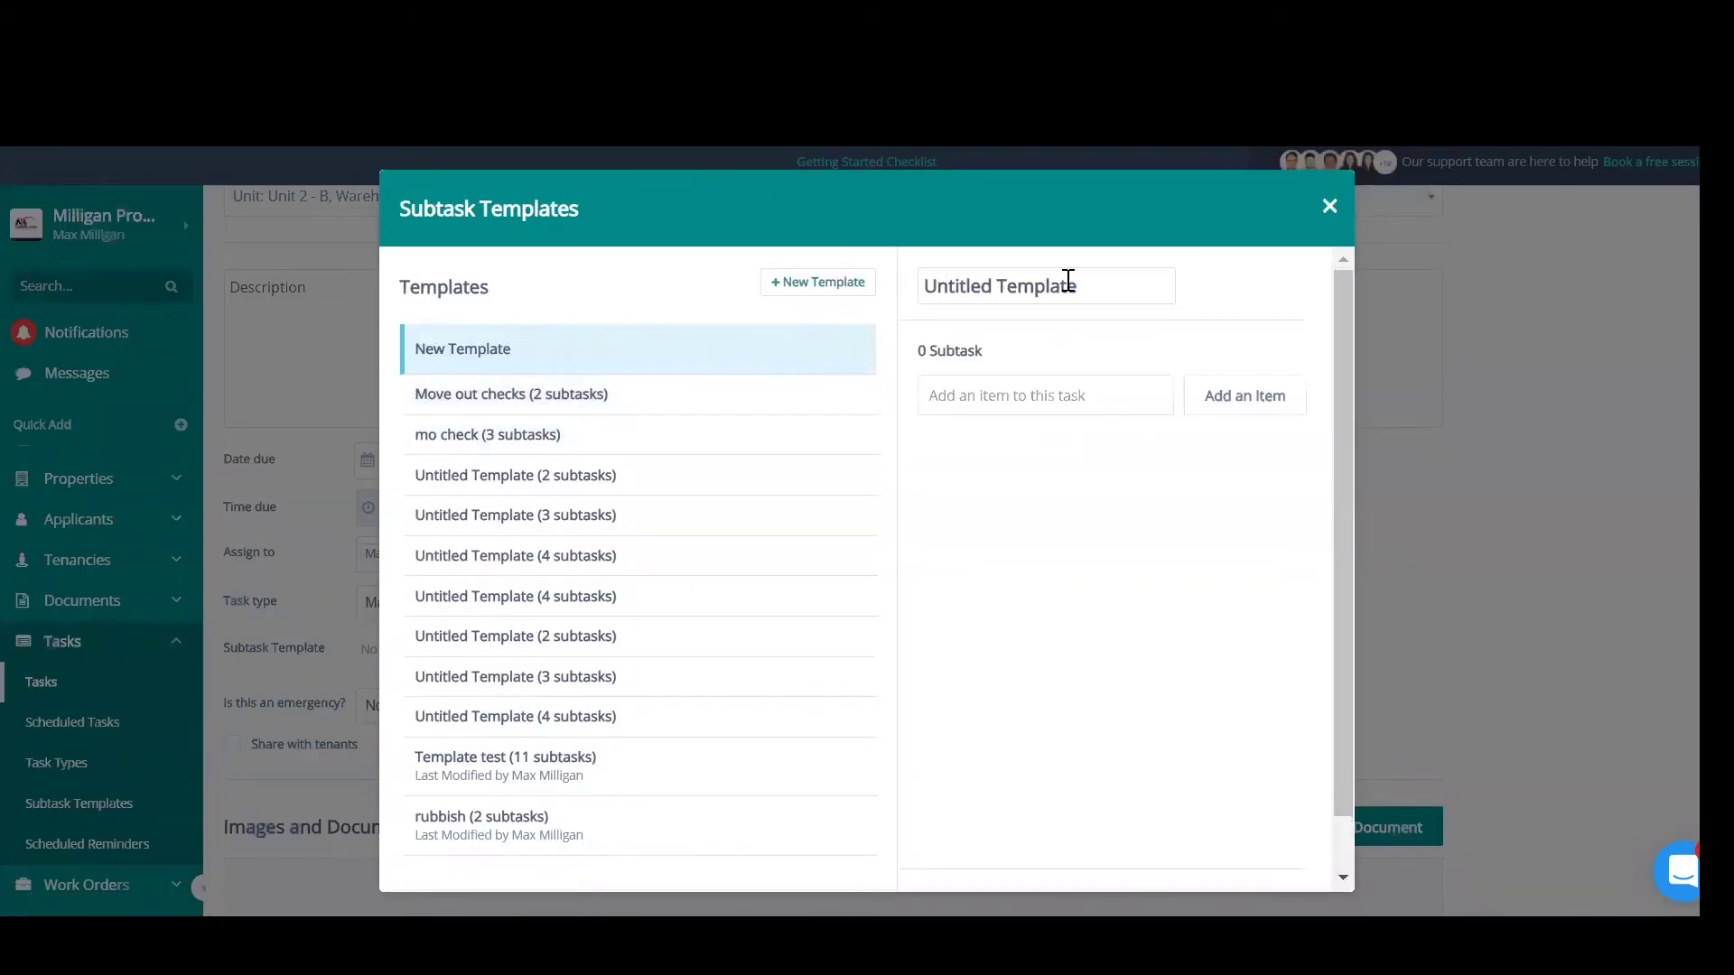
{"action": "left_click_drag", "start_coordinate": [1090, 276], "coordinate": [806, 311]}
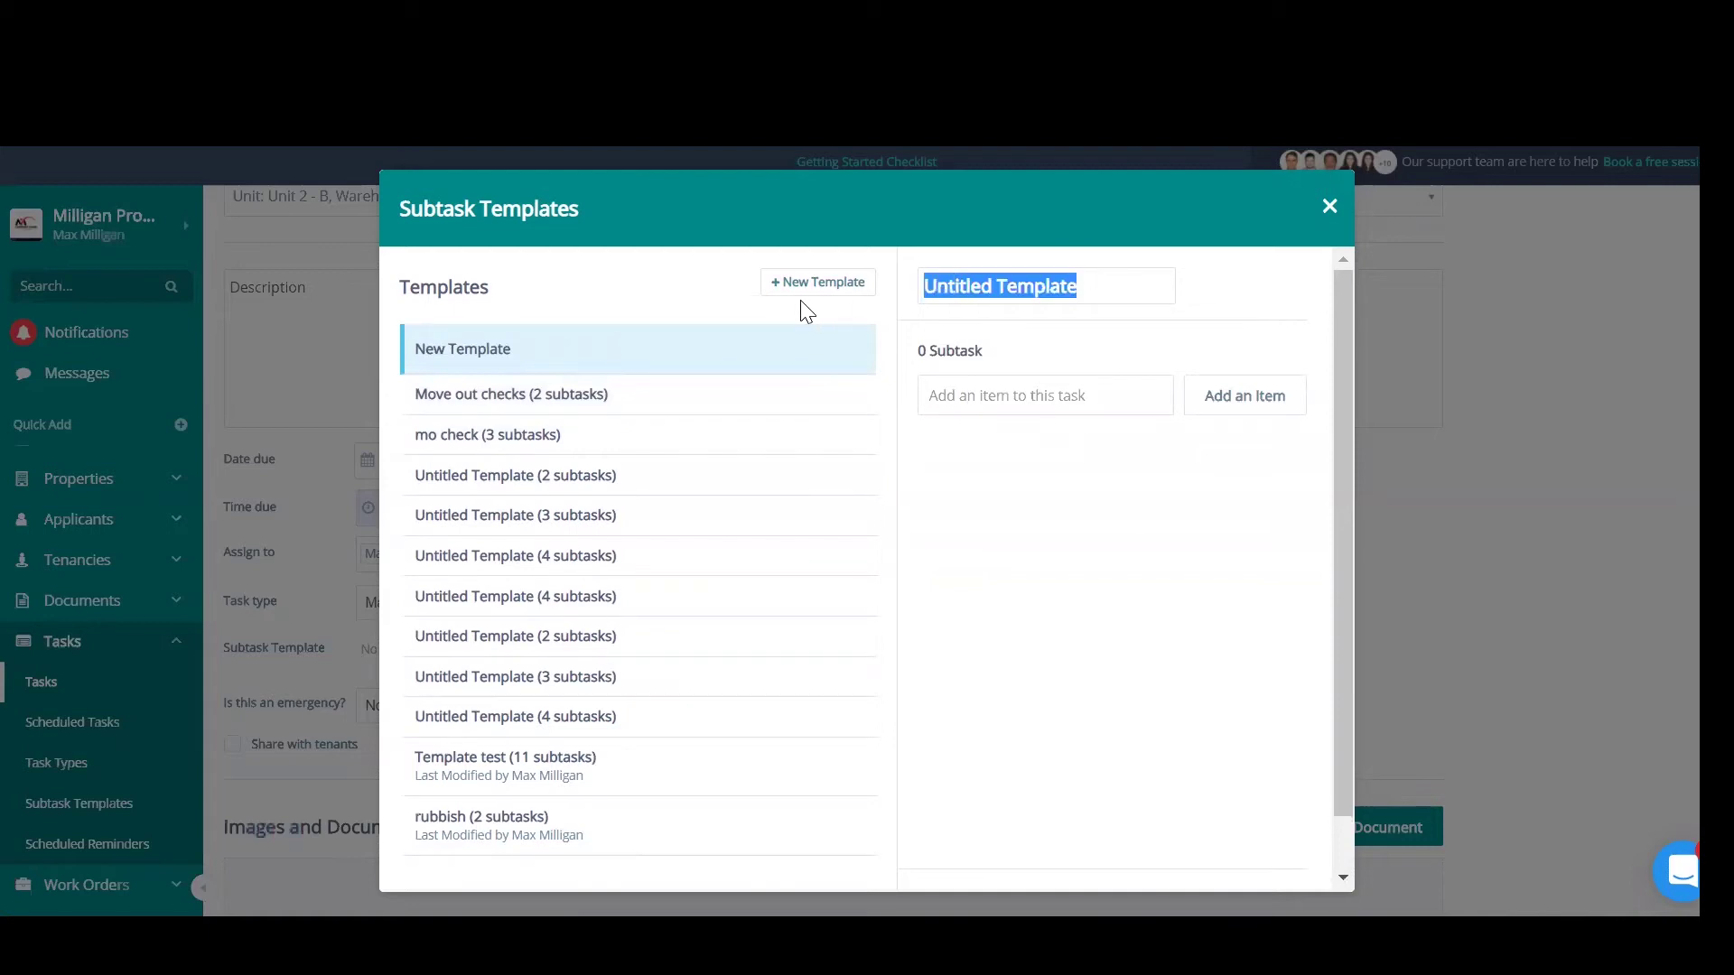
{"action": "type", "text": "Test"}
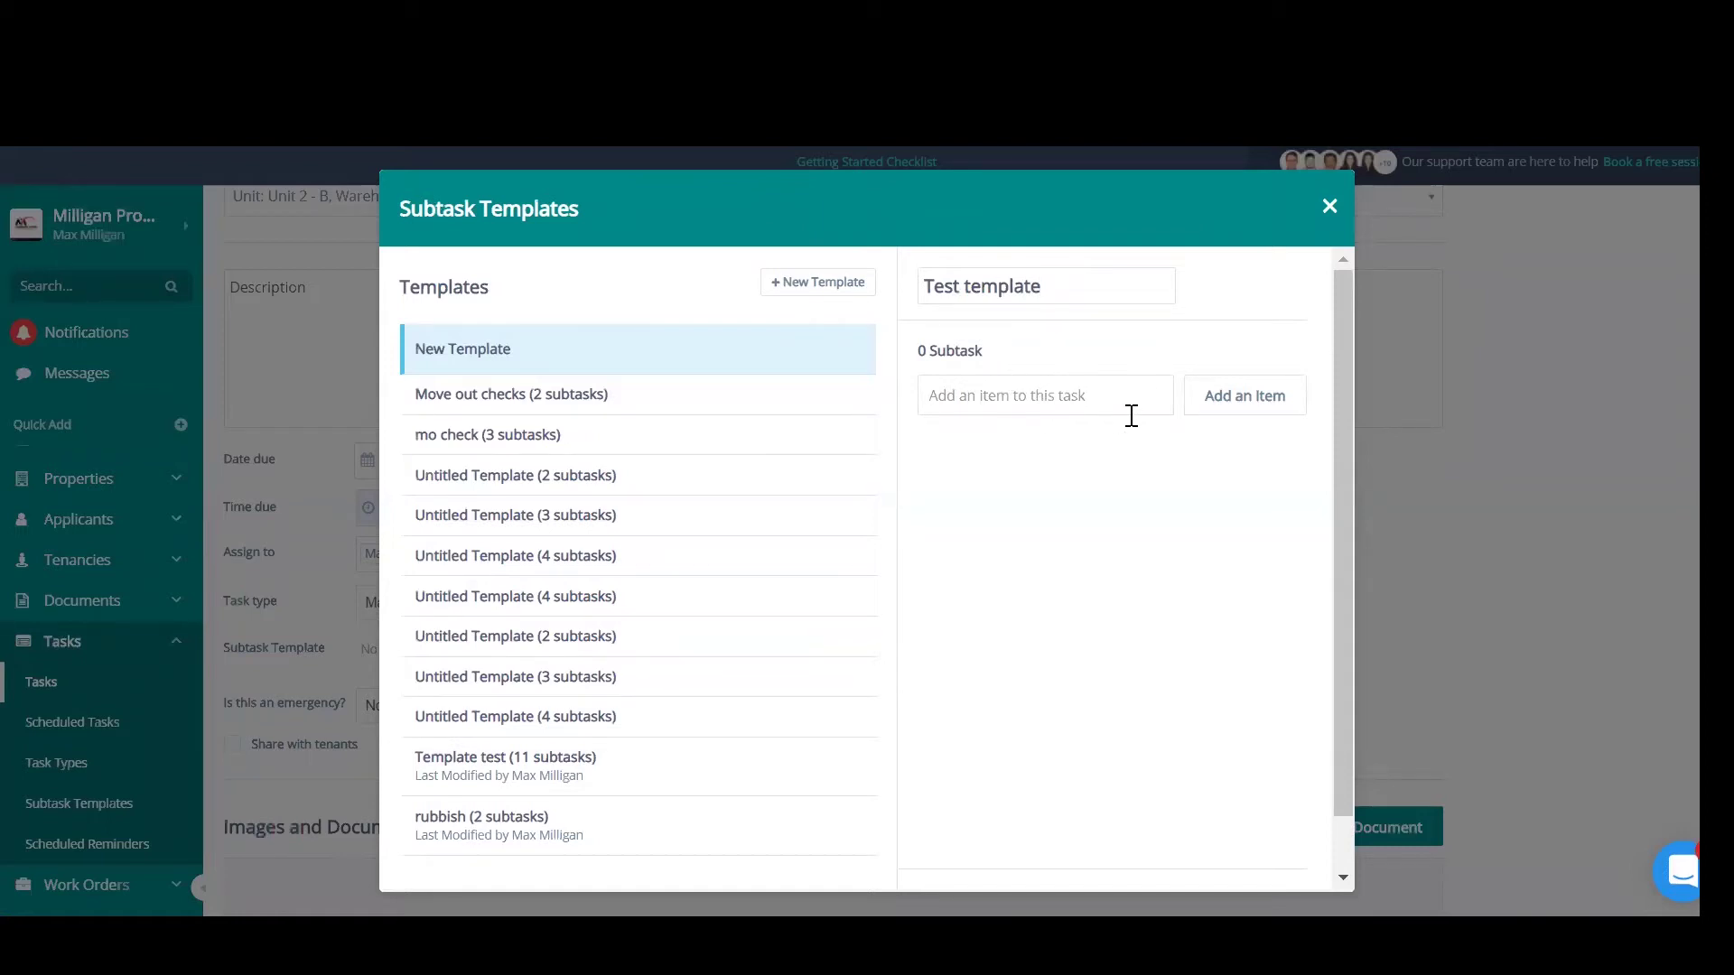
{"action": "type", "text": "first item"}
{"action": "left_click", "coordinate": [1199, 398]}
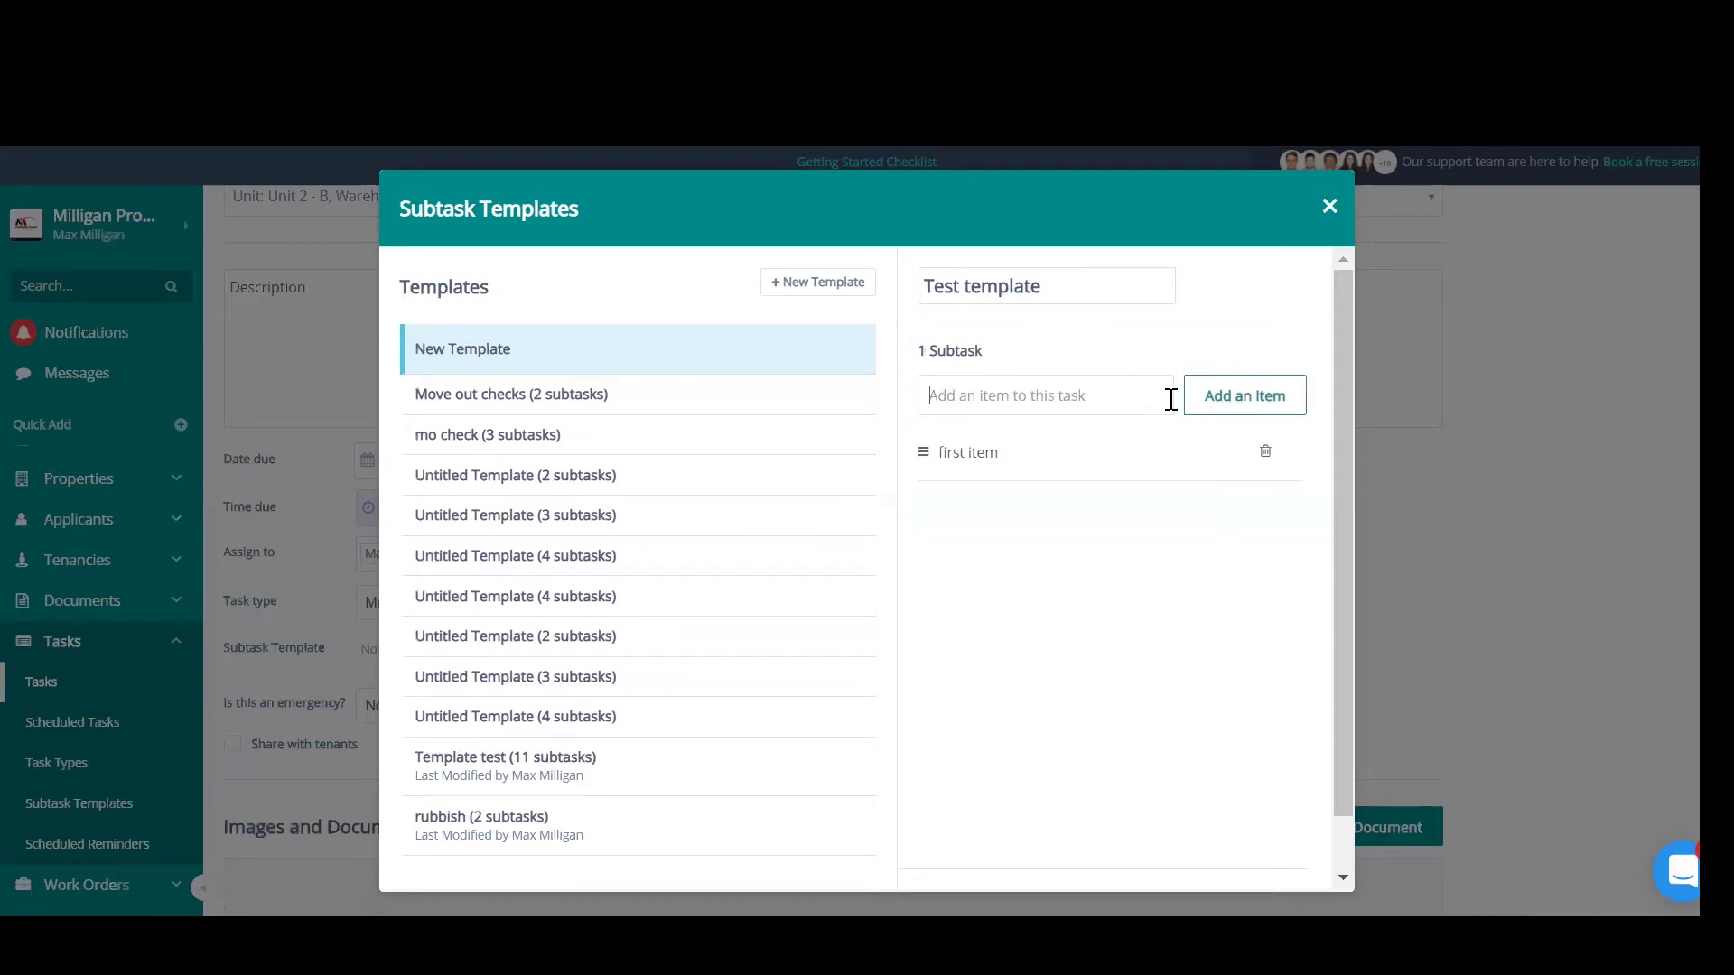
{"action": "type", "text": "sec"}
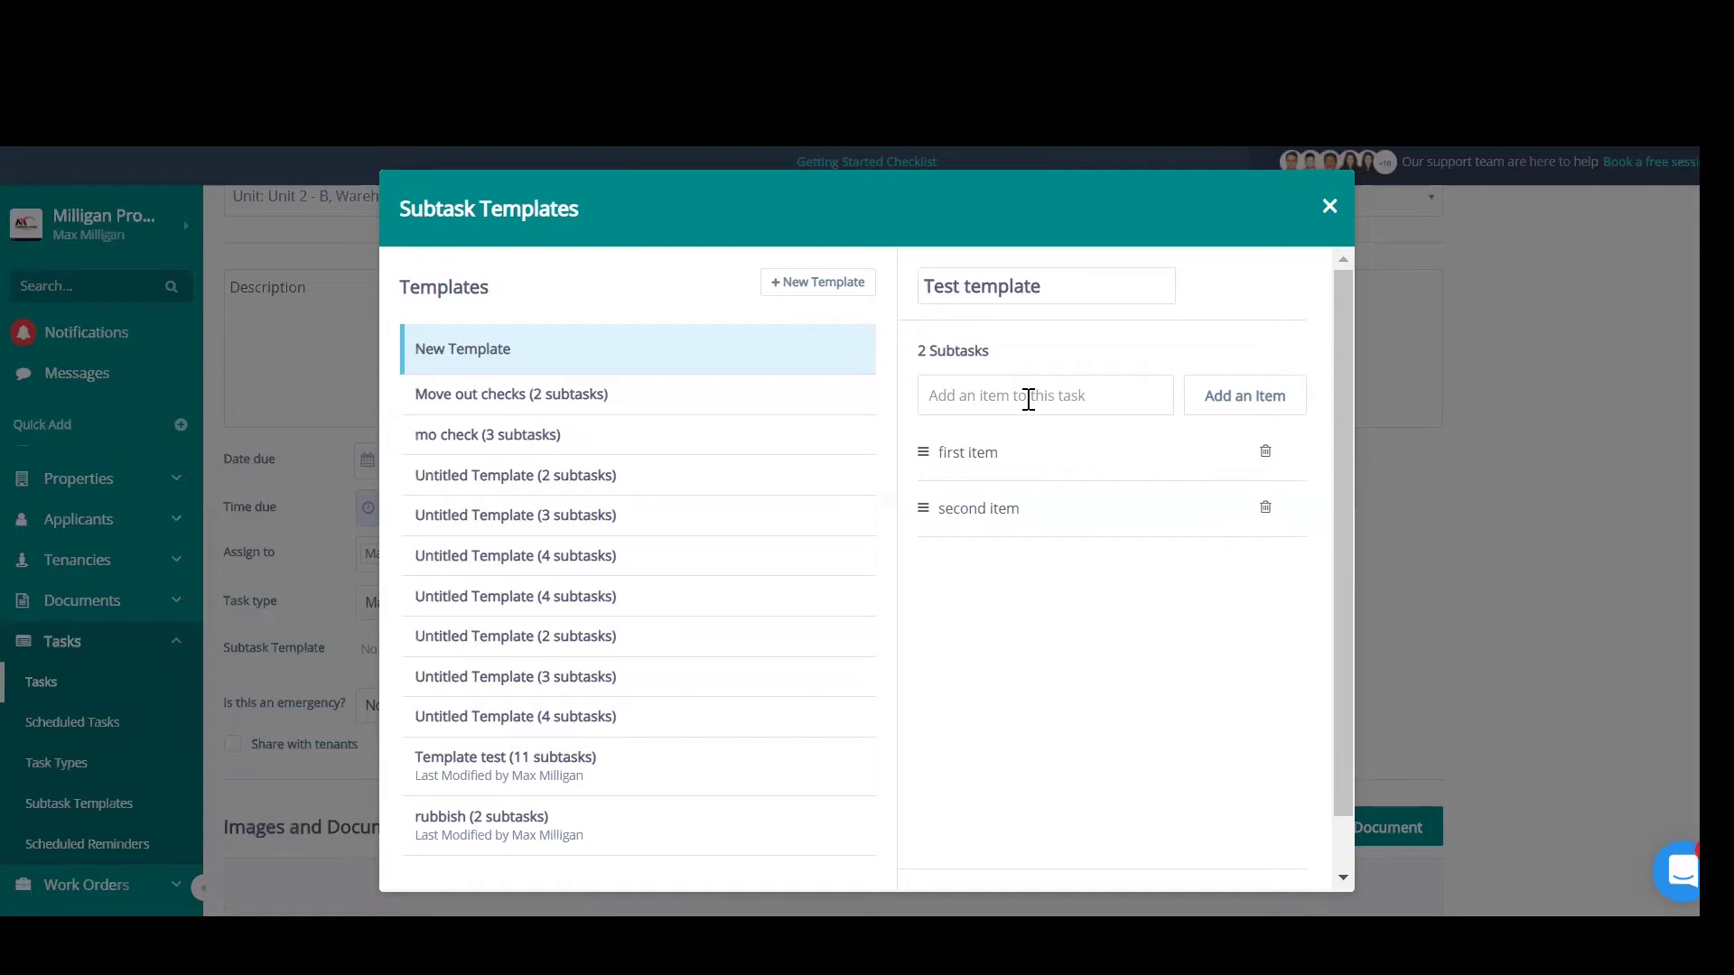
{"action": "type", "text": "thir"}
{"action": "key", "text": "BackSpace"}
{"action": "left_click", "coordinate": [1245, 395]}
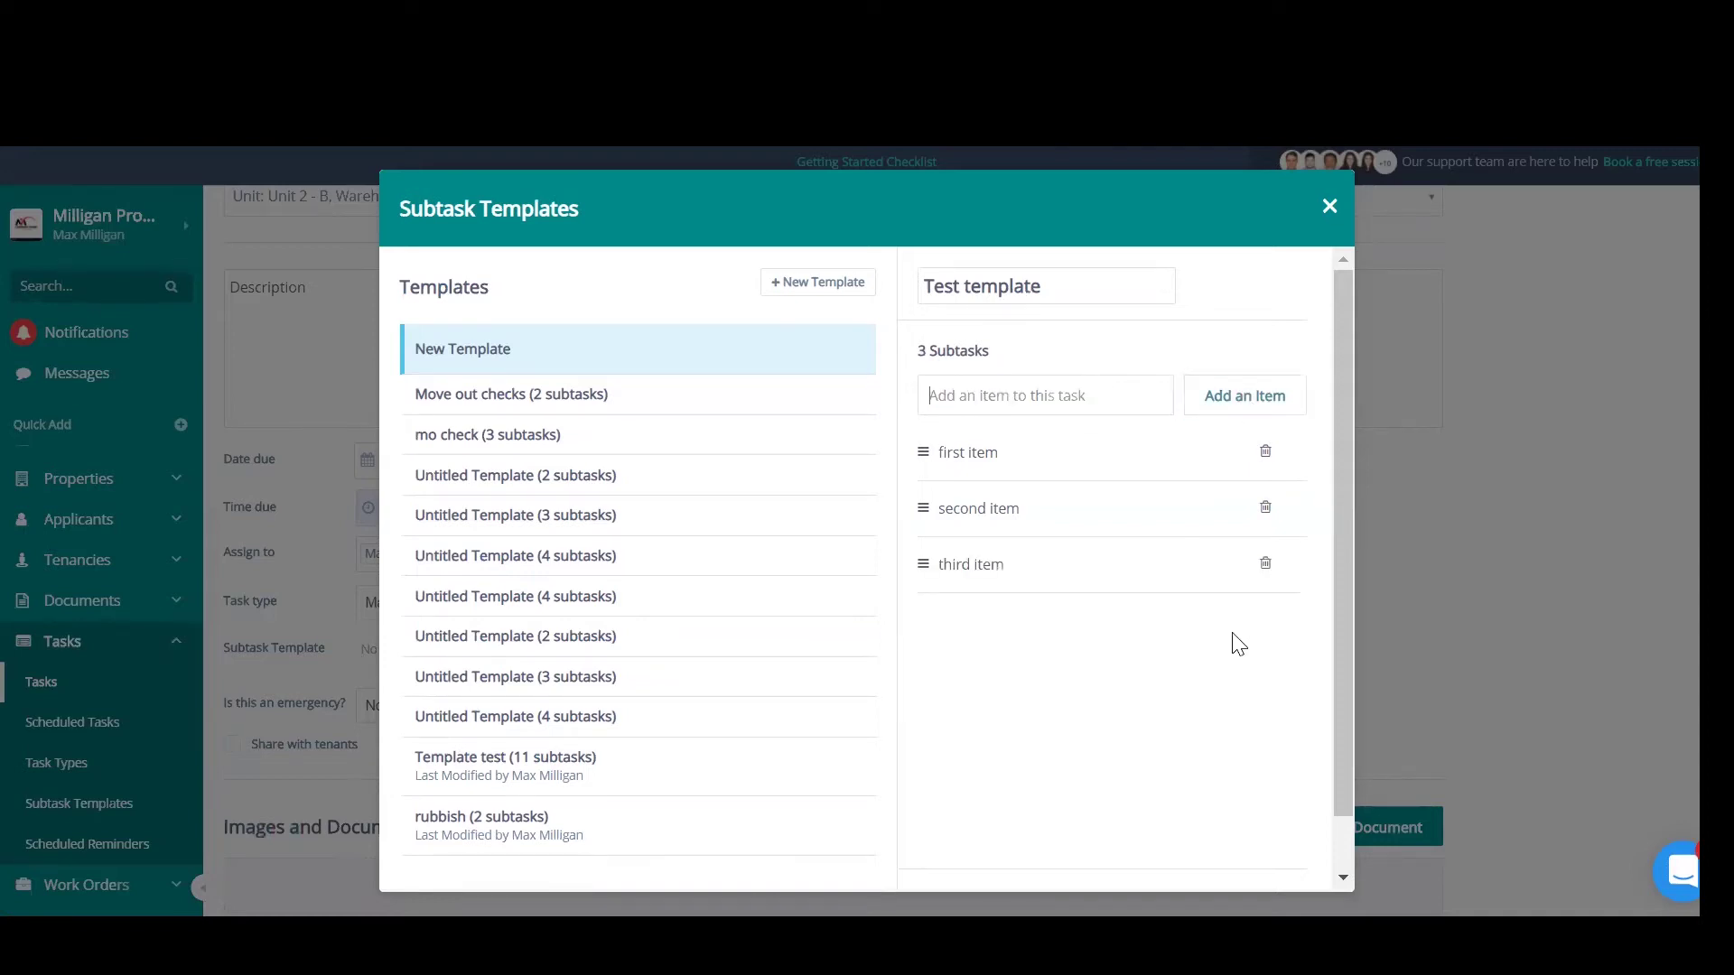
{"action": "scroll", "coordinate": [1234, 643], "scroll_direction": "down", "scroll_amount": 1}
{"action": "left_click", "coordinate": [1228, 851]}
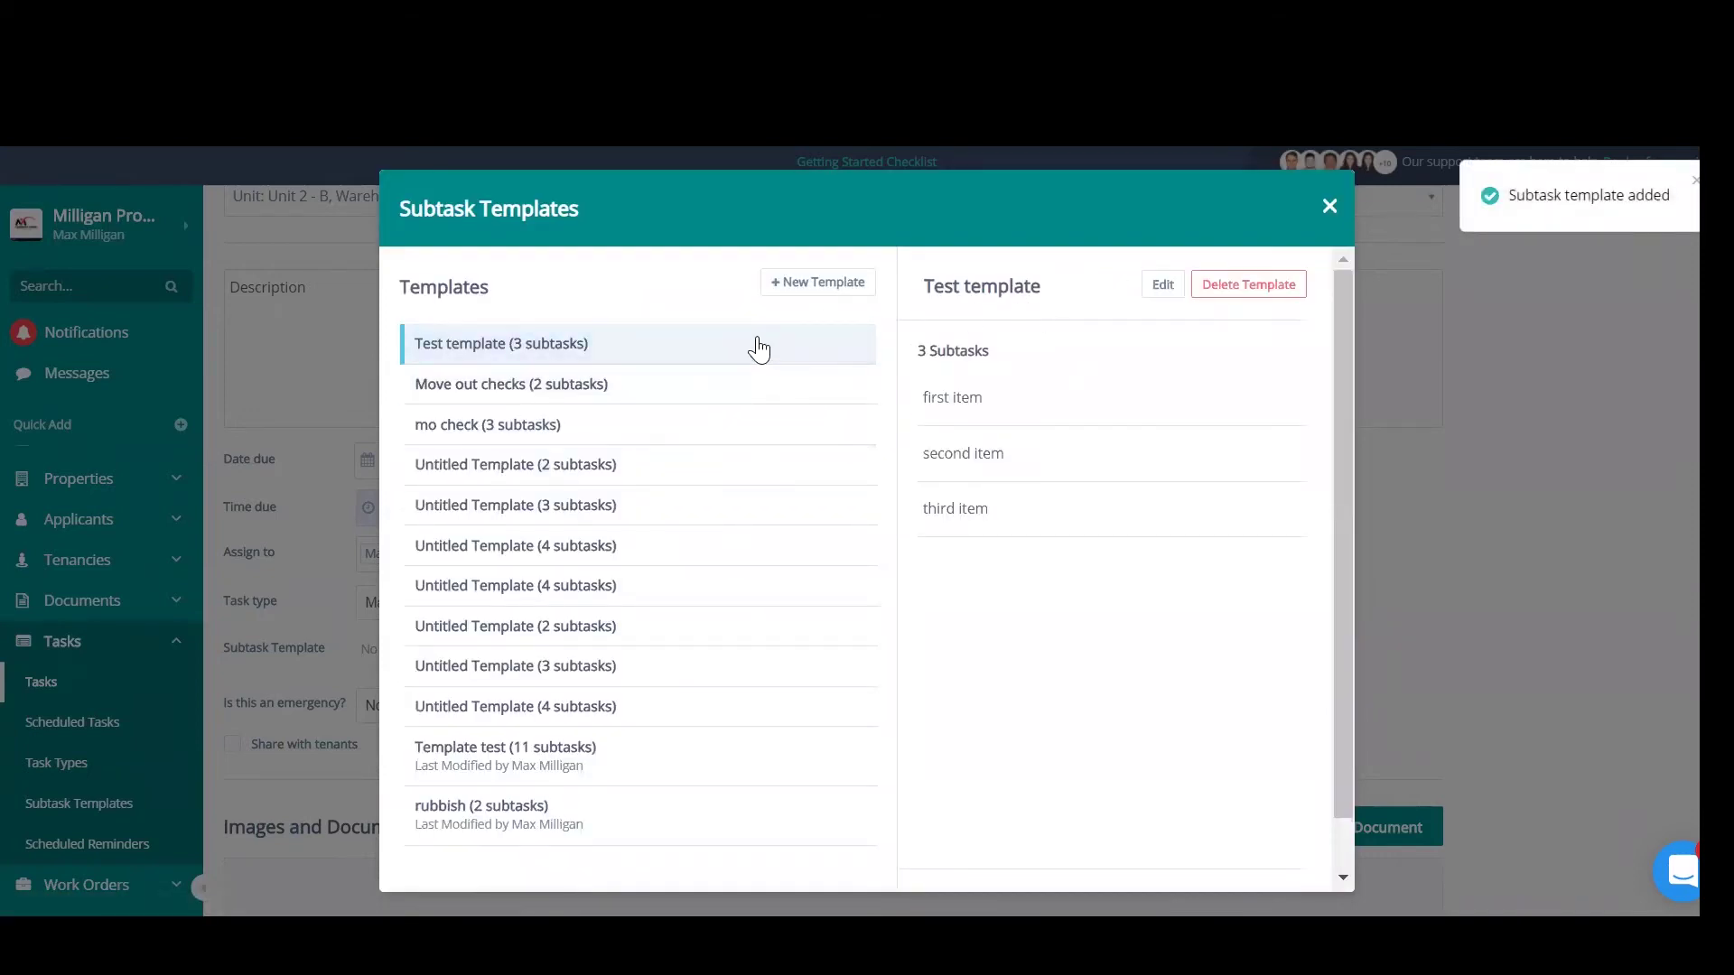
{"action": "scroll", "coordinate": [999, 445], "scroll_direction": "down", "scroll_amount": 2}
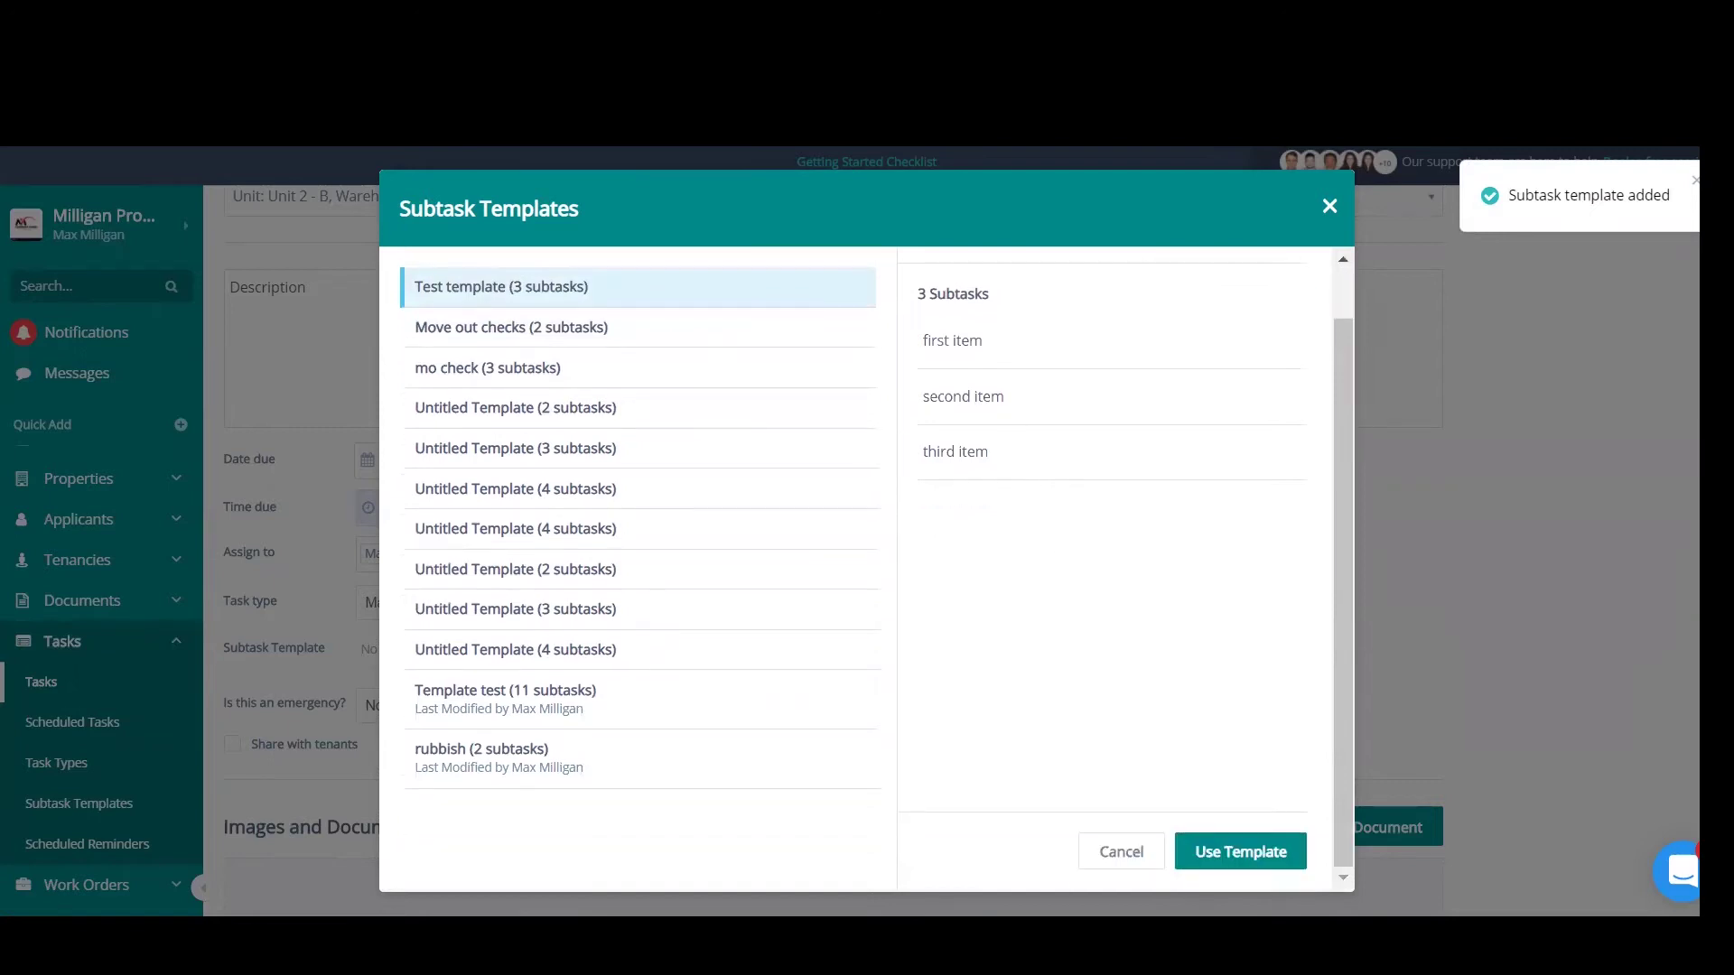
Apply Test template, keep the emergency answer at No, and share the task with tenants
{"action": "left_click", "coordinate": [1242, 853]}
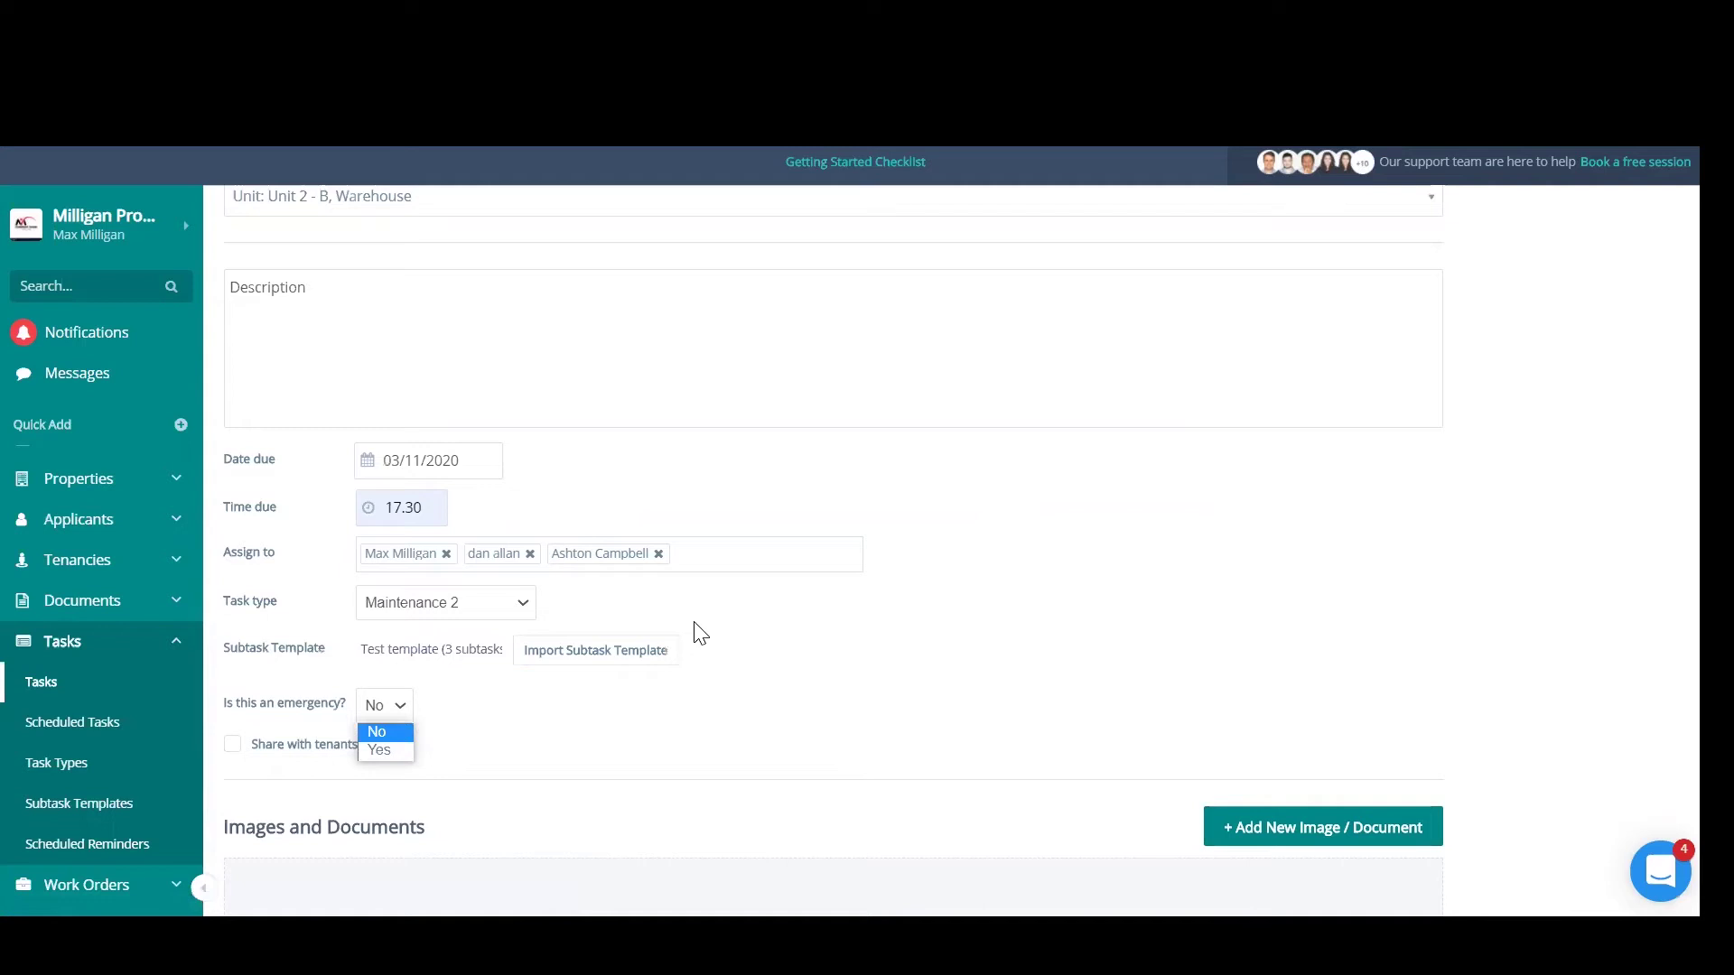
{"action": "left_click", "coordinate": [610, 739]}
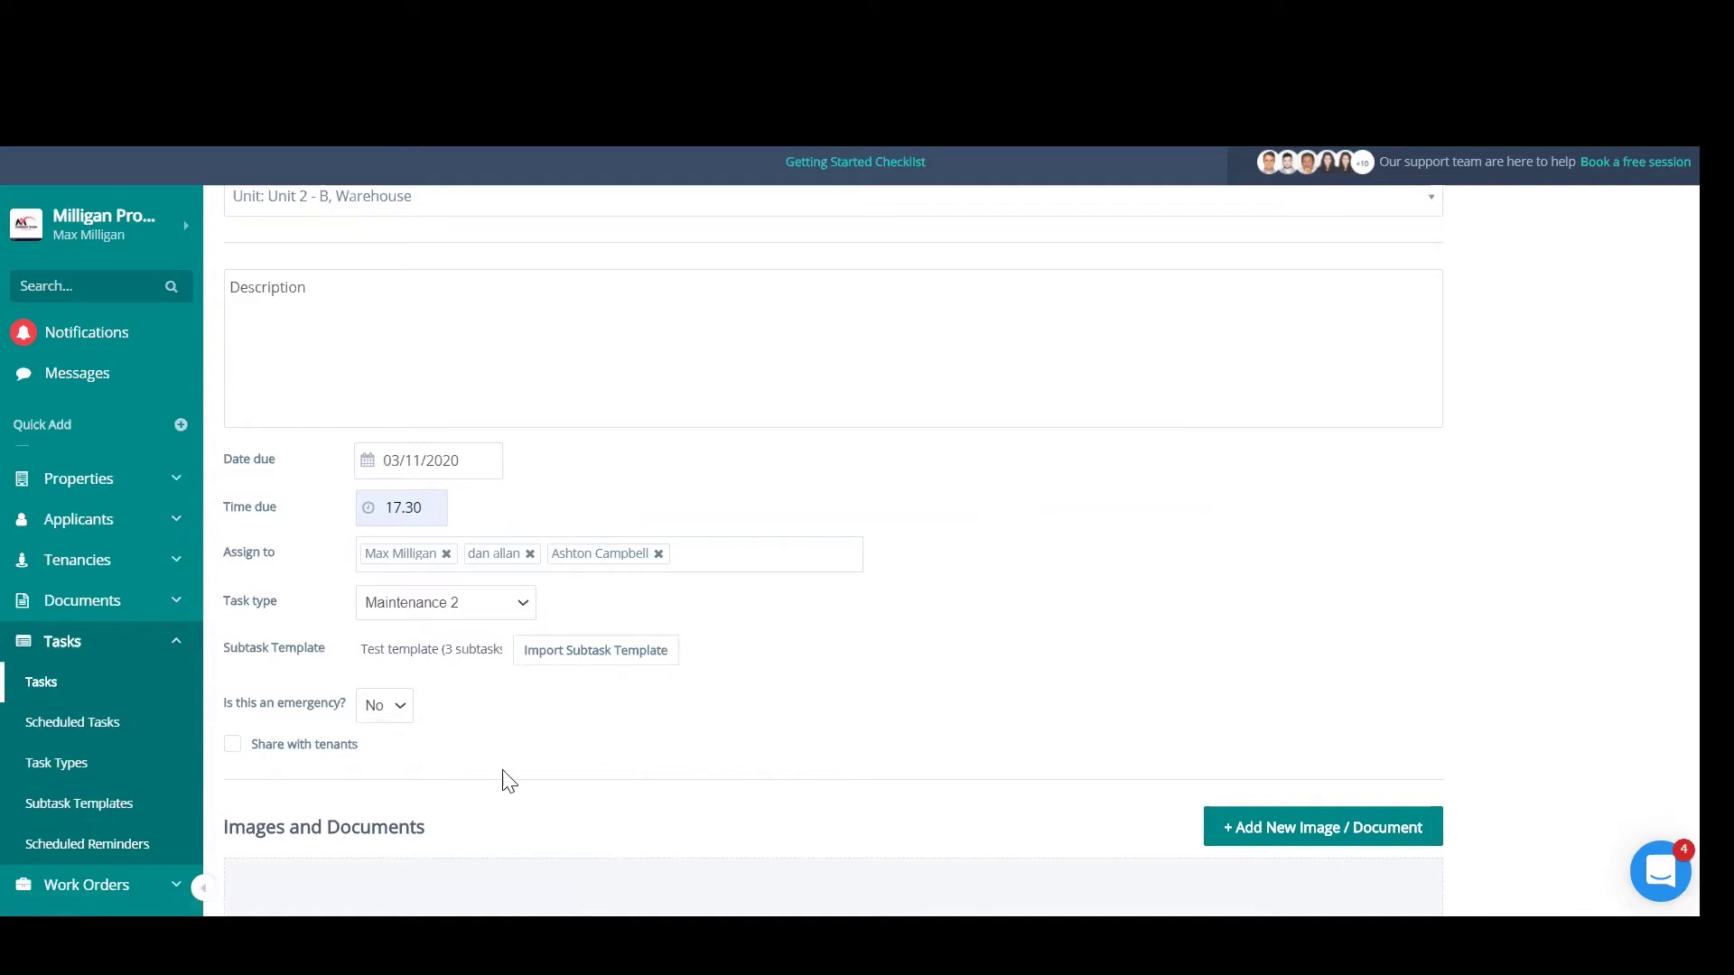
{"action": "scroll", "coordinate": [501, 778], "scroll_direction": "down", "scroll_amount": 2}
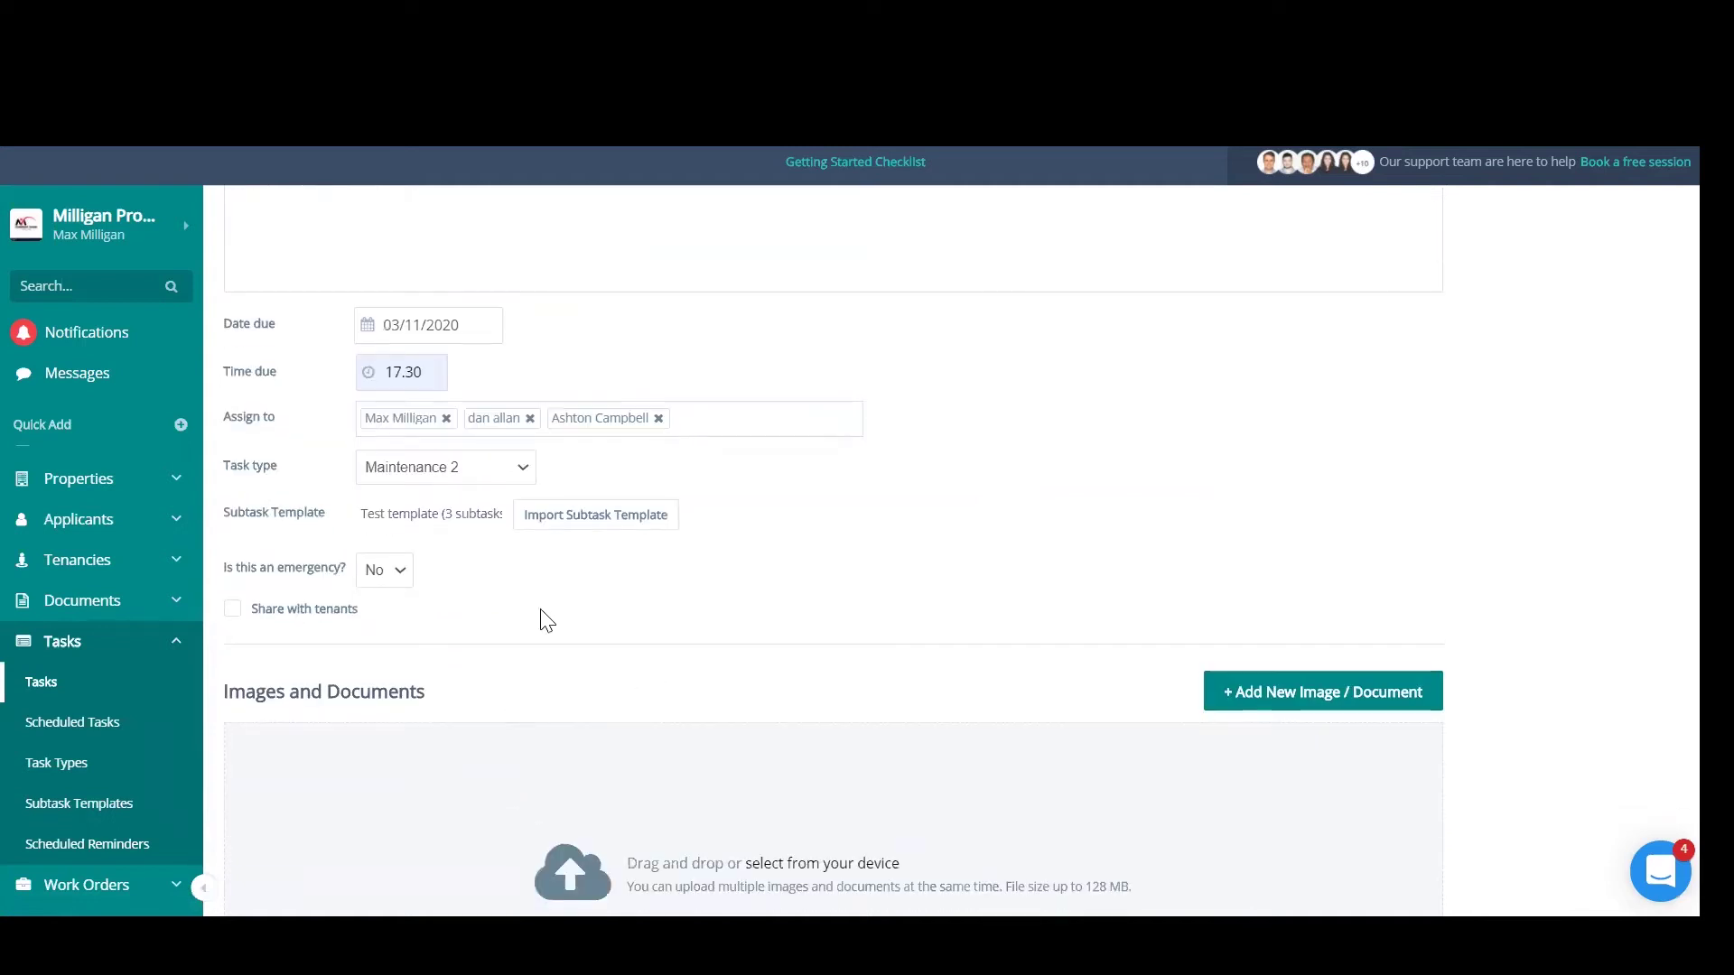
{"action": "left_click", "coordinate": [232, 612]}
{"action": "scroll", "coordinate": [569, 554], "scroll_direction": "up", "scroll_amount": 3}
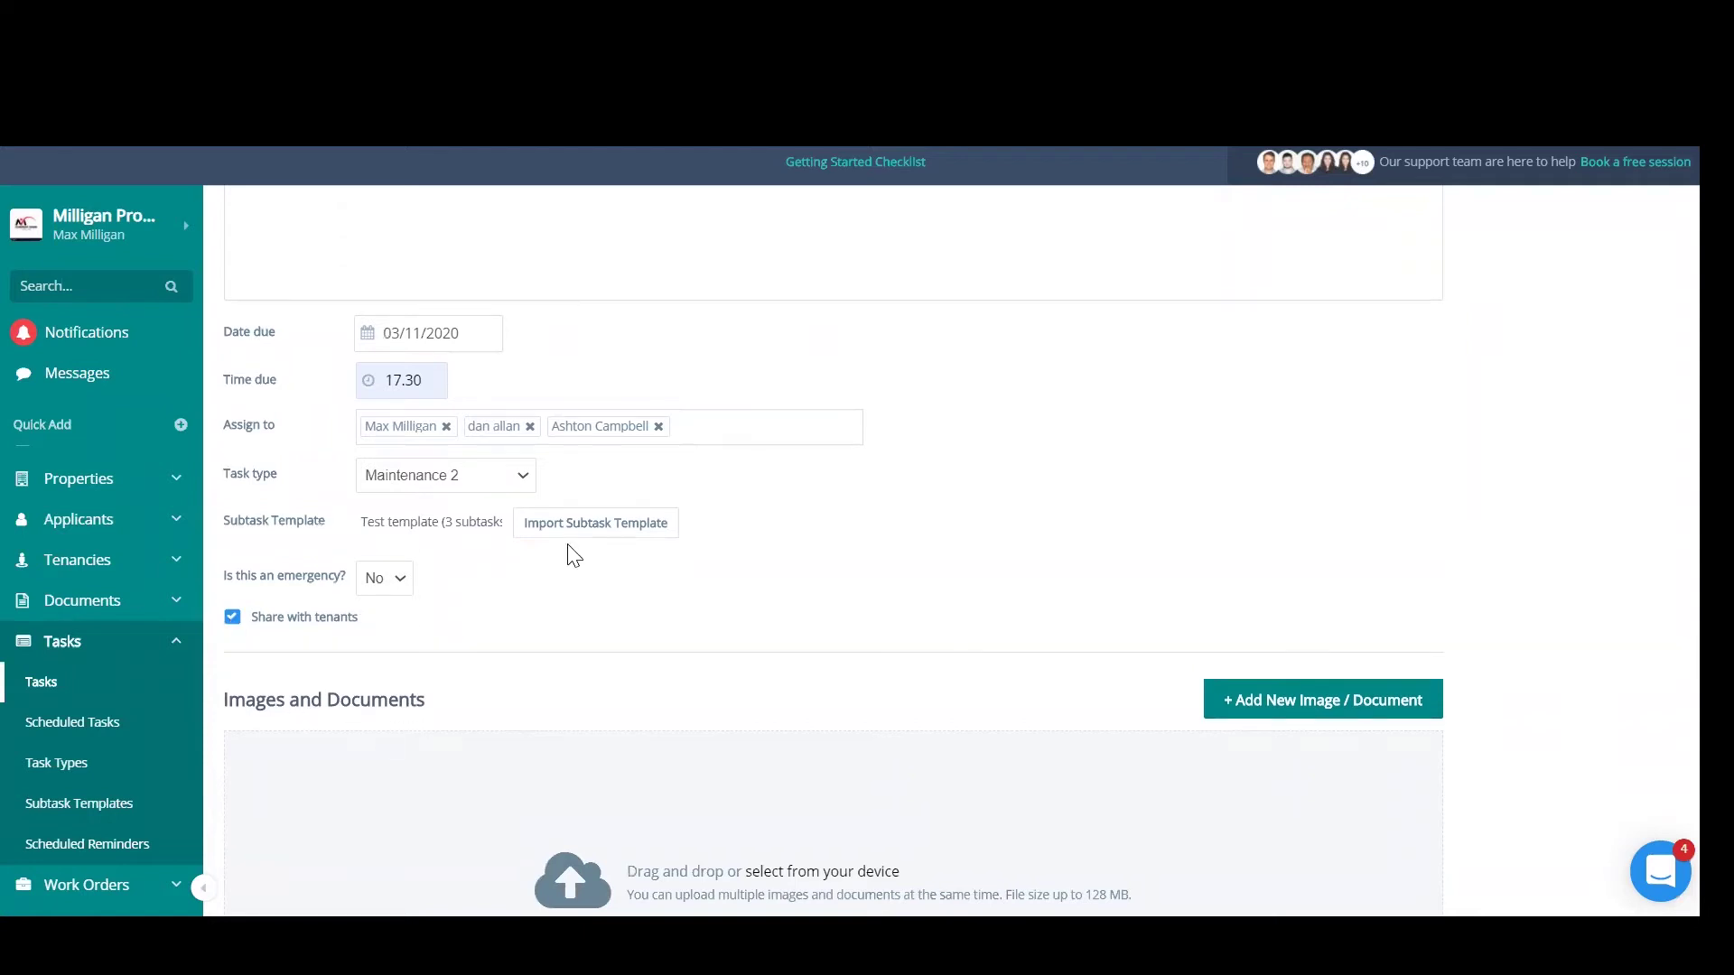
{"action": "scroll", "coordinate": [778, 522], "scroll_direction": "down", "scroll_amount": 5}
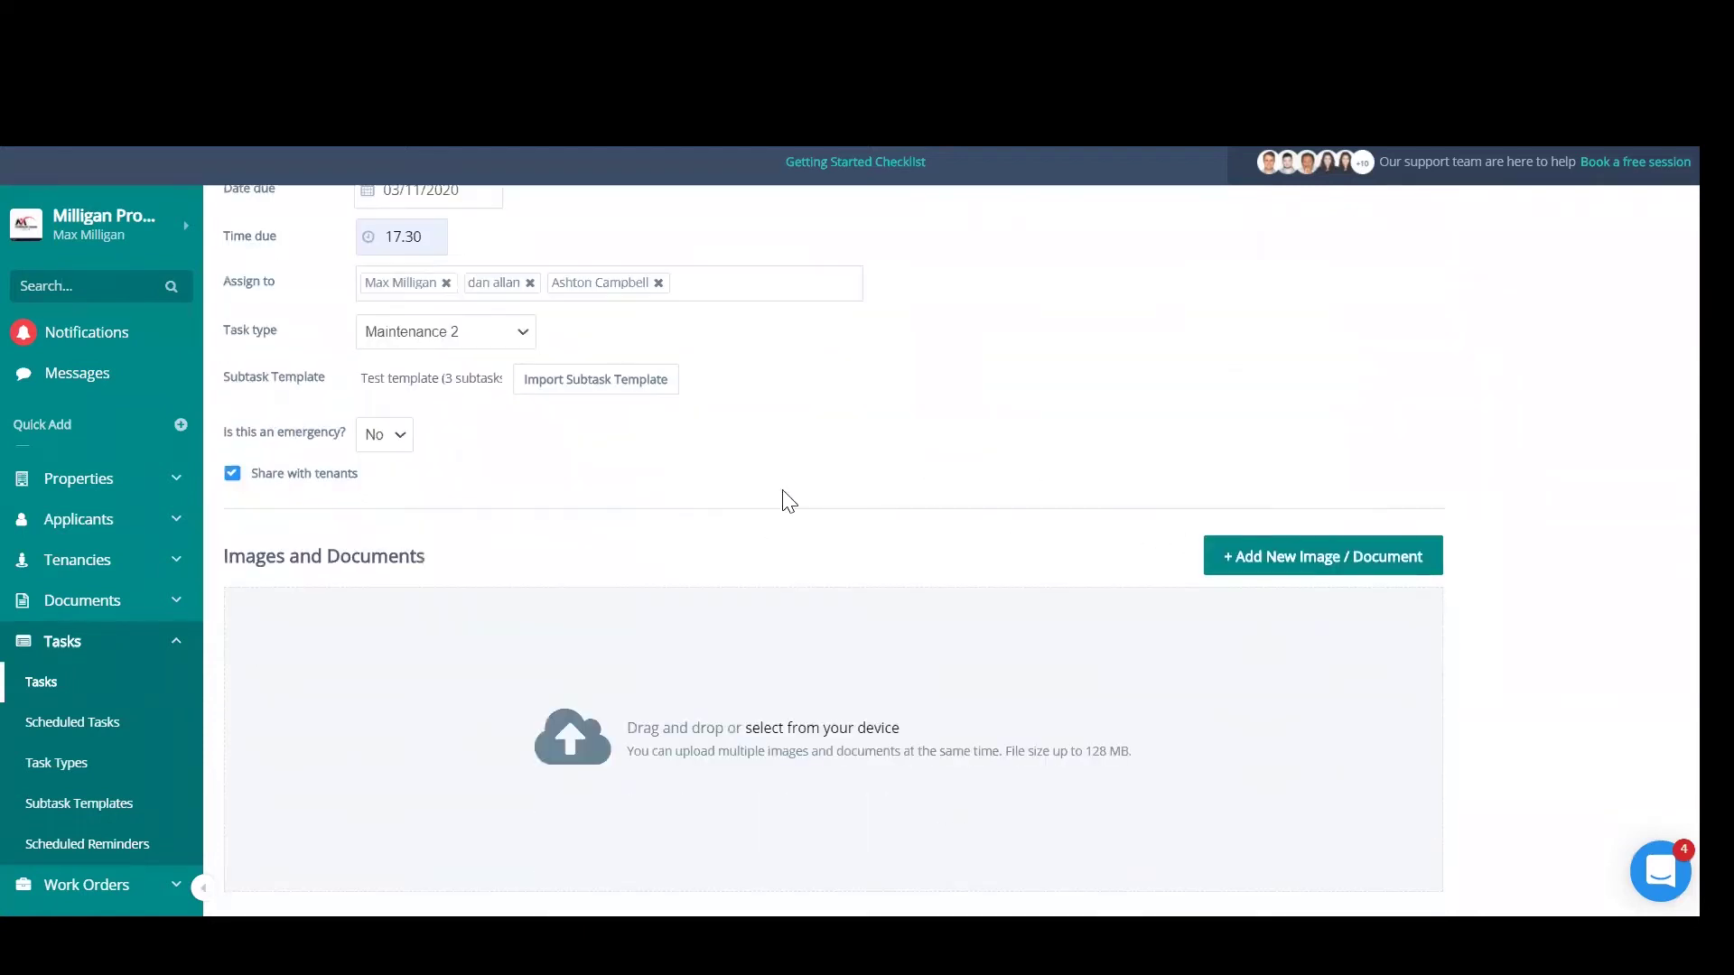
{"action": "scroll", "coordinate": [772, 483], "scroll_direction": "up", "scroll_amount": 5}
{"action": "scroll", "coordinate": [766, 473], "scroll_direction": "down", "scroll_amount": 1}
{"action": "scroll", "coordinate": [704, 397], "scroll_direction": "up", "scroll_amount": 1}
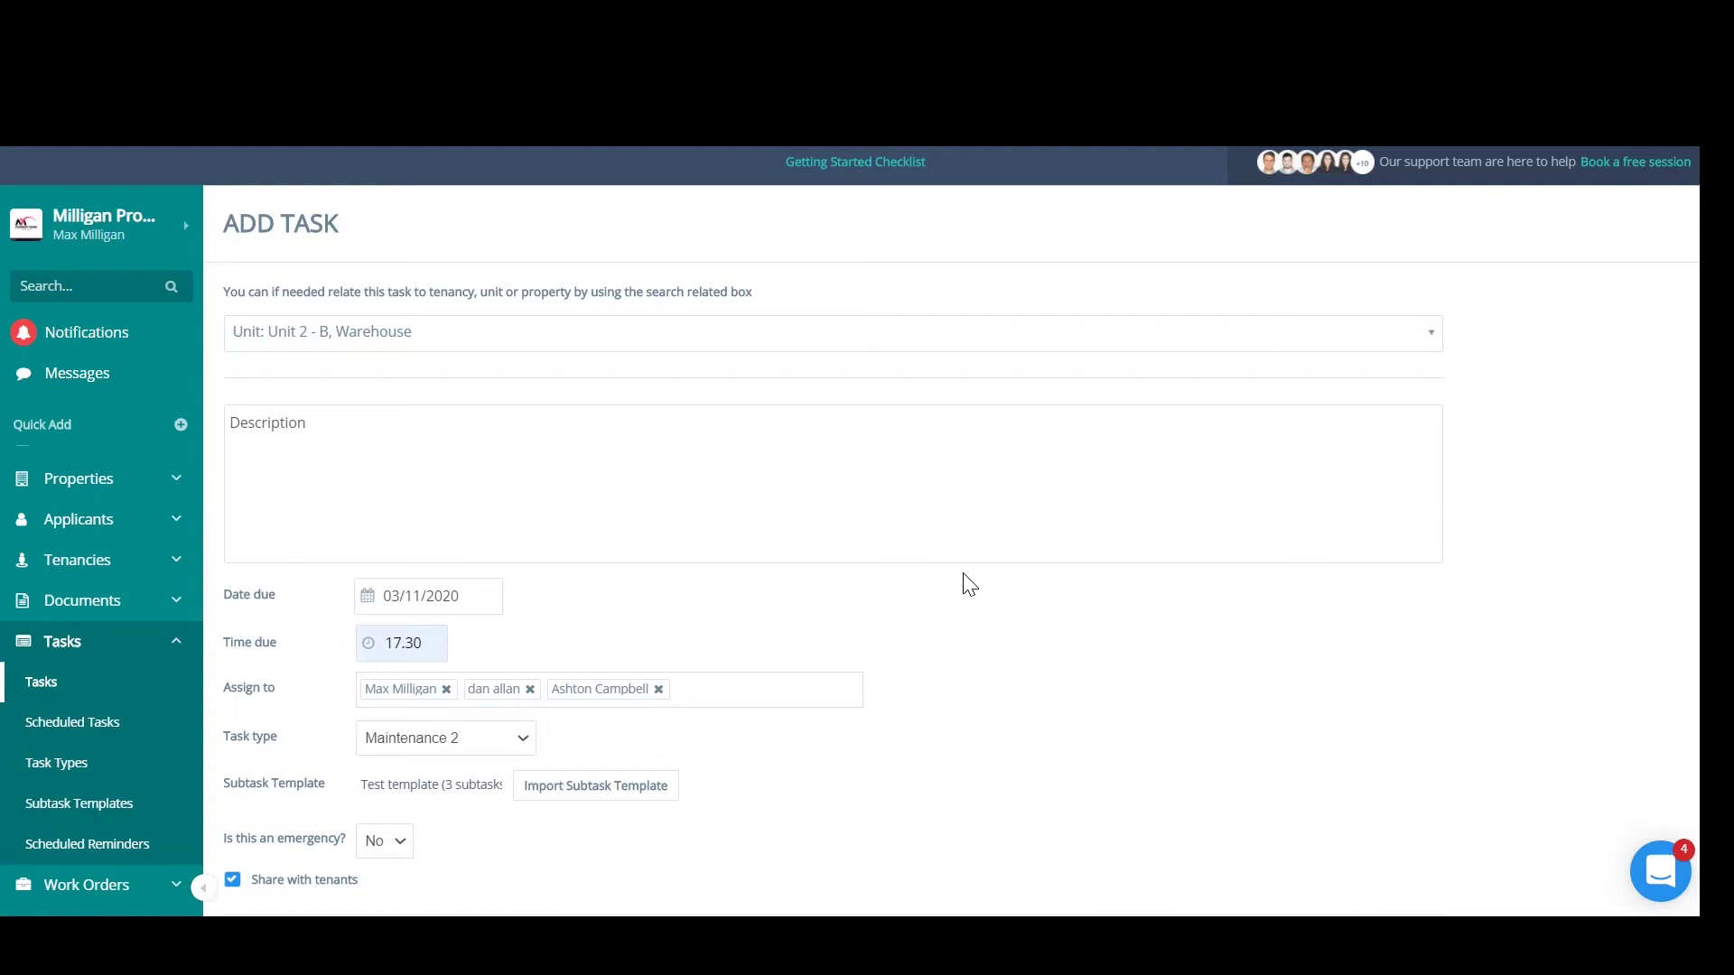
{"action": "scroll", "coordinate": [969, 585], "scroll_direction": "down", "scroll_amount": 8}
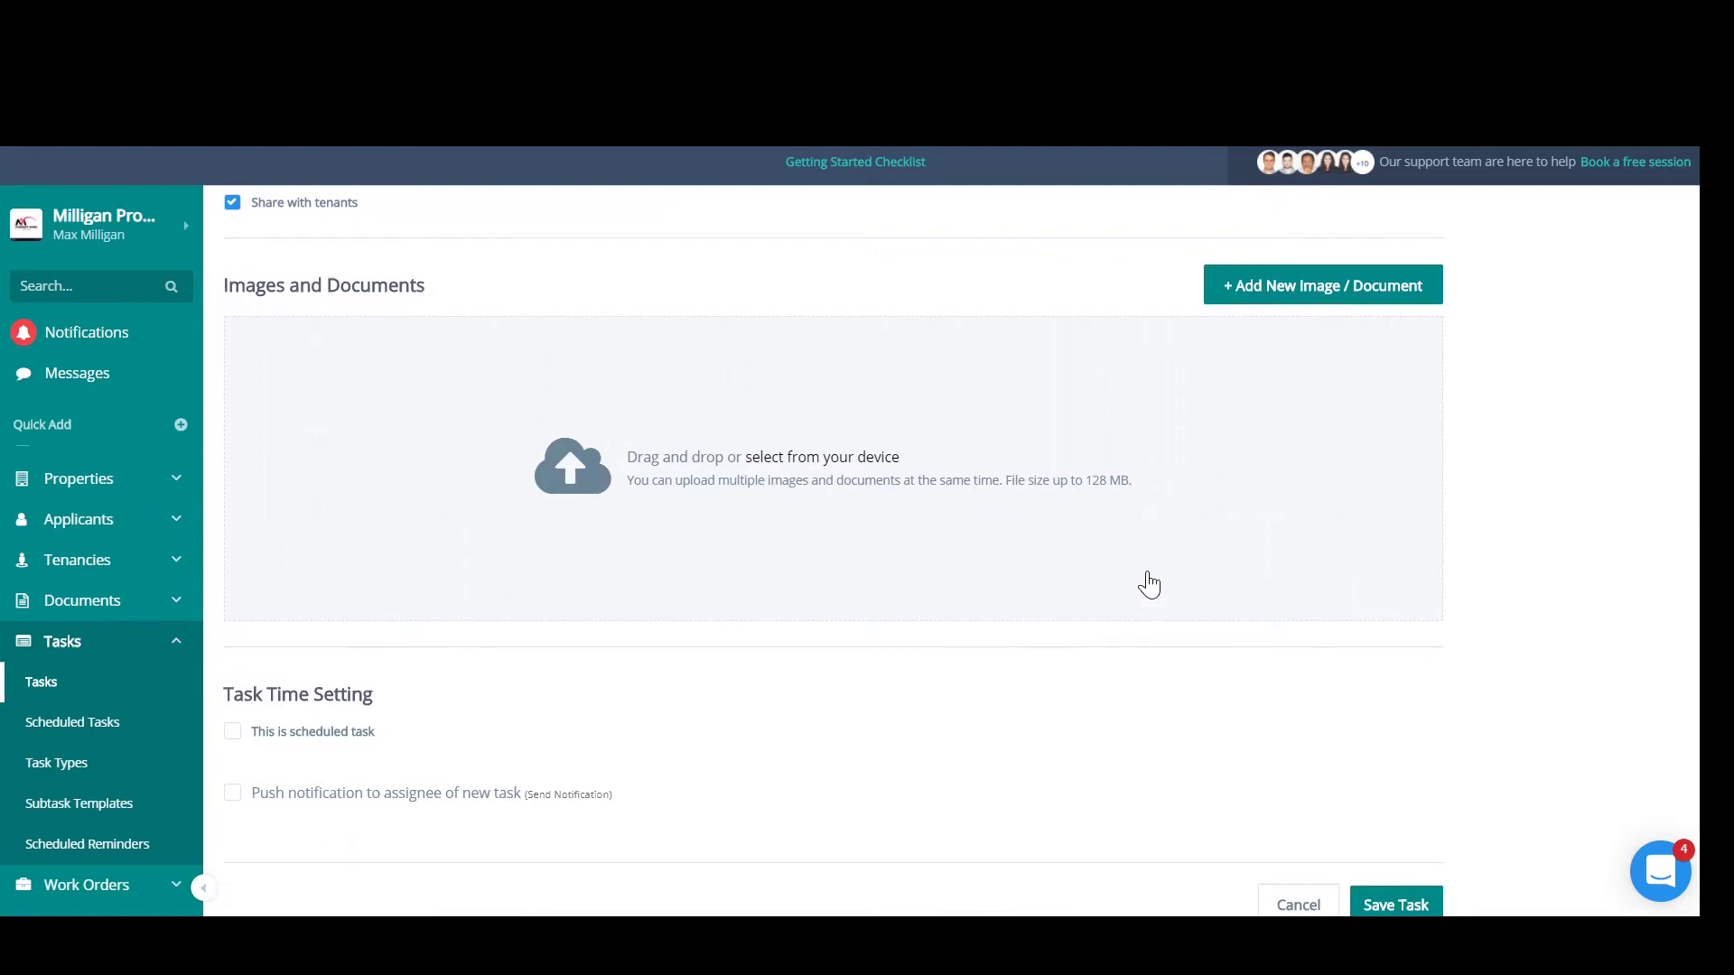
{"action": "scroll", "coordinate": [812, 564], "scroll_direction": "up", "scroll_amount": 6}
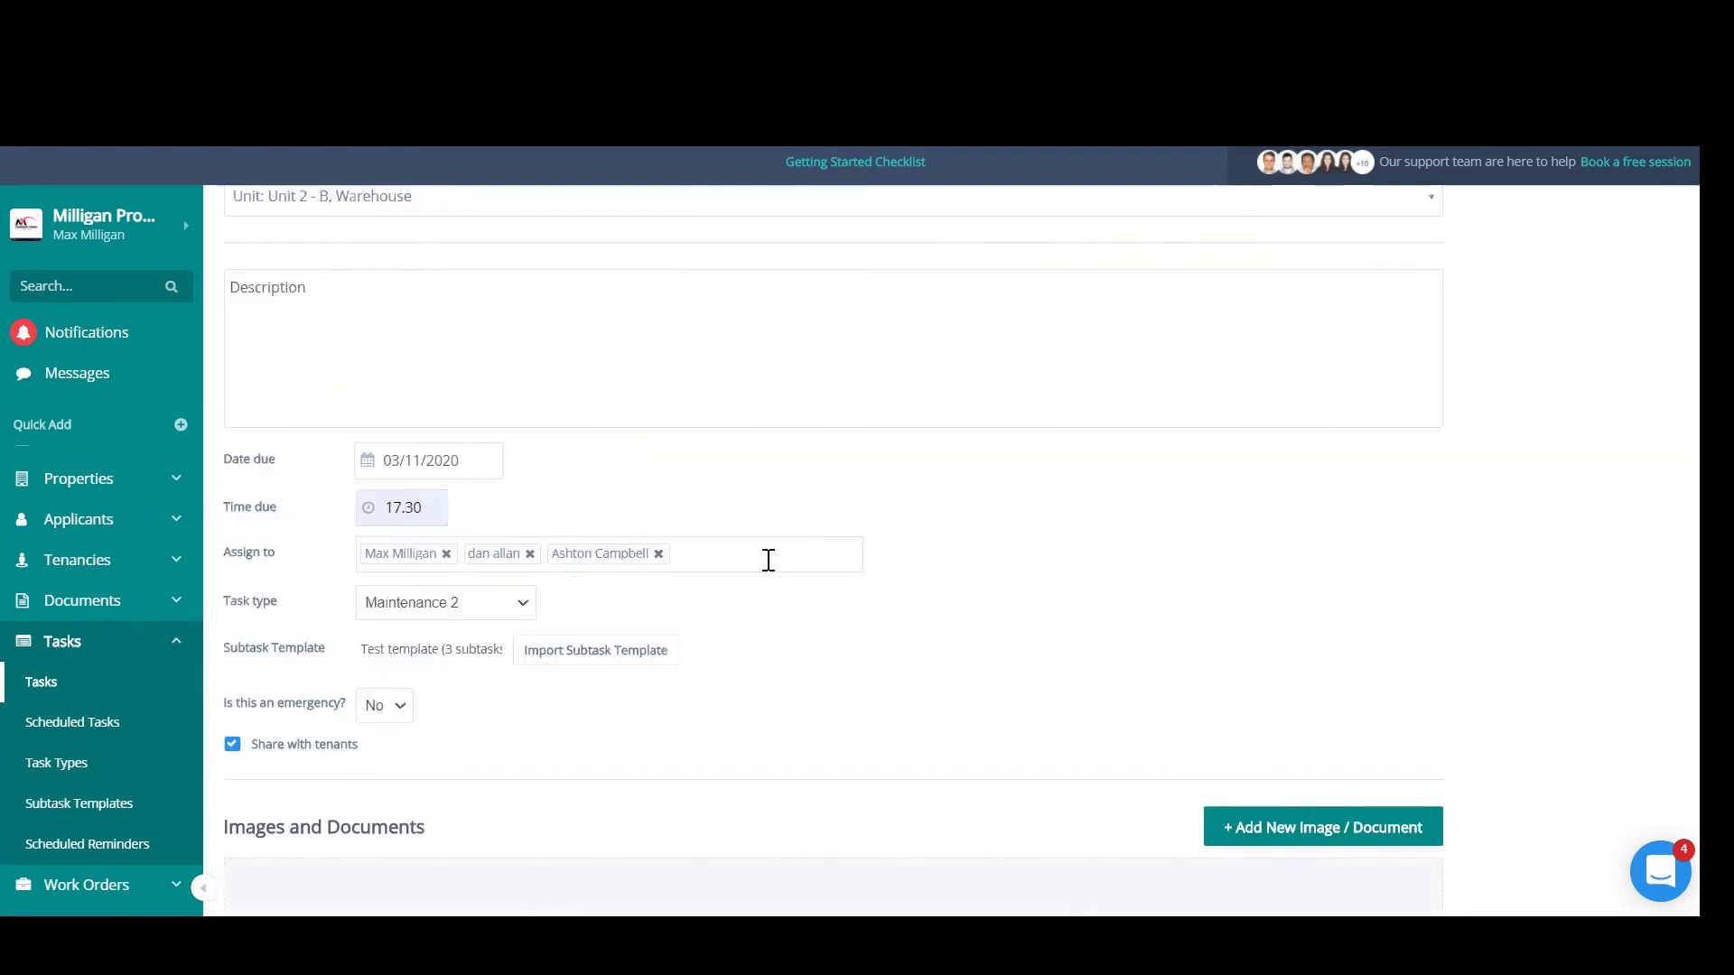
{"action": "scroll", "coordinate": [728, 598], "scroll_direction": "down", "scroll_amount": 7}
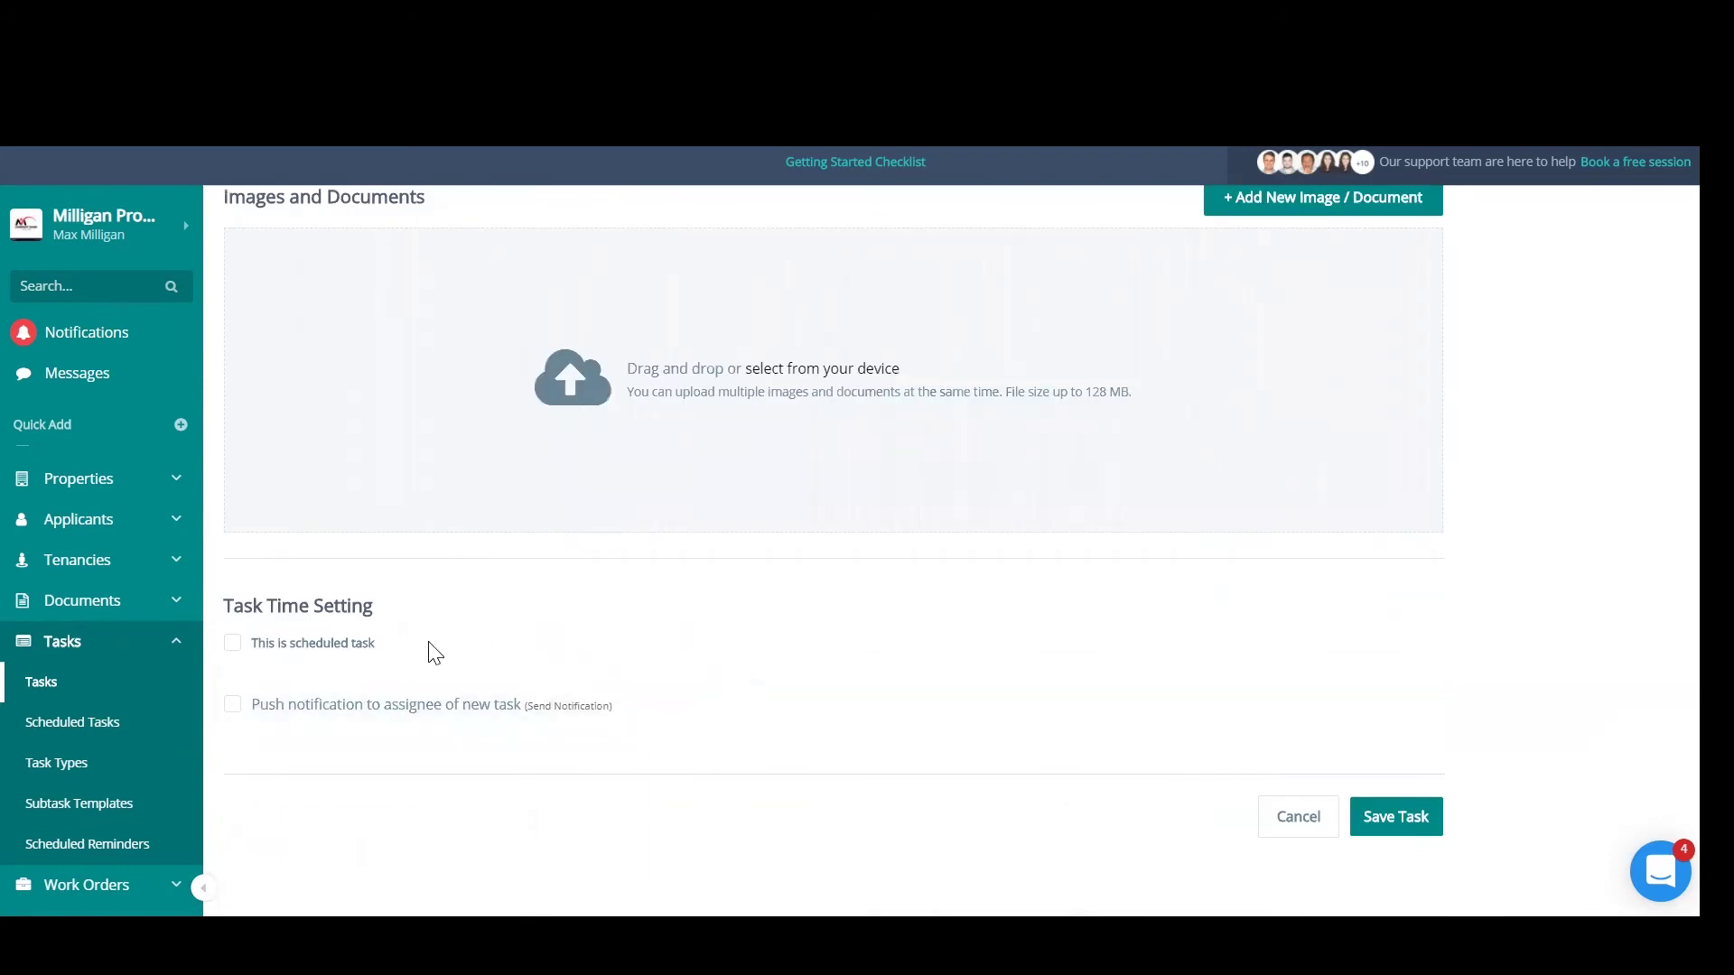
Make the task a scheduled task that repeats Monthly
{"action": "left_click", "coordinate": [233, 644]}
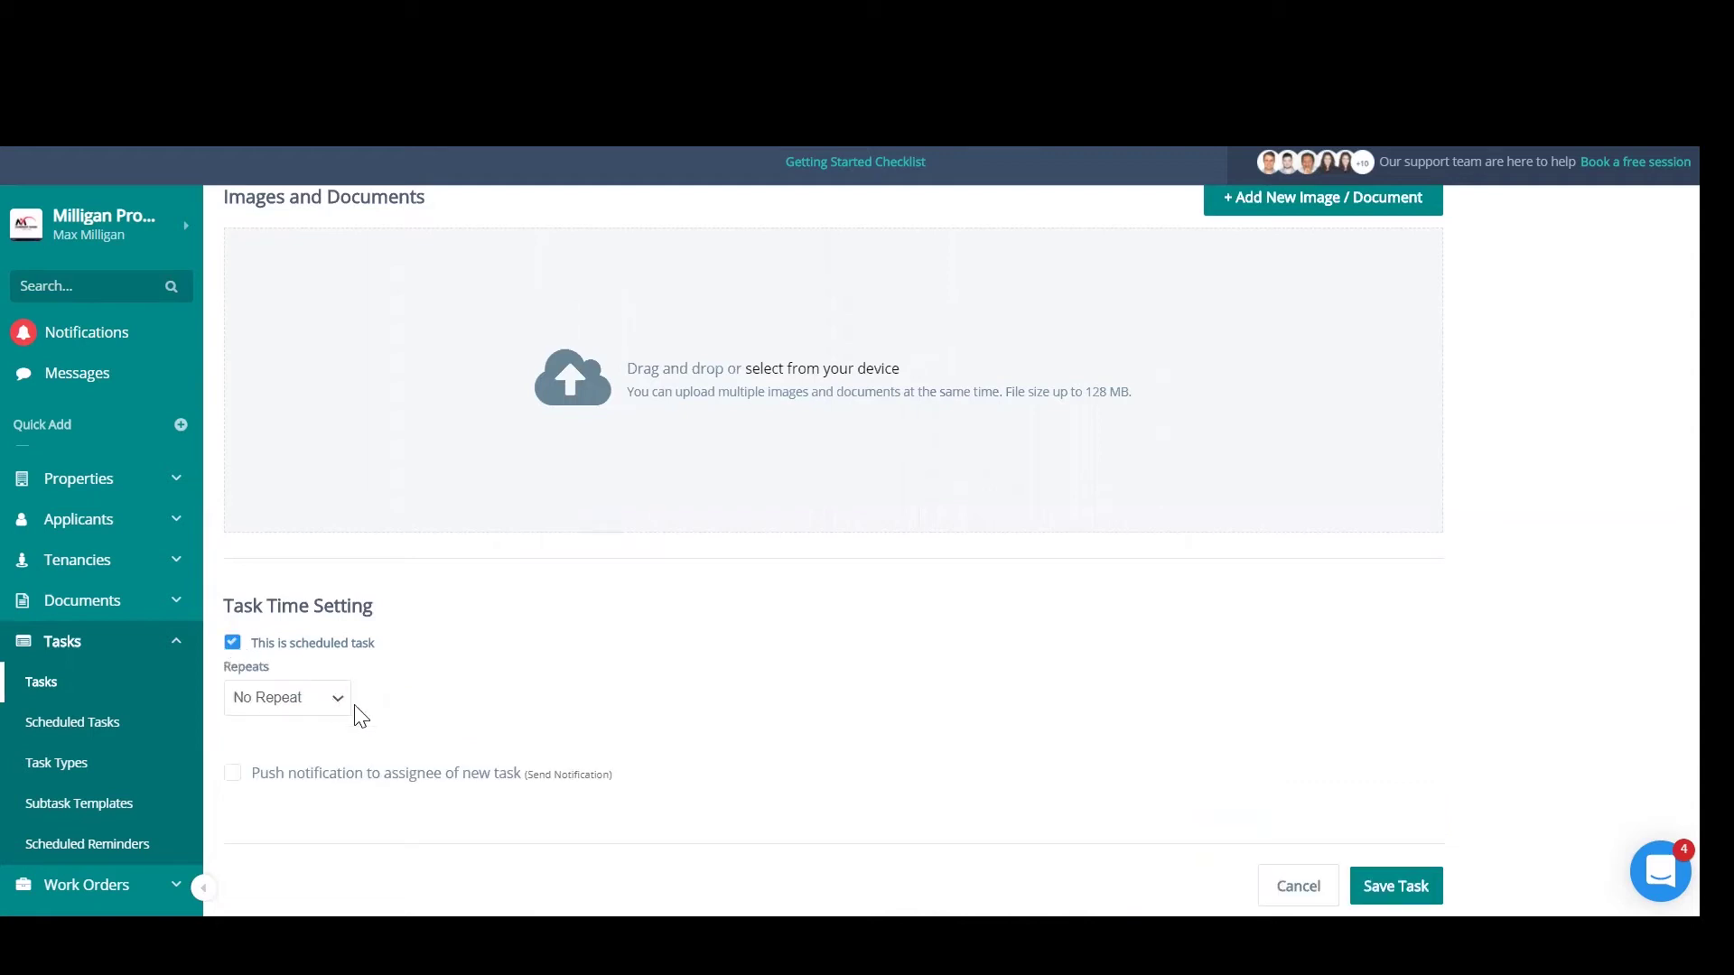
{"action": "left_click", "coordinate": [286, 701]}
{"action": "left_click", "coordinate": [287, 695]}
{"action": "scroll", "coordinate": [600, 647], "scroll_direction": "up", "scroll_amount": 10}
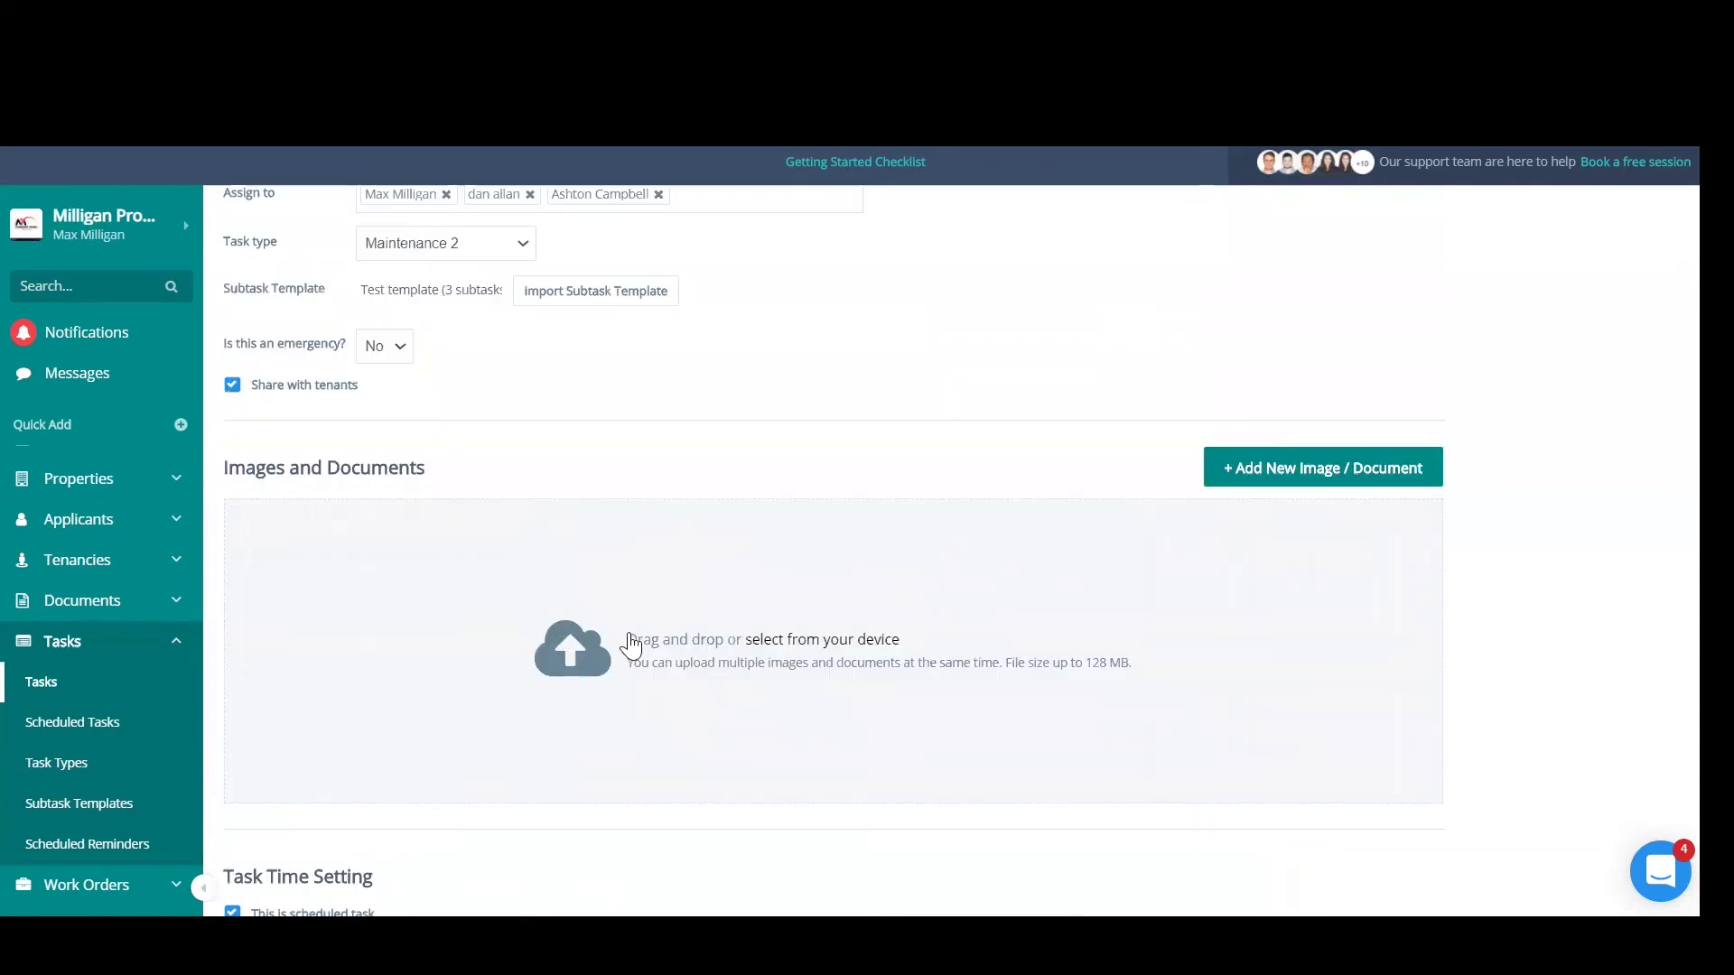
{"action": "scroll", "coordinate": [578, 602], "scroll_direction": "down", "scroll_amount": 10}
{"action": "left_click", "coordinate": [256, 628]}
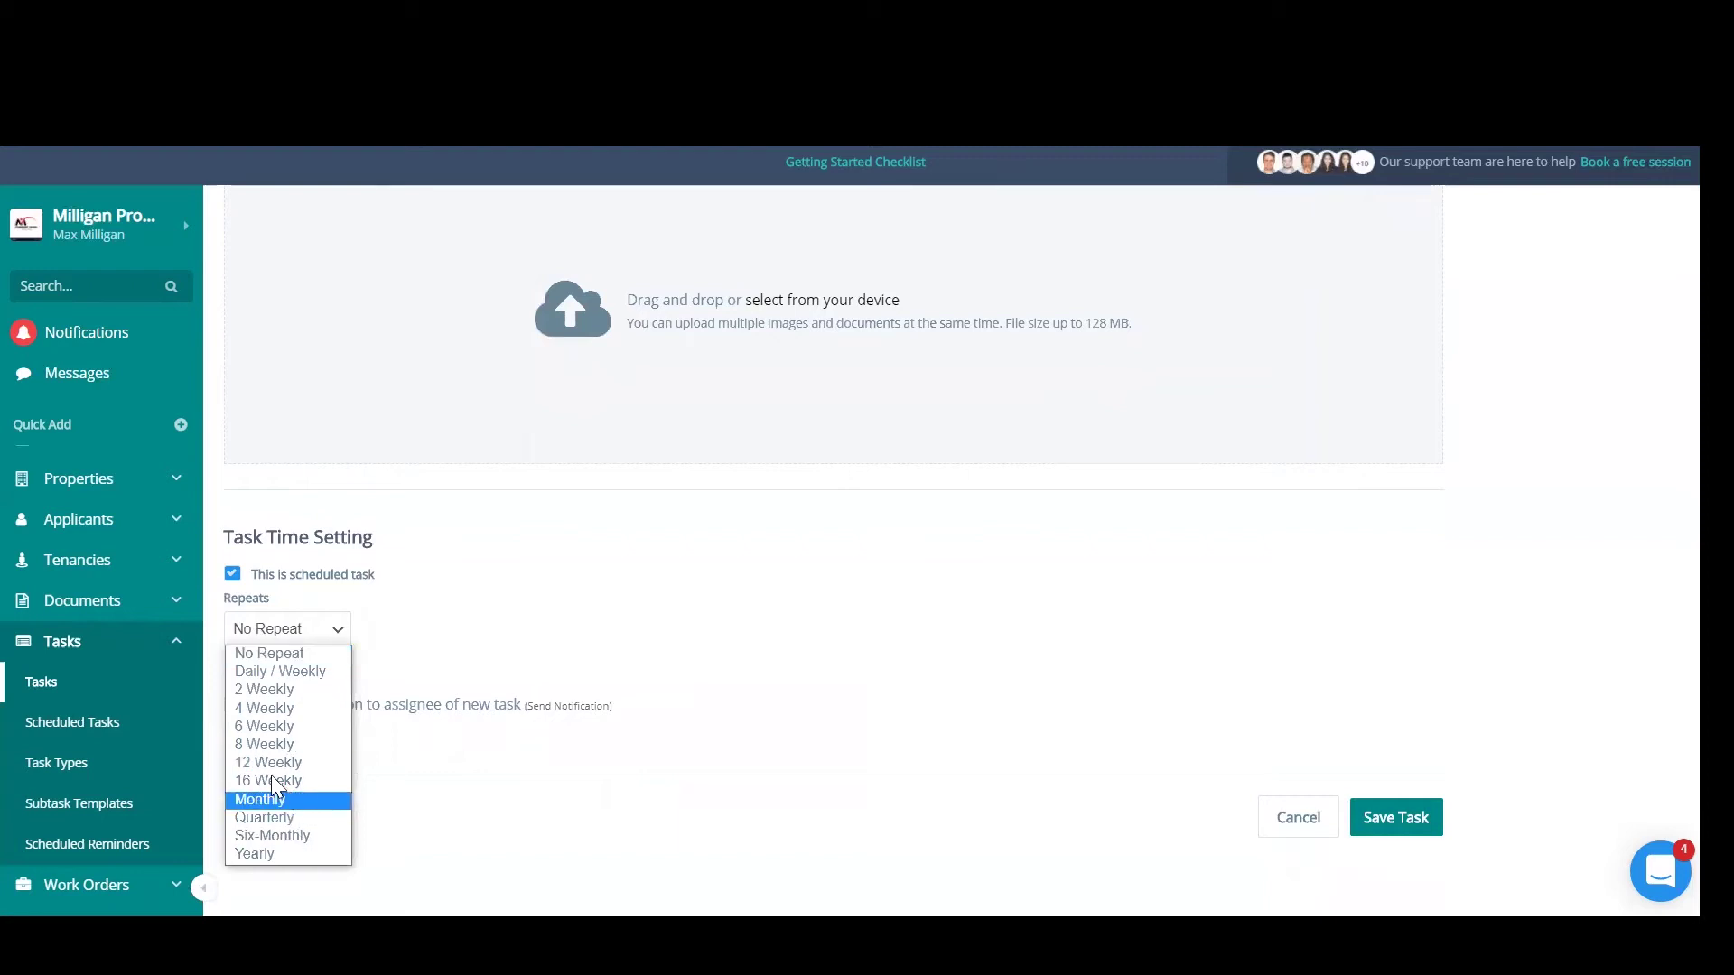
{"action": "left_click", "coordinate": [287, 799]}
Set it to repeat on the First Day of each month with no end date
{"action": "left_click", "coordinate": [234, 712]}
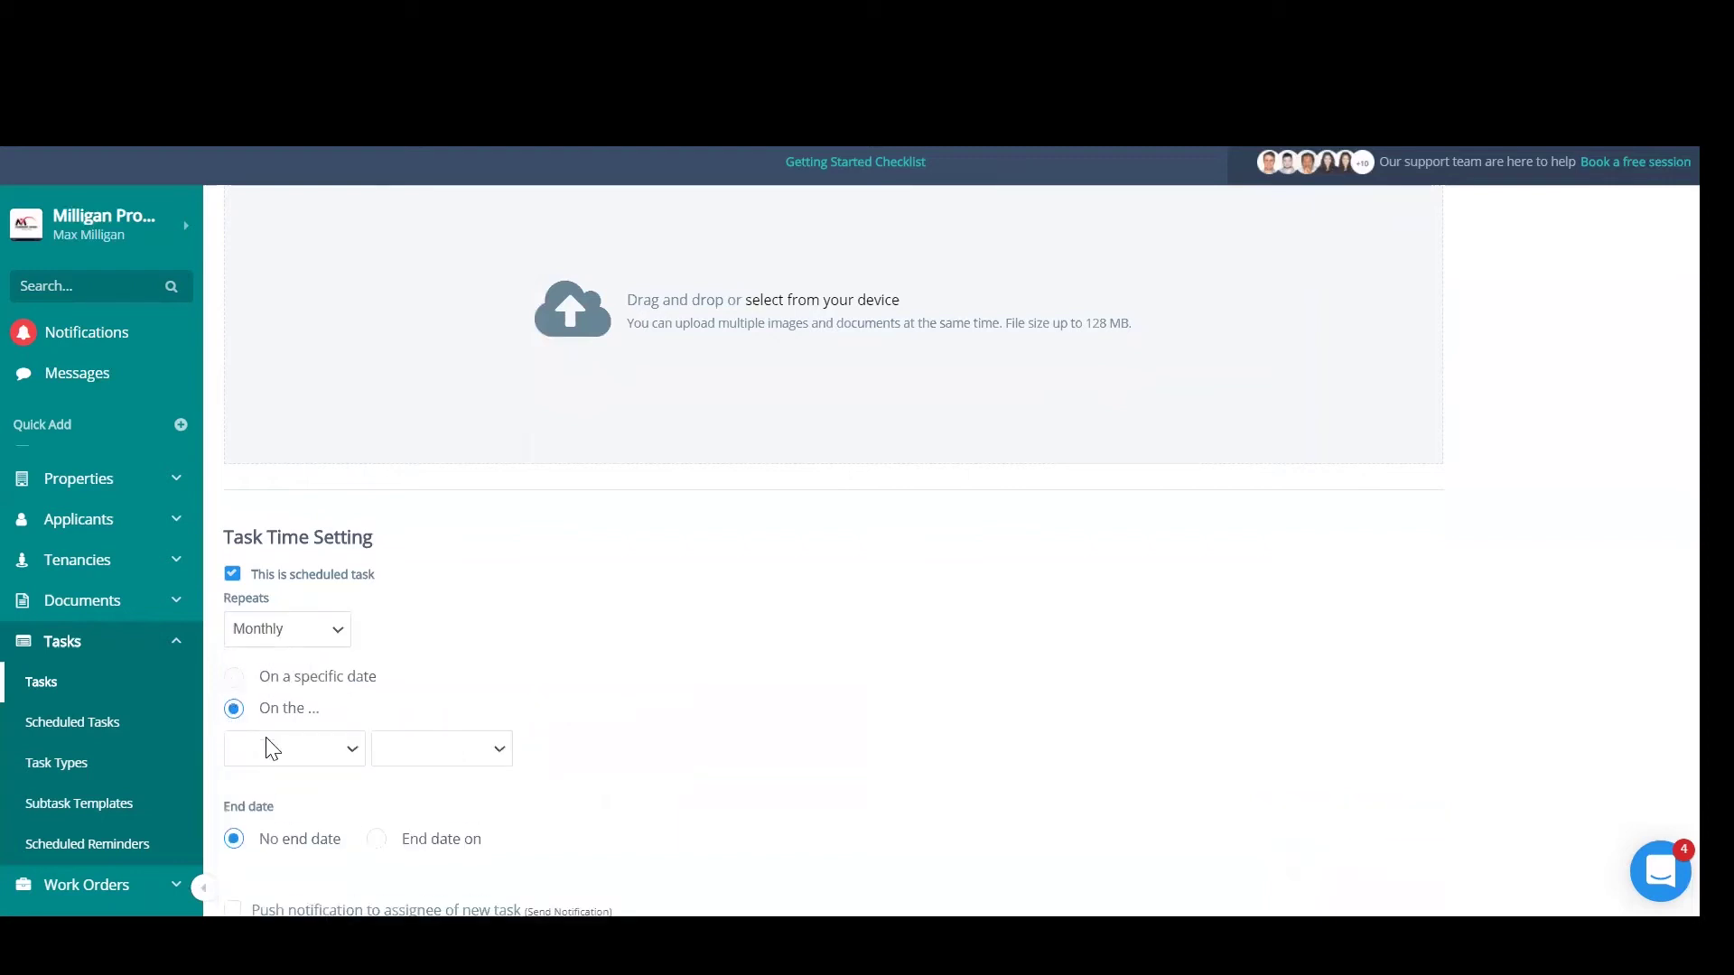
{"action": "left_click", "coordinate": [329, 745]}
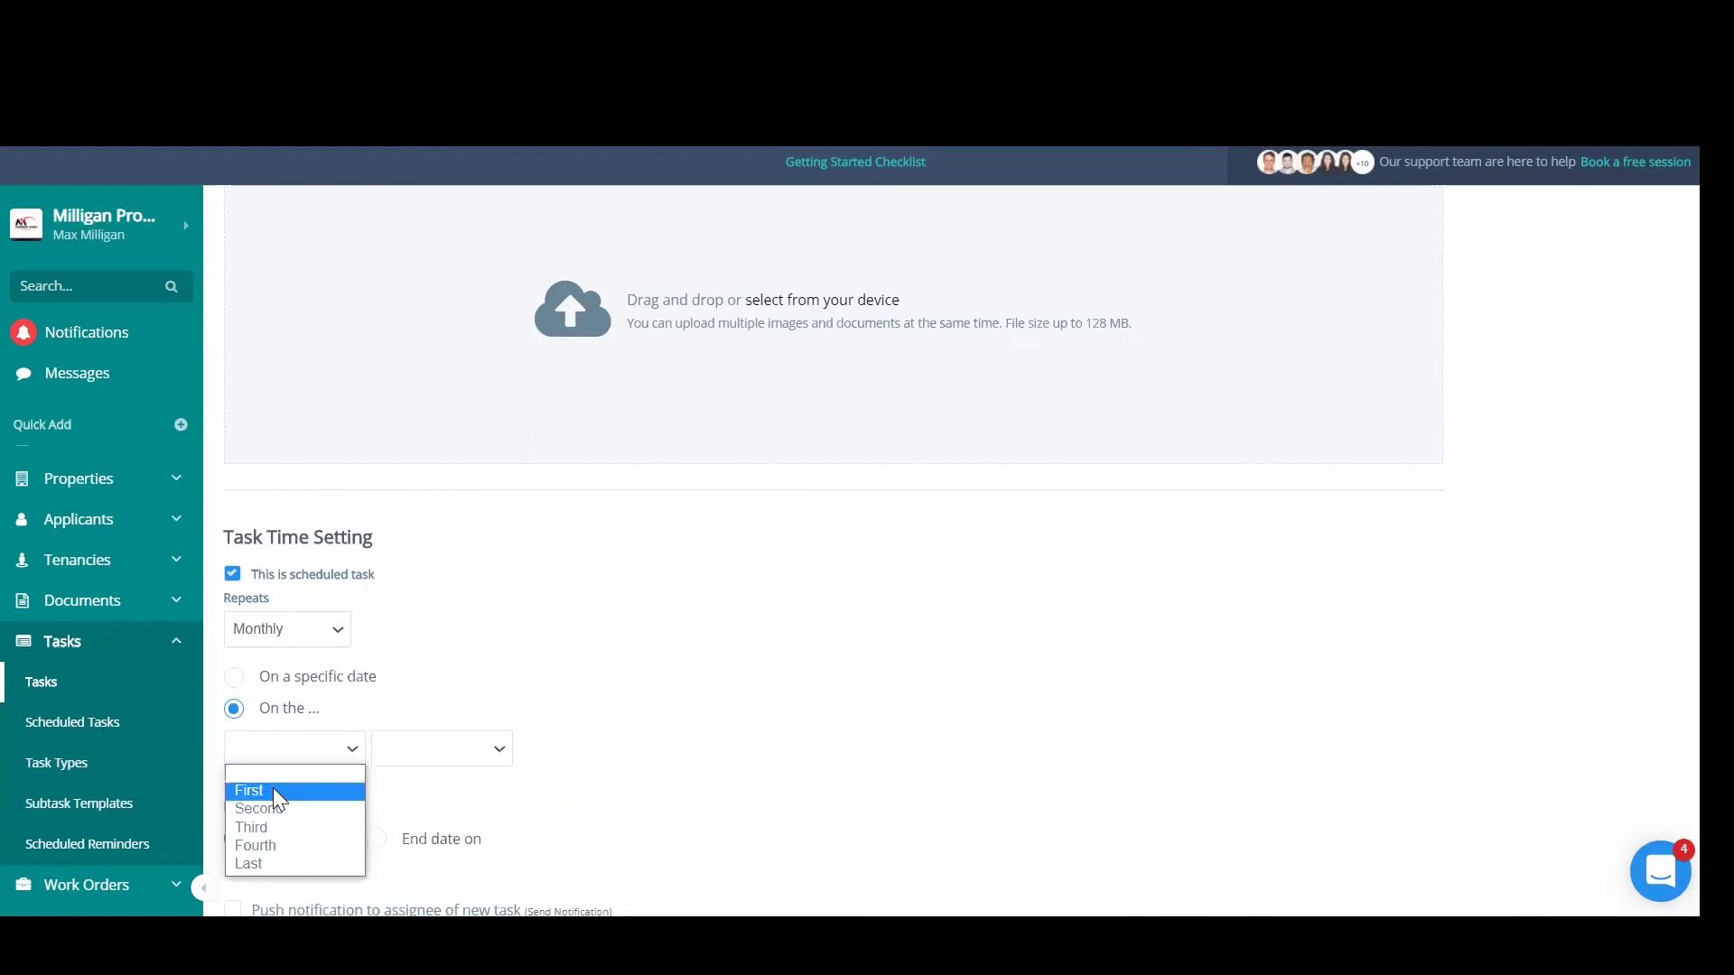
{"action": "left_click", "coordinate": [273, 785]}
{"action": "left_click", "coordinate": [438, 750]}
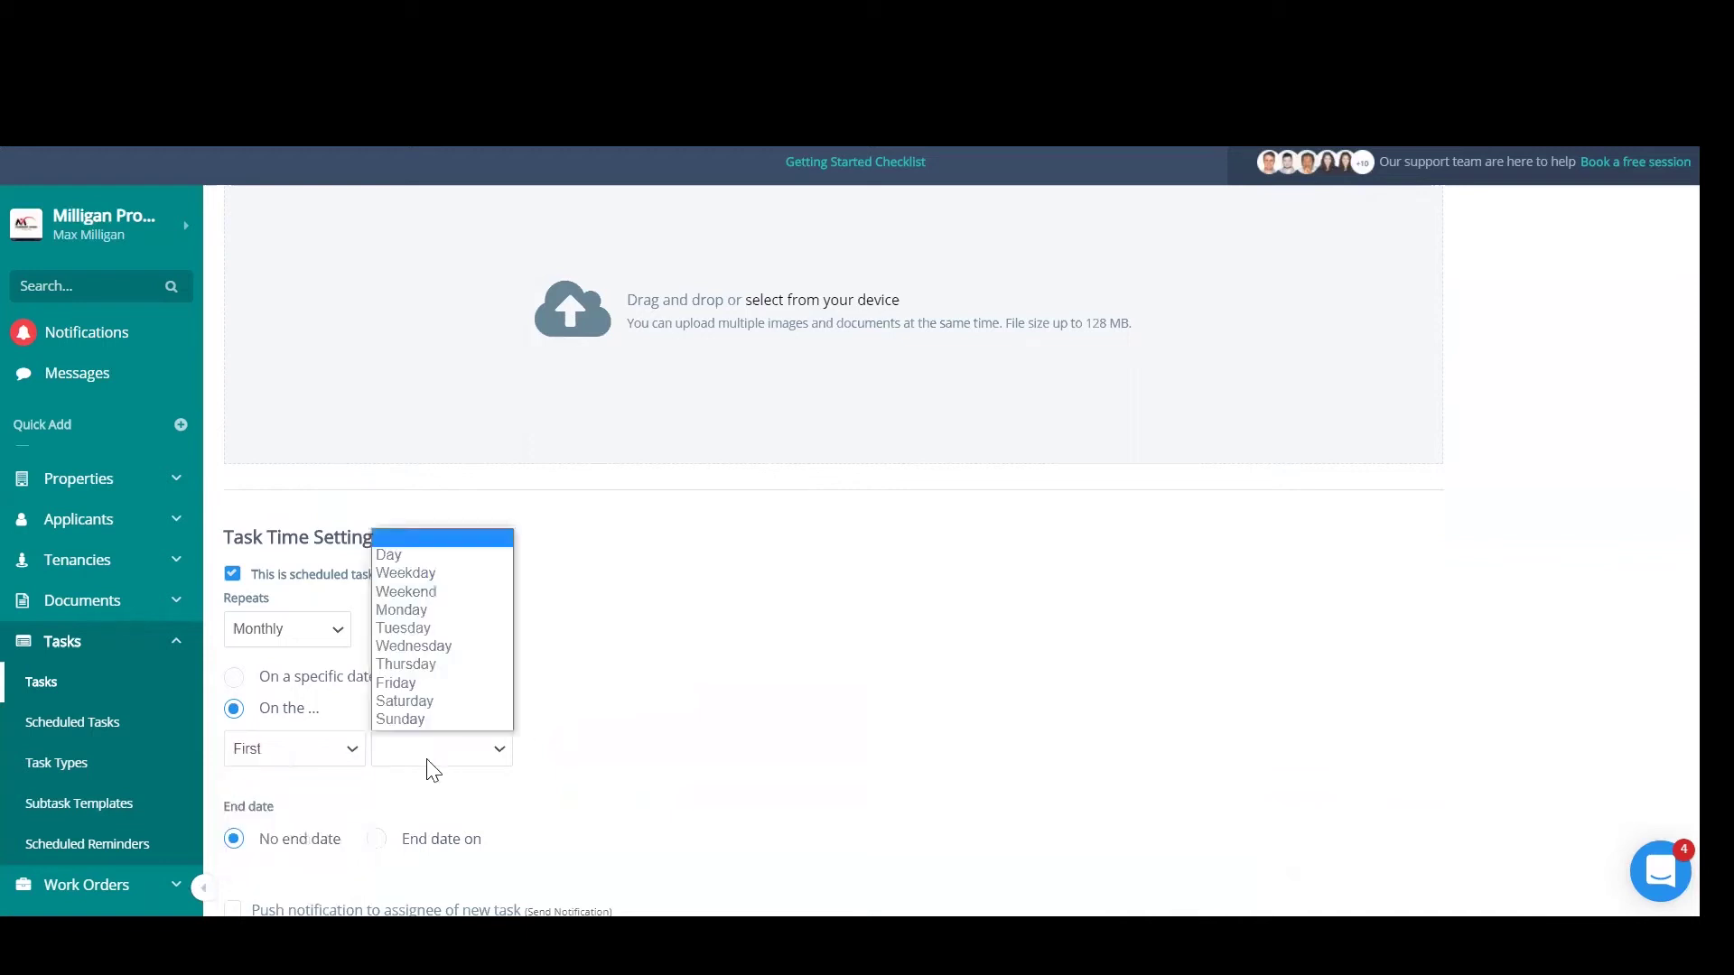
{"action": "left_click", "coordinate": [394, 556]}
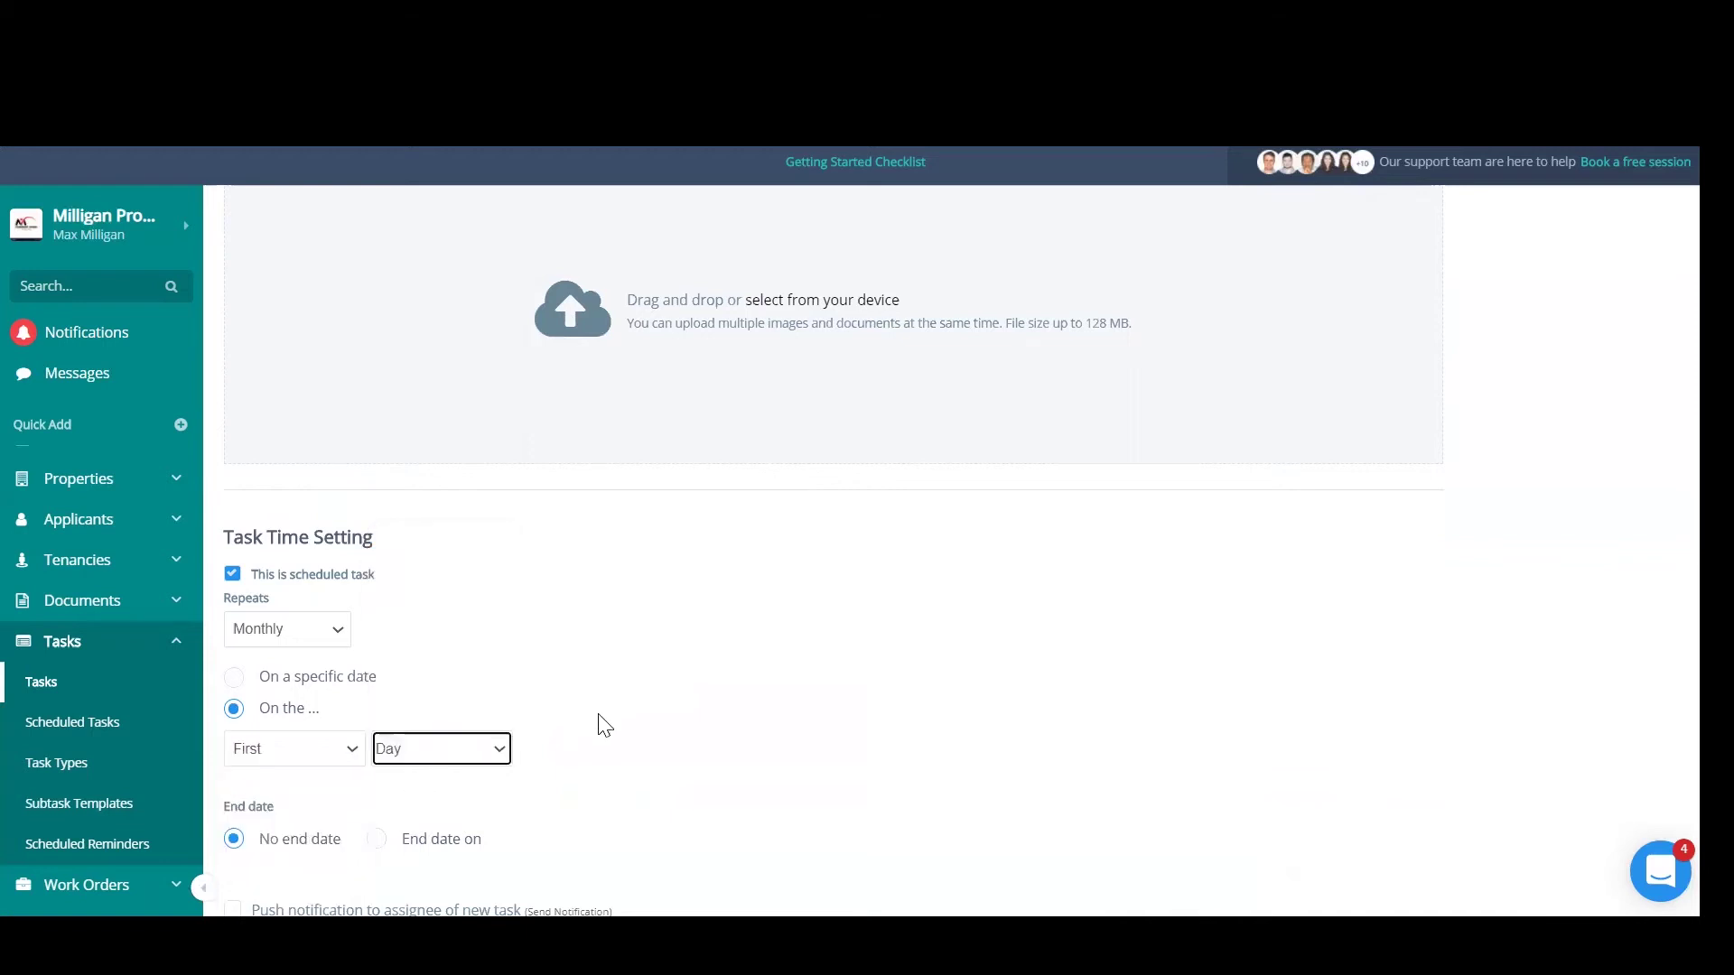
{"action": "scroll", "coordinate": [652, 653], "scroll_direction": "down", "scroll_amount": 3}
{"action": "scroll", "coordinate": [650, 642], "scroll_direction": "up", "scroll_amount": 10}
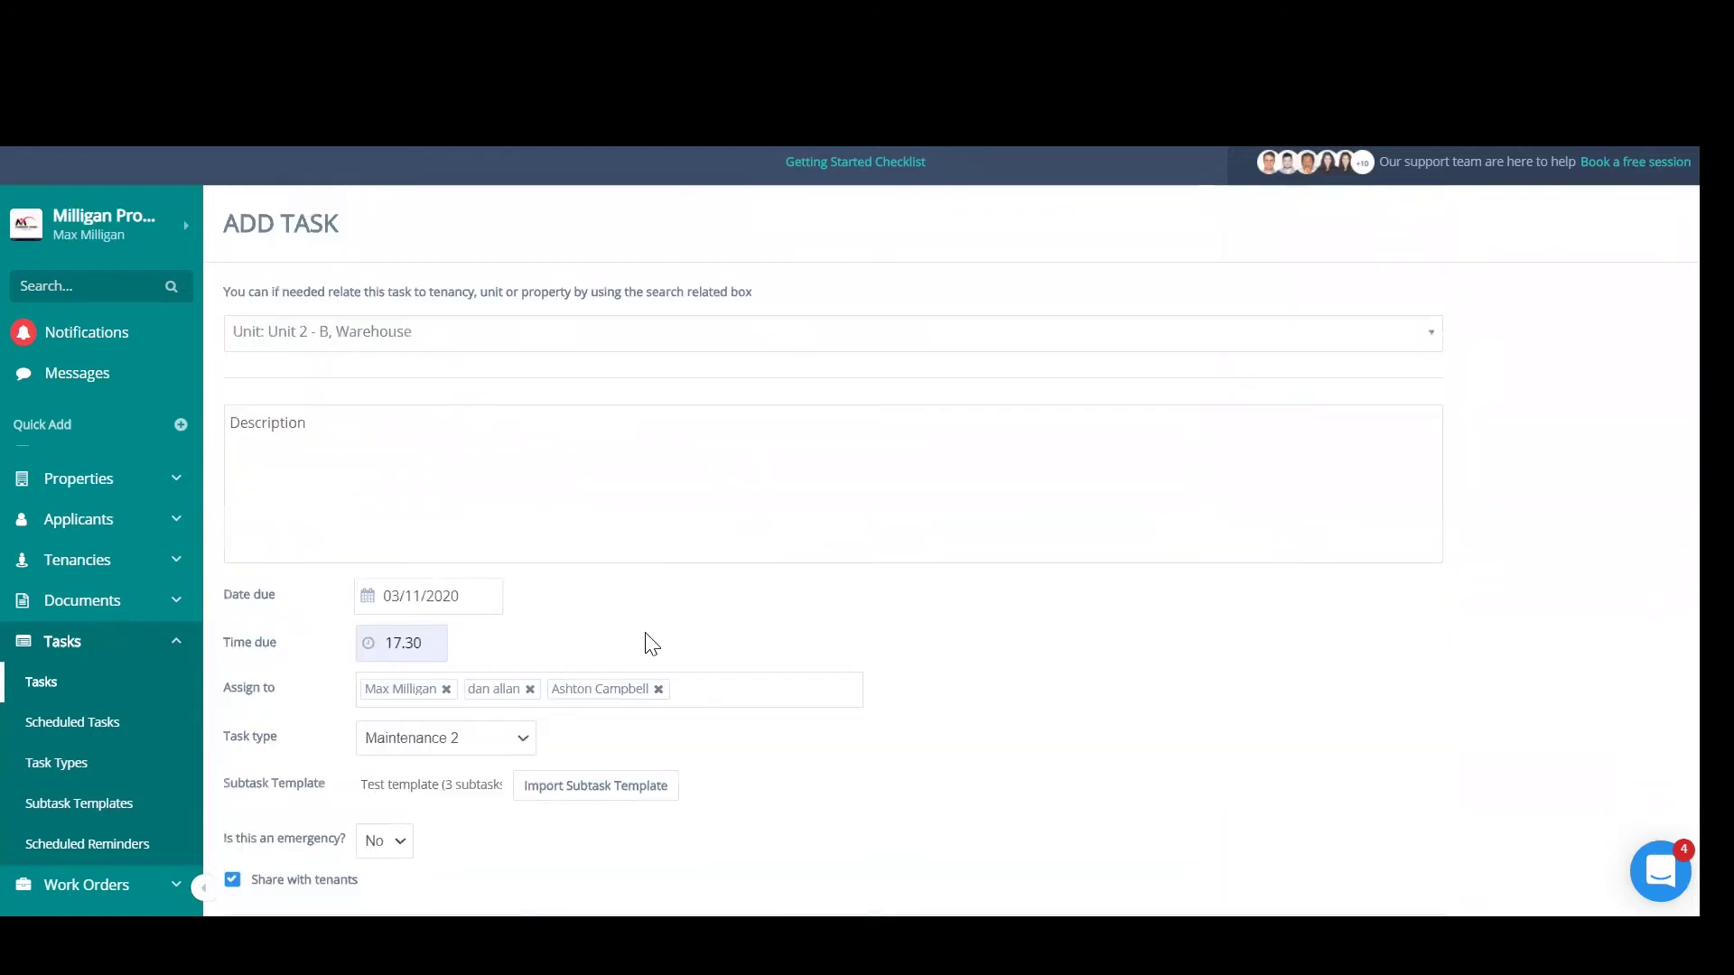
{"action": "scroll", "coordinate": [650, 642], "scroll_direction": "down", "scroll_amount": 10}
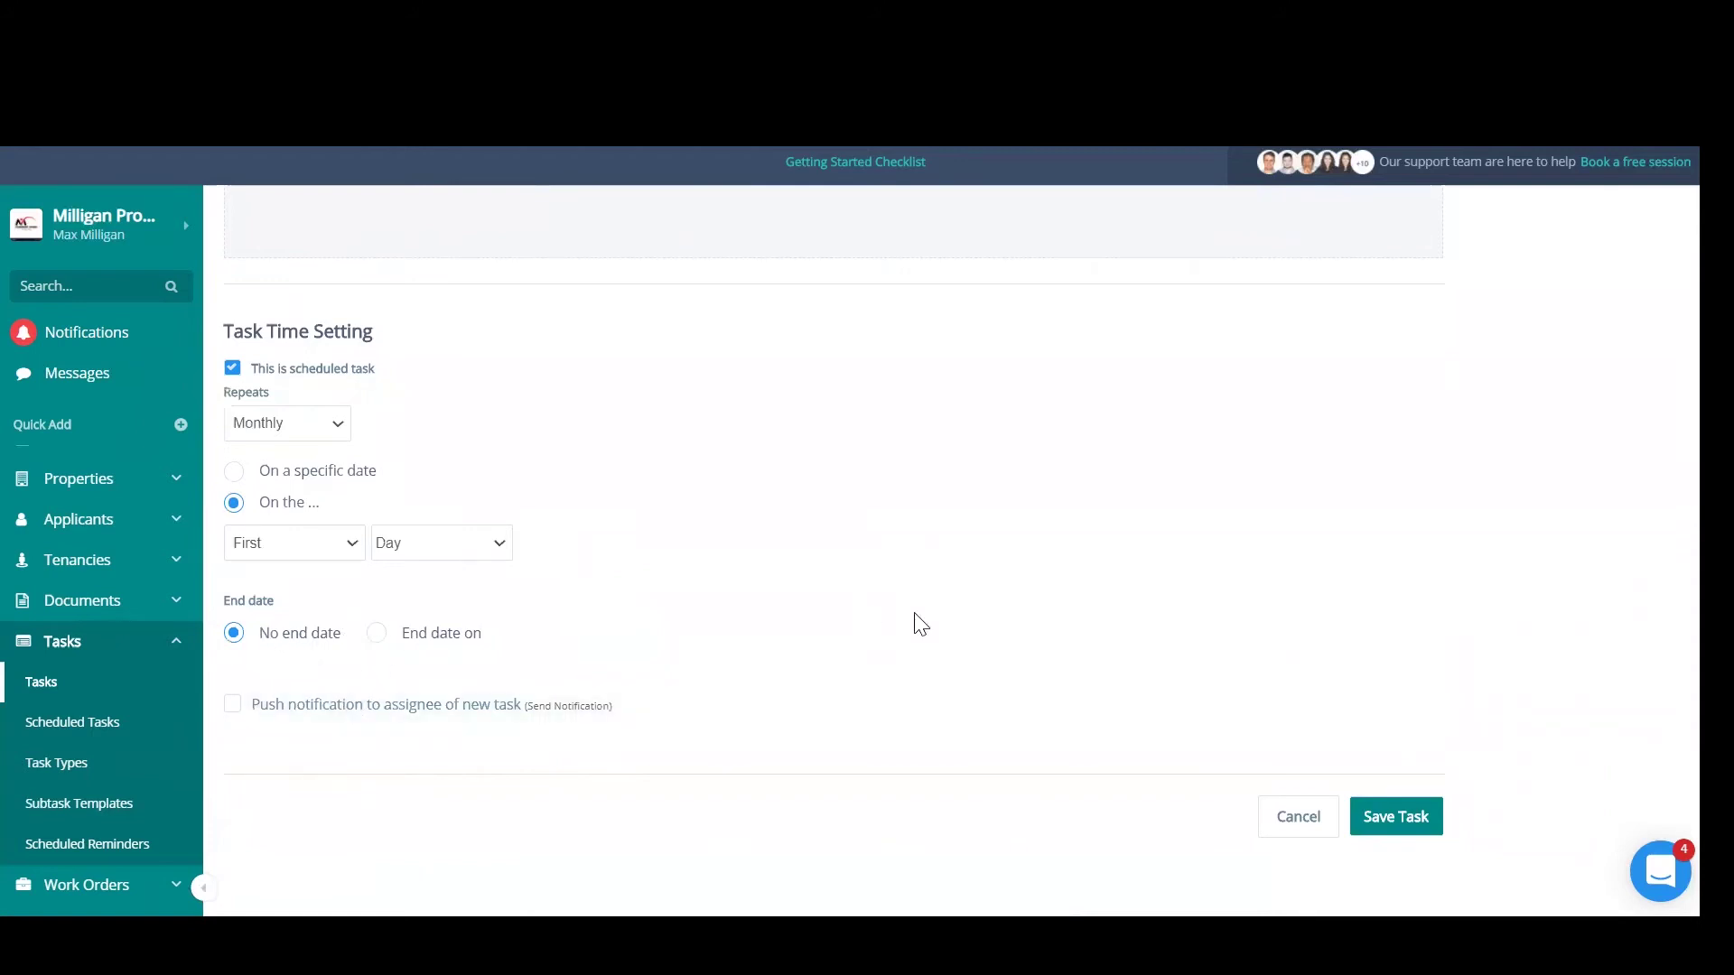
{"action": "left_click", "coordinate": [374, 636]}
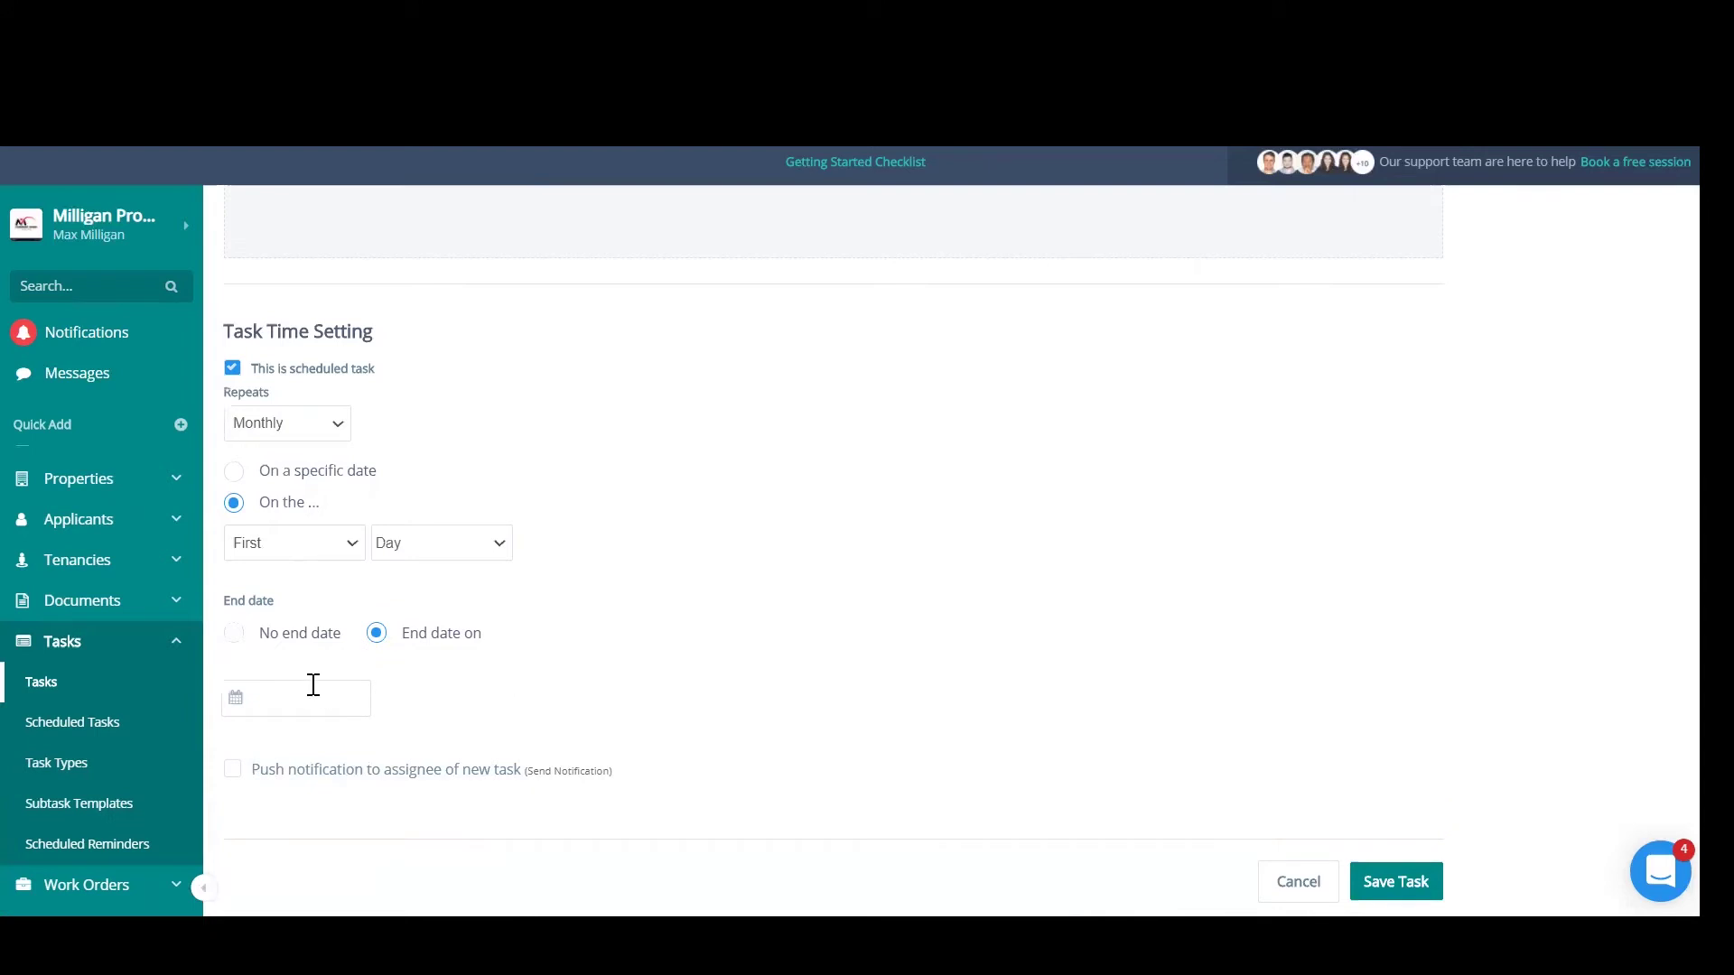
{"action": "left_click", "coordinate": [237, 635]}
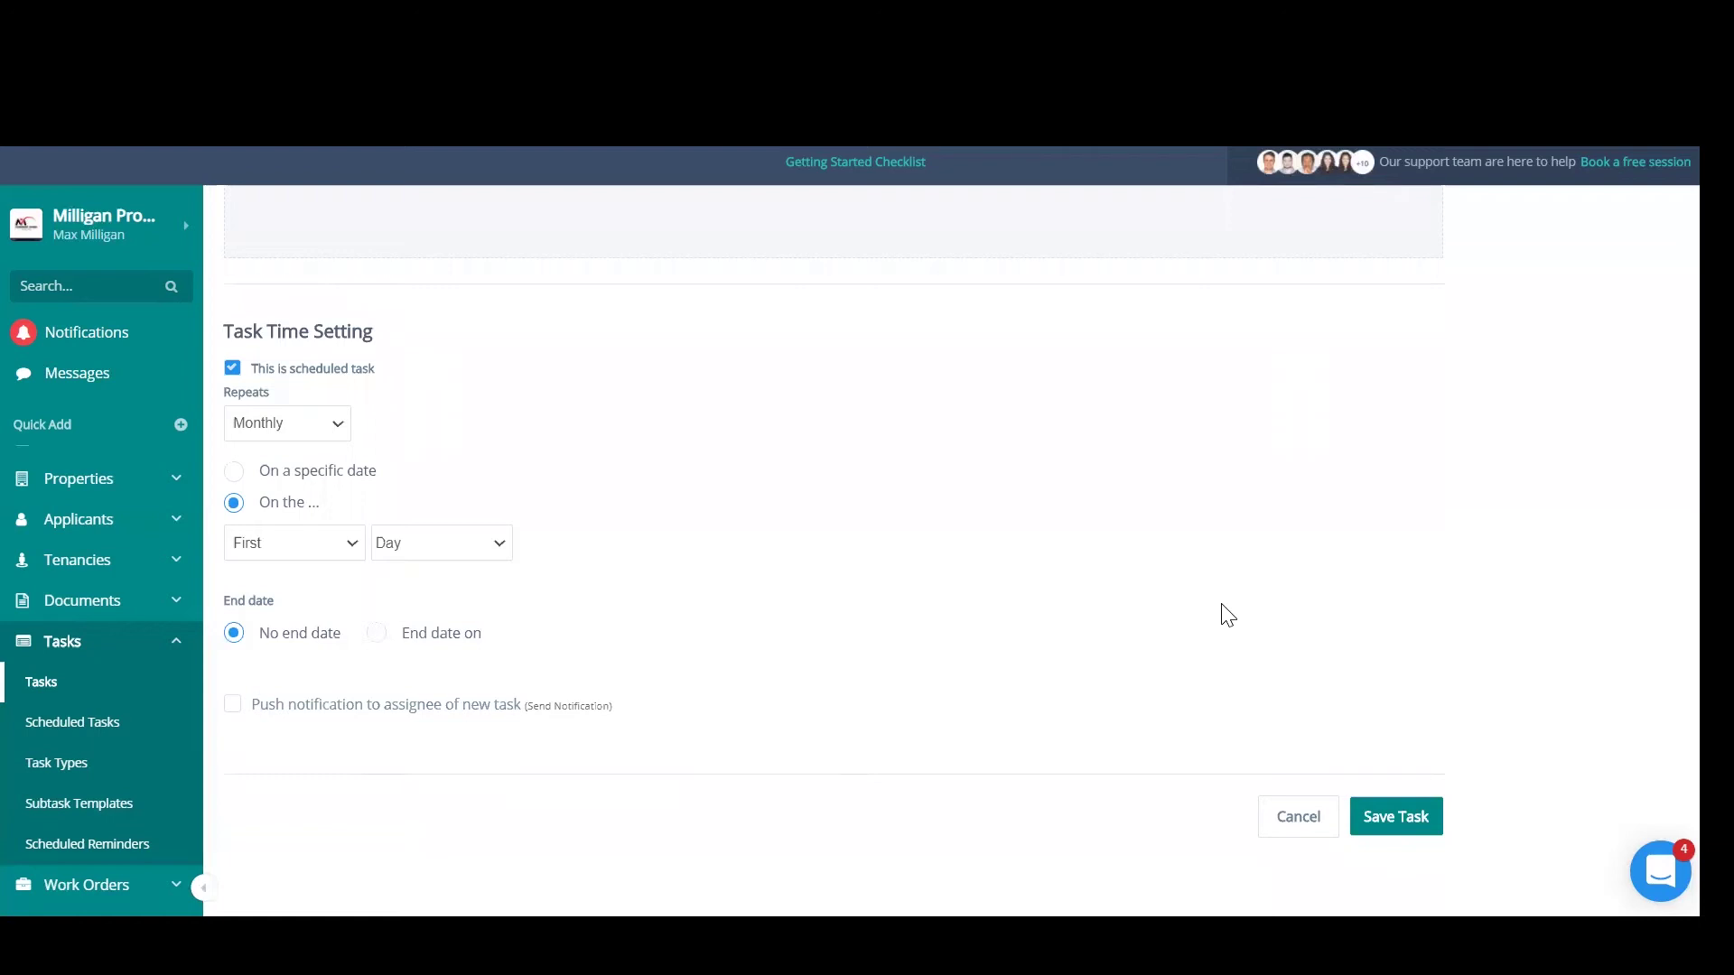
Save the scheduled task, which becomes TA1319
{"action": "left_click", "coordinate": [1414, 838]}
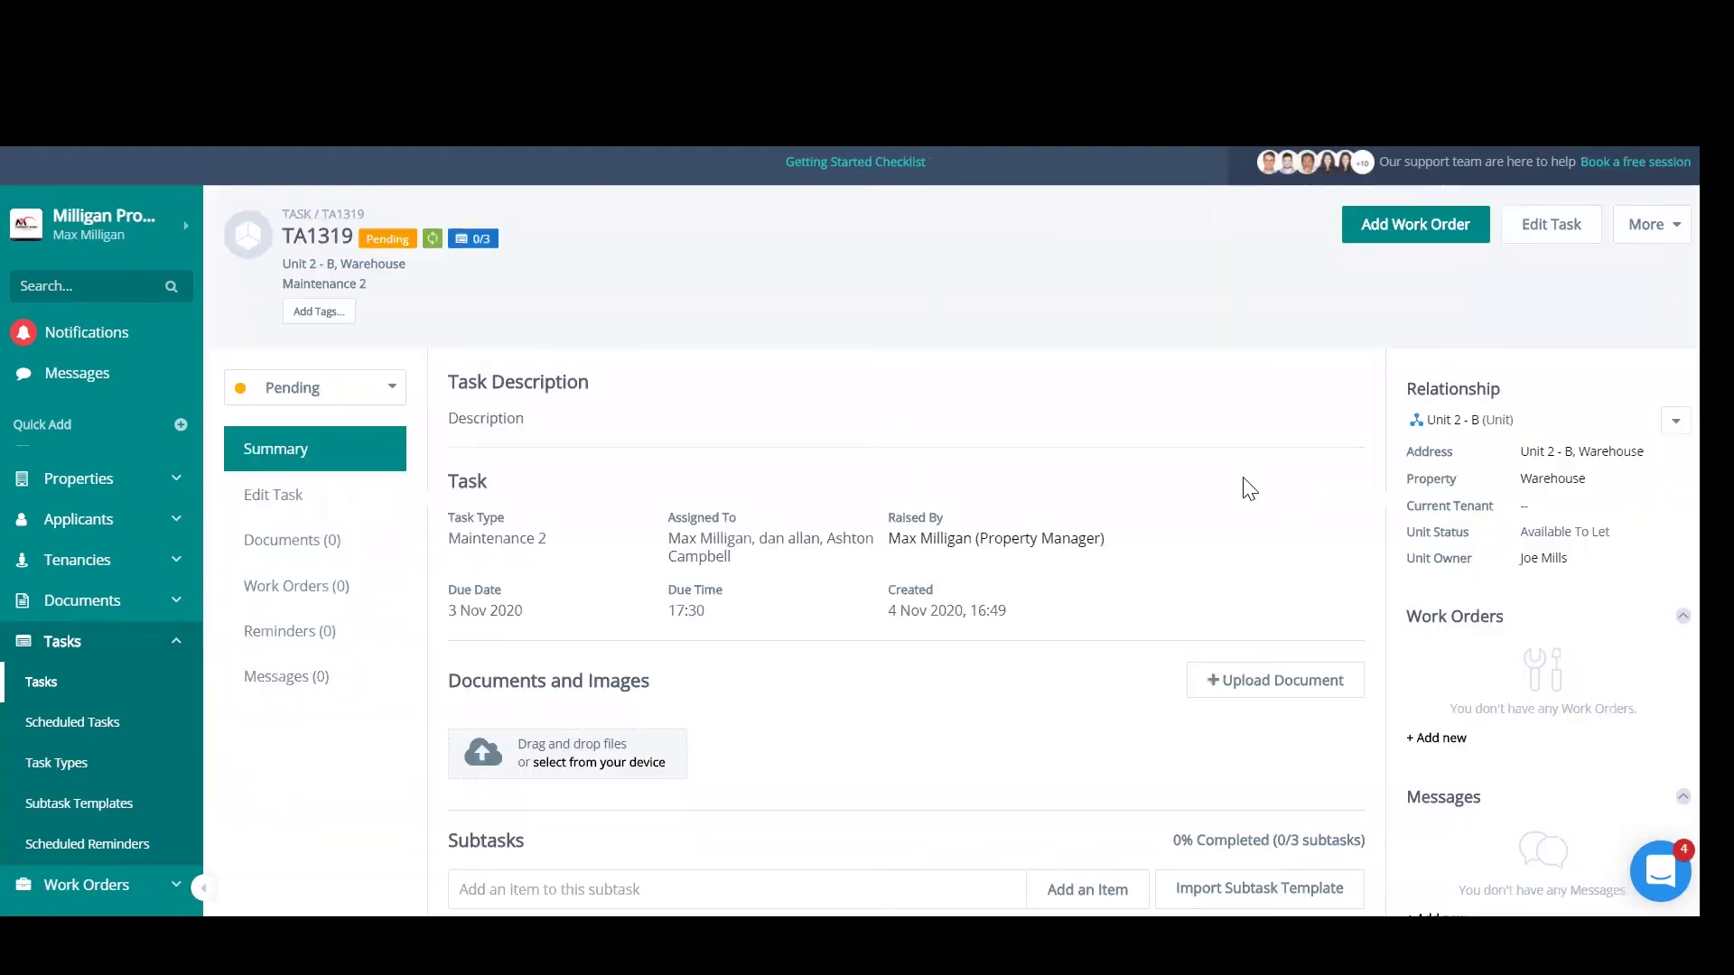
{"action": "scroll", "coordinate": [1014, 472], "scroll_direction": "down", "scroll_amount": 6}
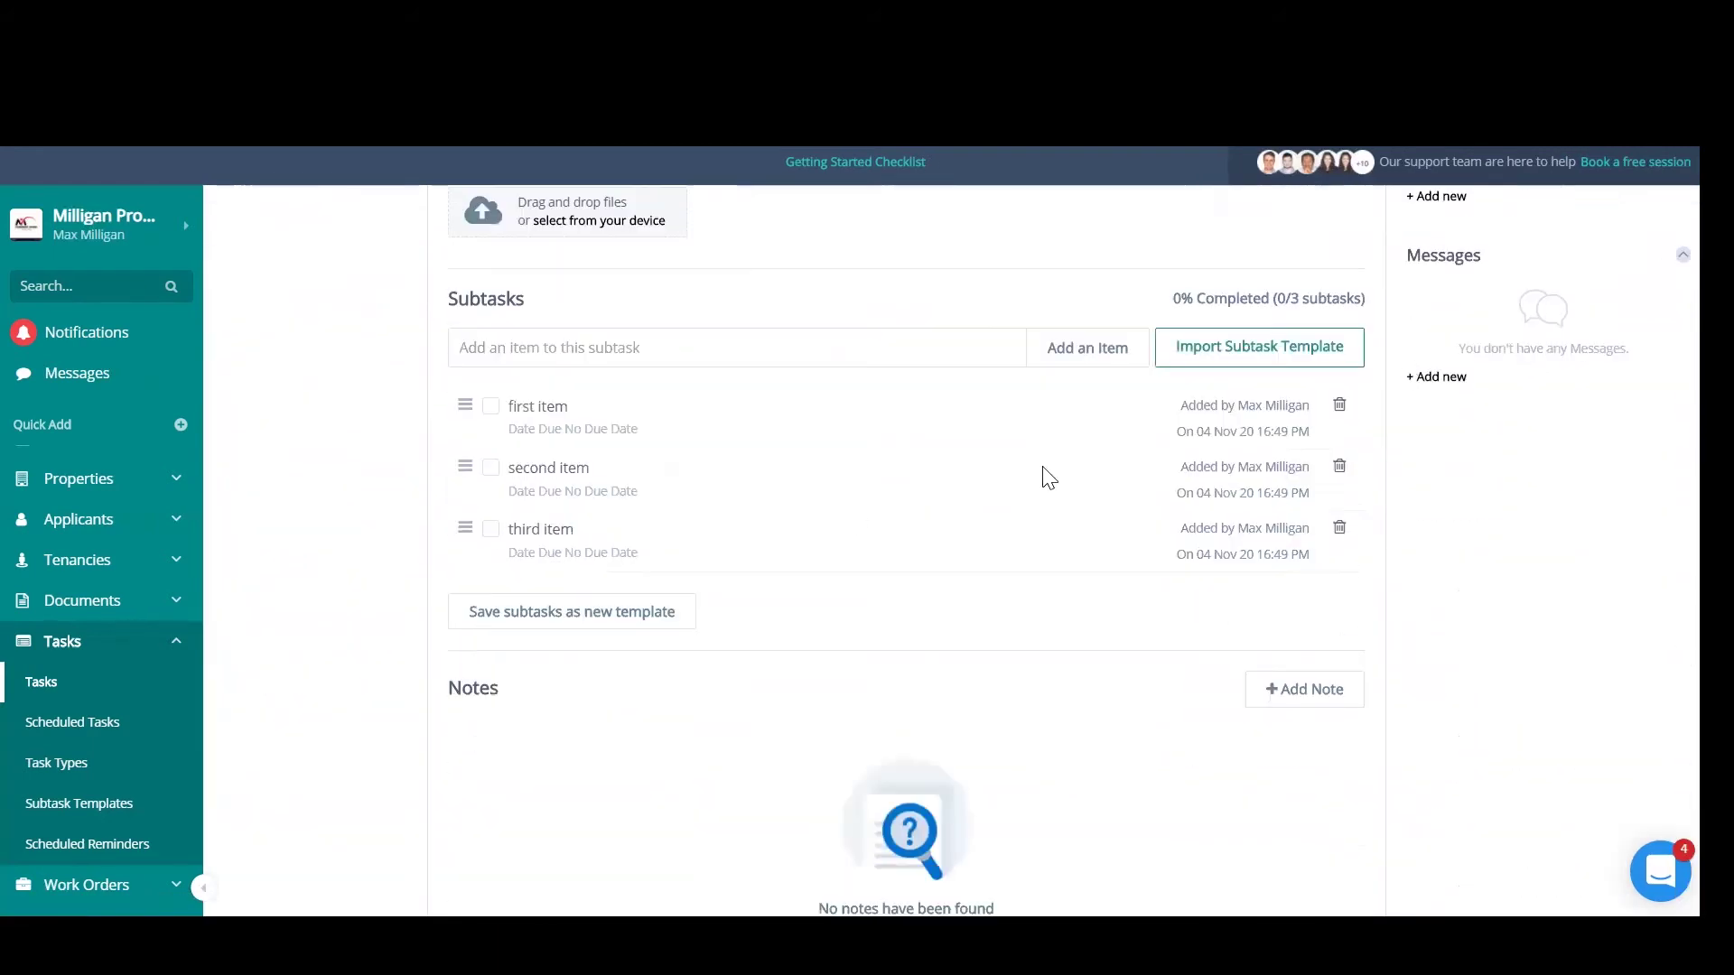
{"action": "scroll", "coordinate": [795, 524], "scroll_direction": "up", "scroll_amount": 6}
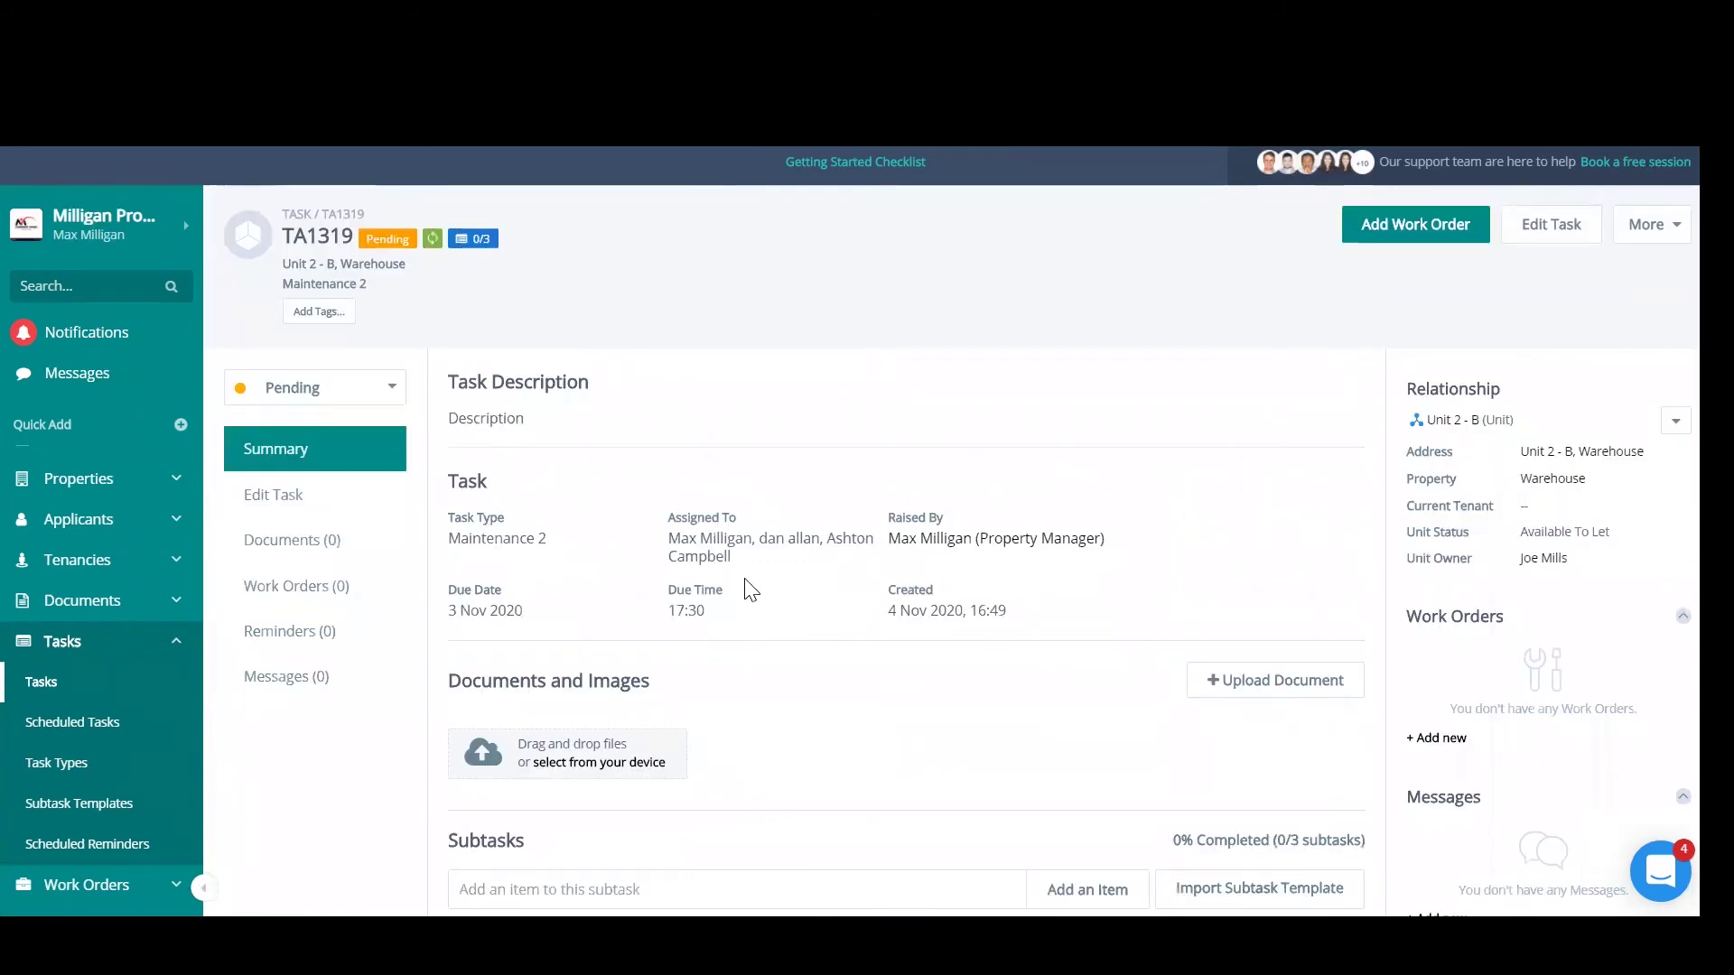
{"action": "left_click_drag", "start_coordinate": [745, 580], "coordinate": [672, 538]}
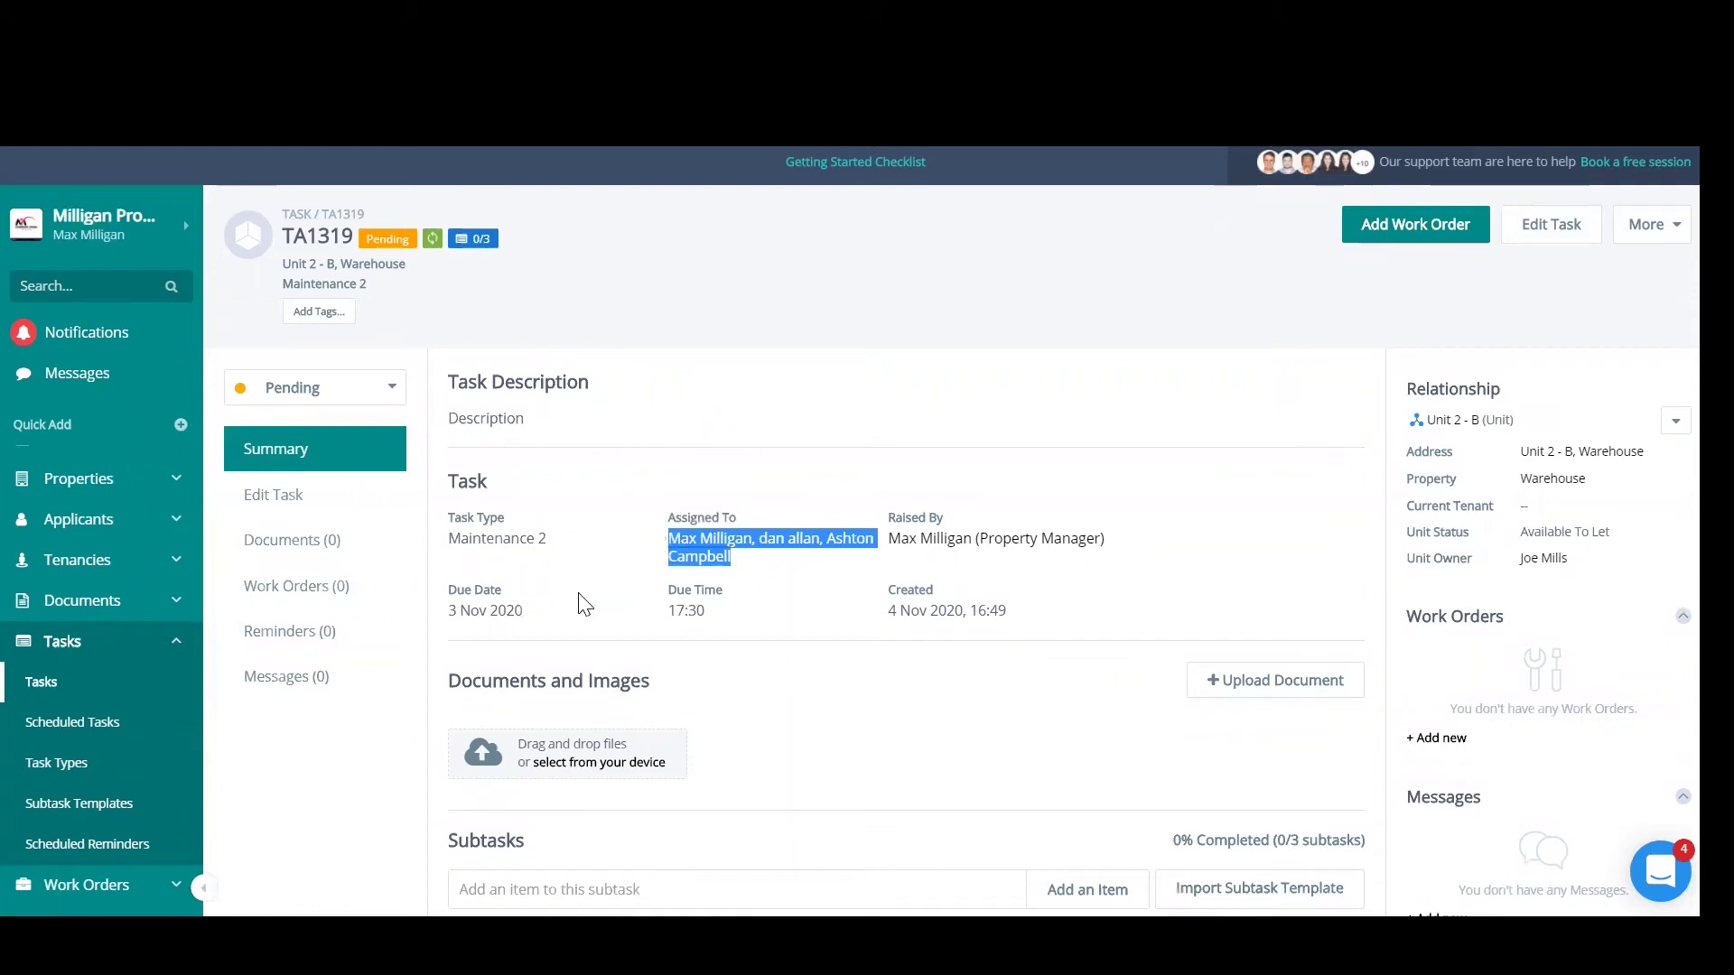
Tick off all three subtasks so the task shows 100% completed
{"action": "scroll", "coordinate": [592, 596], "scroll_direction": "down", "scroll_amount": 5}
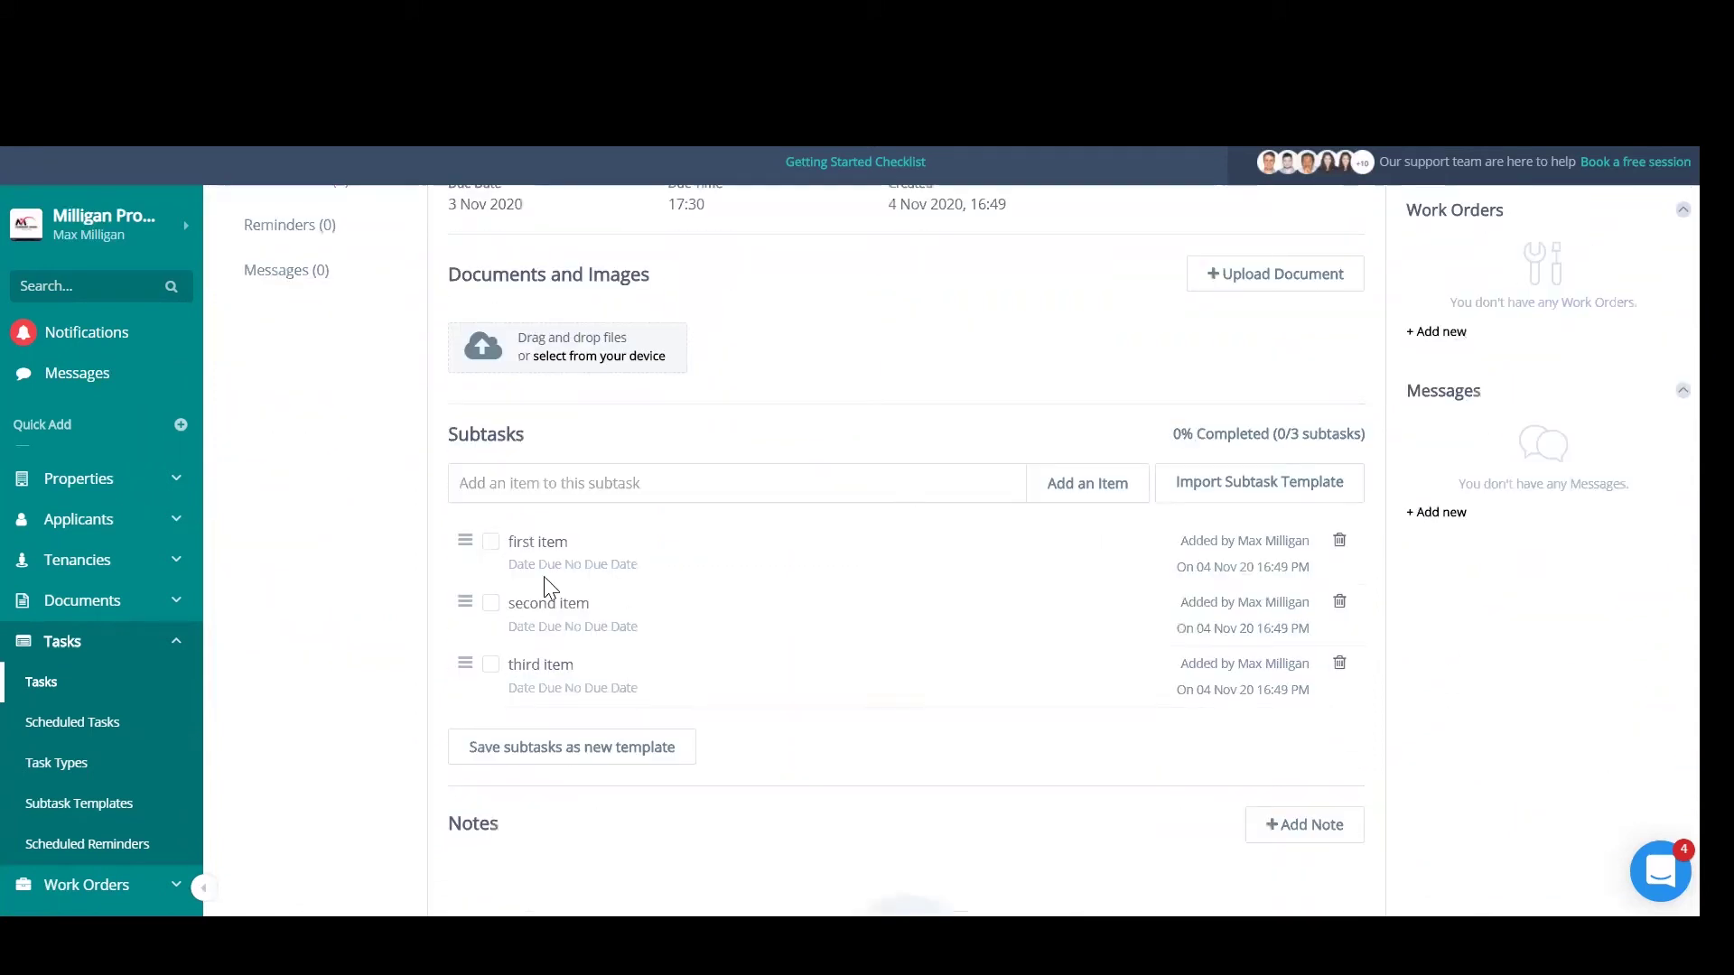
{"action": "left_click", "coordinate": [490, 542]}
{"action": "left_click", "coordinate": [490, 682]}
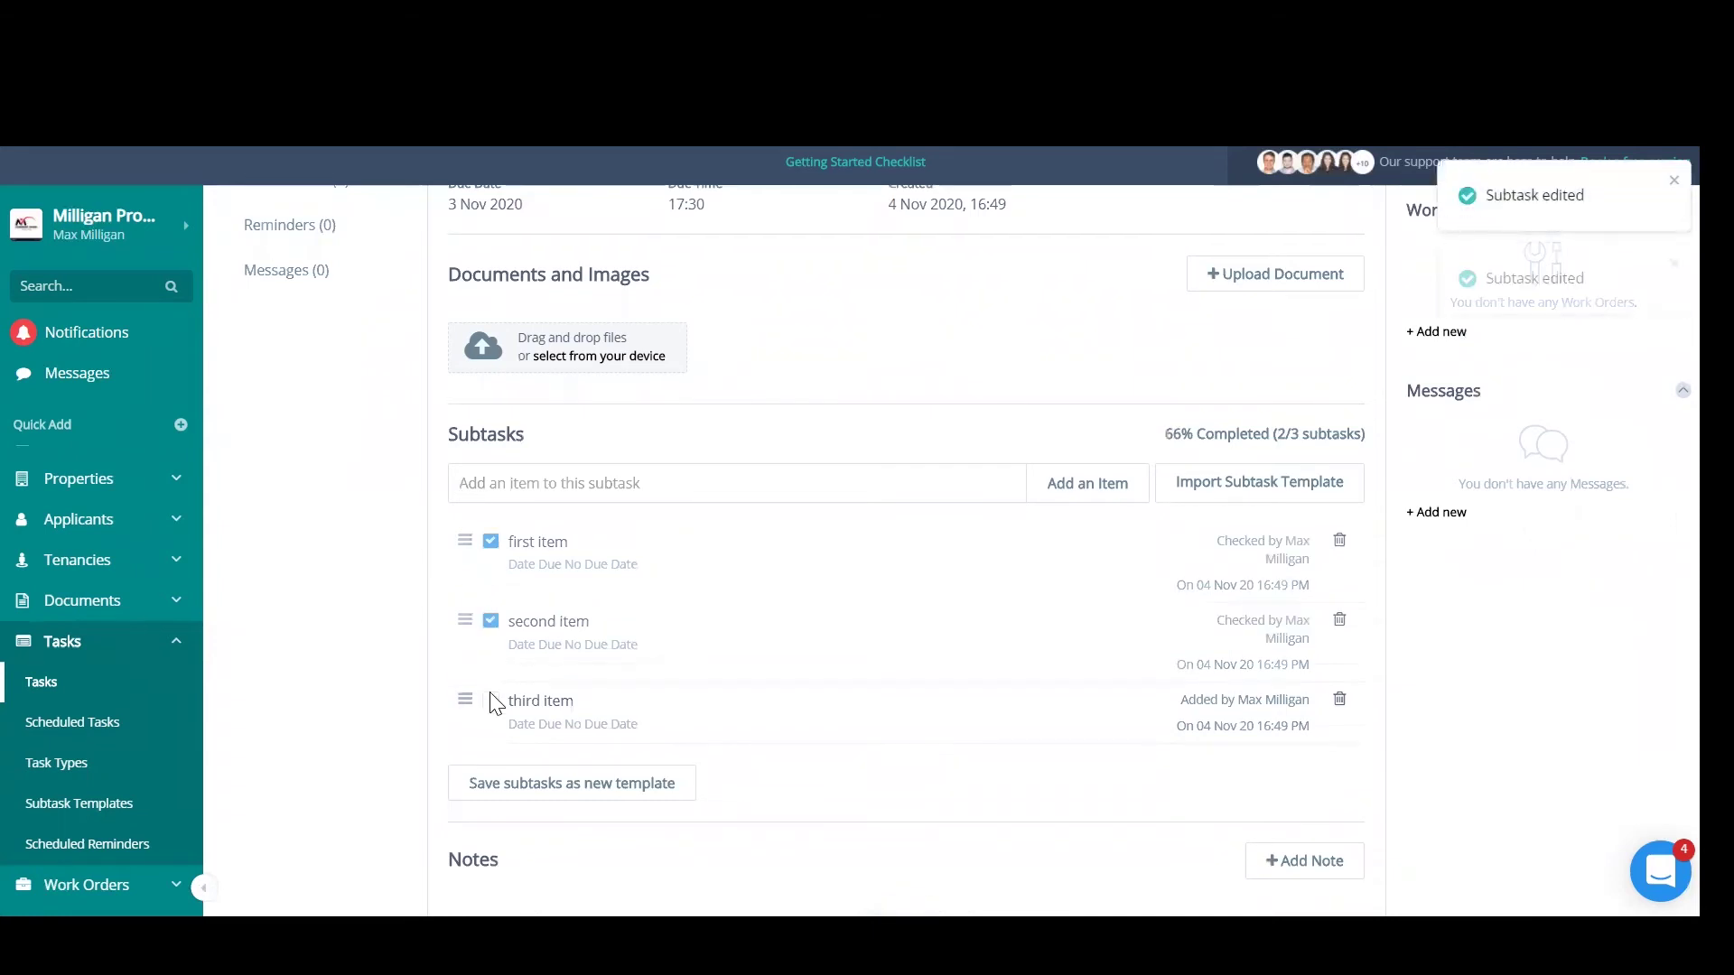
{"action": "left_click", "coordinate": [491, 620]}
{"action": "scroll", "coordinate": [894, 446], "scroll_direction": "up", "scroll_amount": 5}
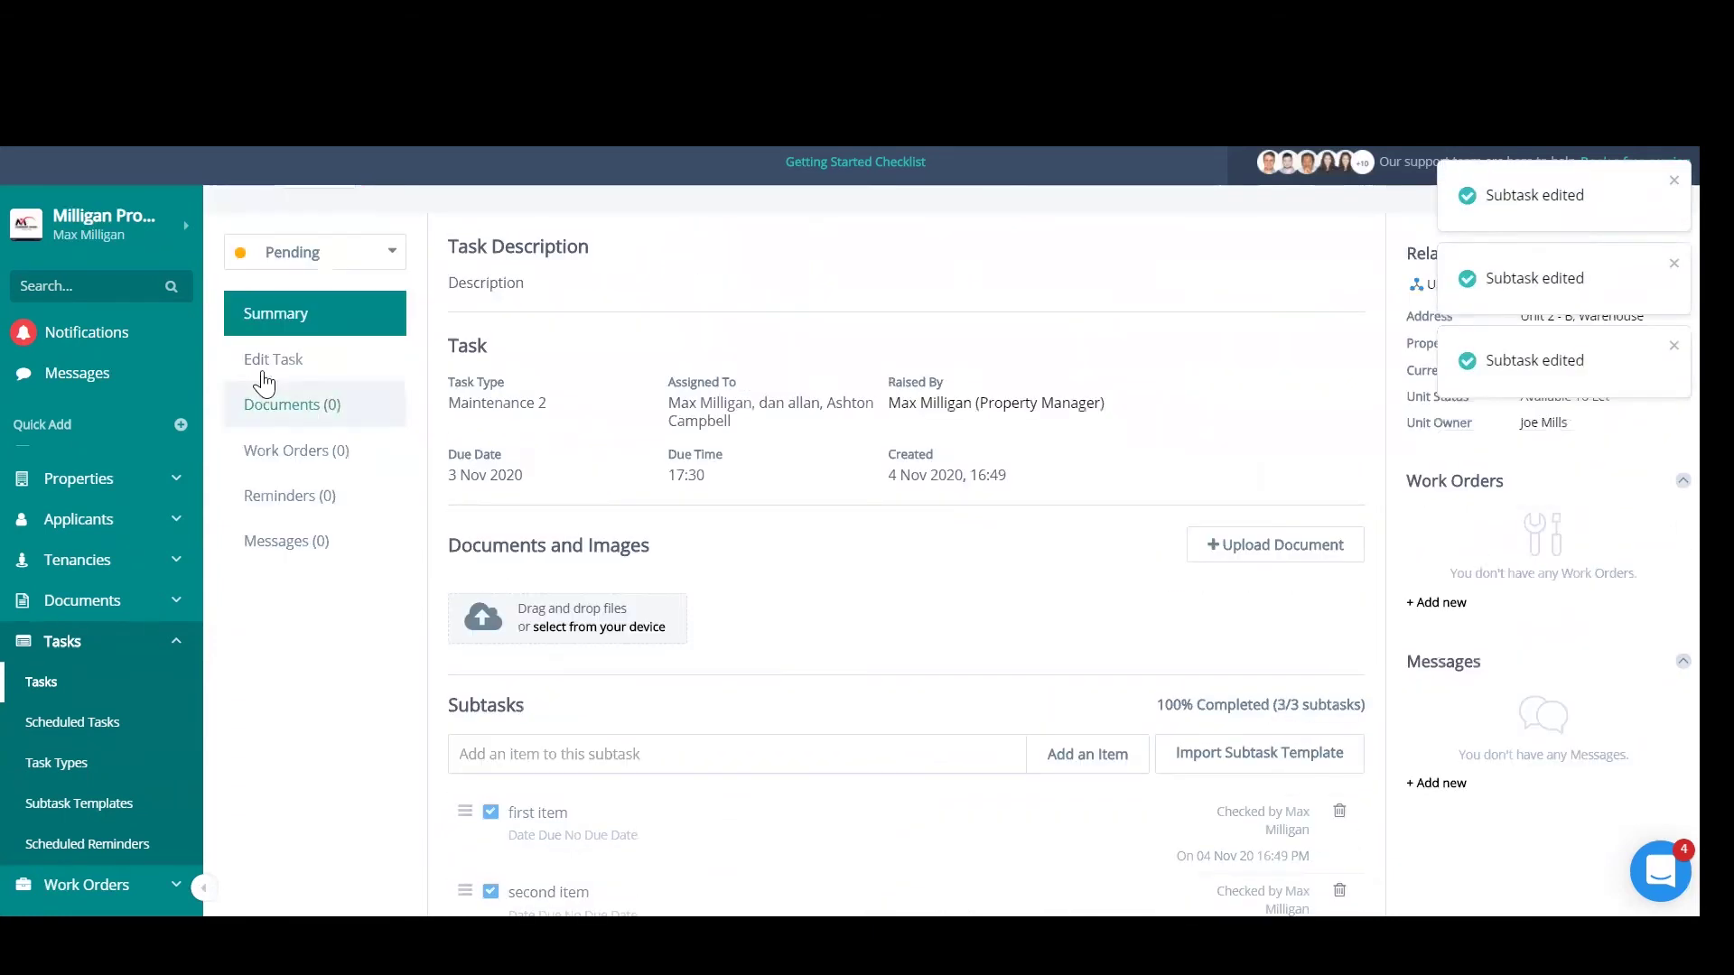
Move TA1319 through Live to Completed, then check its Documents and empty Work Orders tabs
{"action": "left_click", "coordinate": [316, 390]}
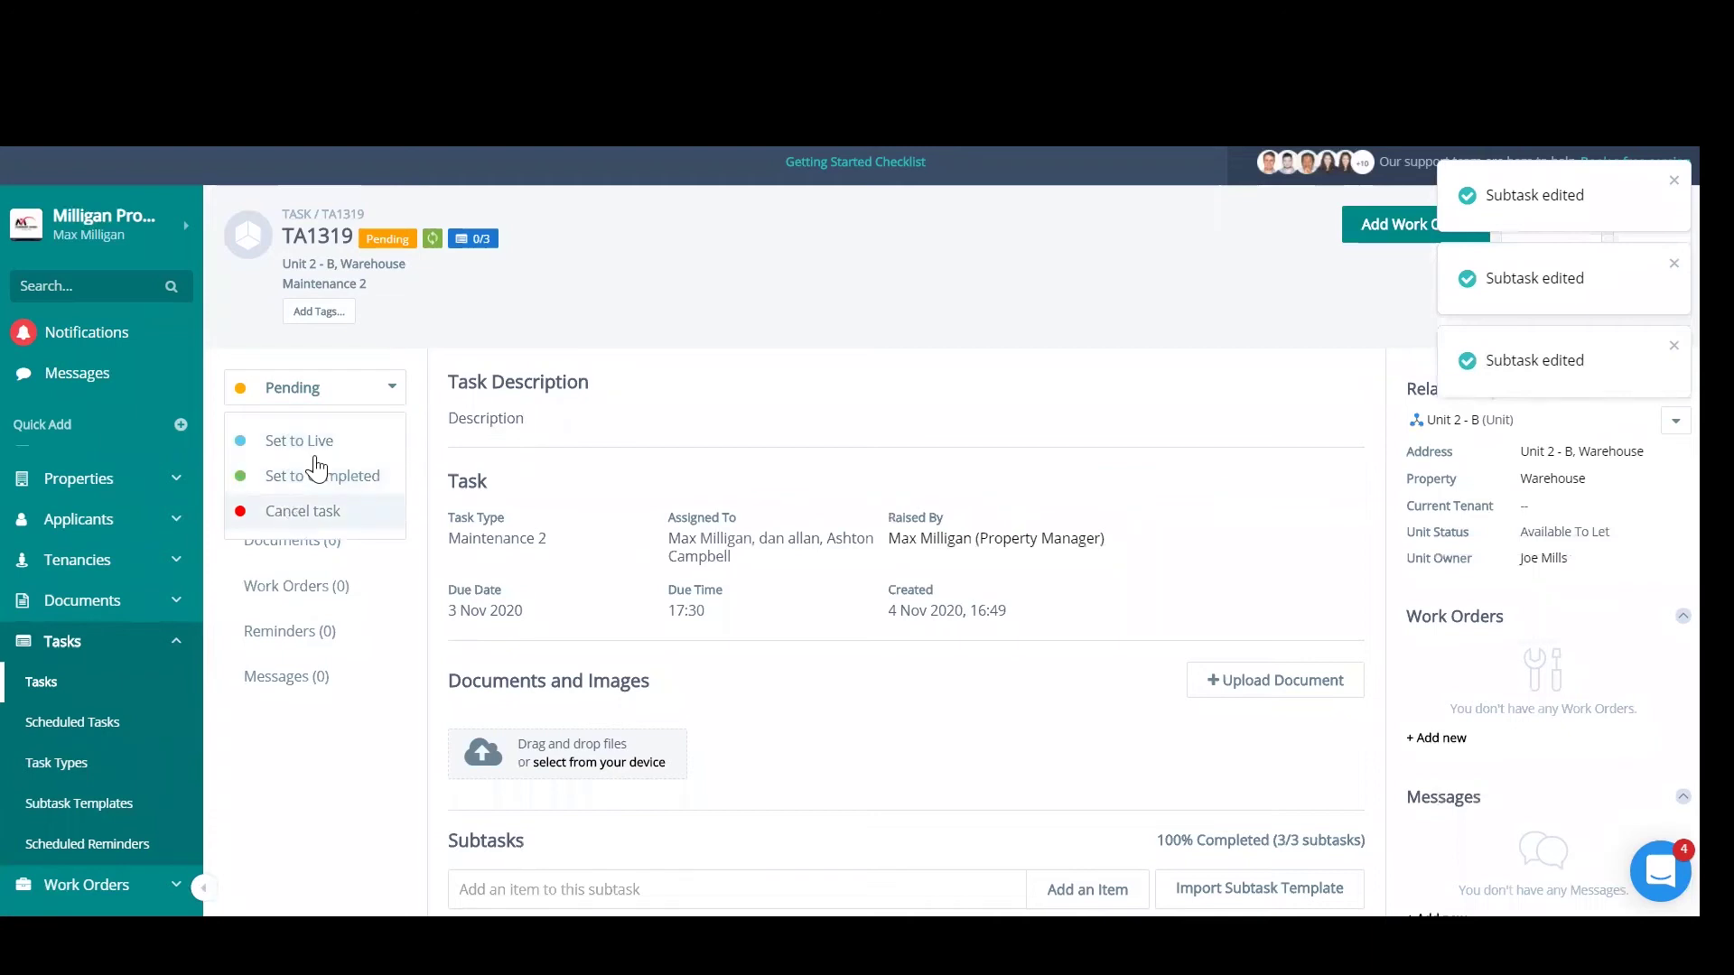
{"action": "left_click", "coordinate": [334, 442]}
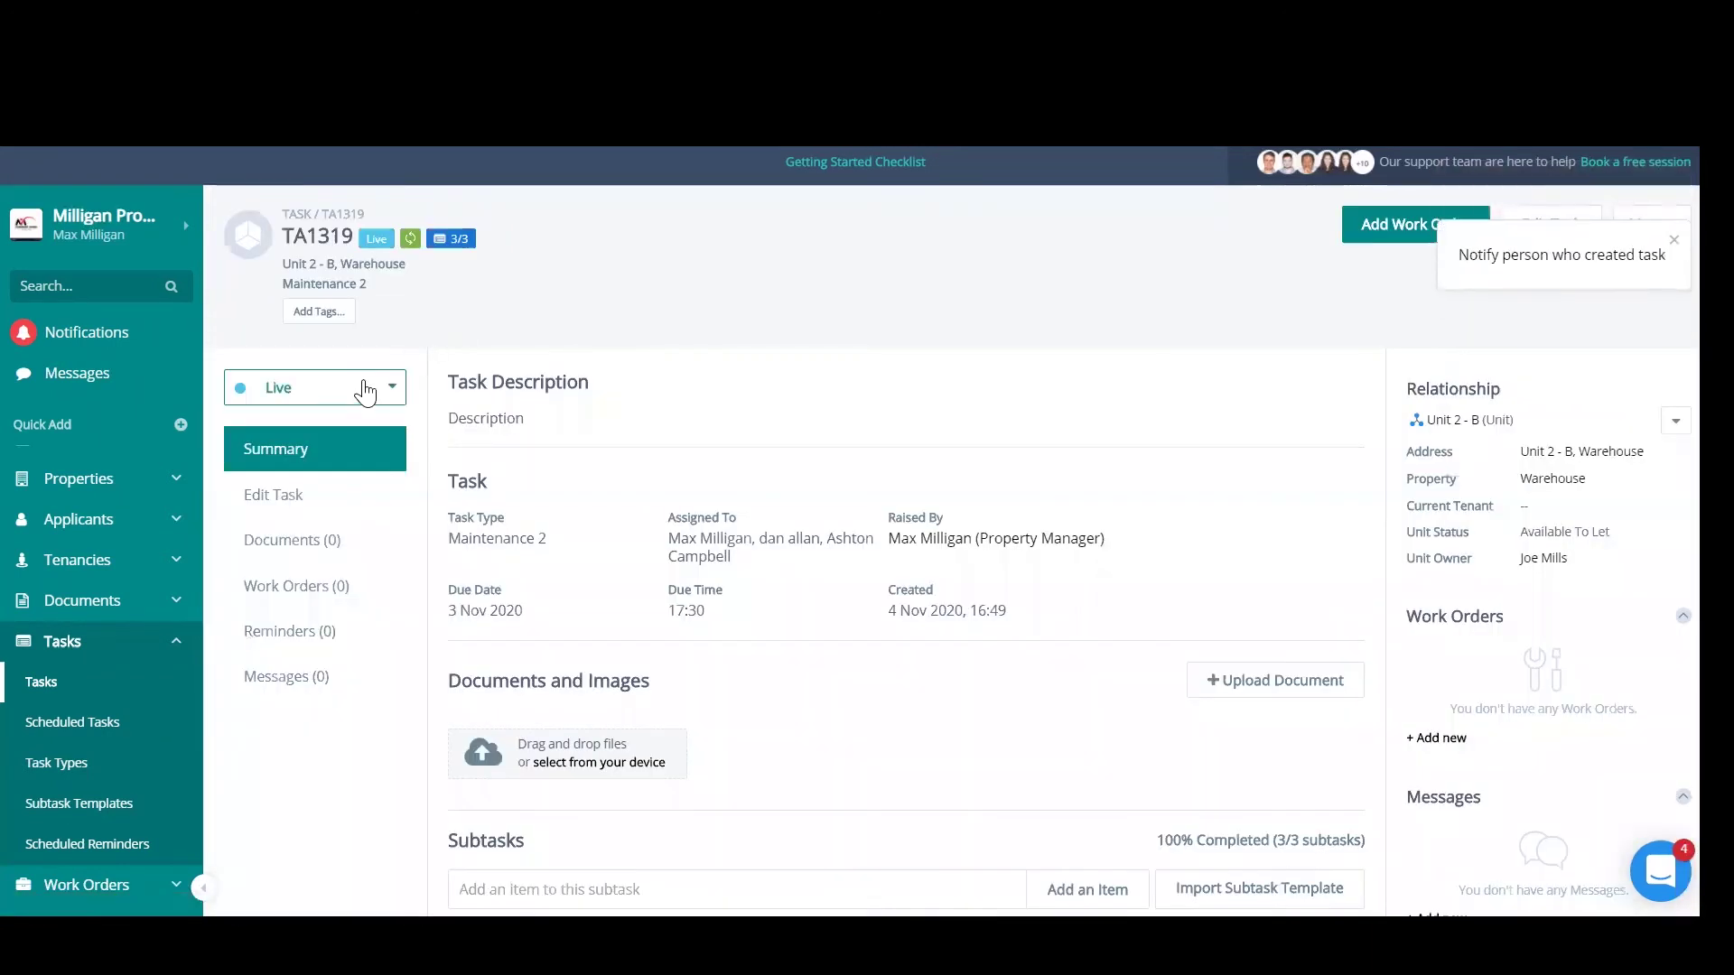
{"action": "left_click", "coordinate": [344, 406]}
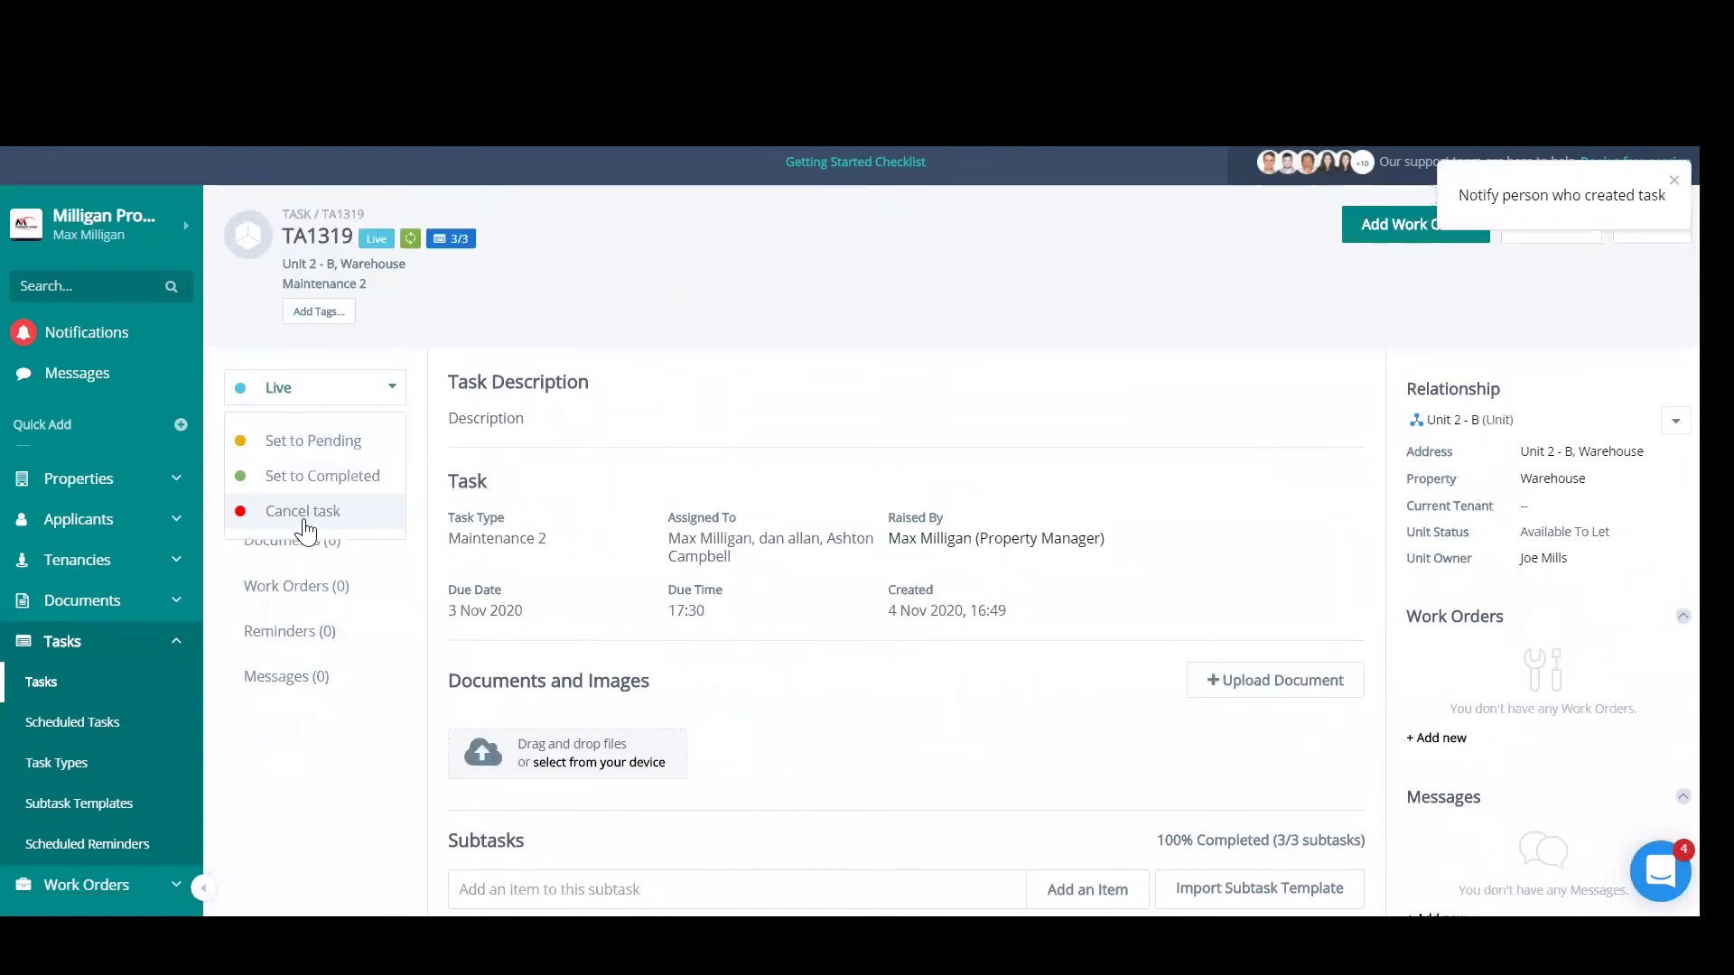
{"action": "left_click", "coordinate": [336, 495]}
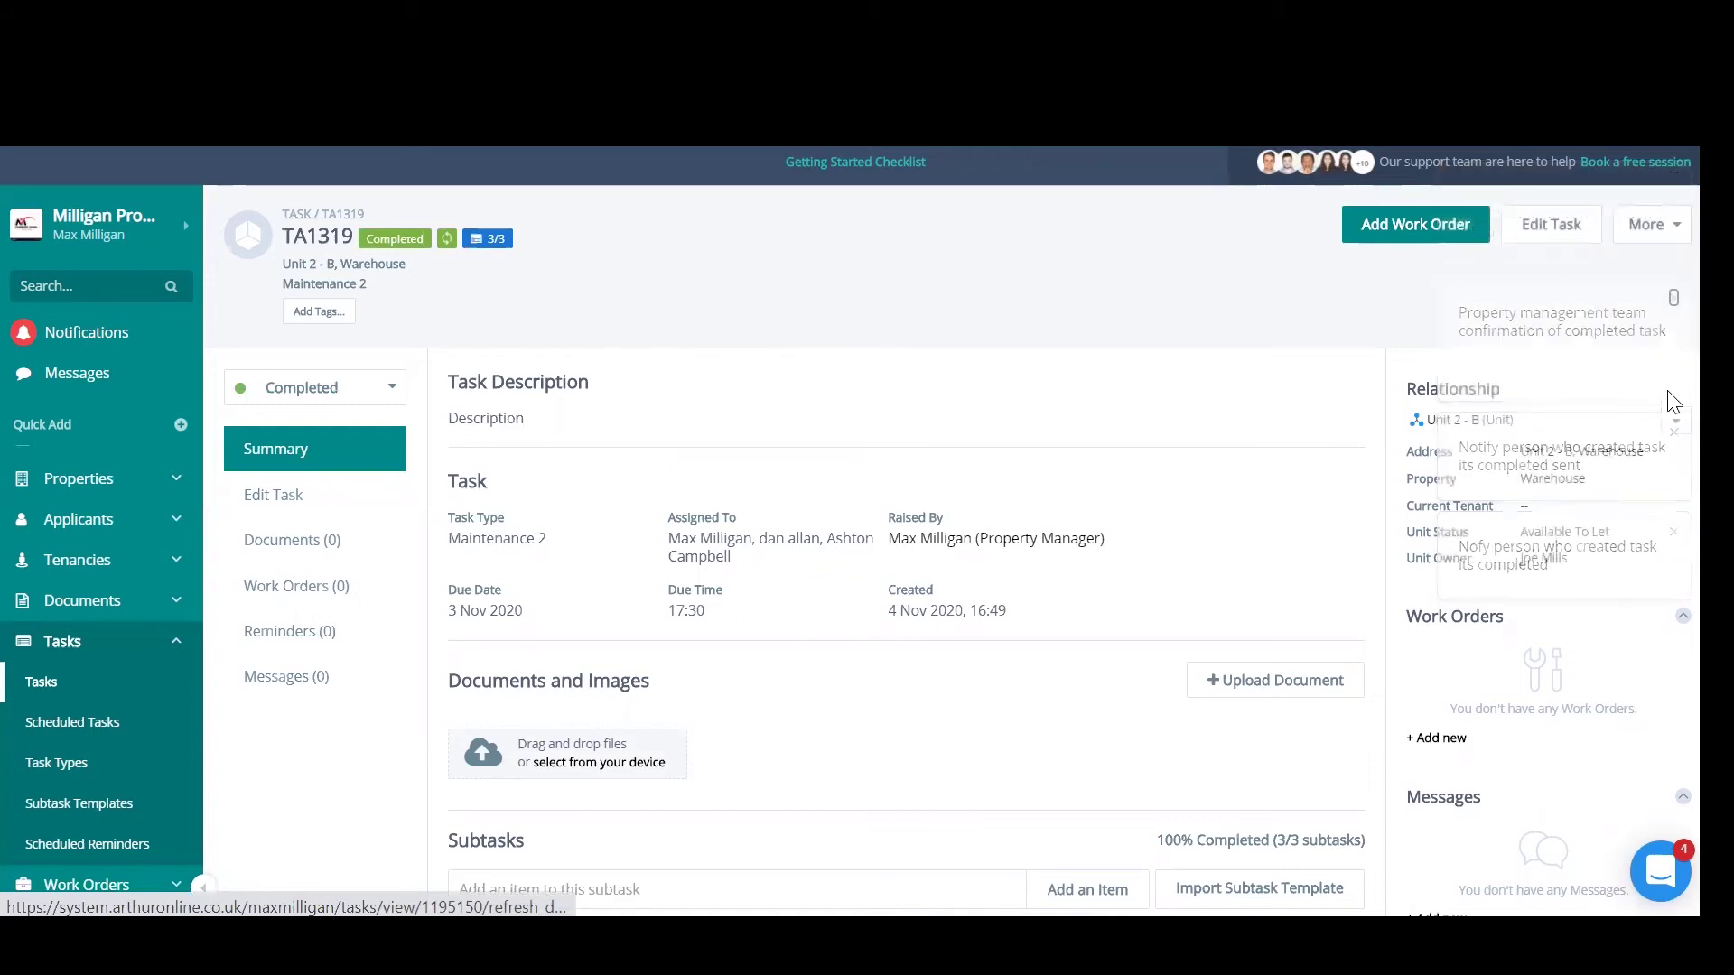
{"action": "left_click", "coordinate": [316, 553]}
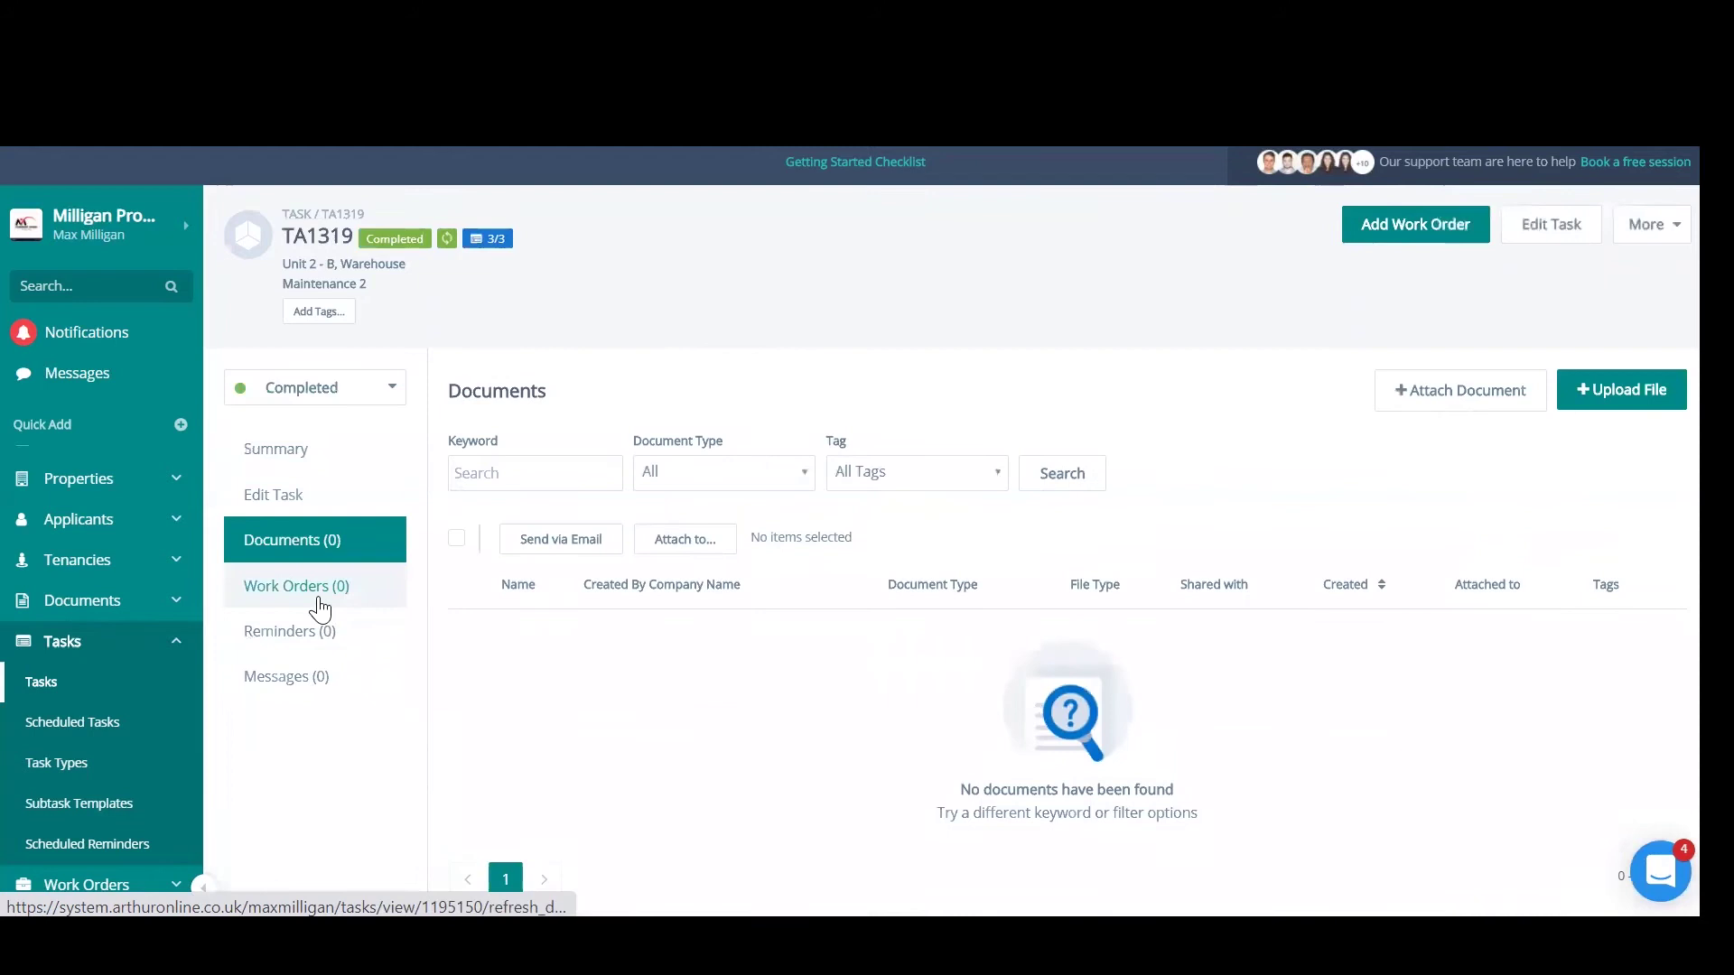
{"action": "left_click", "coordinate": [320, 607]}
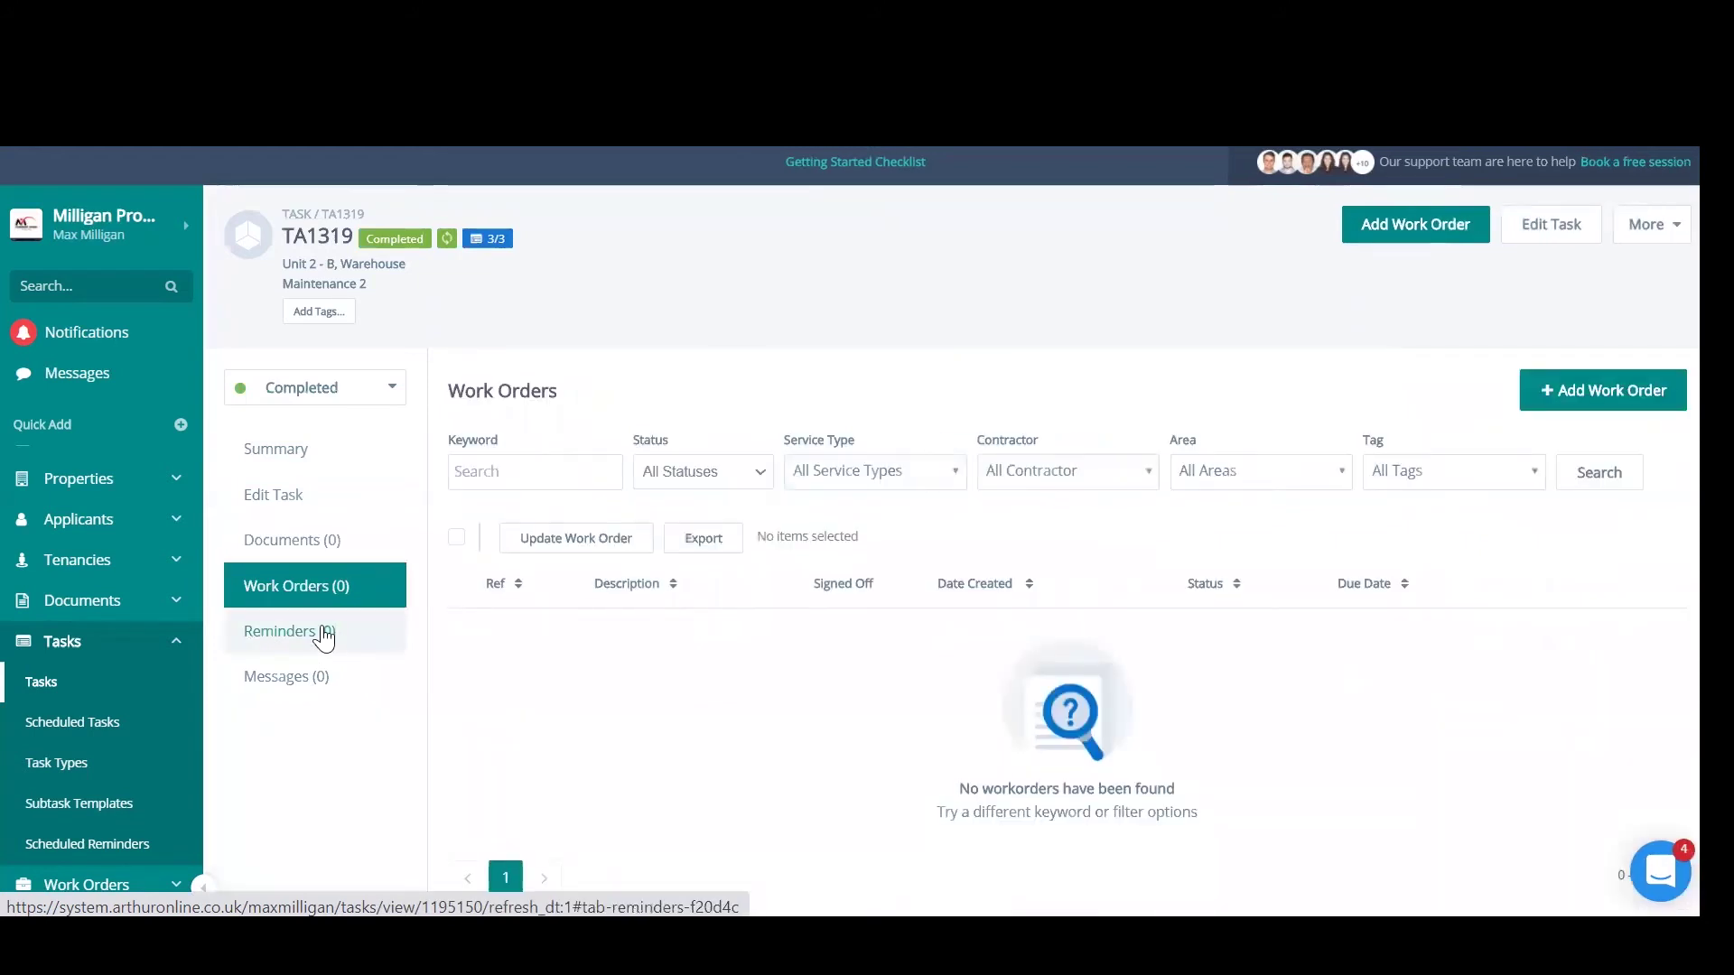
Check TA1319's empty Reminders list, then its Messages tab showing no messages
{"action": "left_click", "coordinate": [320, 635]}
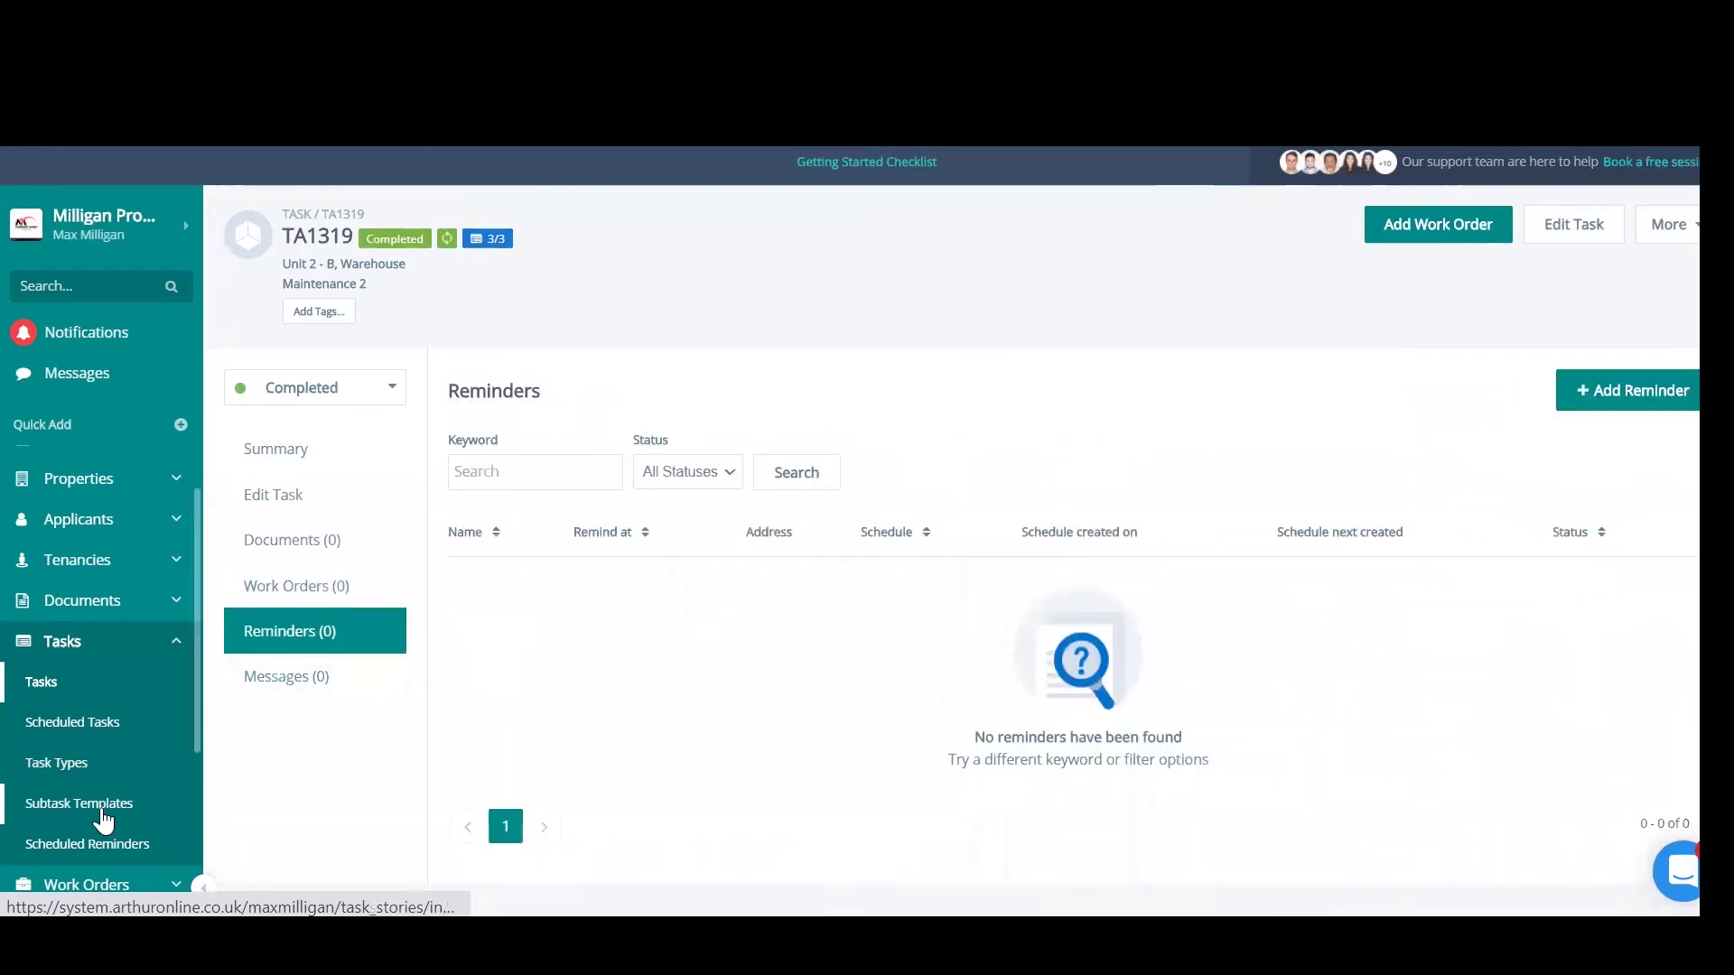
{"action": "left_click", "coordinate": [264, 678]}
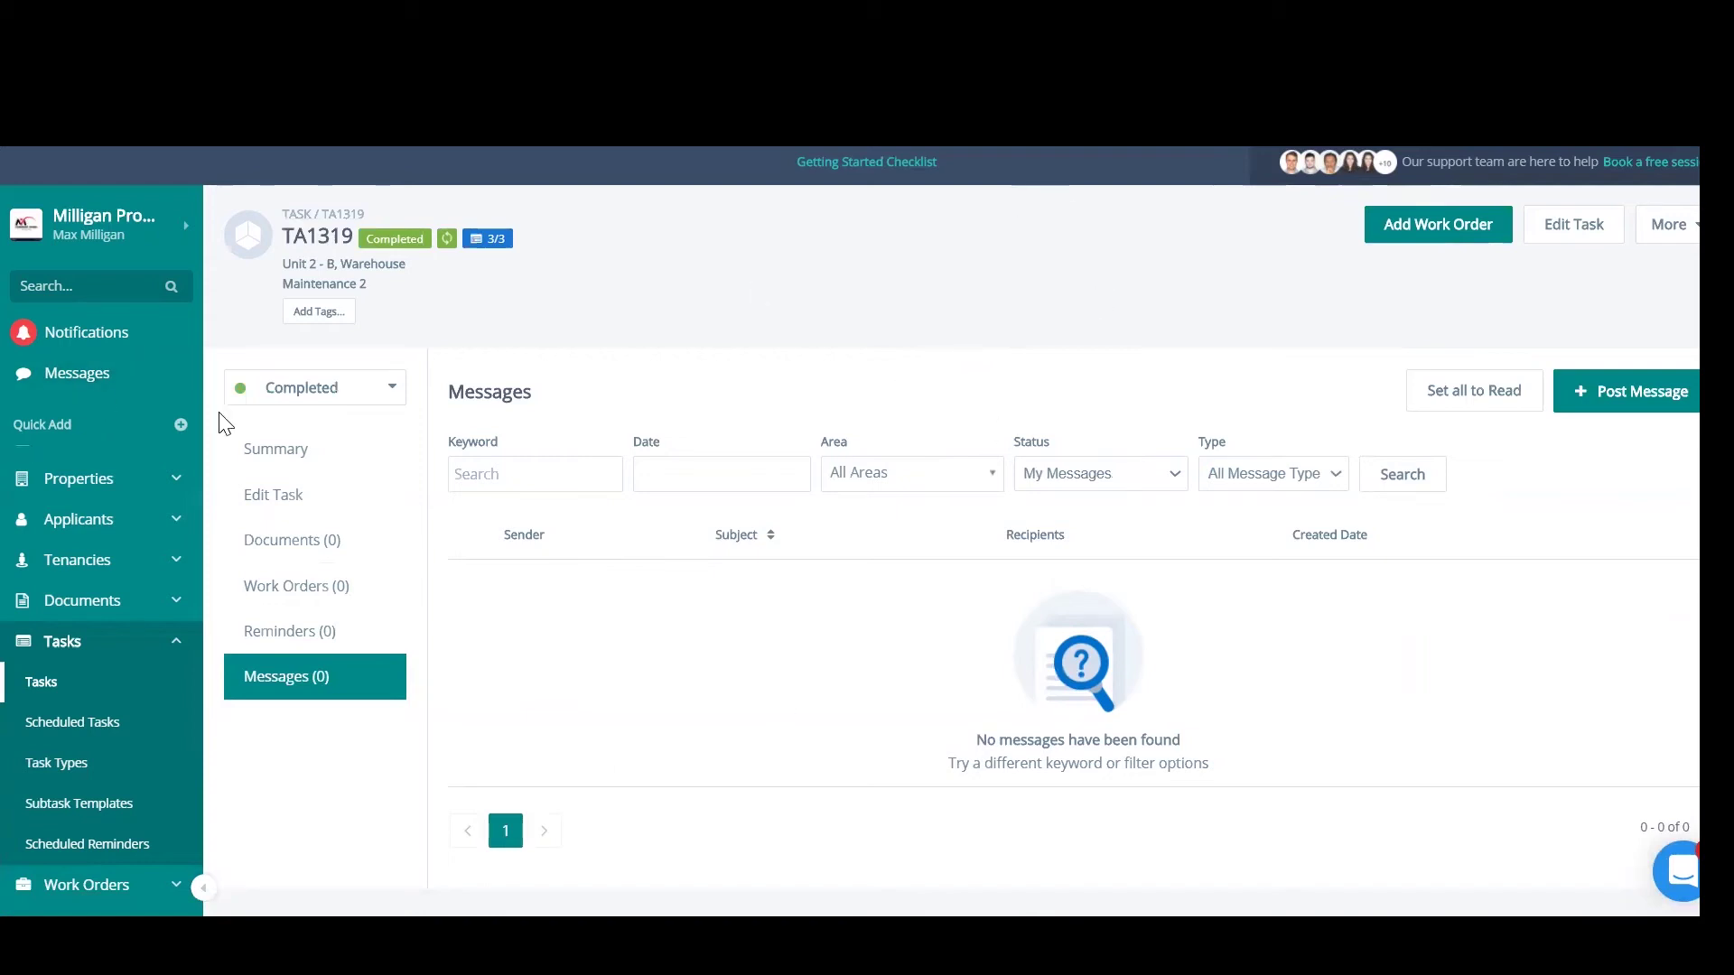
Go to Scheduled Tasks and preview the new-task form without saving it
{"action": "left_click", "coordinate": [37, 721]}
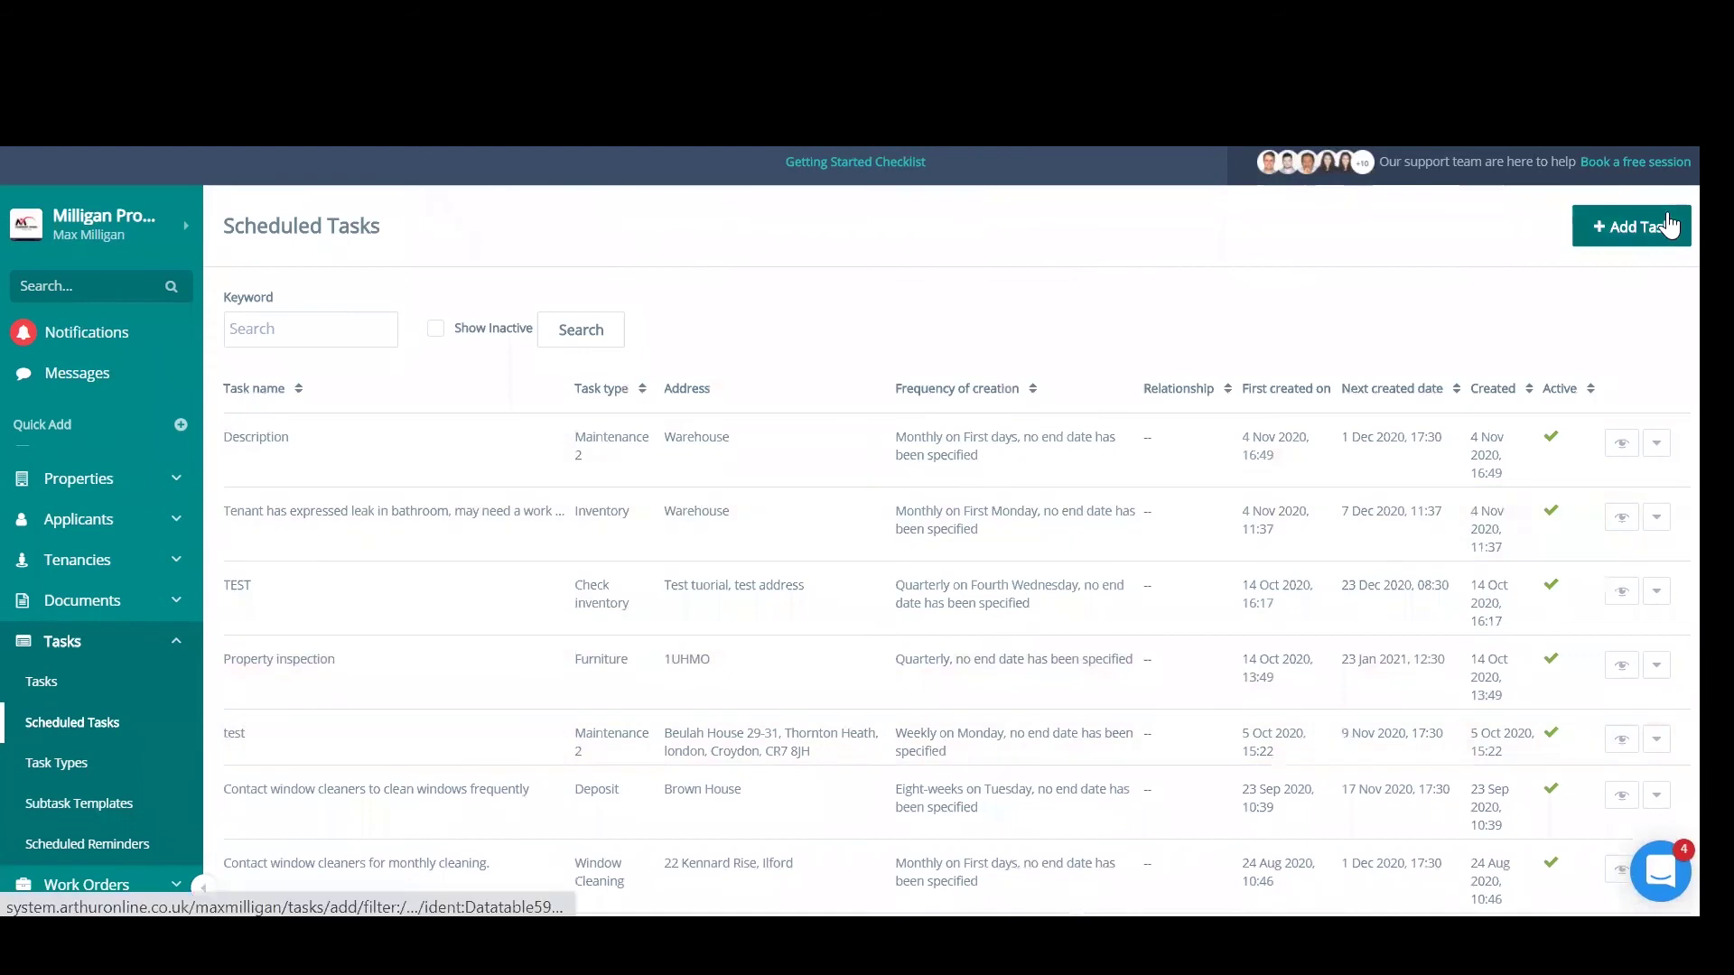
{"action": "left_click", "coordinate": [1641, 225]}
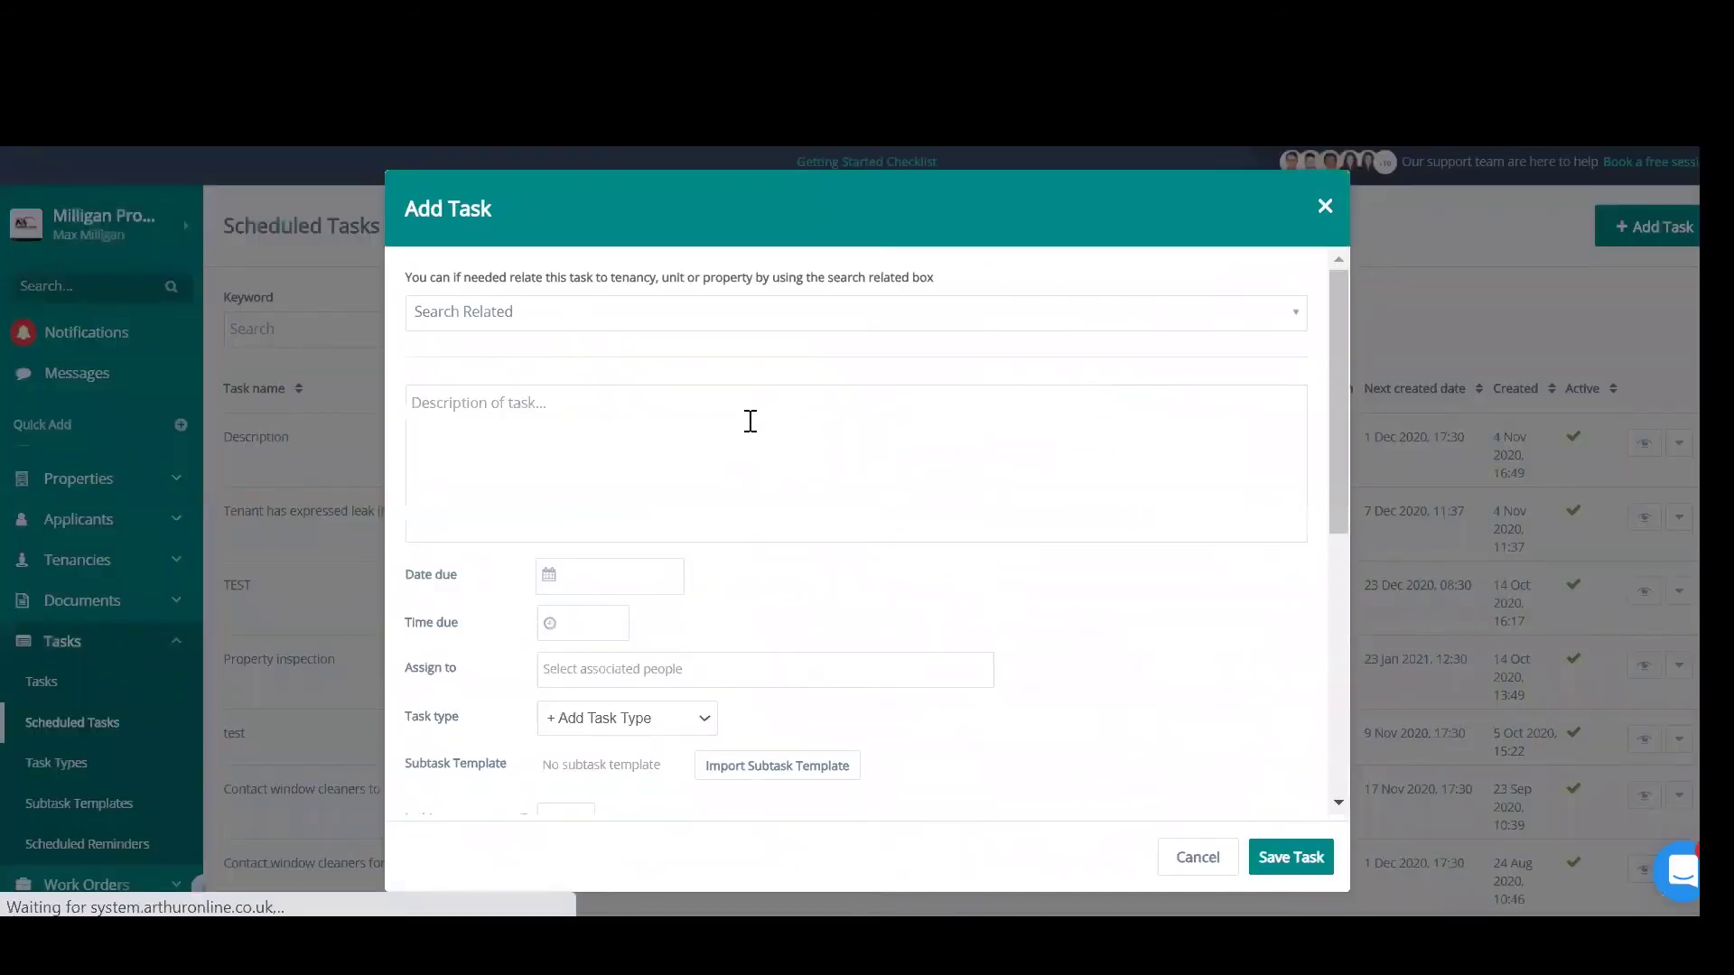
{"action": "scroll", "coordinate": [750, 420], "scroll_direction": "down", "scroll_amount": 6}
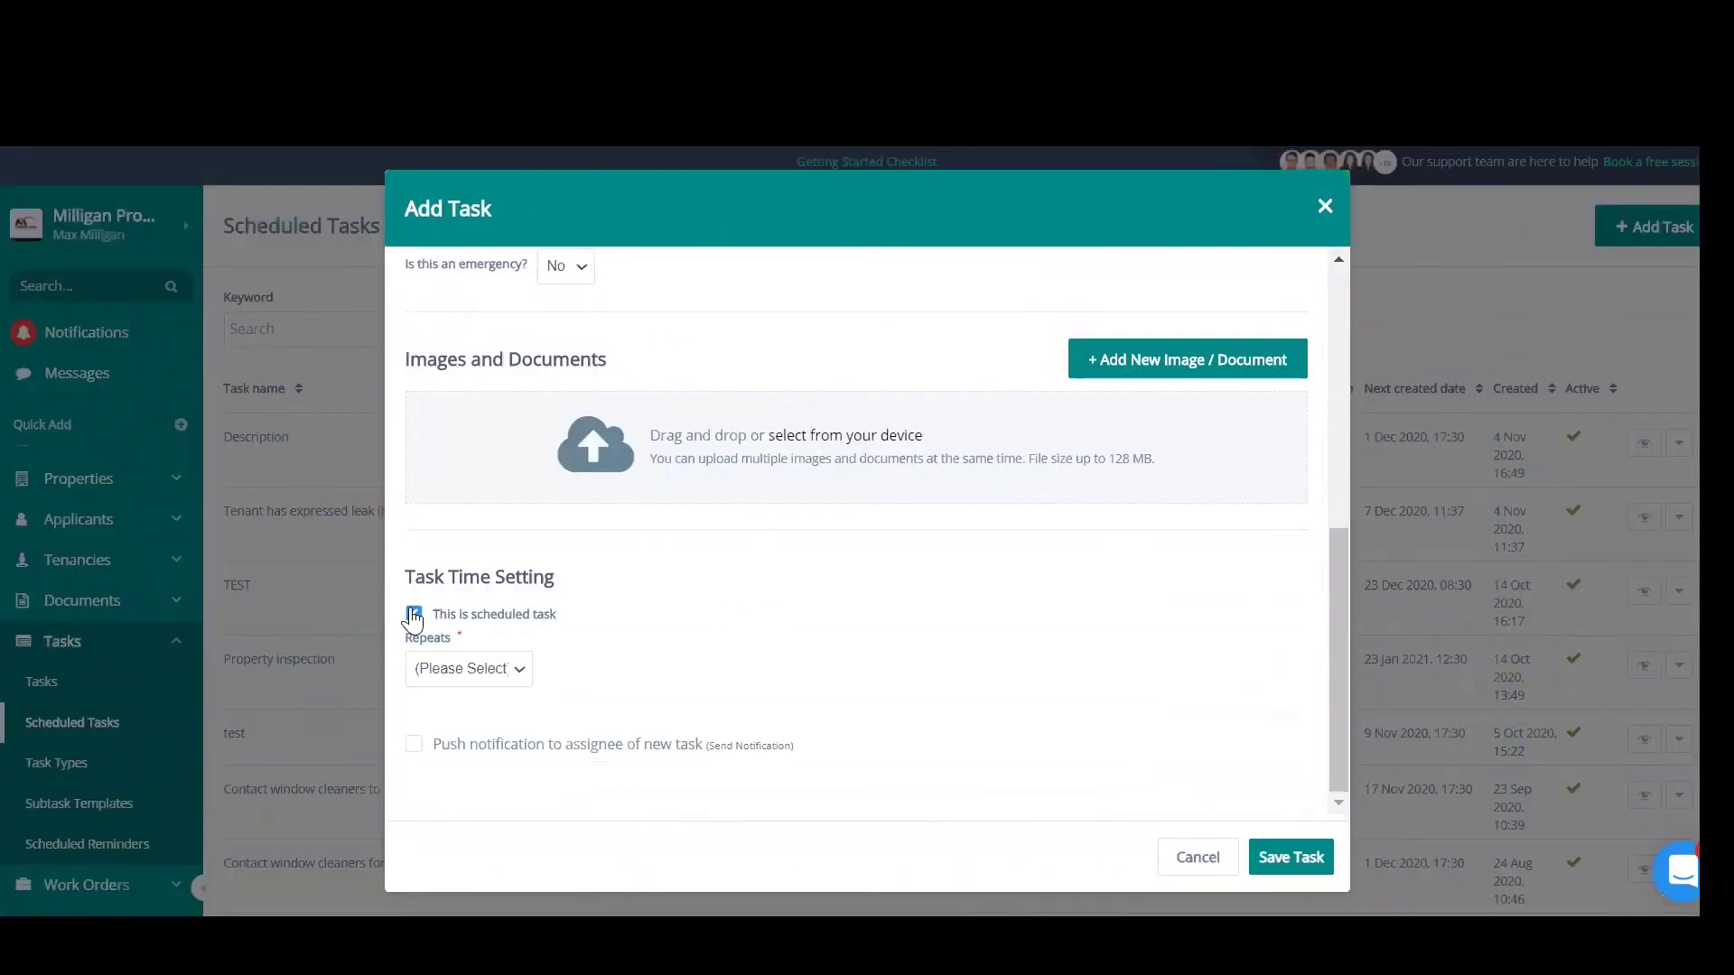
{"action": "left_click", "coordinate": [1325, 210]}
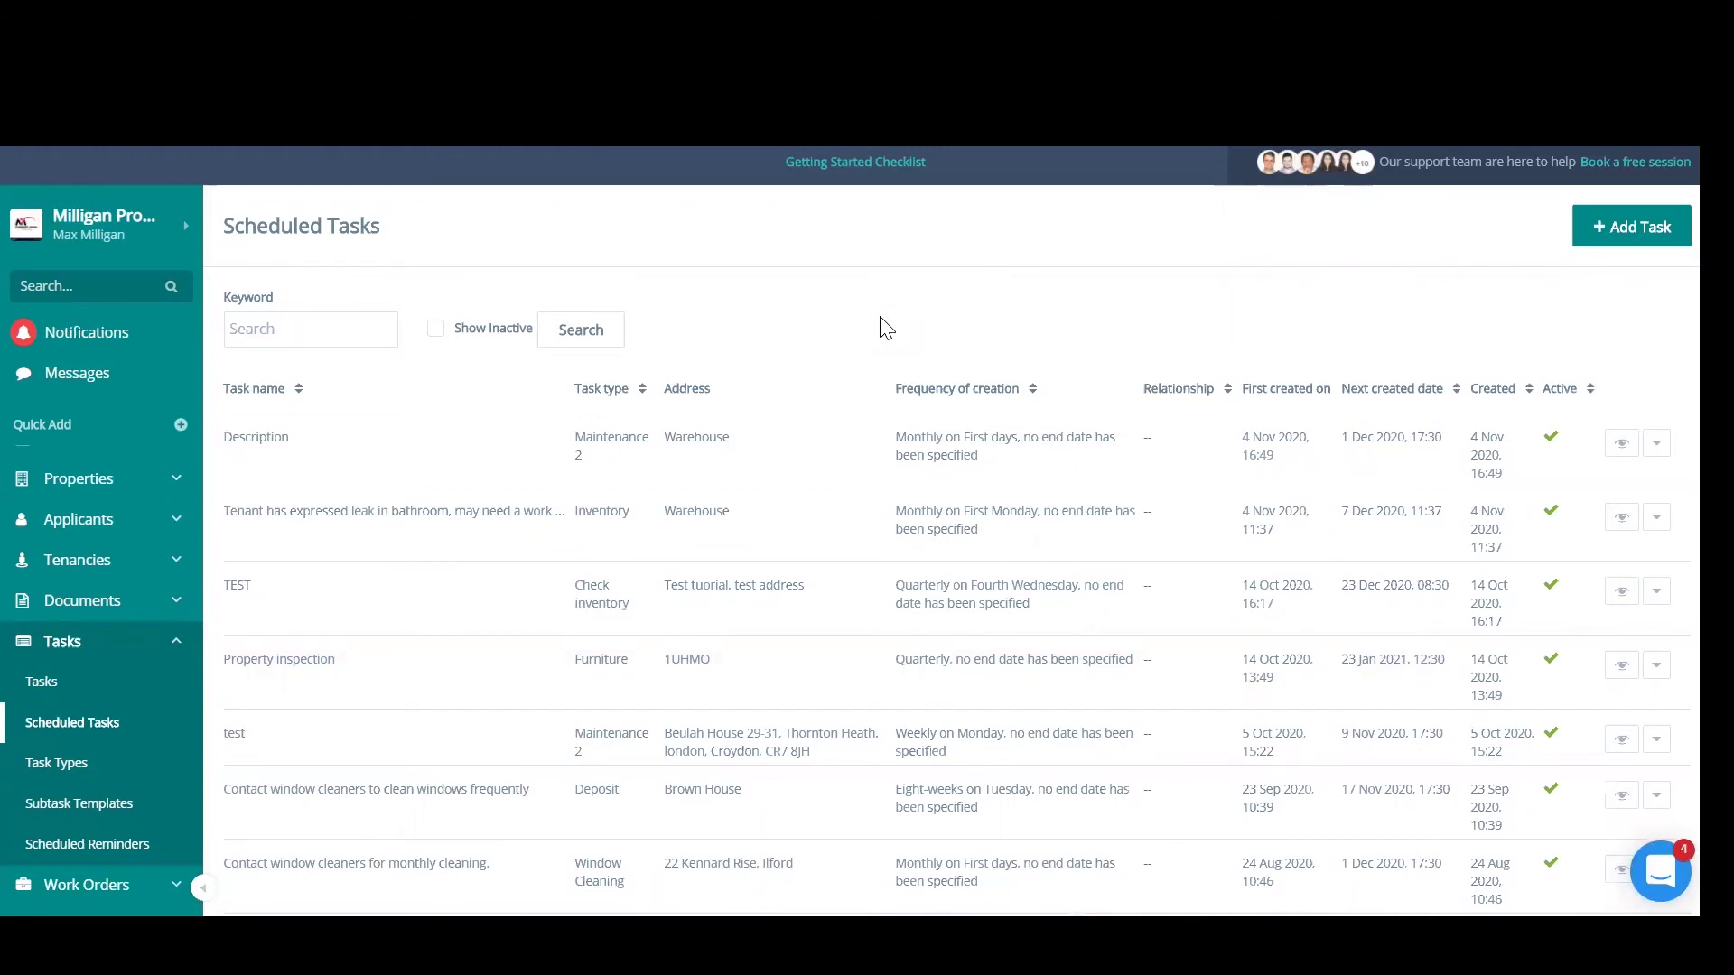
{"action": "scroll", "coordinate": [940, 366], "scroll_direction": "down", "scroll_amount": 3}
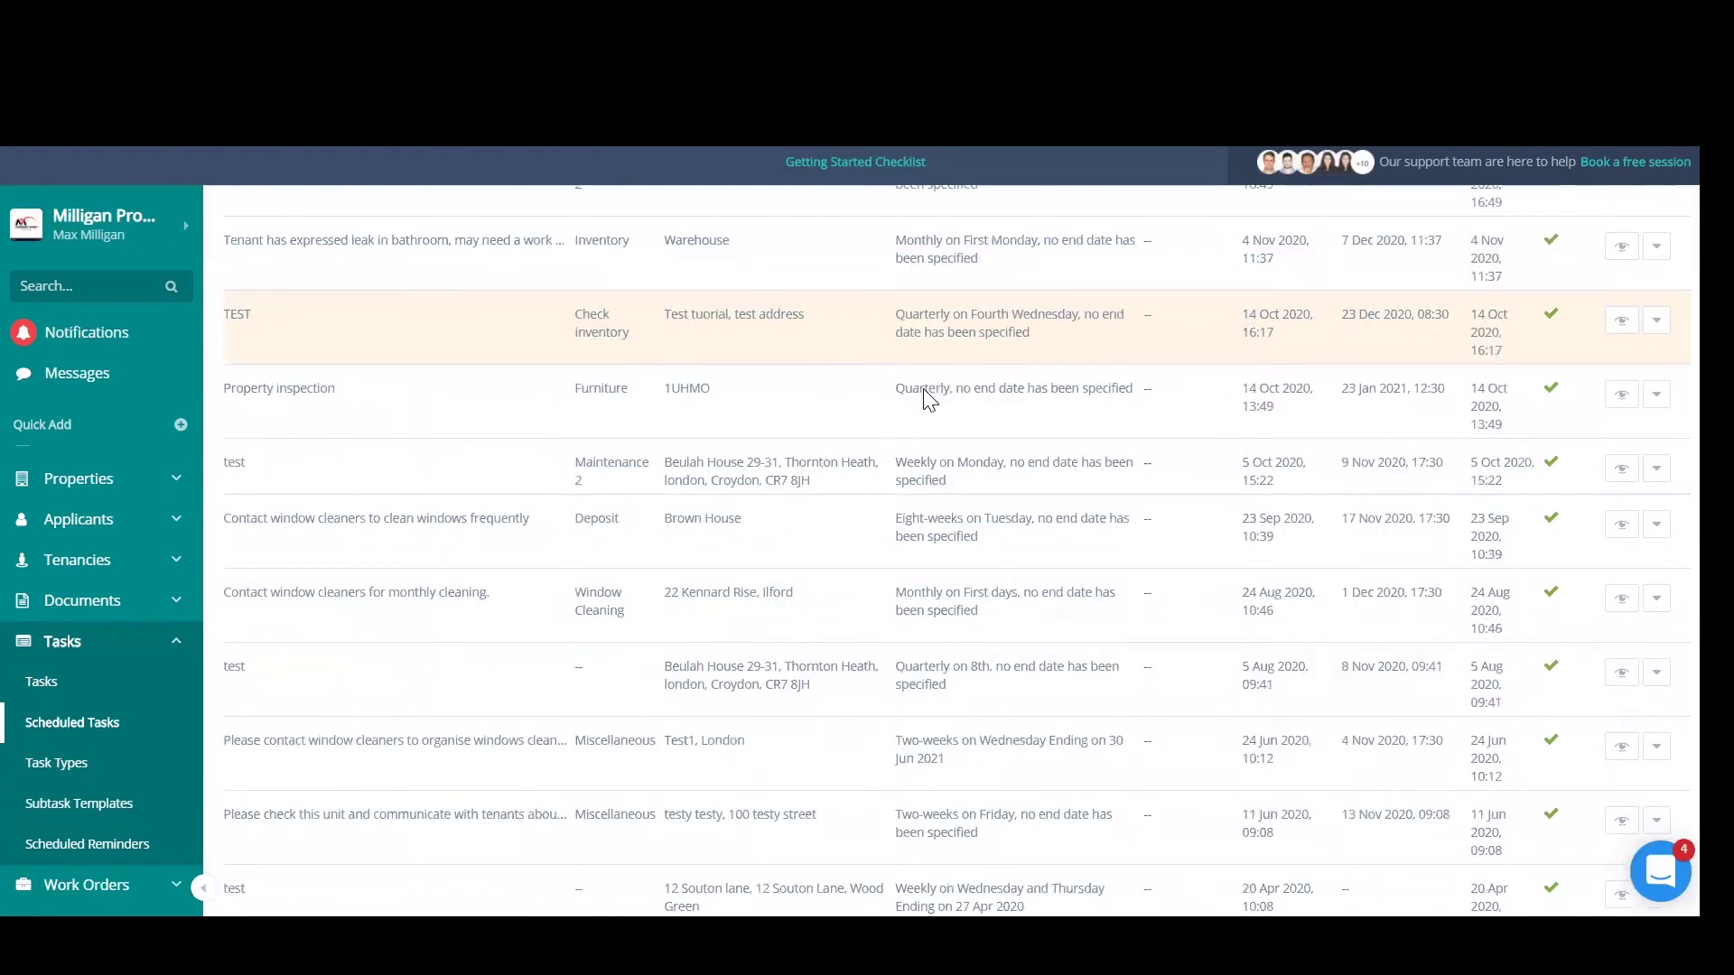
{"action": "scroll", "coordinate": [921, 434], "scroll_direction": "down", "scroll_amount": 2}
{"action": "scroll", "coordinate": [1083, 424], "scroll_direction": "up", "scroll_amount": 5}
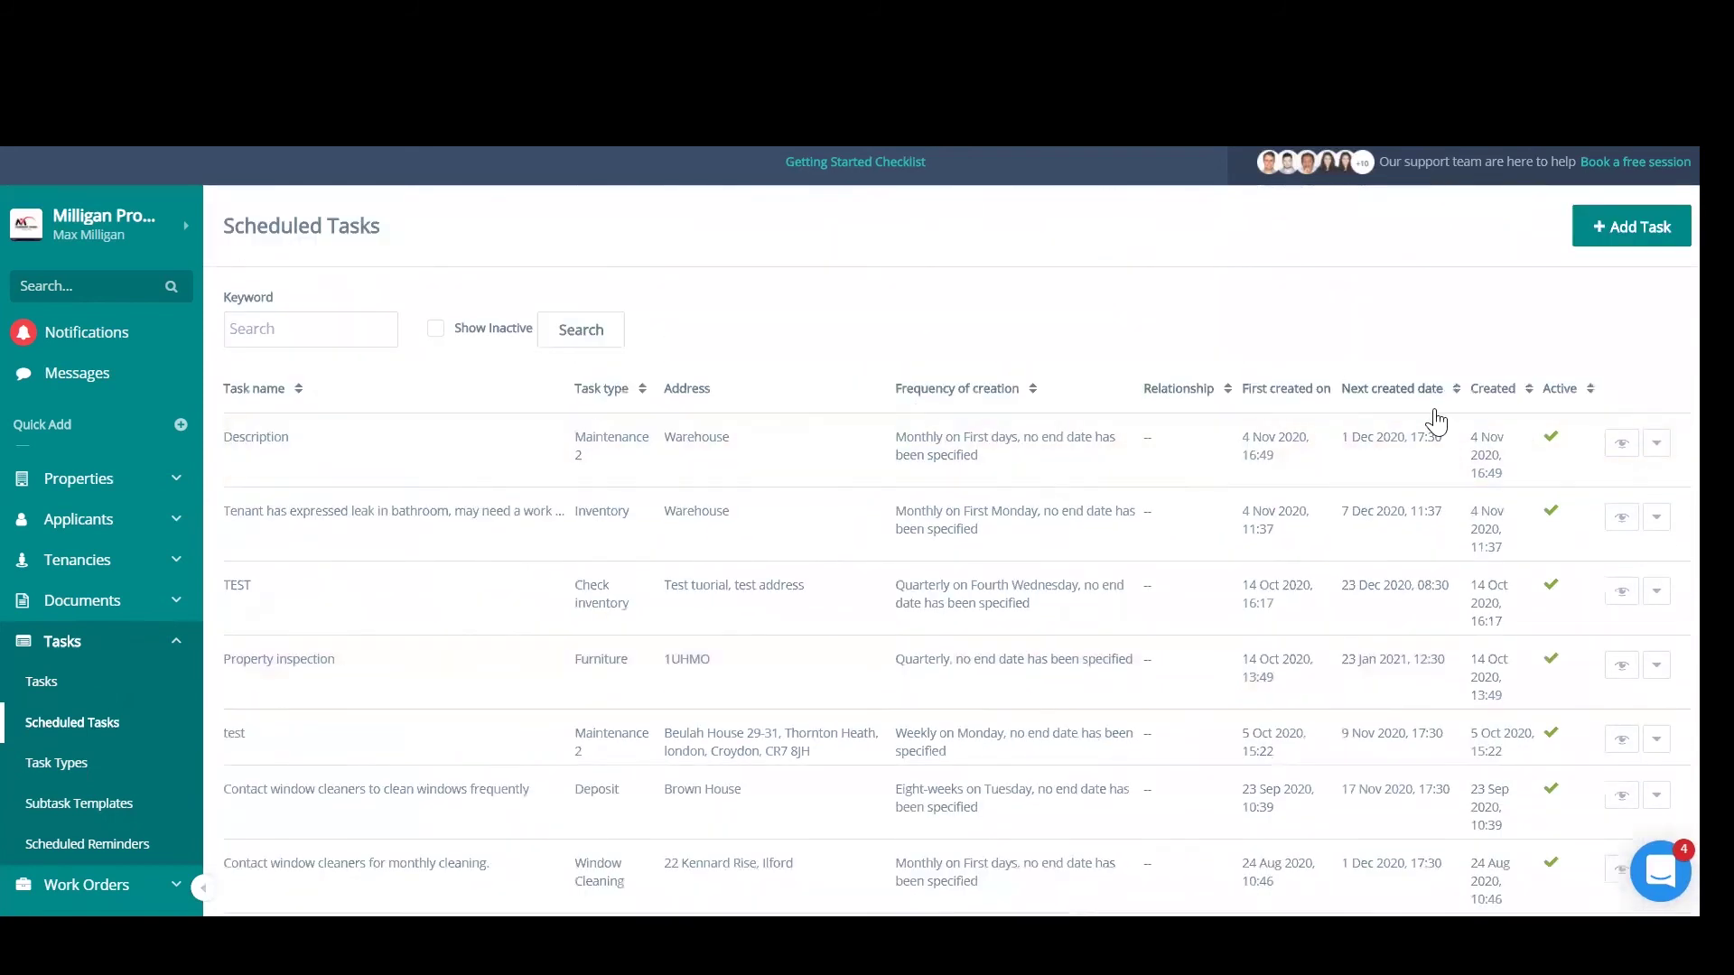
Glance at a scheduled task's actions menu without changing it, then go to Task Types
{"action": "left_click", "coordinate": [1655, 443]}
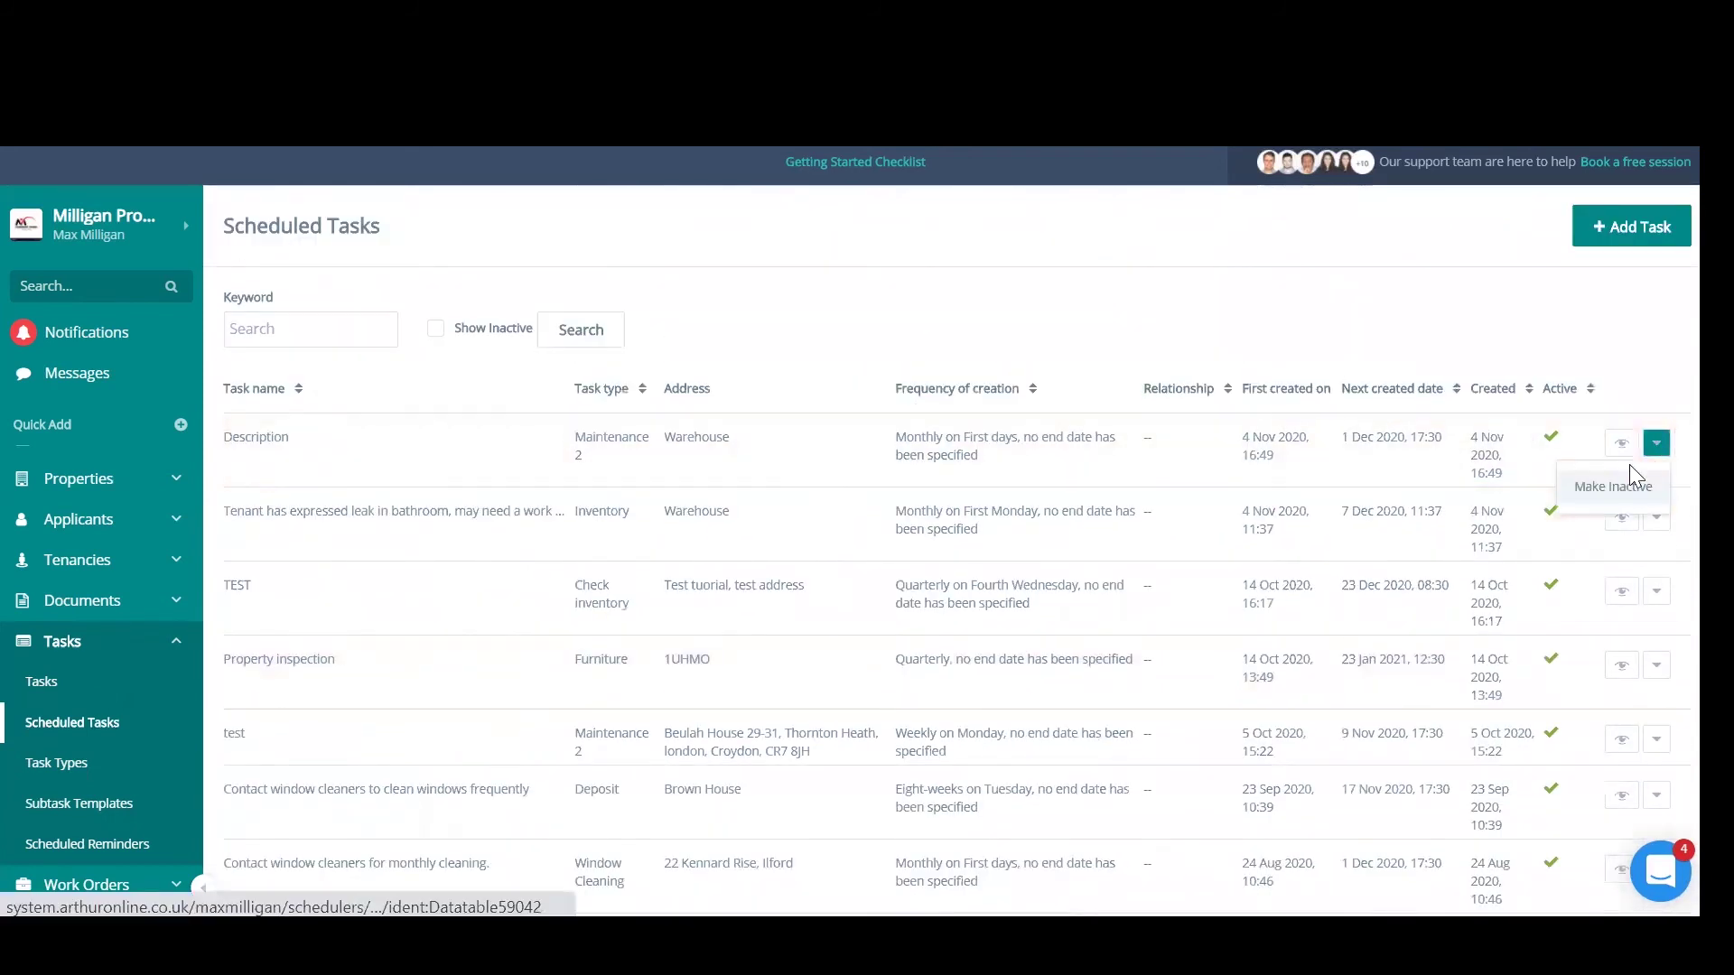
{"action": "left_click", "coordinate": [722, 357]}
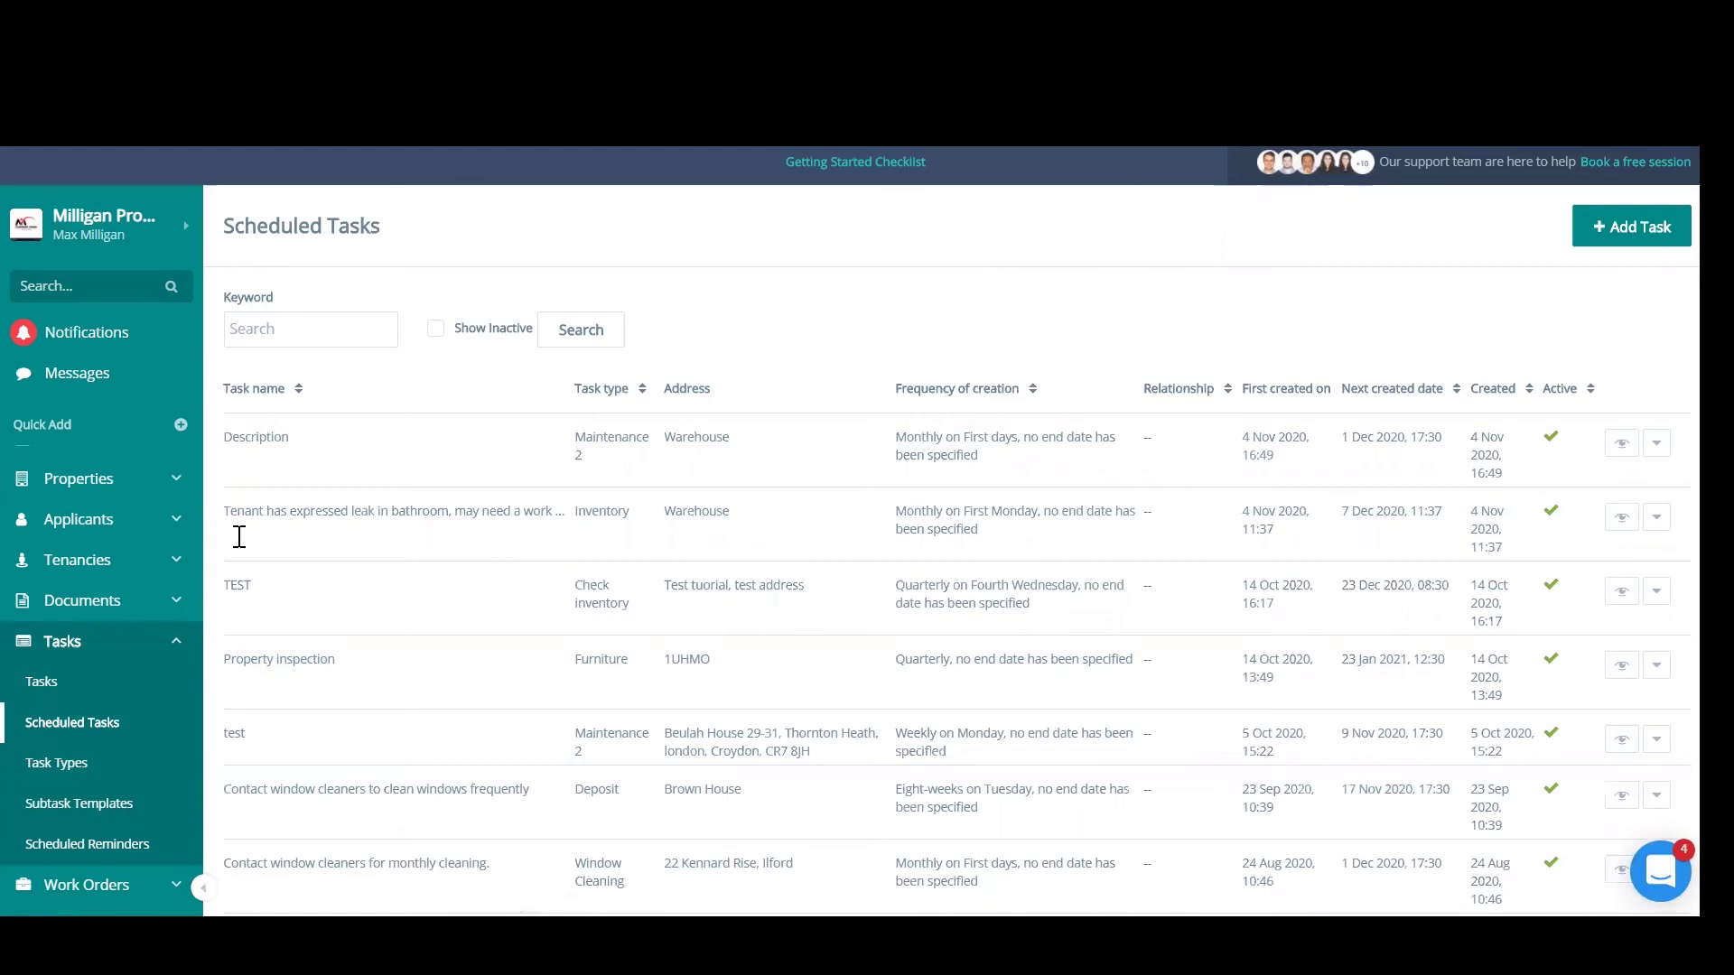
{"action": "left_click", "coordinate": [36, 764]}
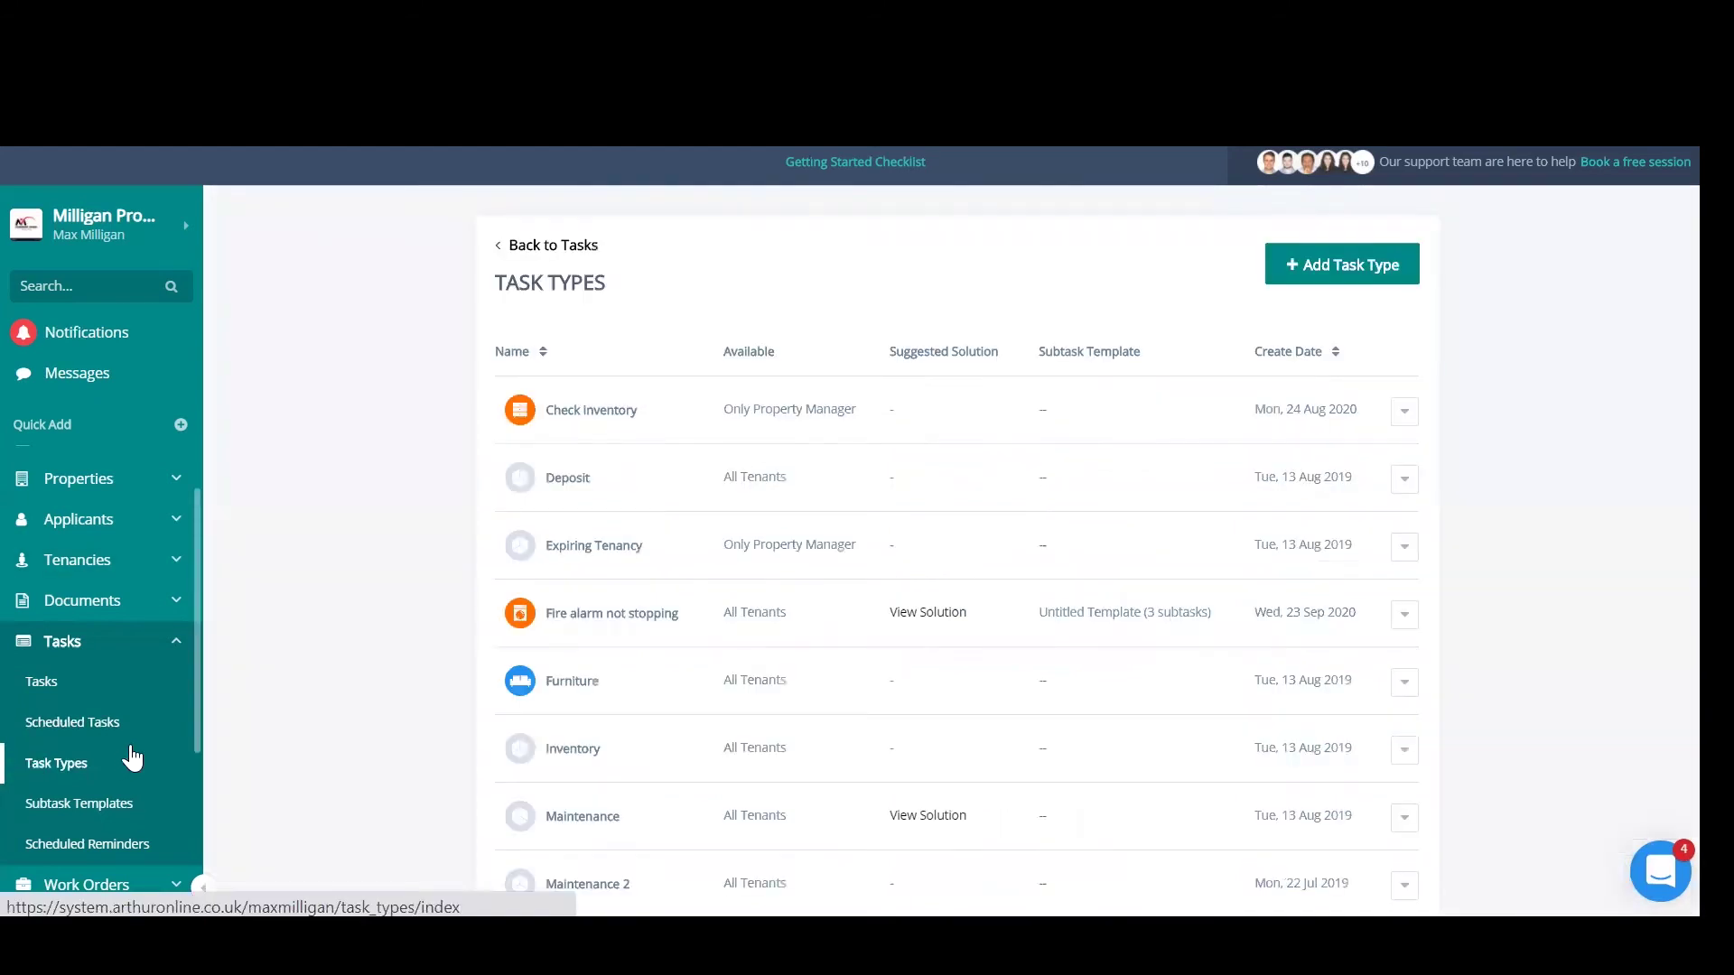
Scroll through the Task Types list to review the 14 existing types
{"action": "scroll", "coordinate": [576, 505], "scroll_direction": "down", "scroll_amount": 6}
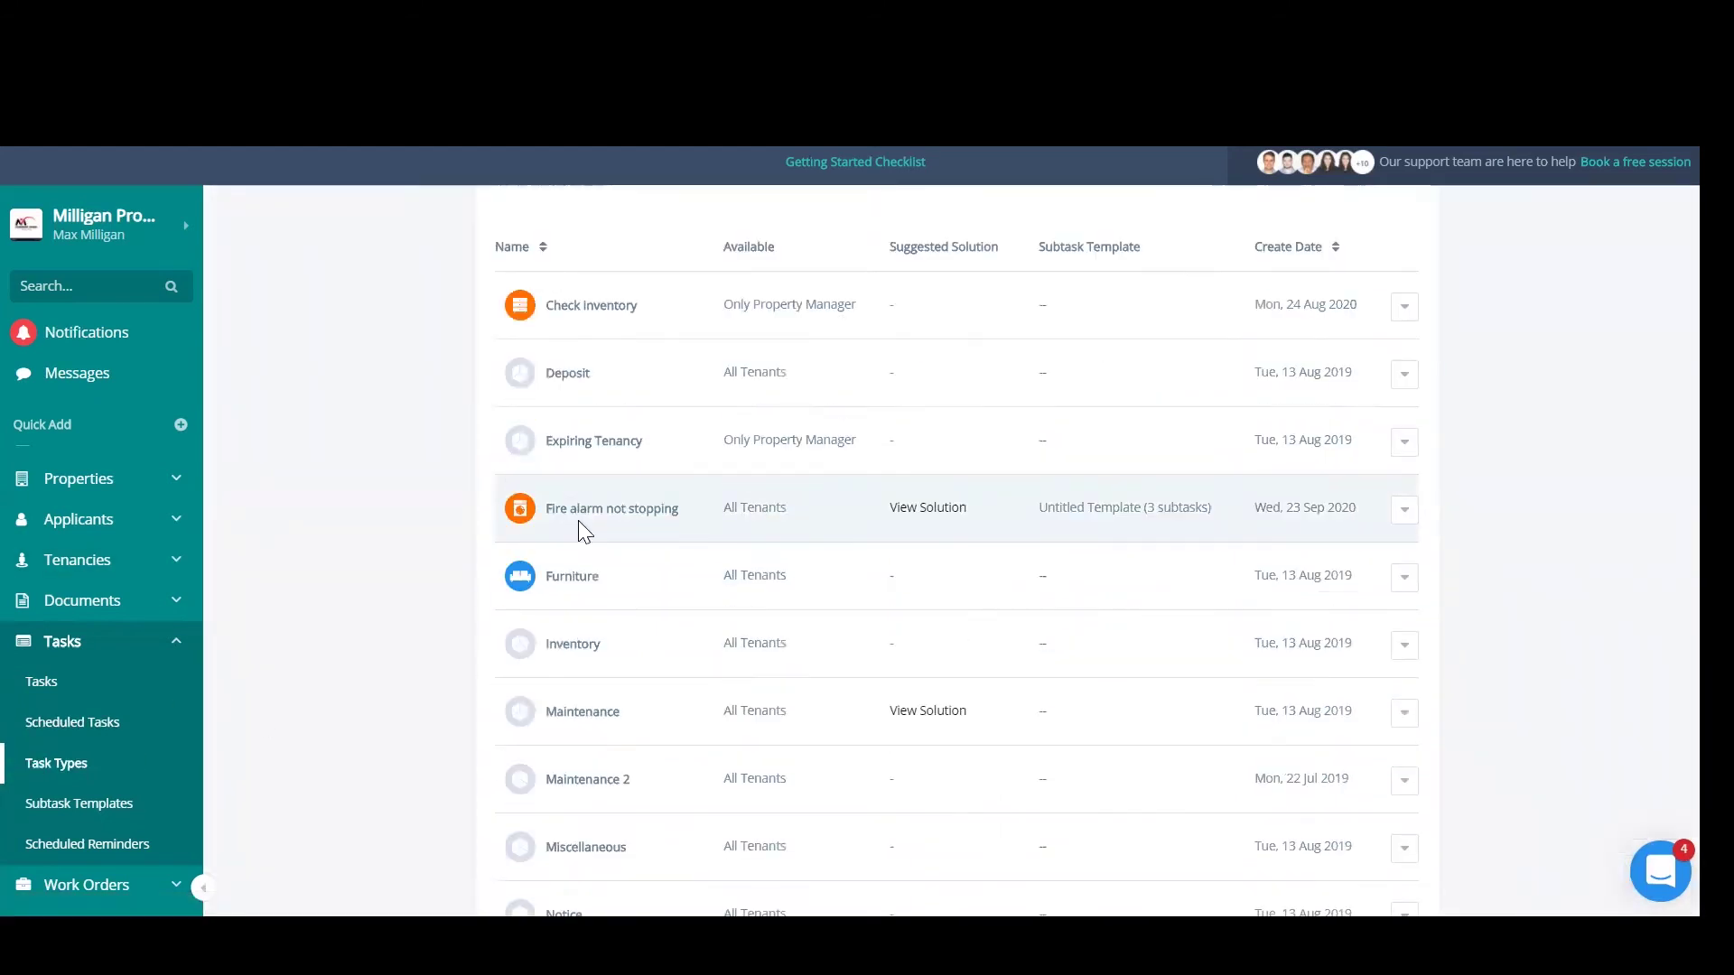
{"action": "scroll", "coordinate": [542, 569], "scroll_direction": "up", "scroll_amount": 6}
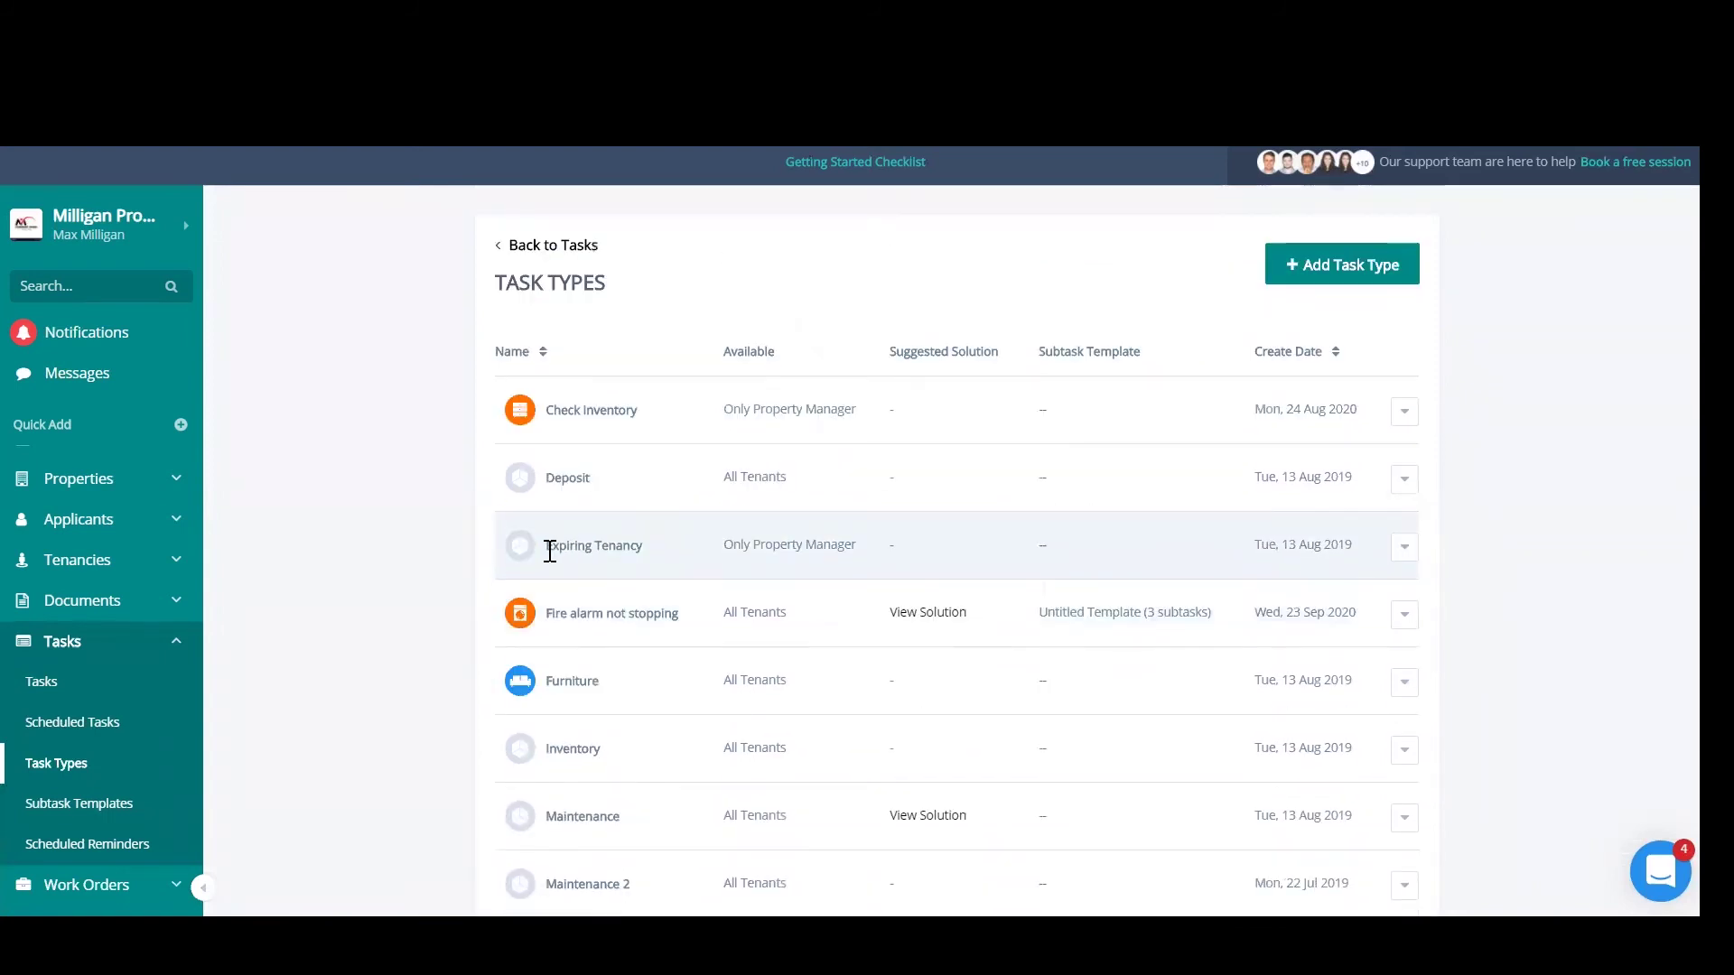
{"action": "scroll", "coordinate": [549, 552], "scroll_direction": "down", "scroll_amount": 2}
{"action": "scroll", "coordinate": [906, 580], "scroll_direction": "down", "scroll_amount": 4}
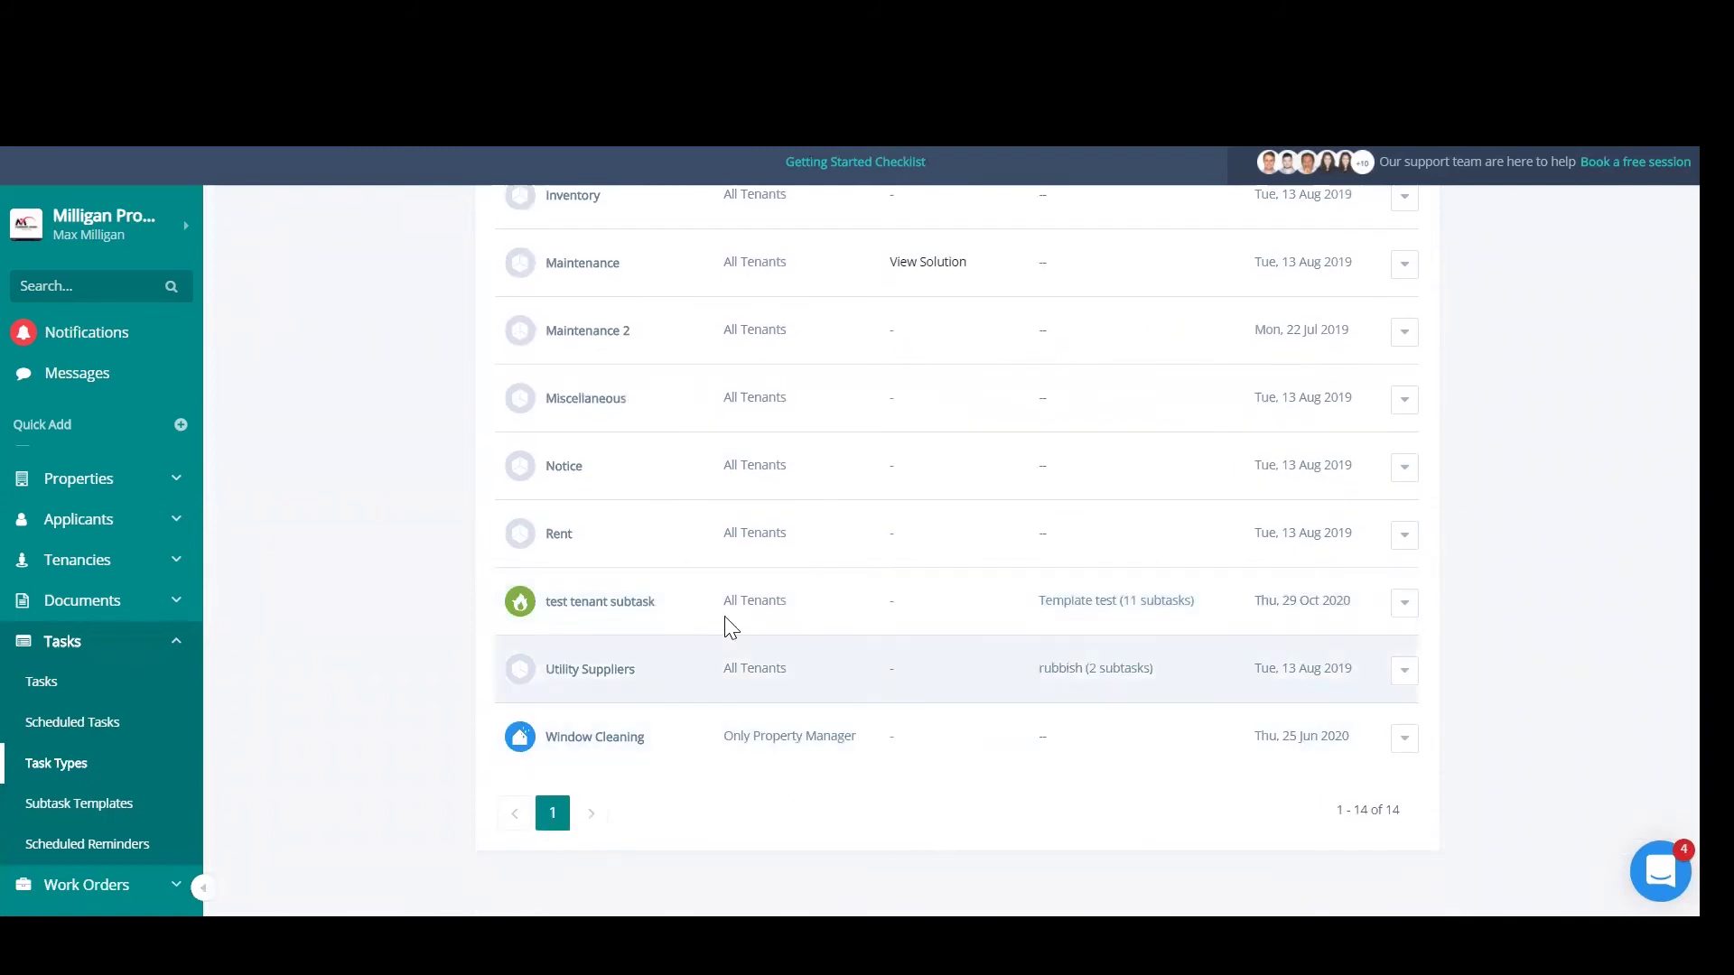
{"action": "scroll", "coordinate": [777, 459], "scroll_direction": "up", "scroll_amount": 4}
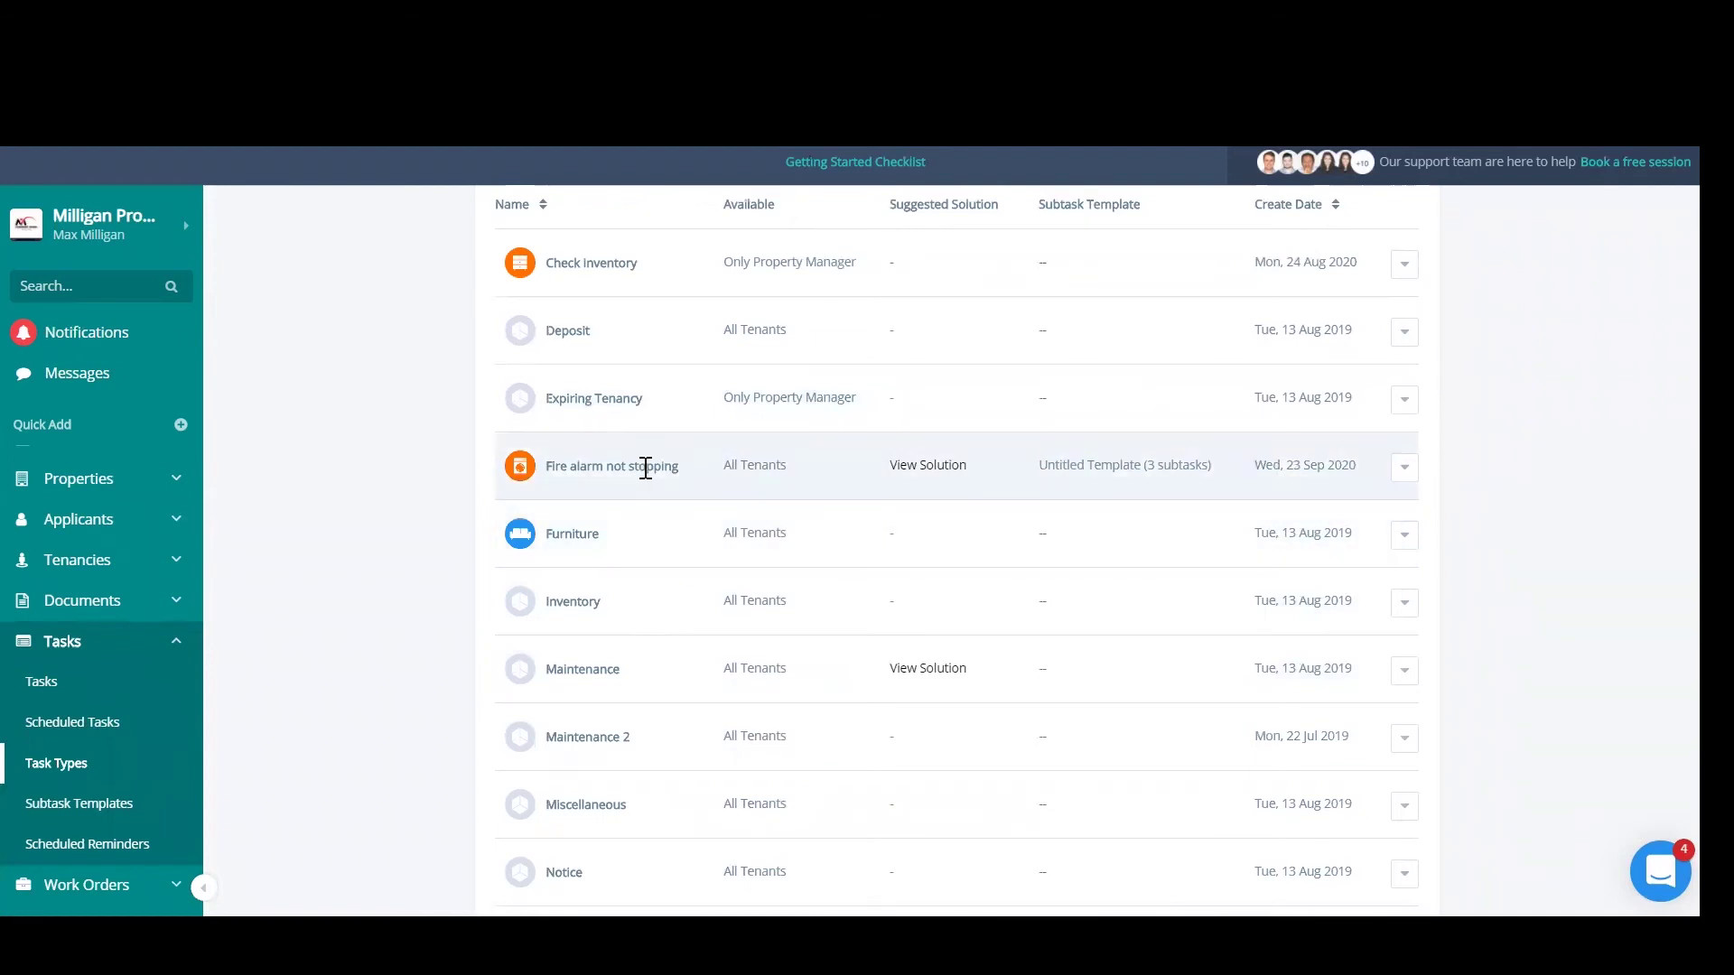
{"action": "scroll", "coordinate": [1056, 316], "scroll_direction": "up", "scroll_amount": 2}
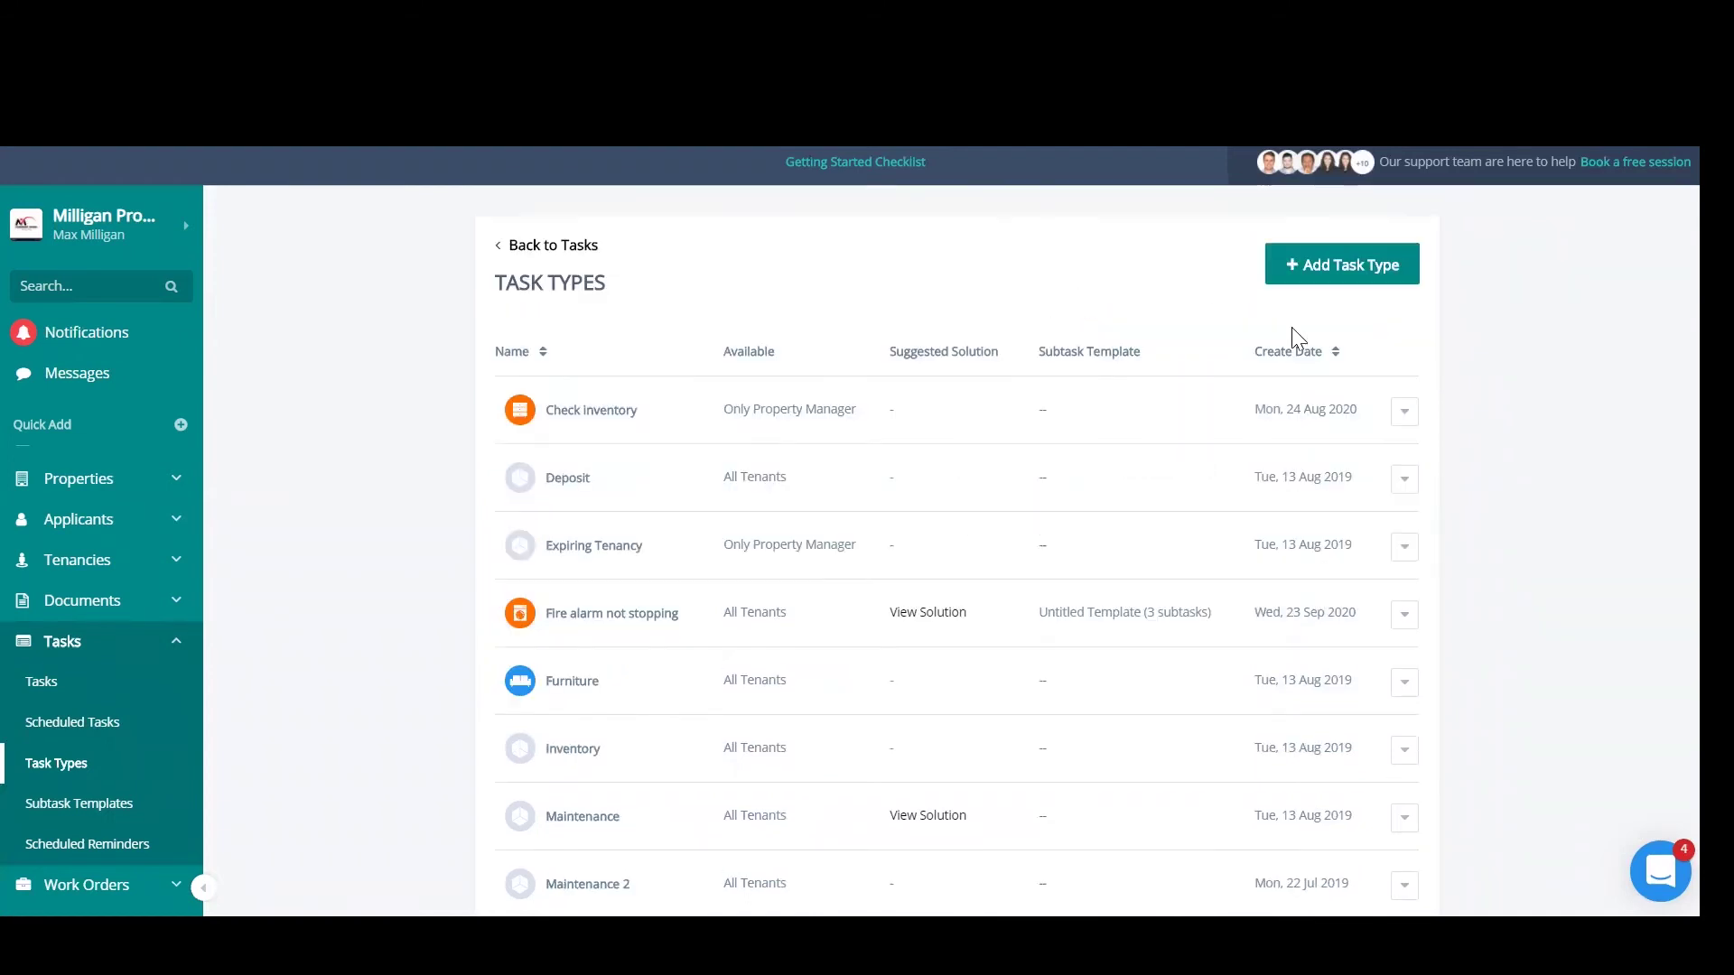
Start a new custom task type named Maintenance with an orange sink icon
{"action": "left_click", "coordinate": [1324, 271]}
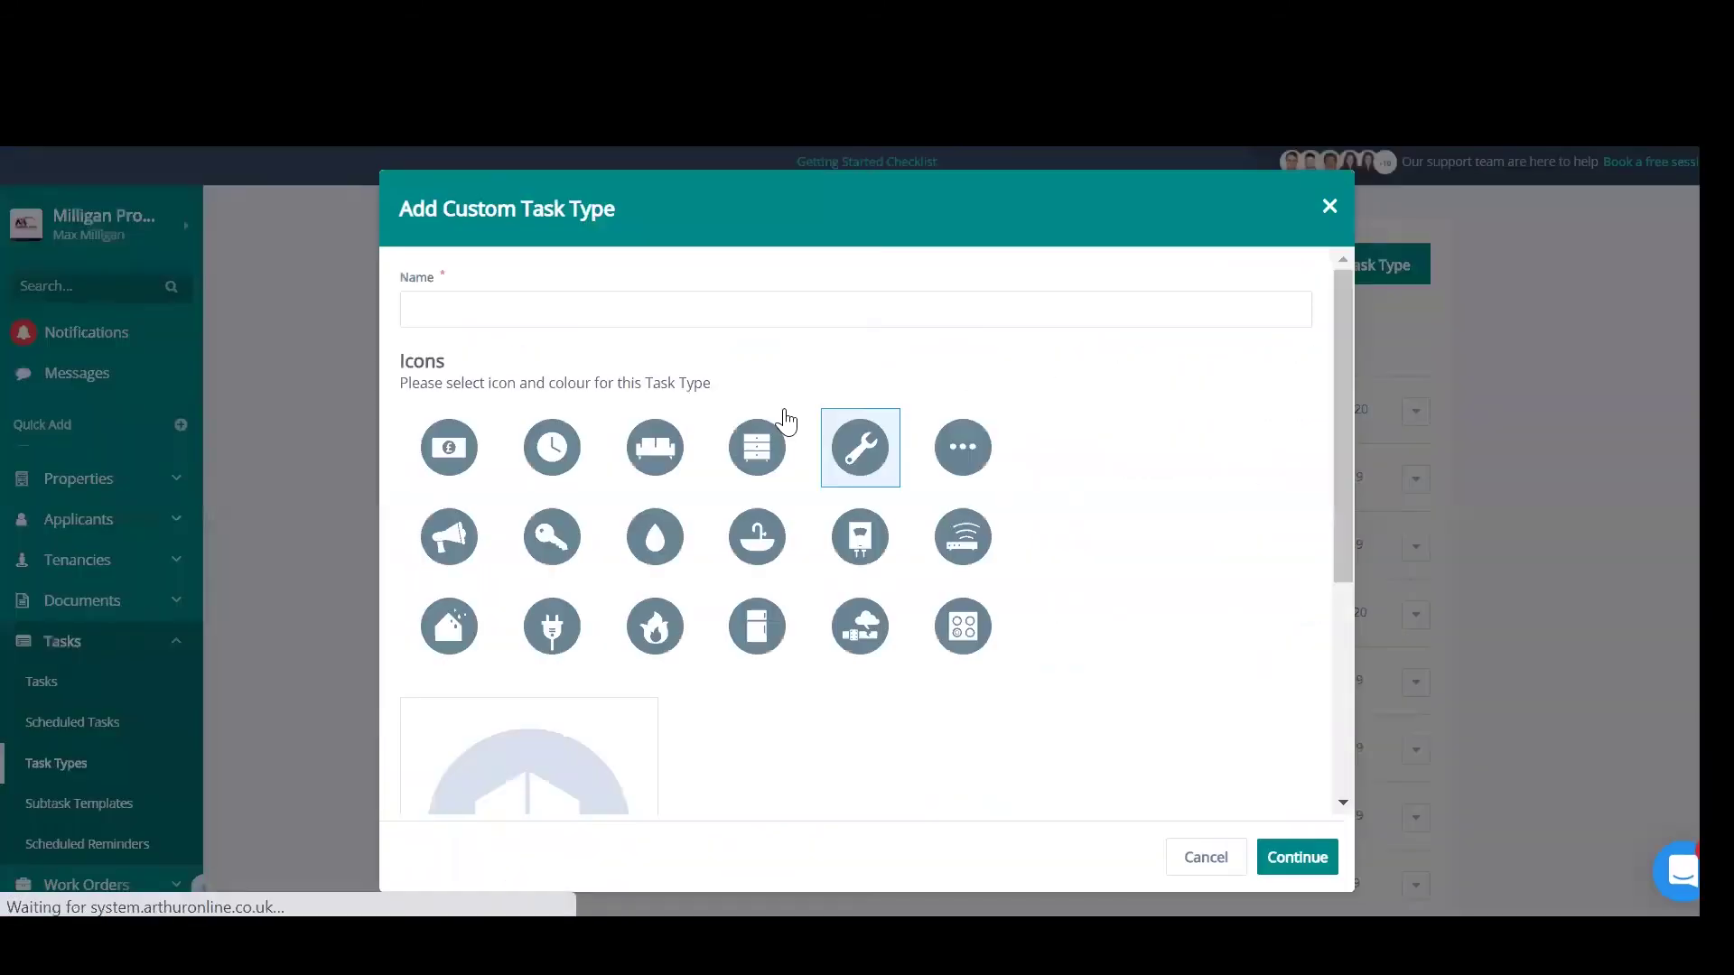
{"action": "left_click", "coordinate": [548, 312]}
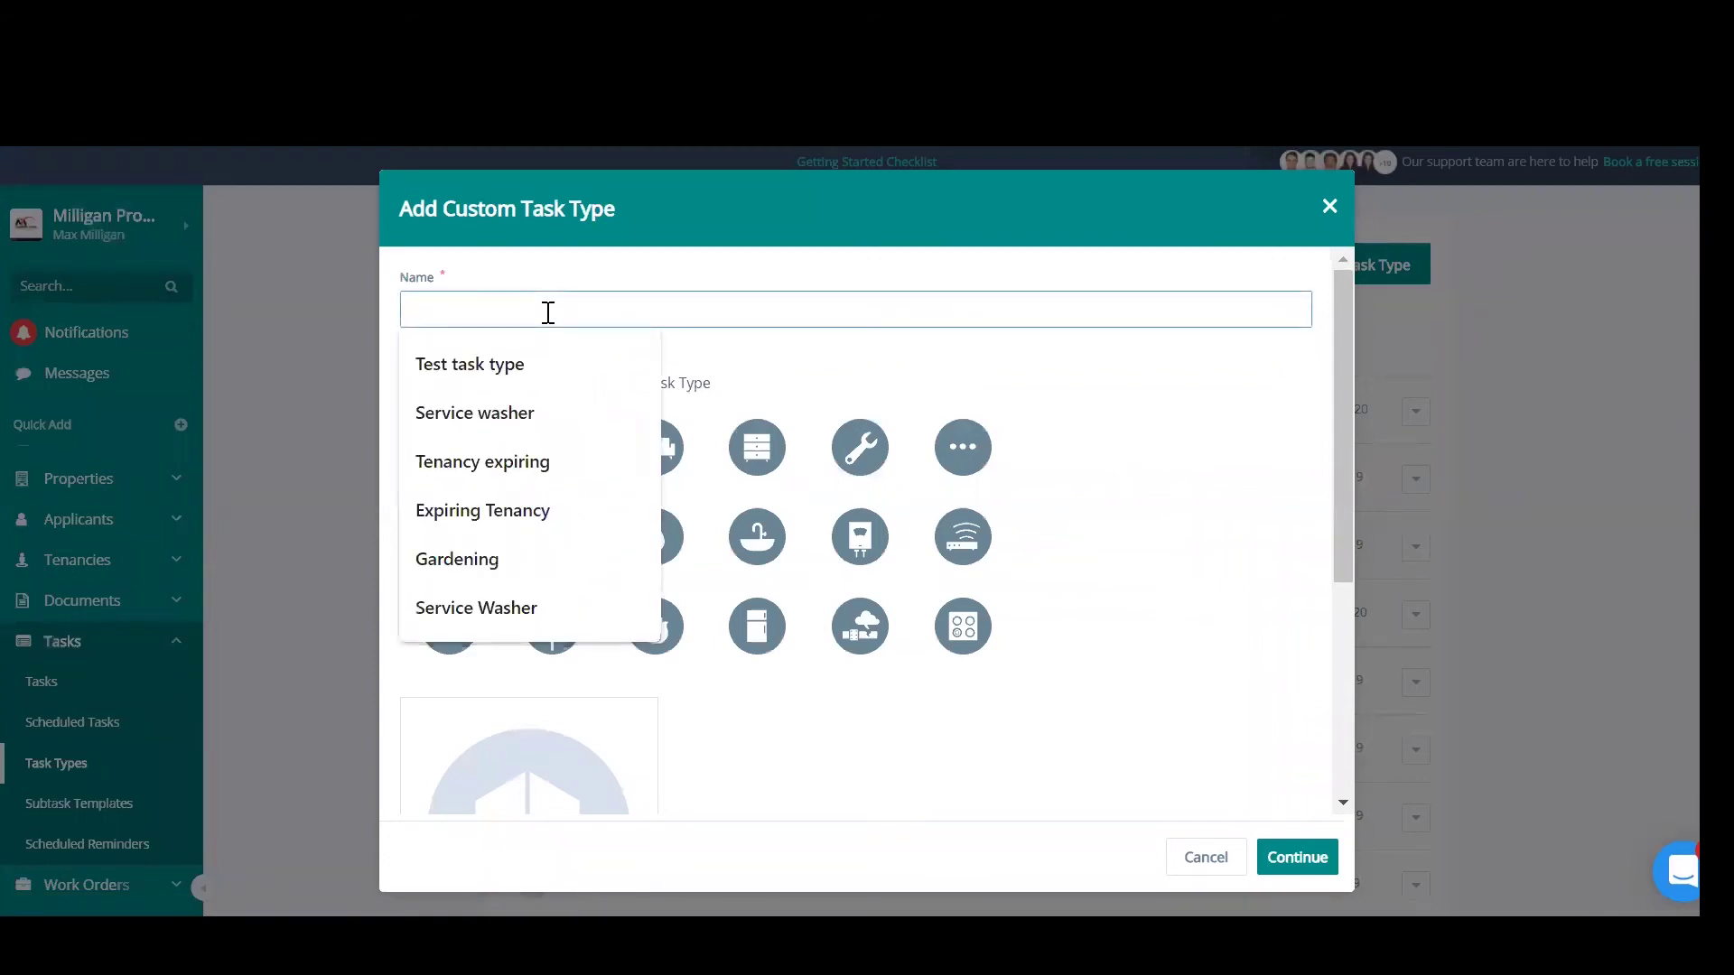
{"action": "type", "text": "Maintenence"}
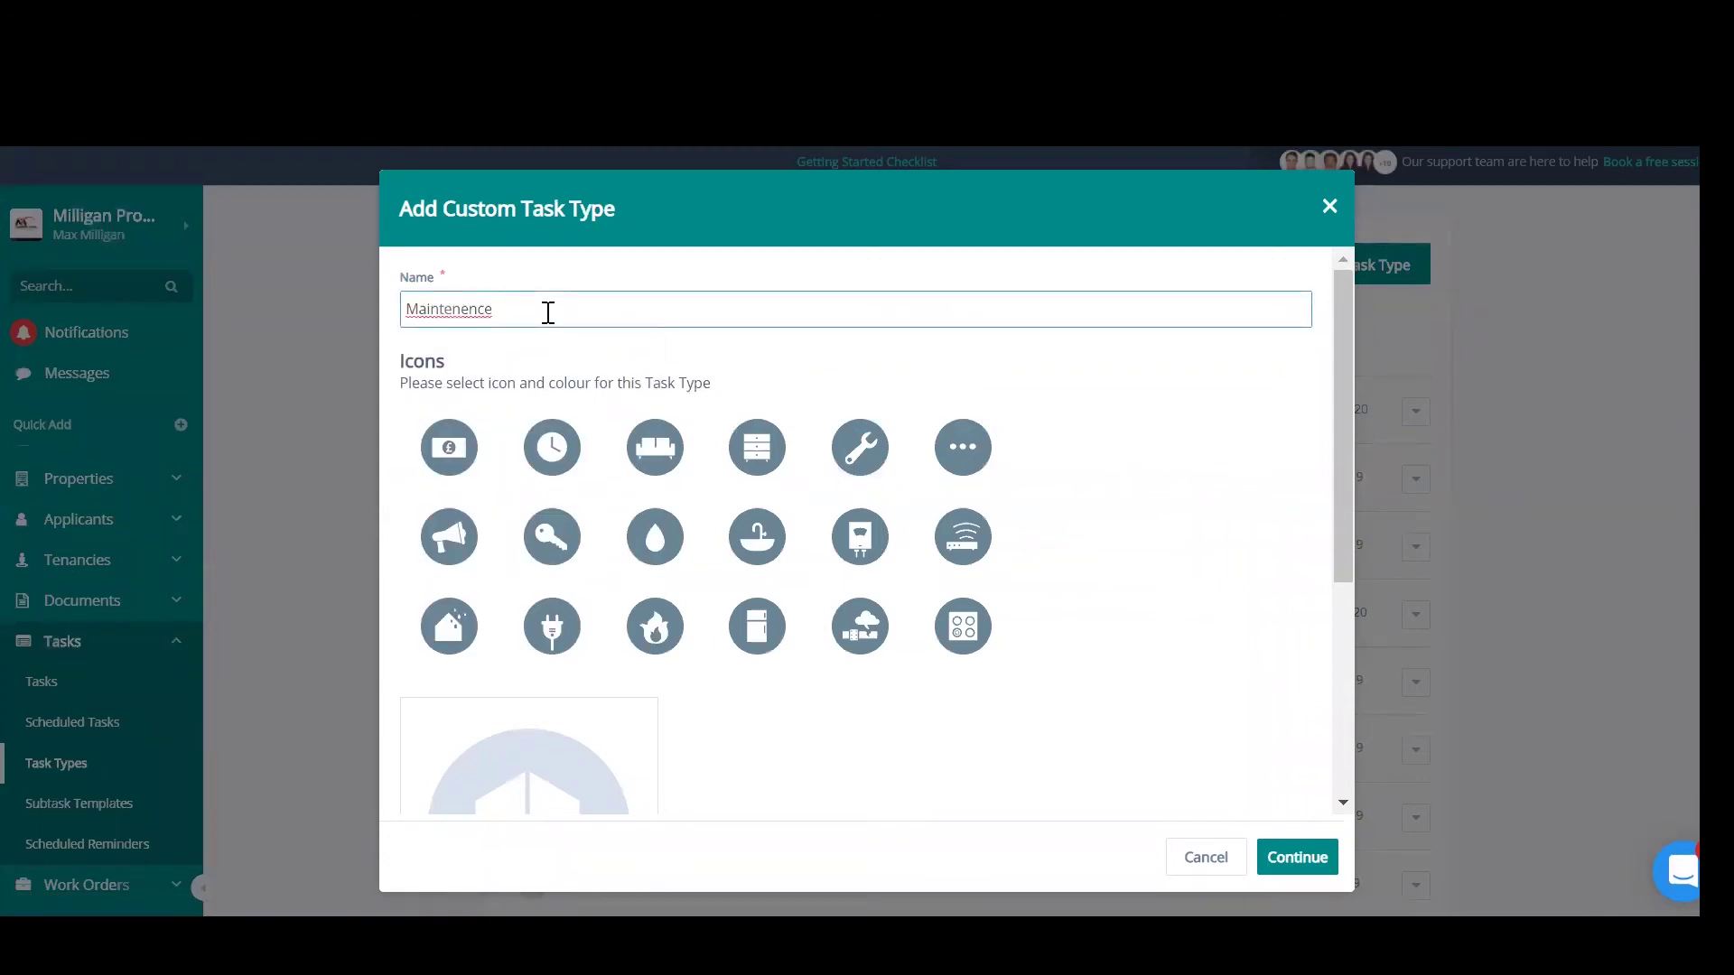
{"action": "right_click", "coordinate": [456, 307]}
{"action": "left_click", "coordinate": [501, 323]}
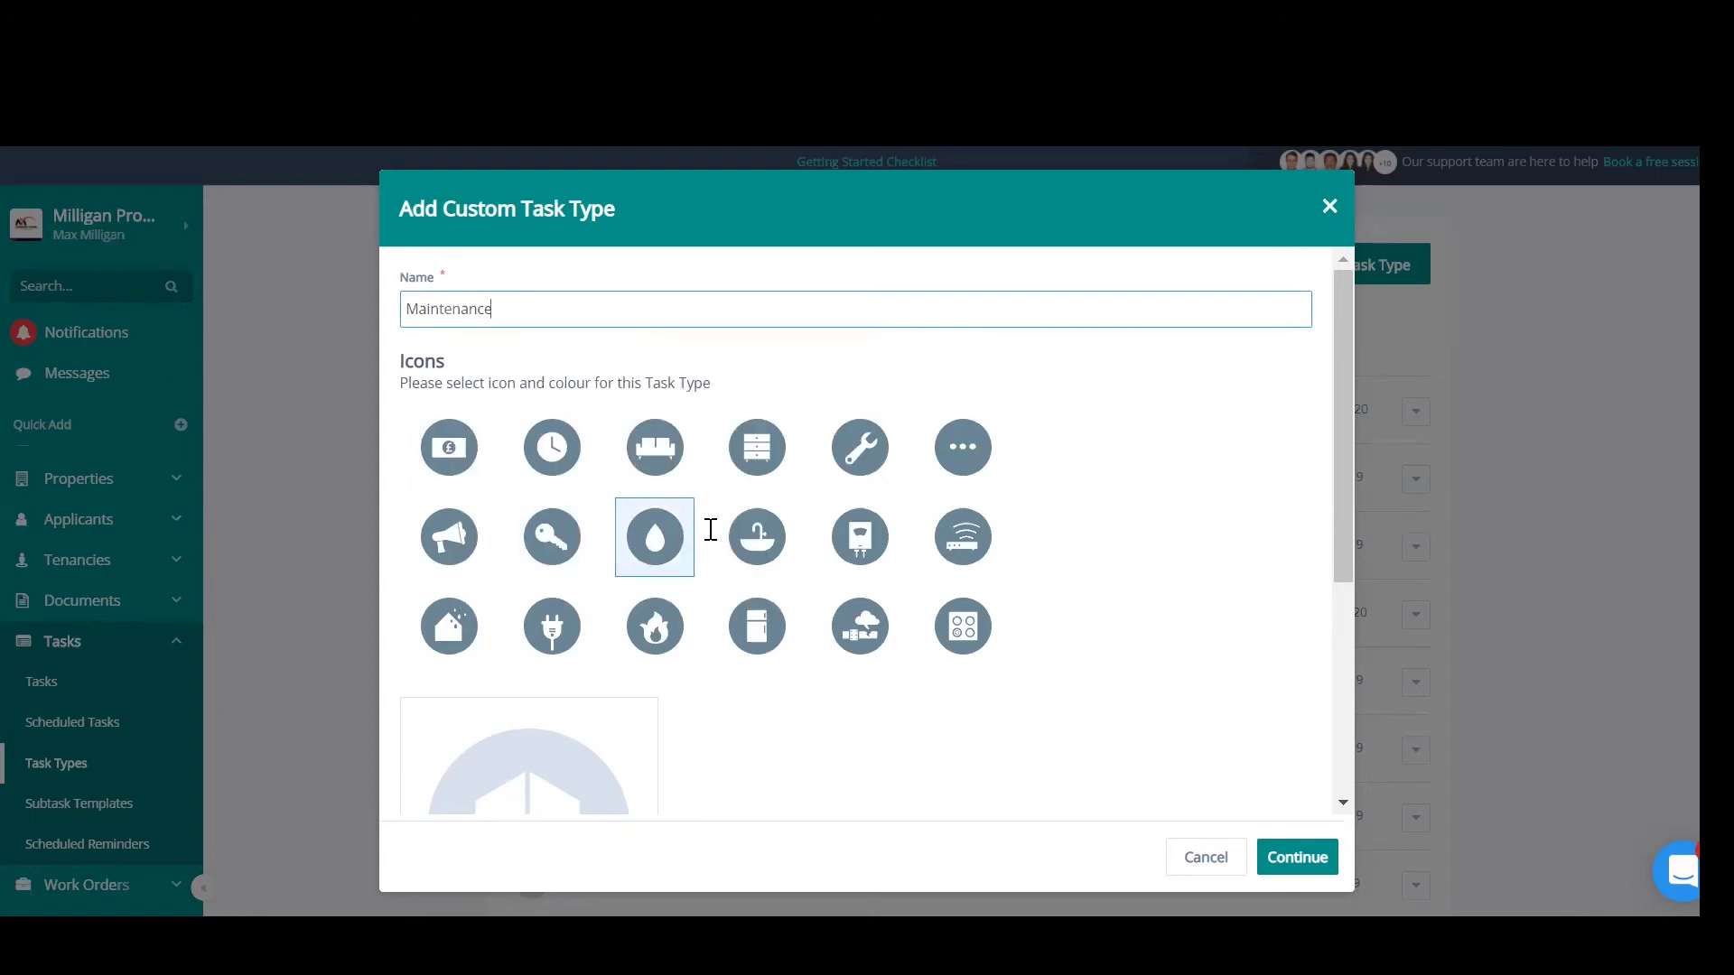
{"action": "left_click", "coordinate": [774, 544]}
{"action": "scroll", "coordinate": [767, 541], "scroll_direction": "down", "scroll_amount": 5}
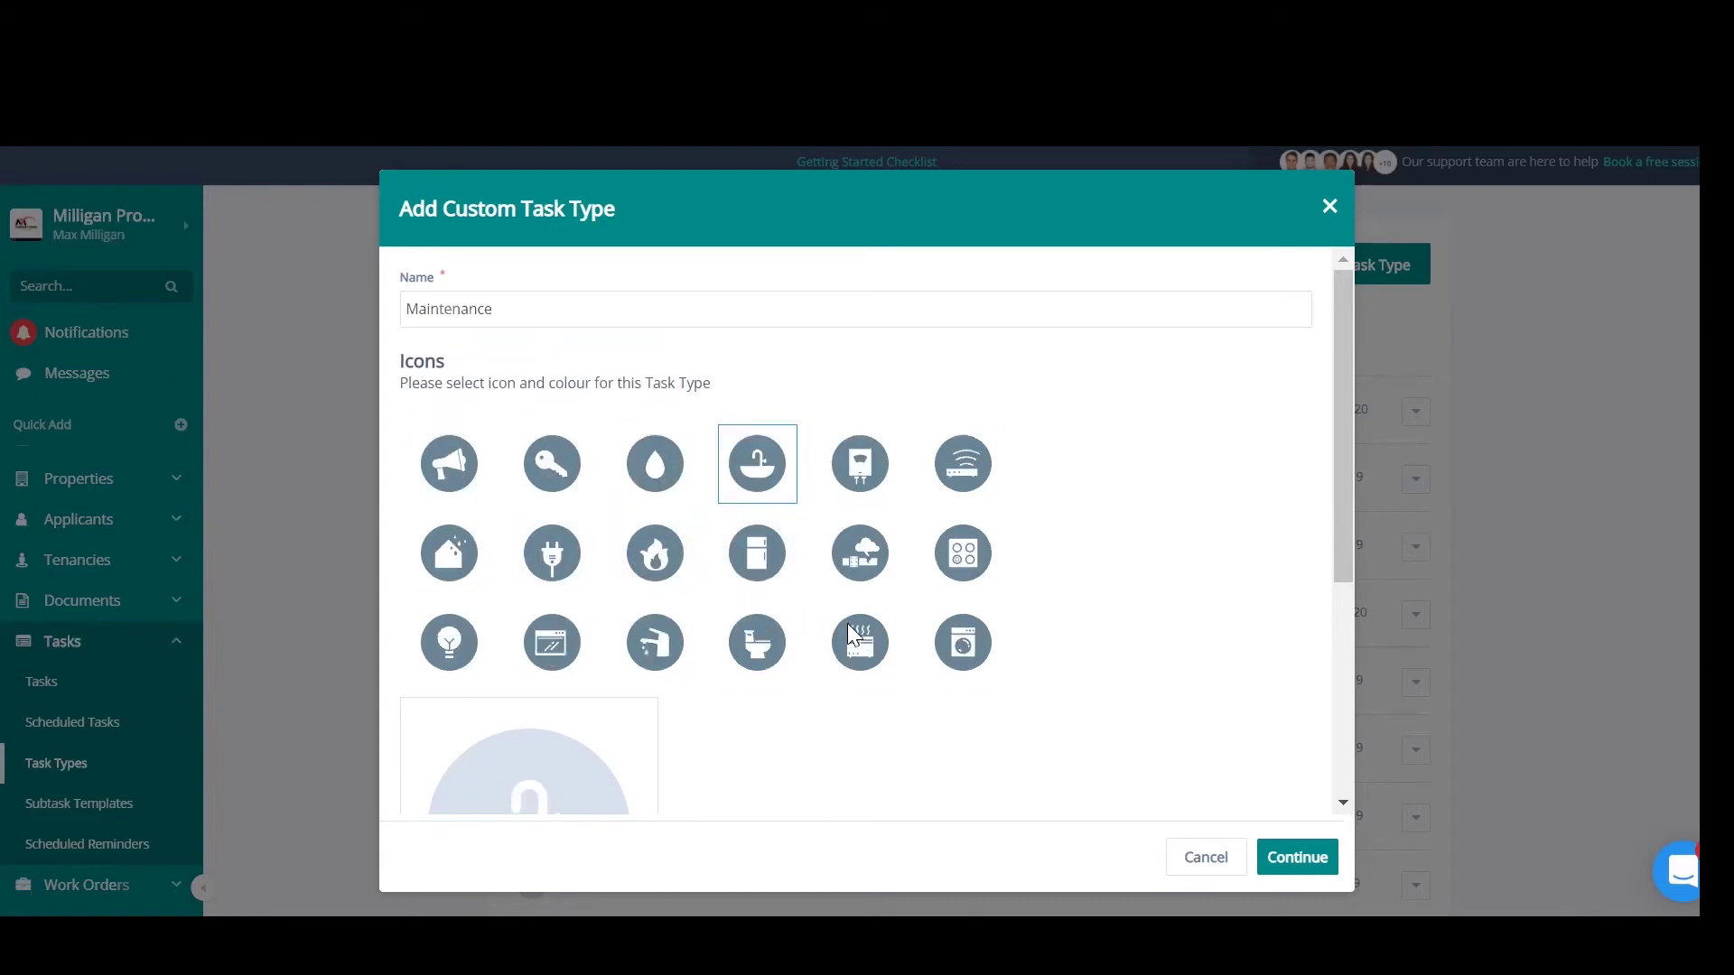
{"action": "left_click", "coordinate": [470, 603]}
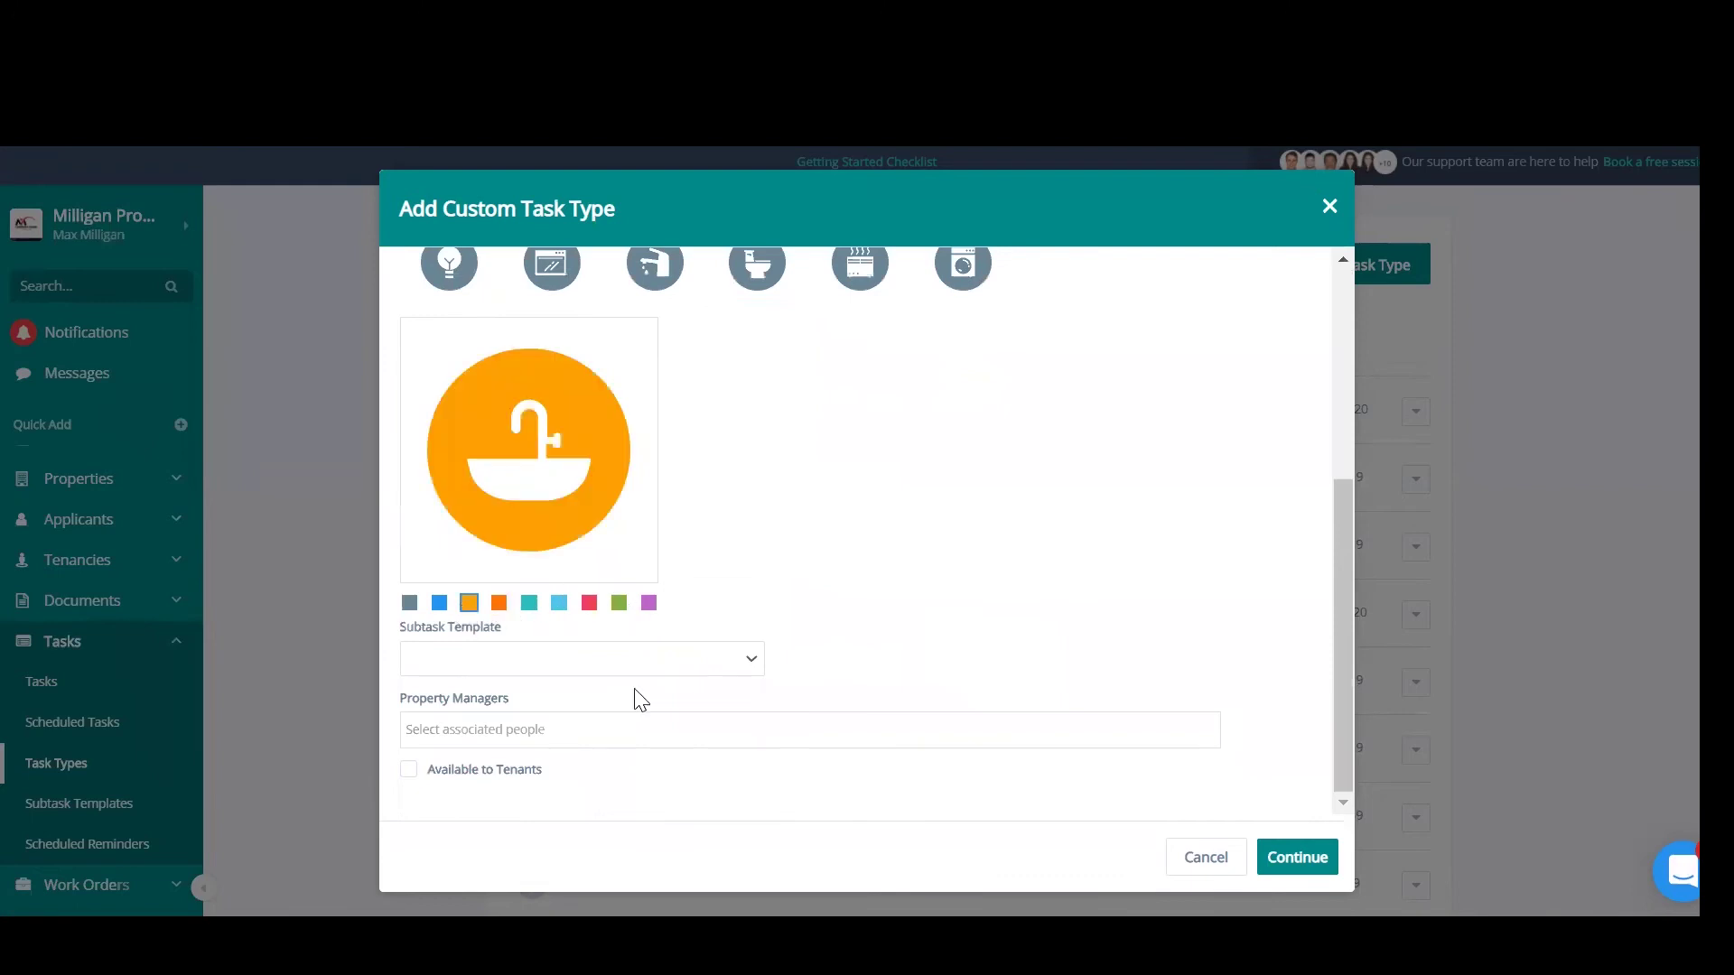
Attach the Move out checks template, assign a property manager, and make it available to tenants
{"action": "left_click", "coordinate": [691, 667]}
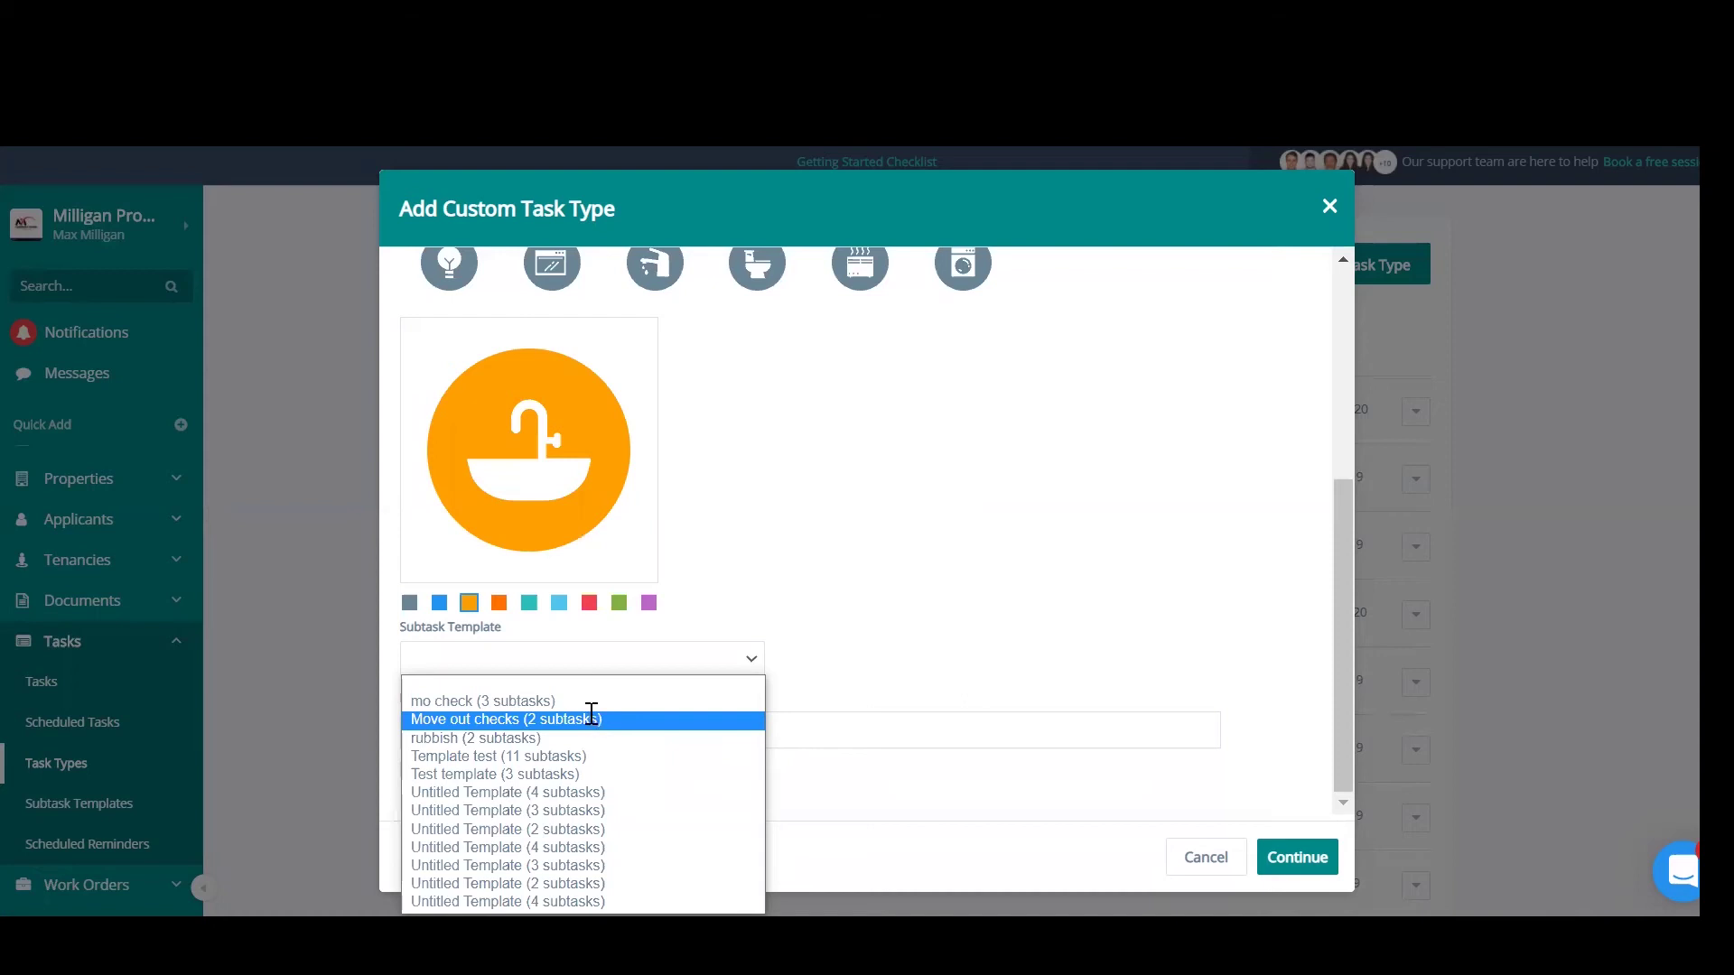
{"action": "left_click", "coordinate": [591, 719]}
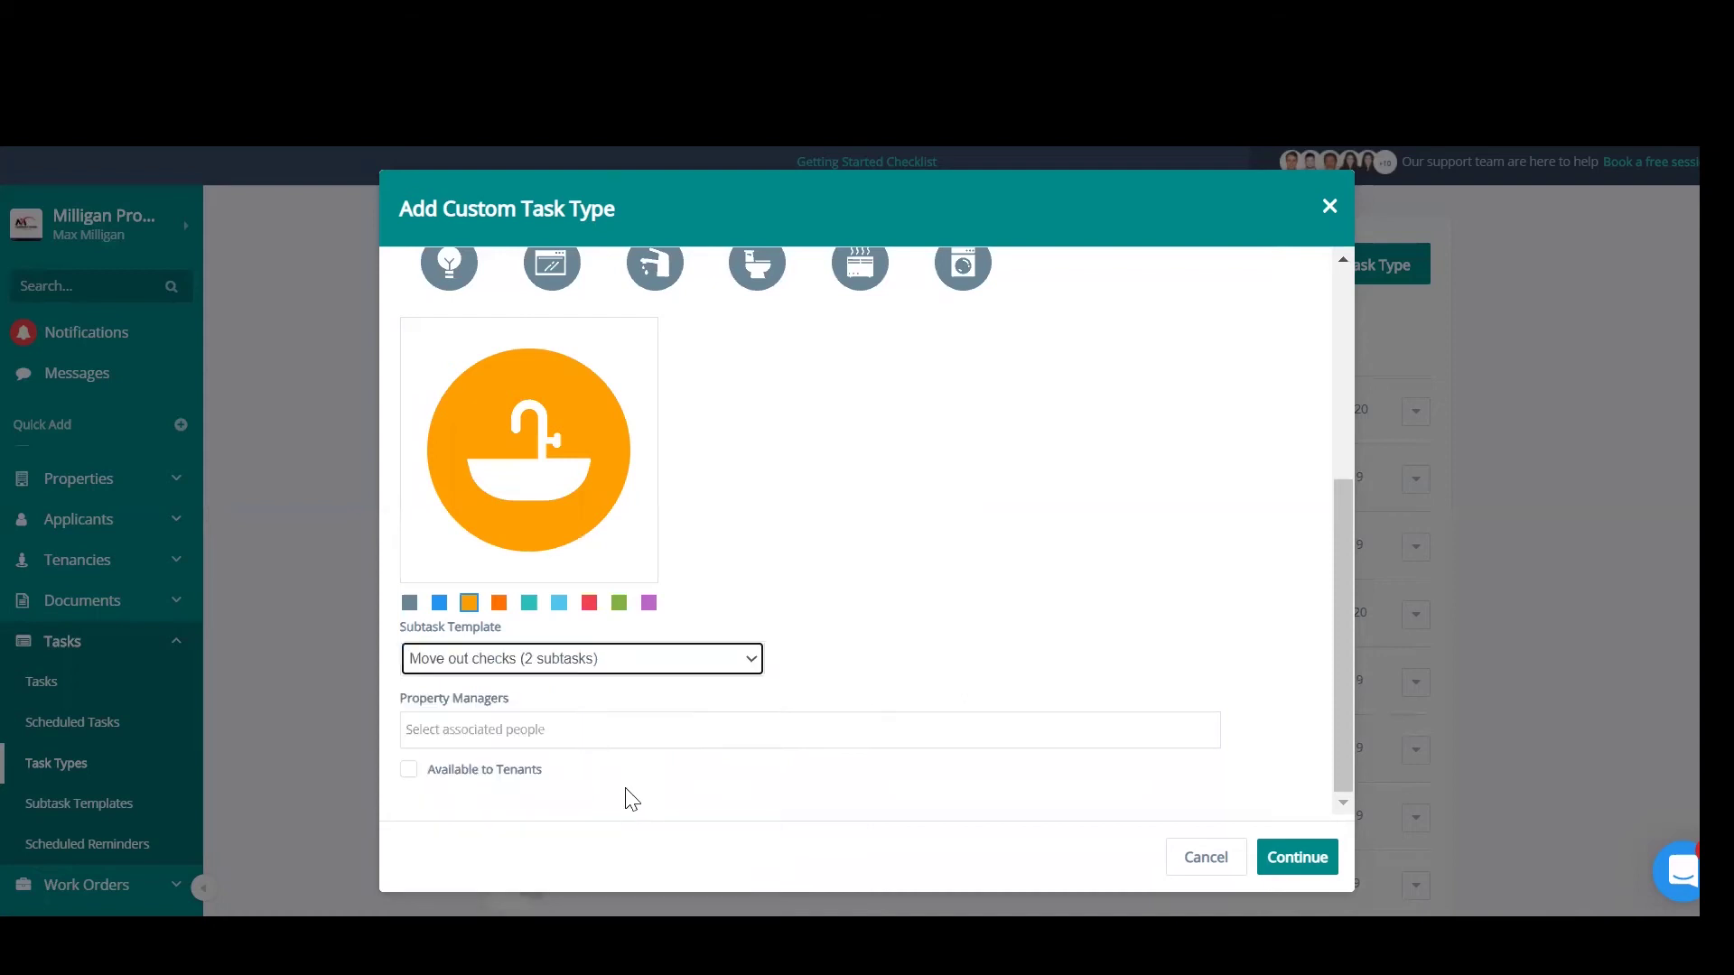
{"action": "left_click", "coordinate": [740, 733]}
{"action": "left_click", "coordinate": [598, 598]}
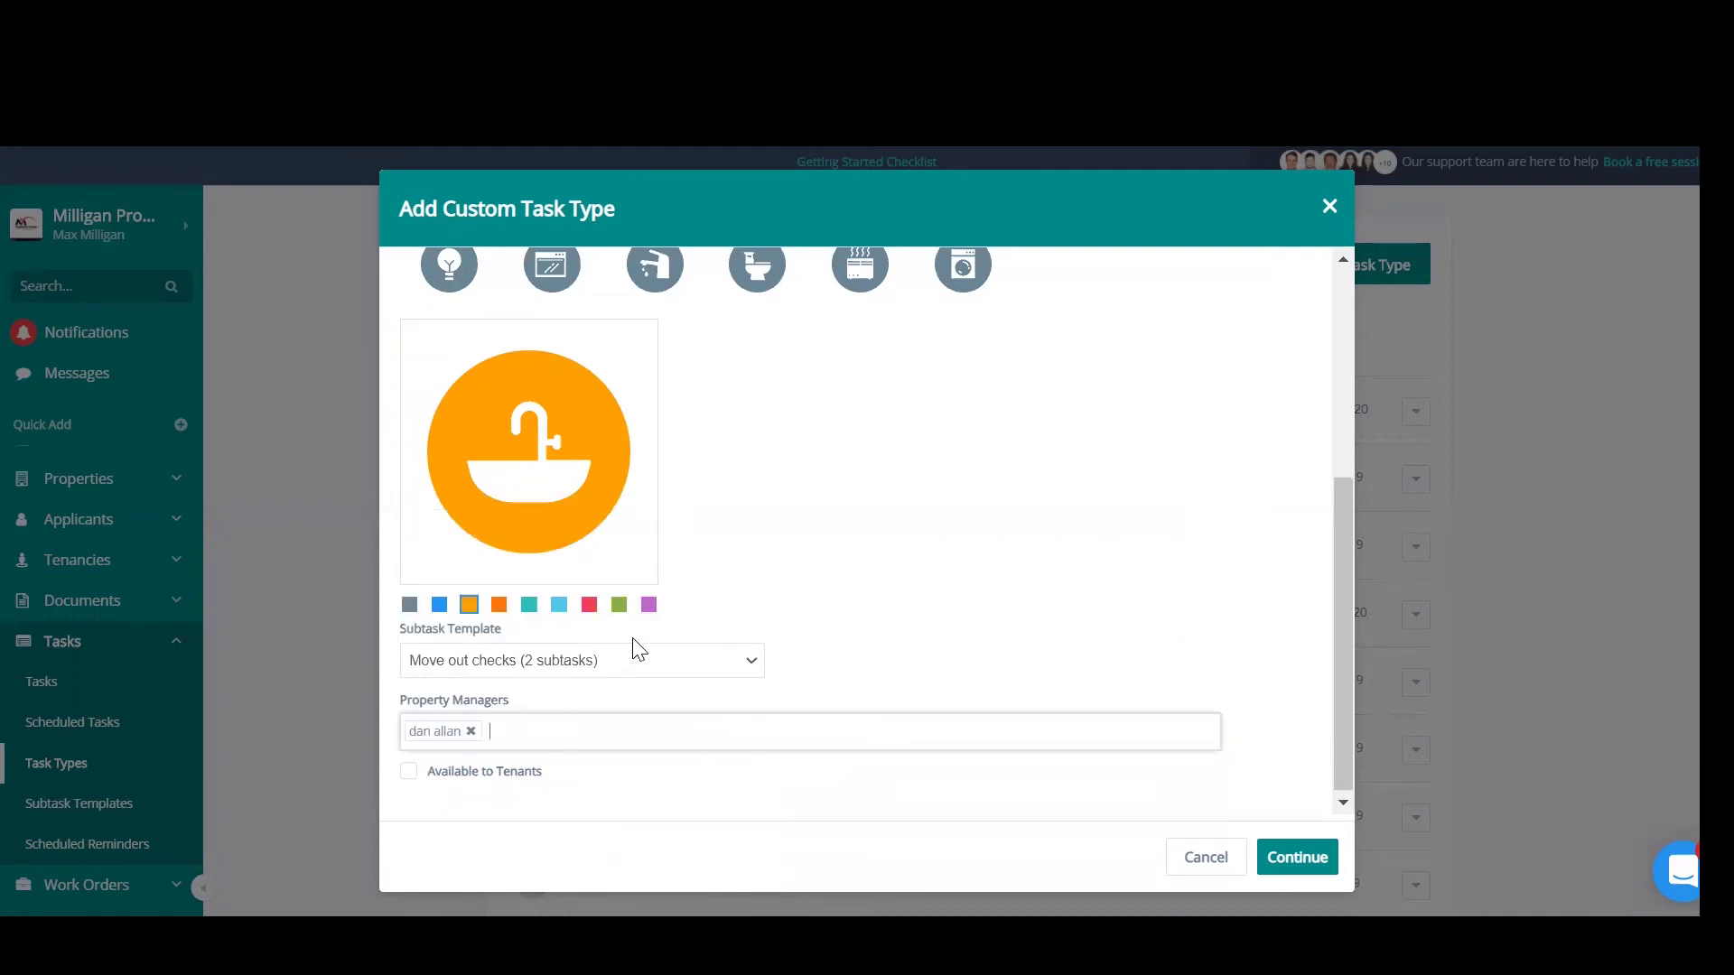
{"action": "scroll", "coordinate": [650, 451], "scroll_direction": "up", "scroll_amount": 4}
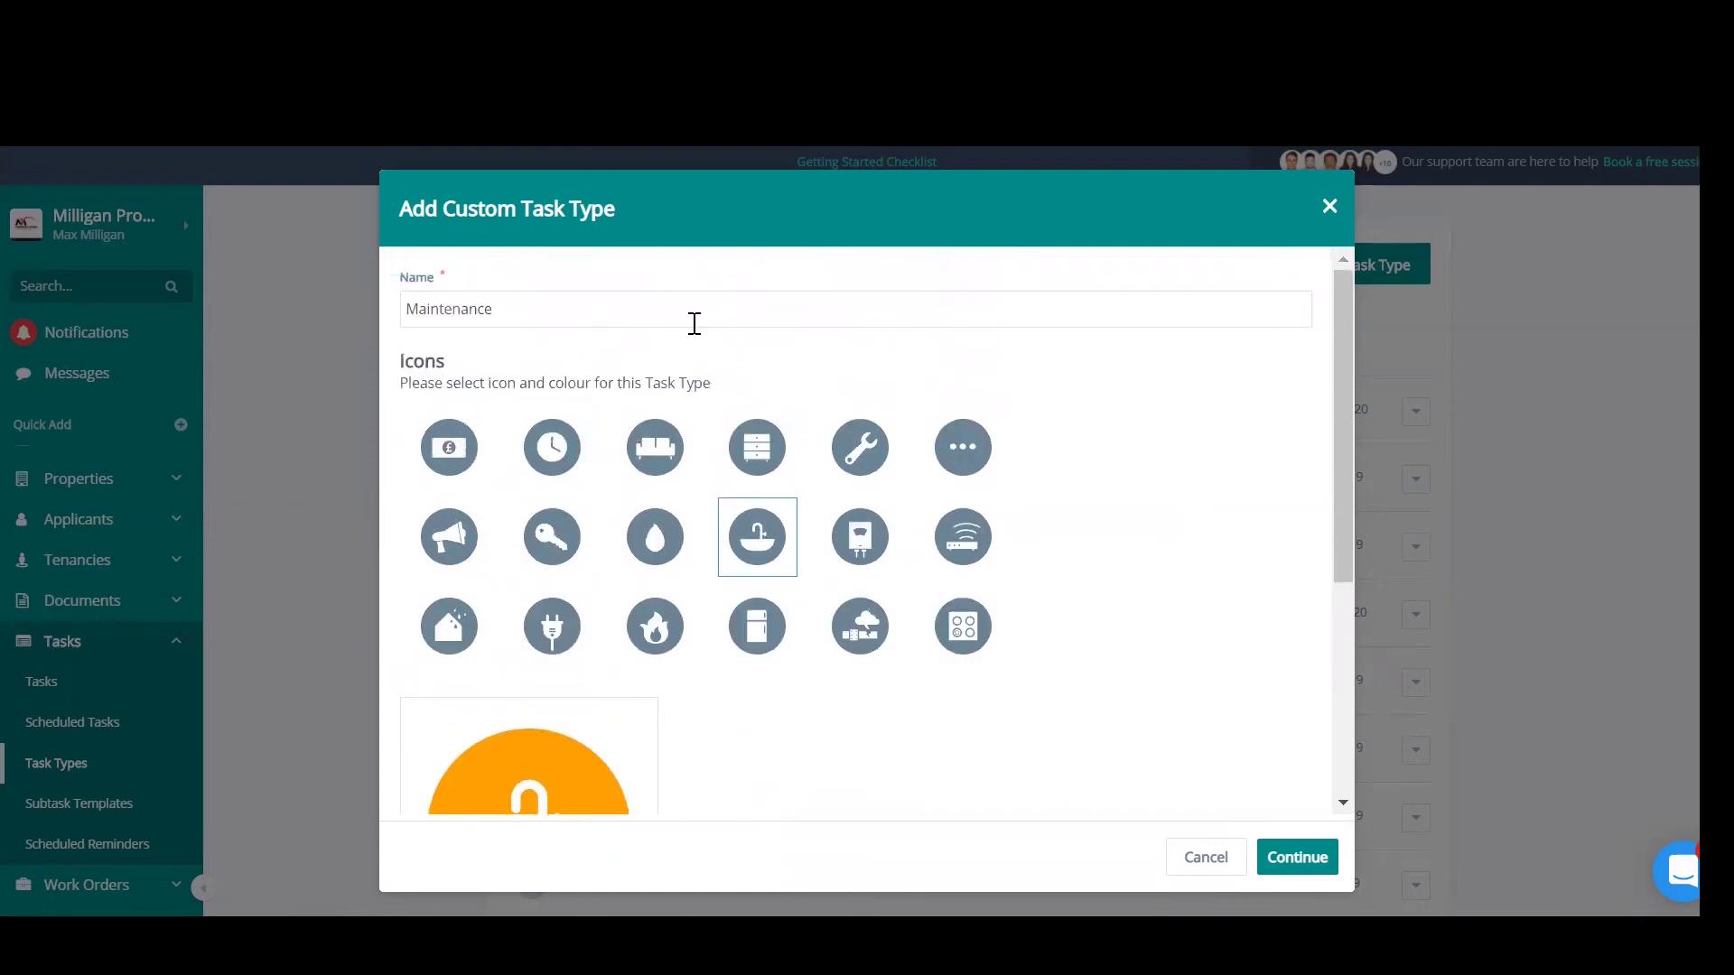
{"action": "scroll", "coordinate": [714, 434], "scroll_direction": "down", "scroll_amount": 4}
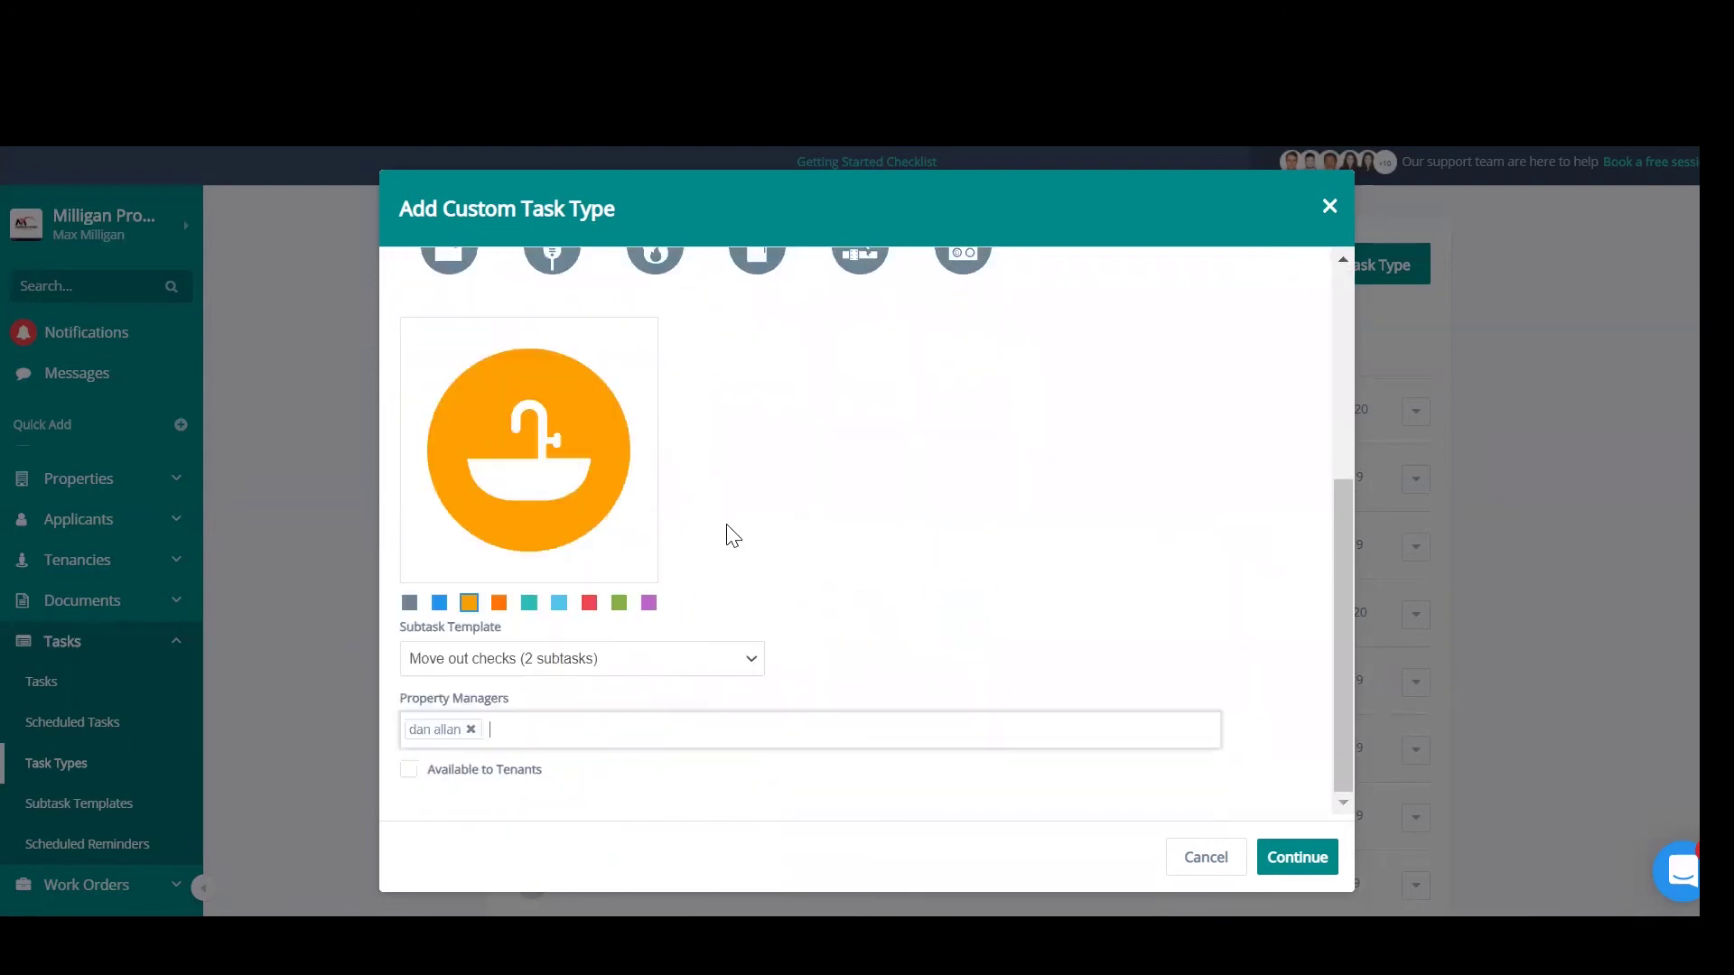
{"action": "left_click", "coordinate": [408, 770]}
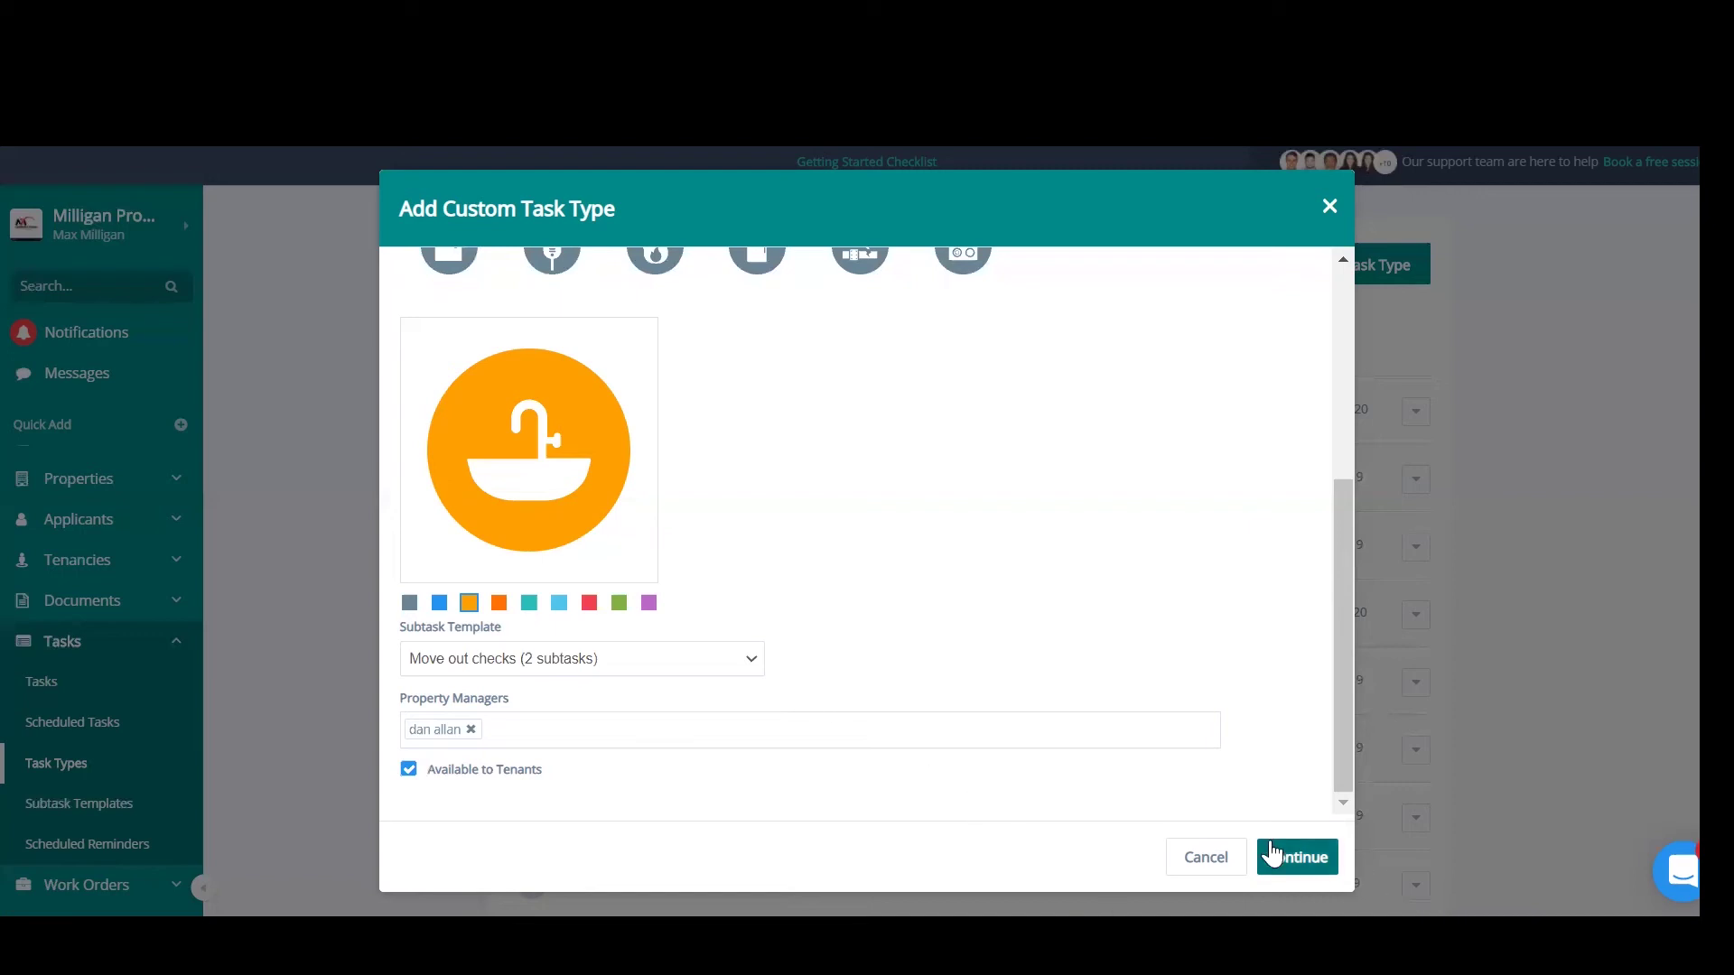
Create the type and save the suggested solution 'Press red button twice and turn key clockwise'
{"action": "left_click", "coordinate": [1271, 859]}
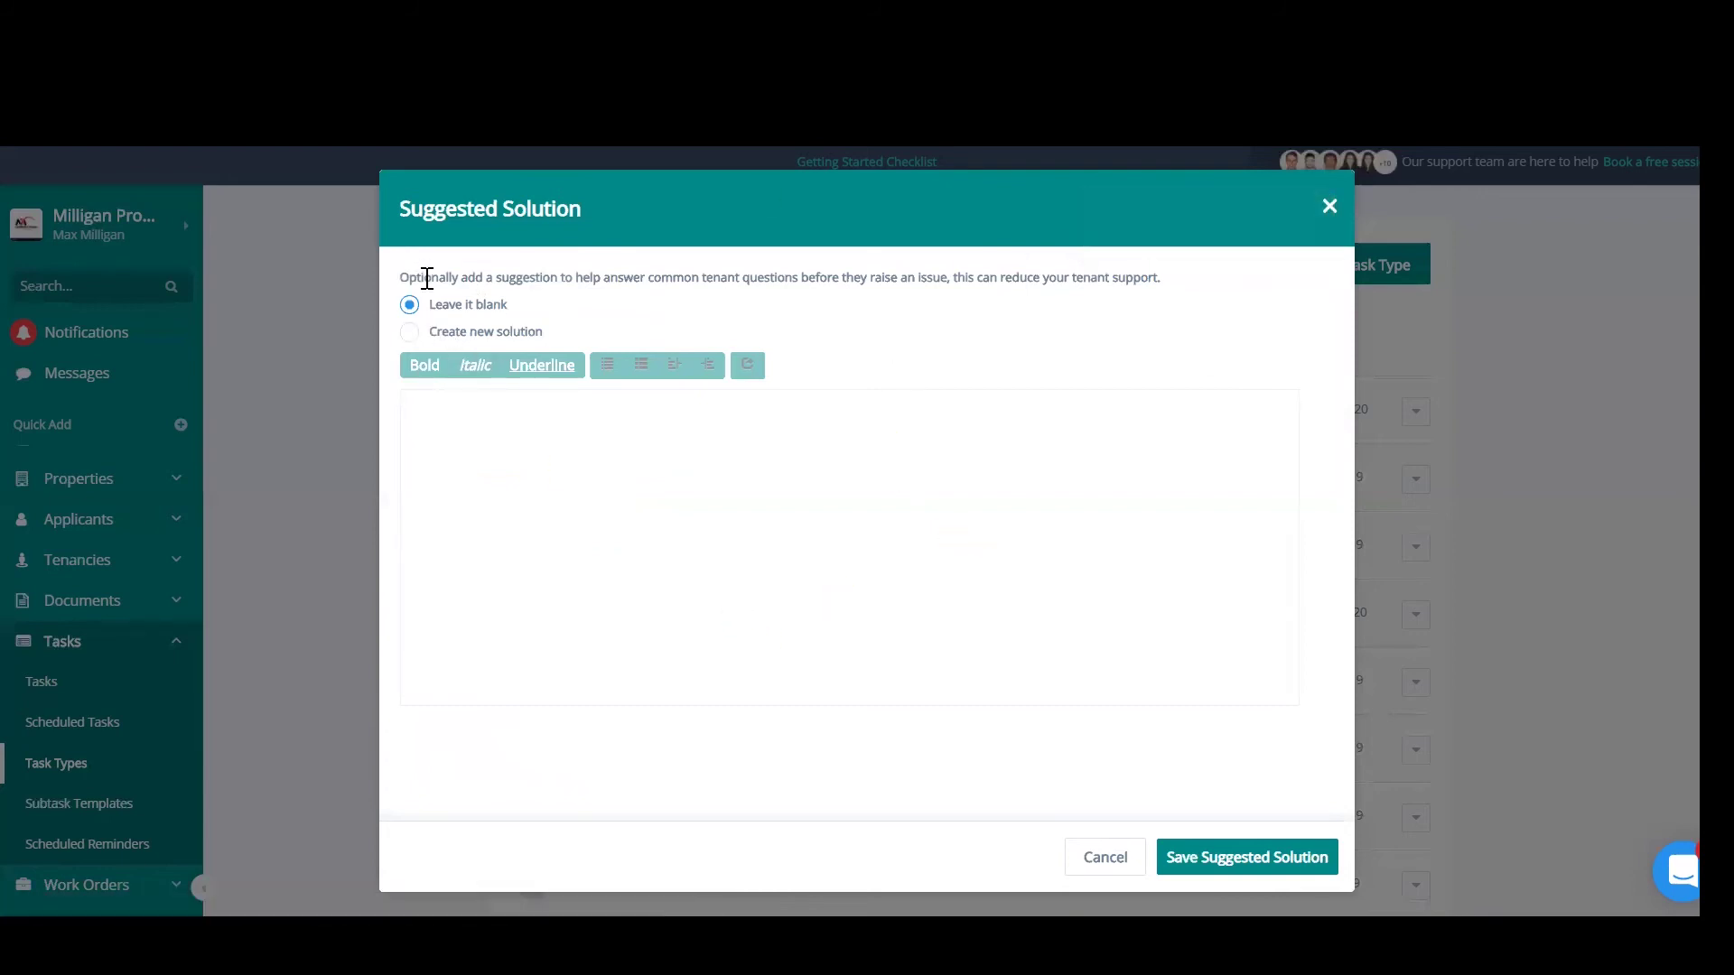
{"action": "left_click", "coordinate": [411, 333]}
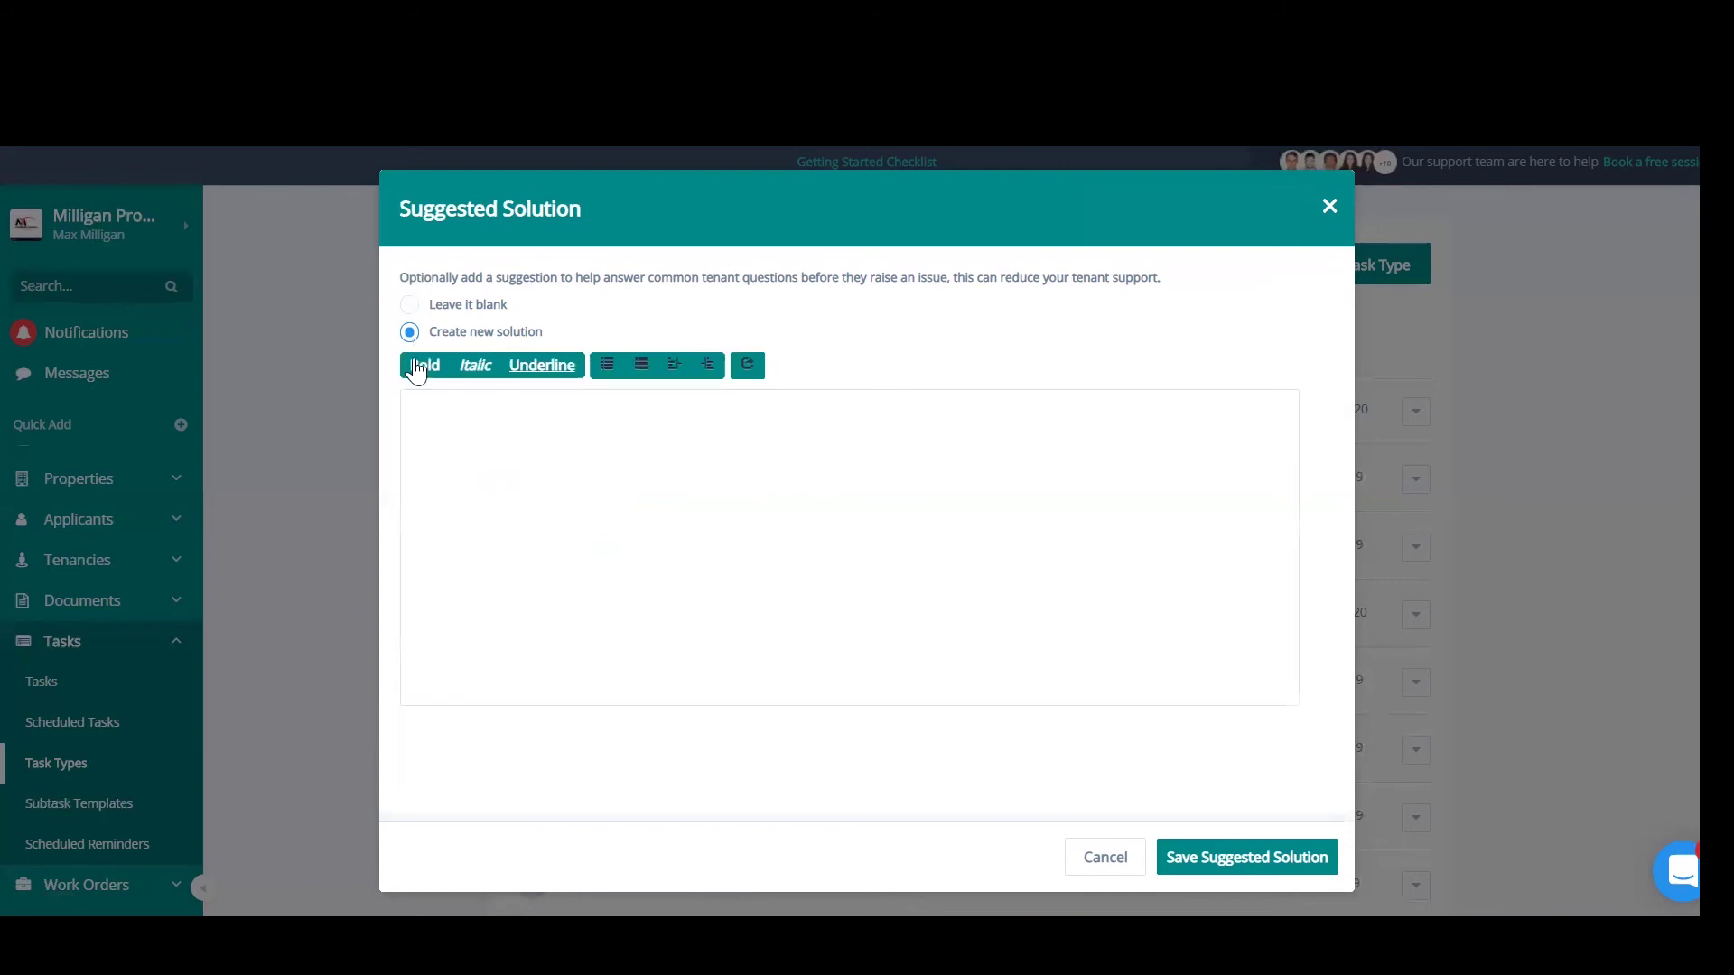
{"action": "left_click", "coordinate": [458, 437]}
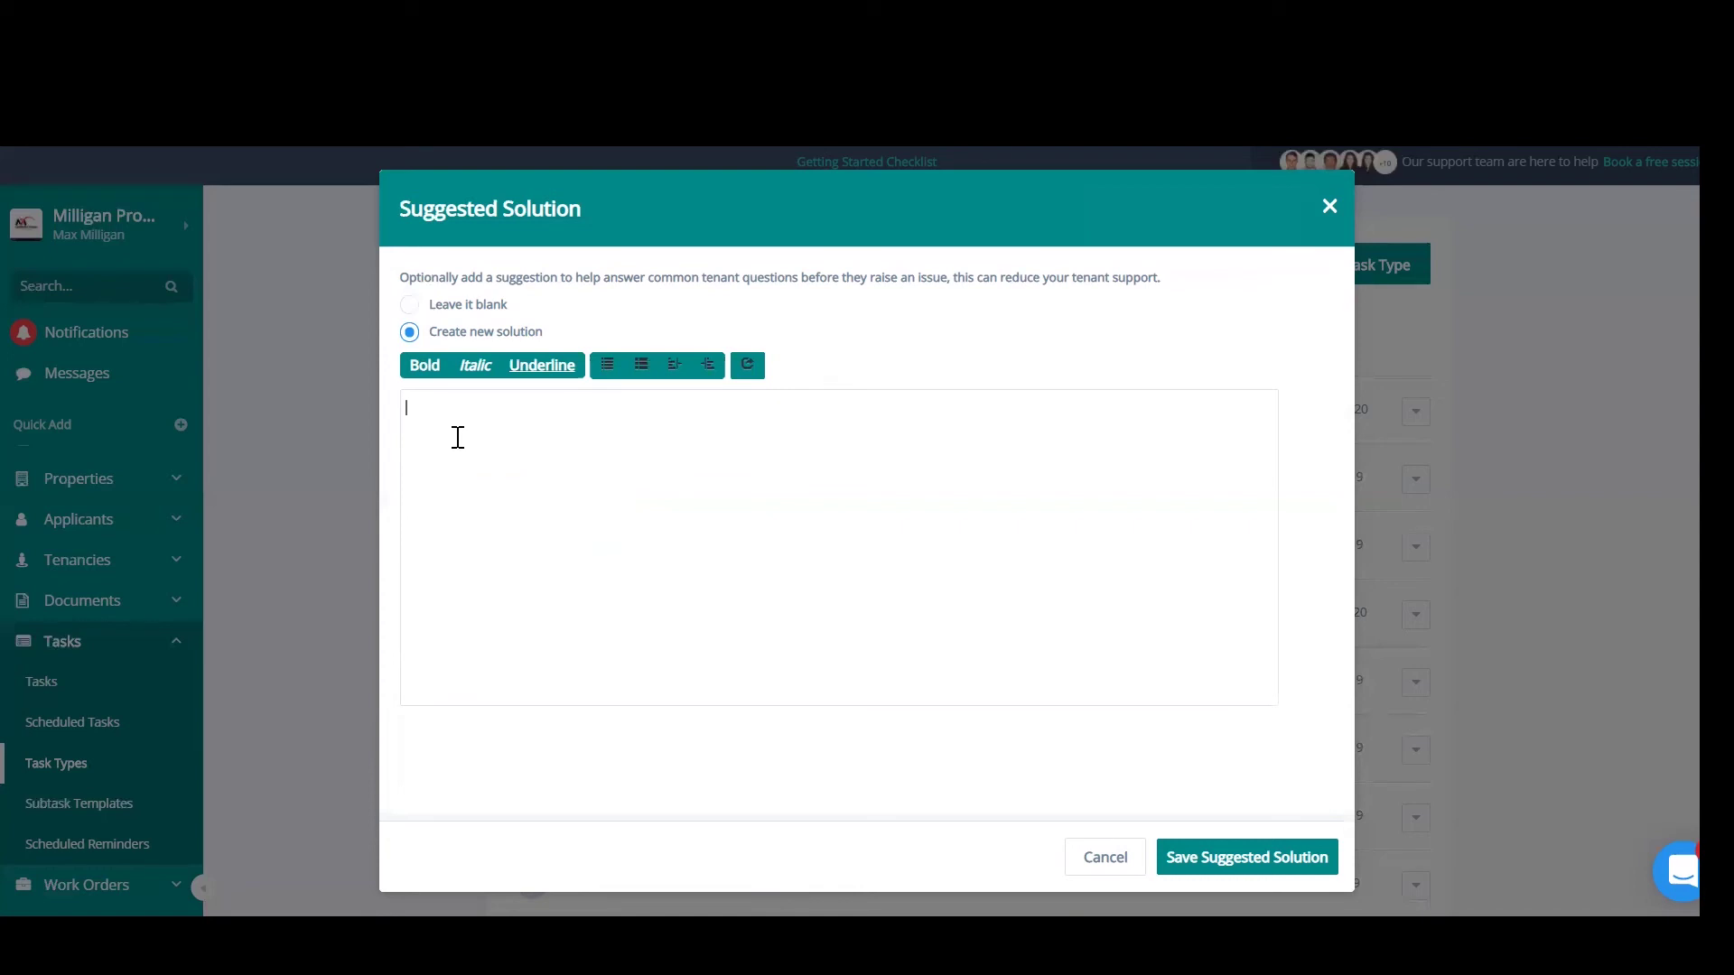
{"action": "type", "text": "Press red button twice and tu"}
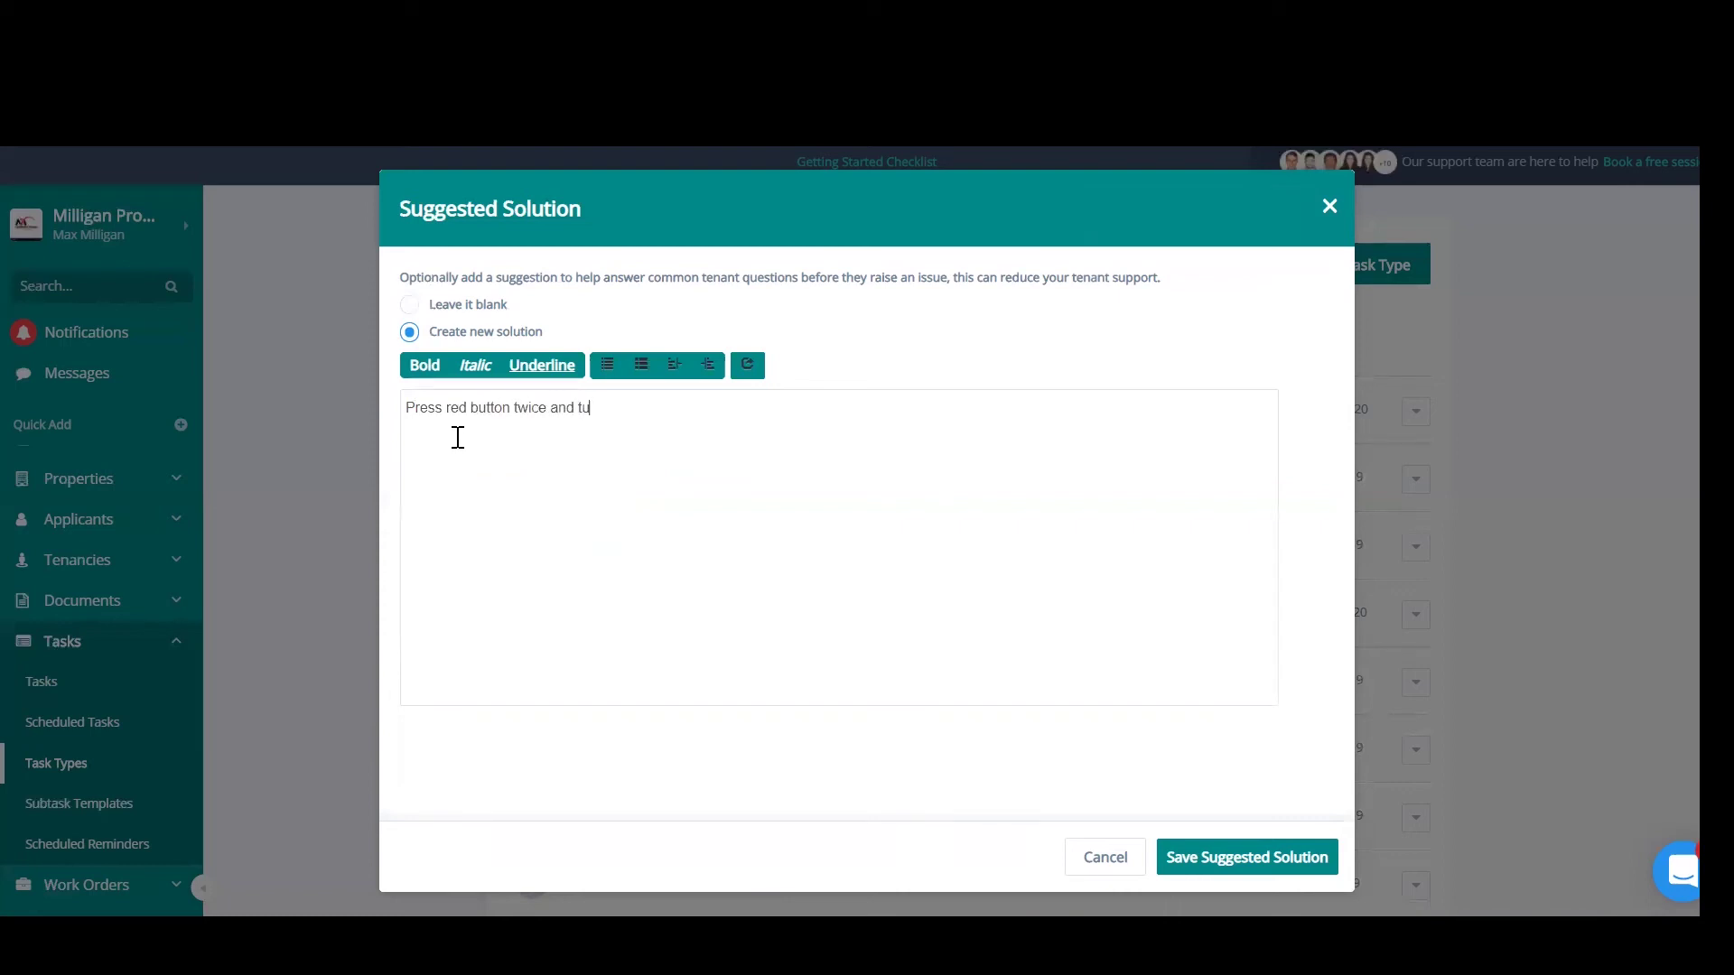
{"action": "type", "text": "rn key clockwise"}
{"action": "left_click", "coordinate": [1260, 856]}
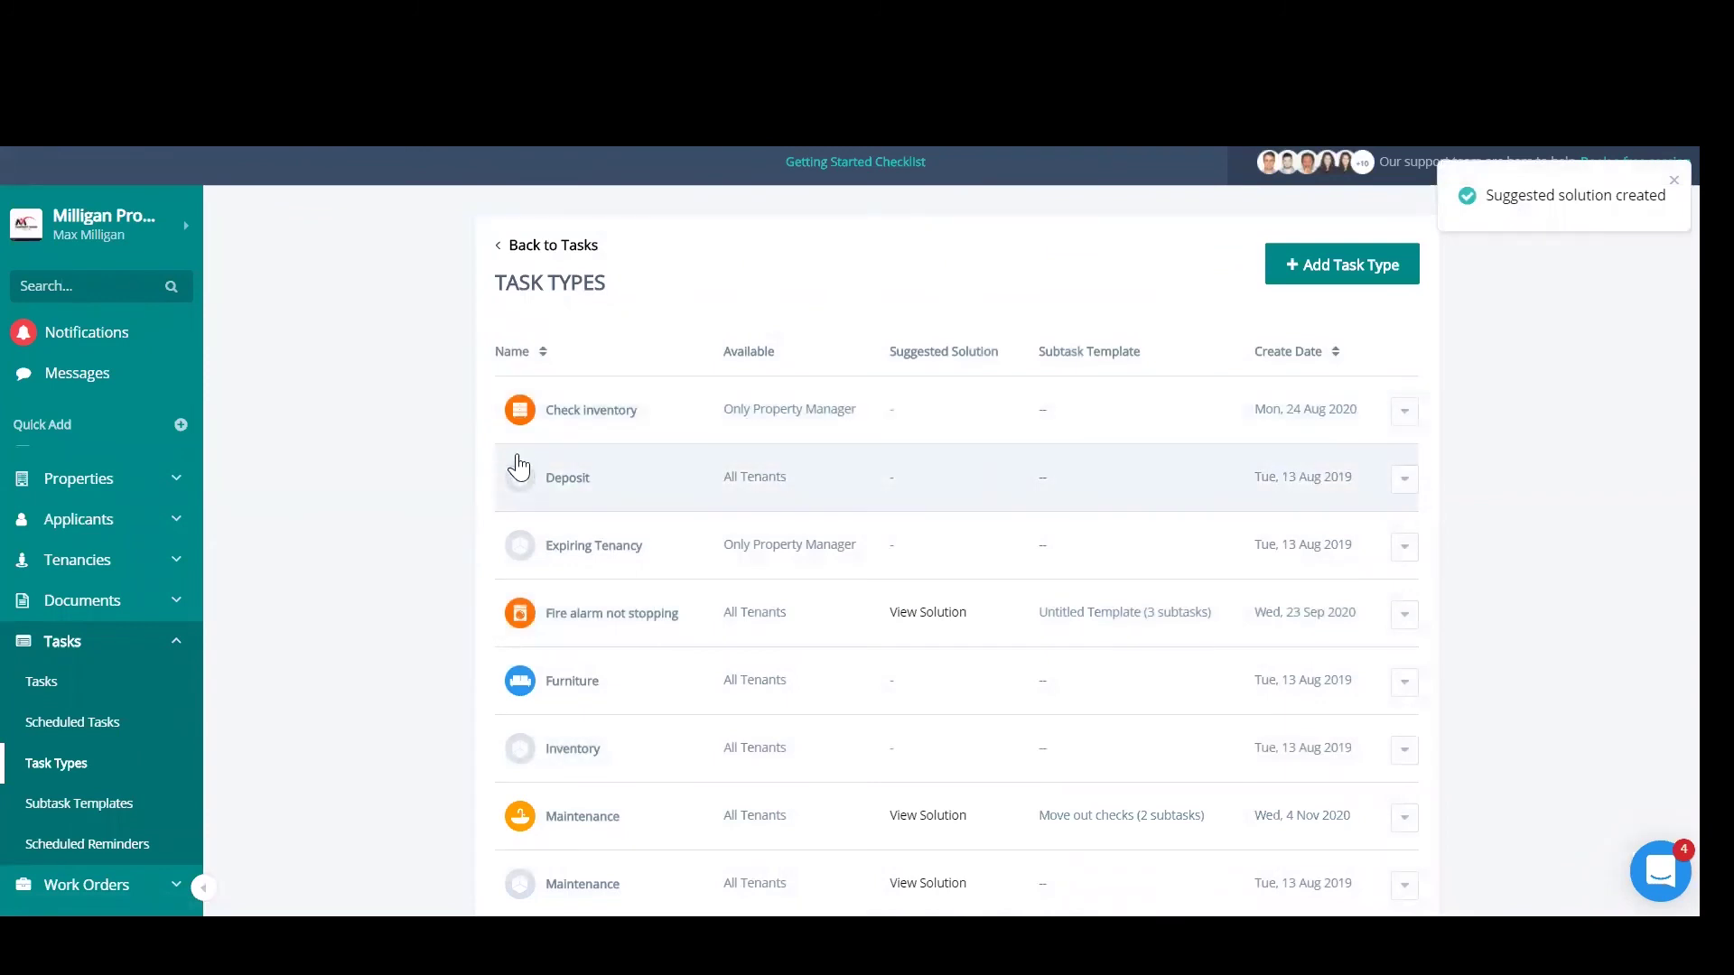
Open Subtask Templates and start a new template named 'Template test'
{"action": "scroll", "coordinate": [289, 587], "scroll_direction": "down", "scroll_amount": 2}
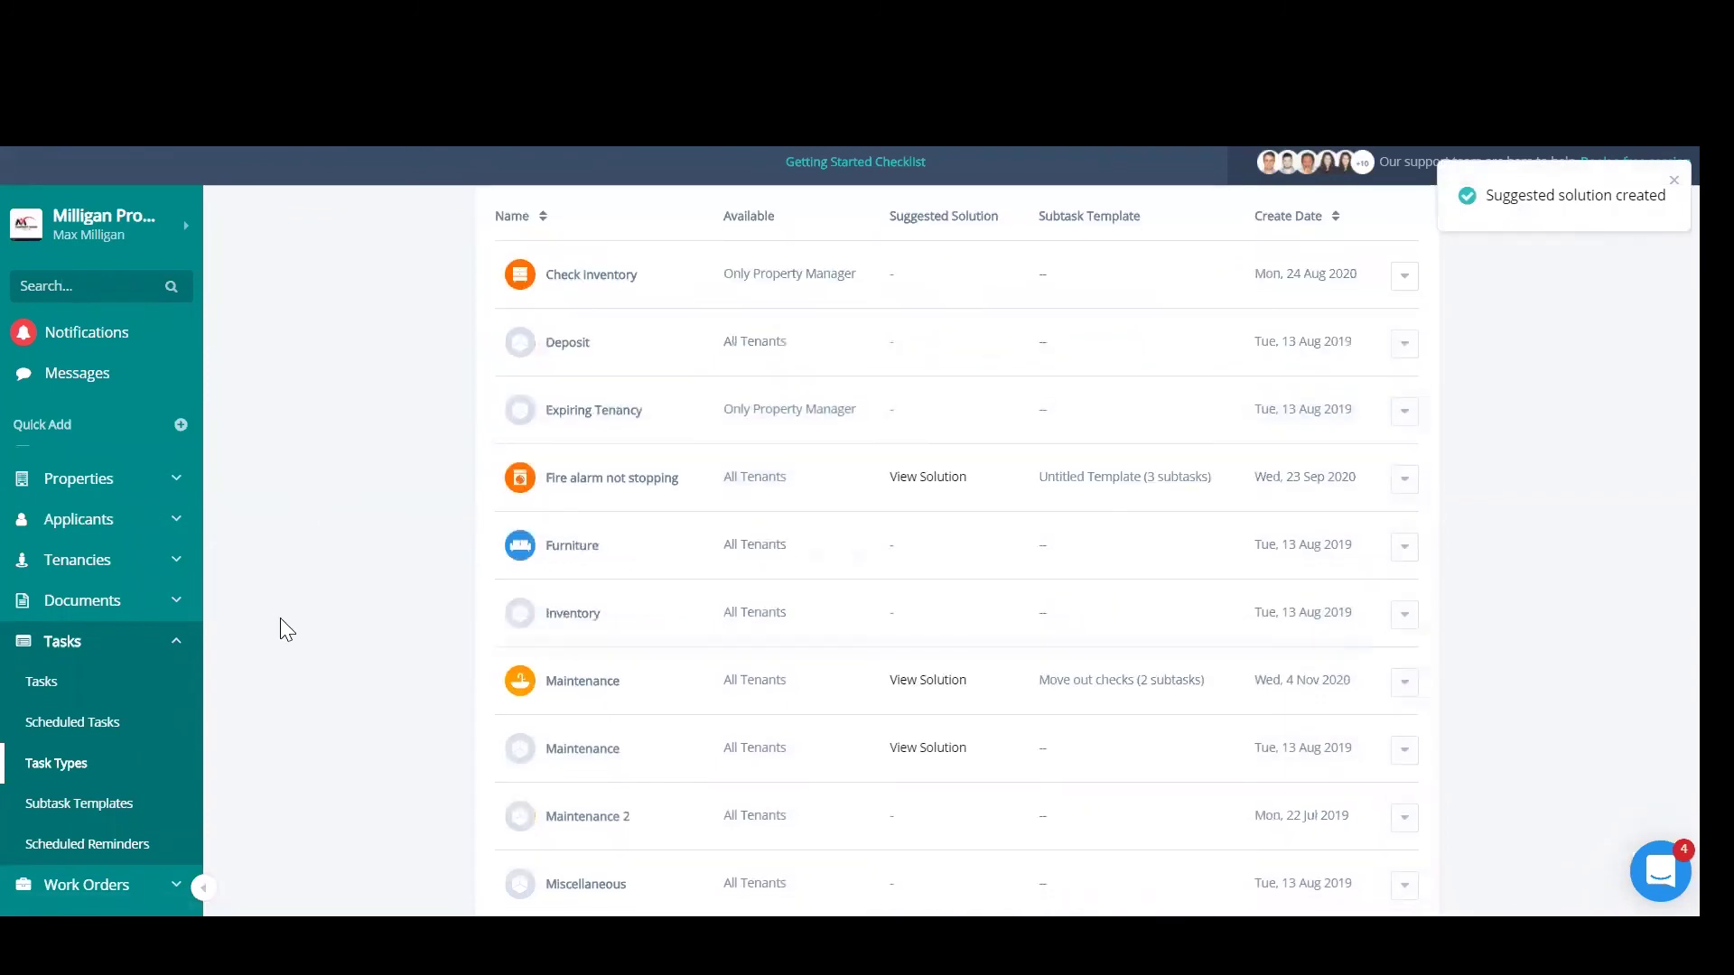
{"action": "left_click", "coordinate": [121, 790]}
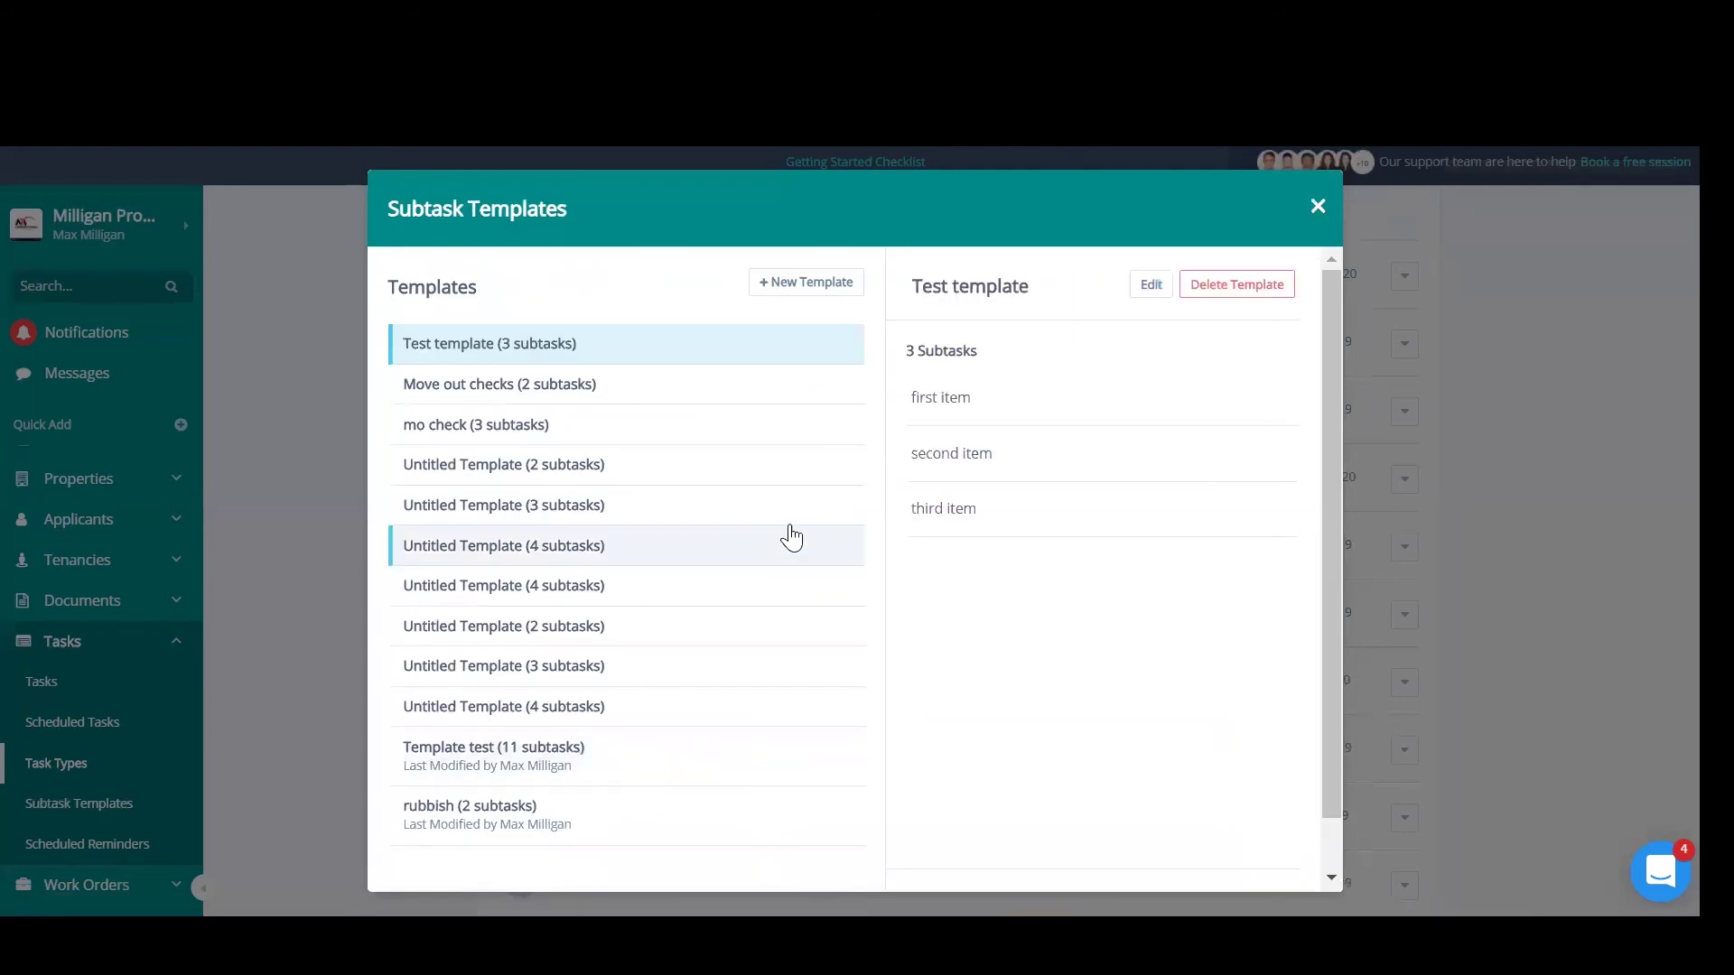
{"action": "scroll", "coordinate": [758, 551], "scroll_direction": "down", "scroll_amount": 1}
{"action": "scroll", "coordinate": [767, 560], "scroll_direction": "up", "scroll_amount": 1}
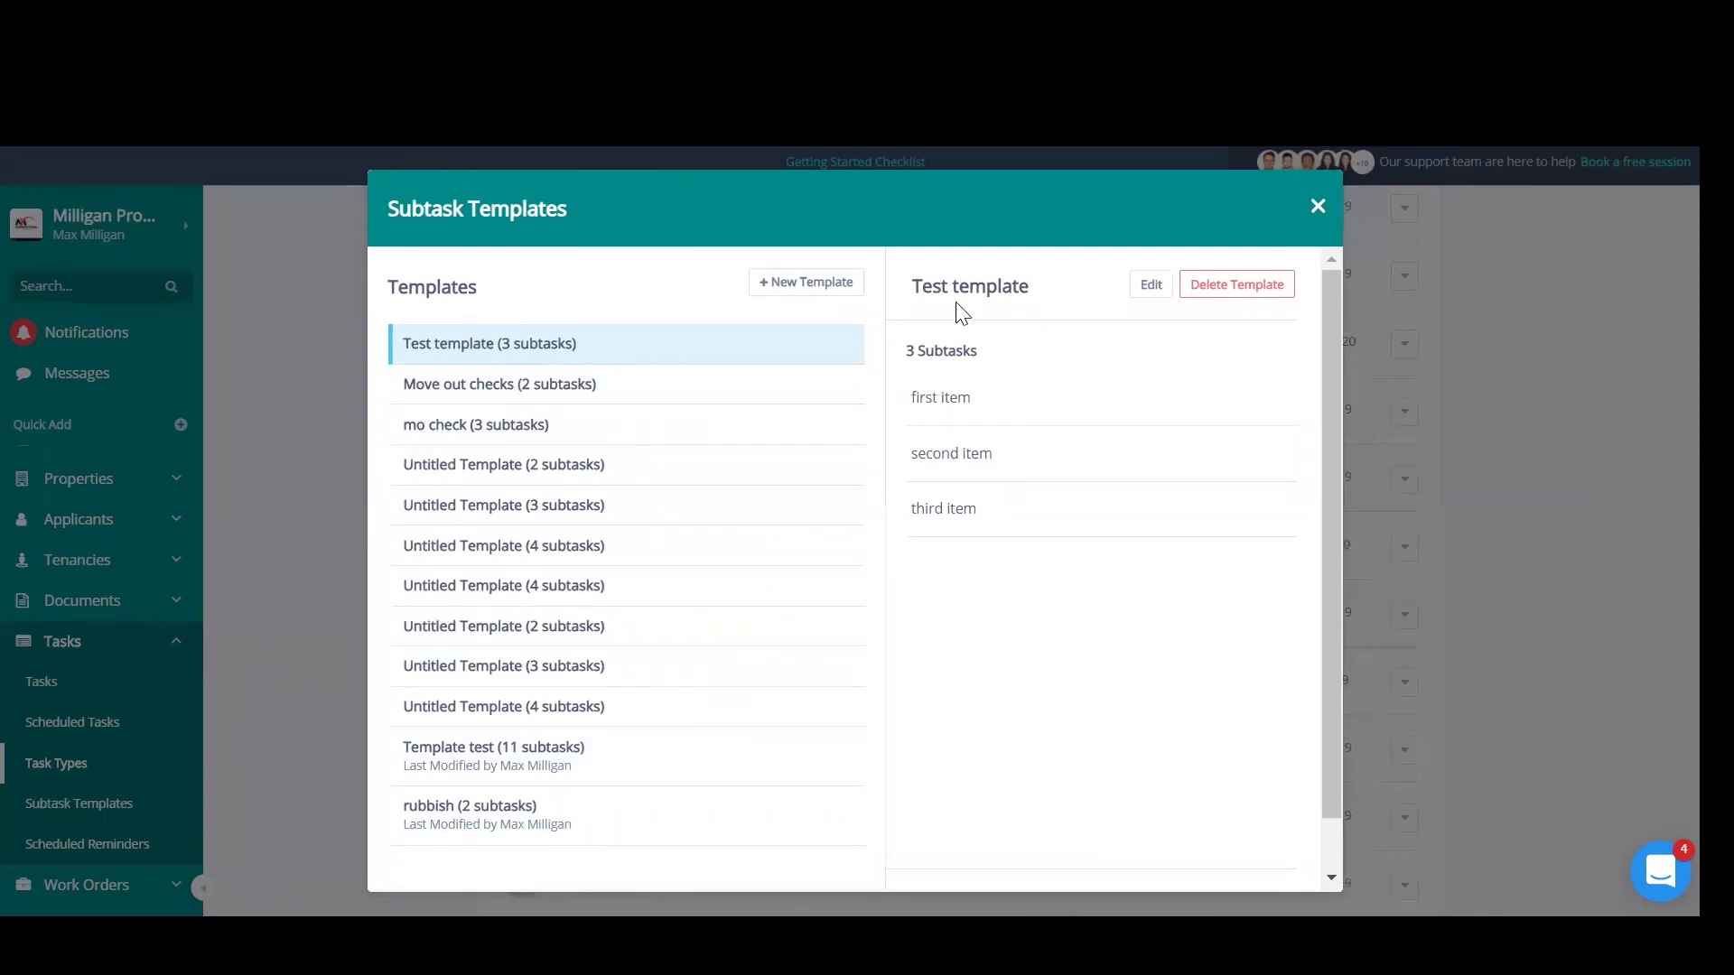
{"action": "left_click", "coordinate": [815, 287]}
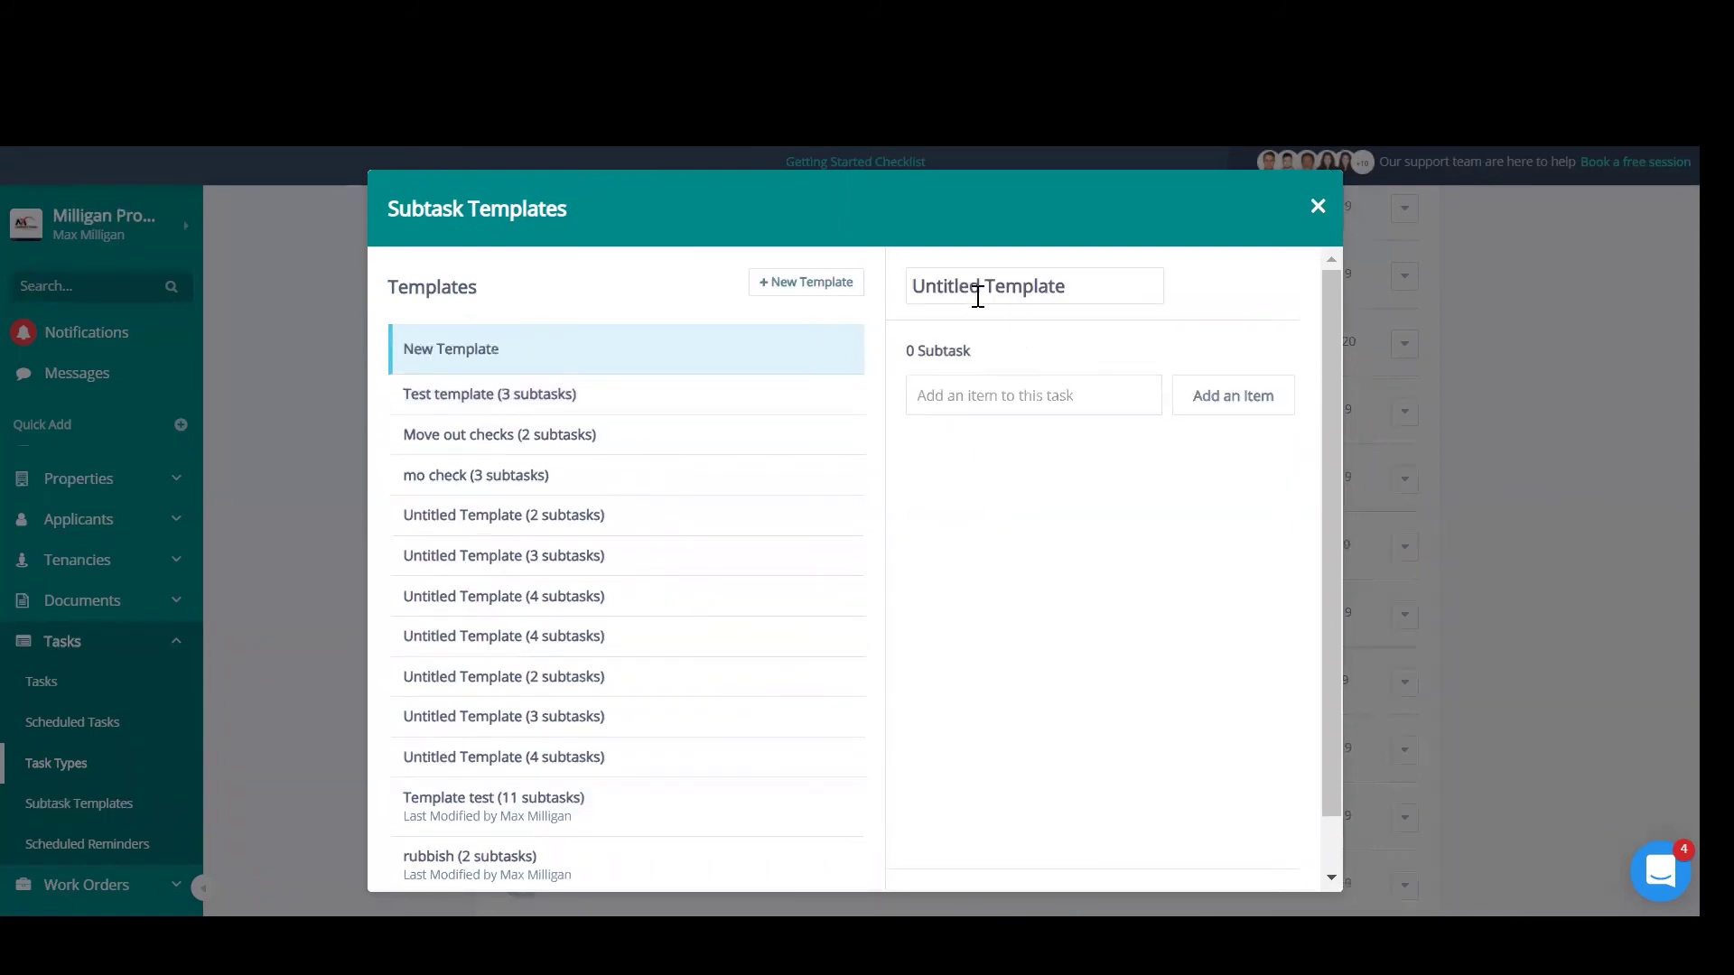
{"action": "triple_click", "coordinate": [967, 276]}
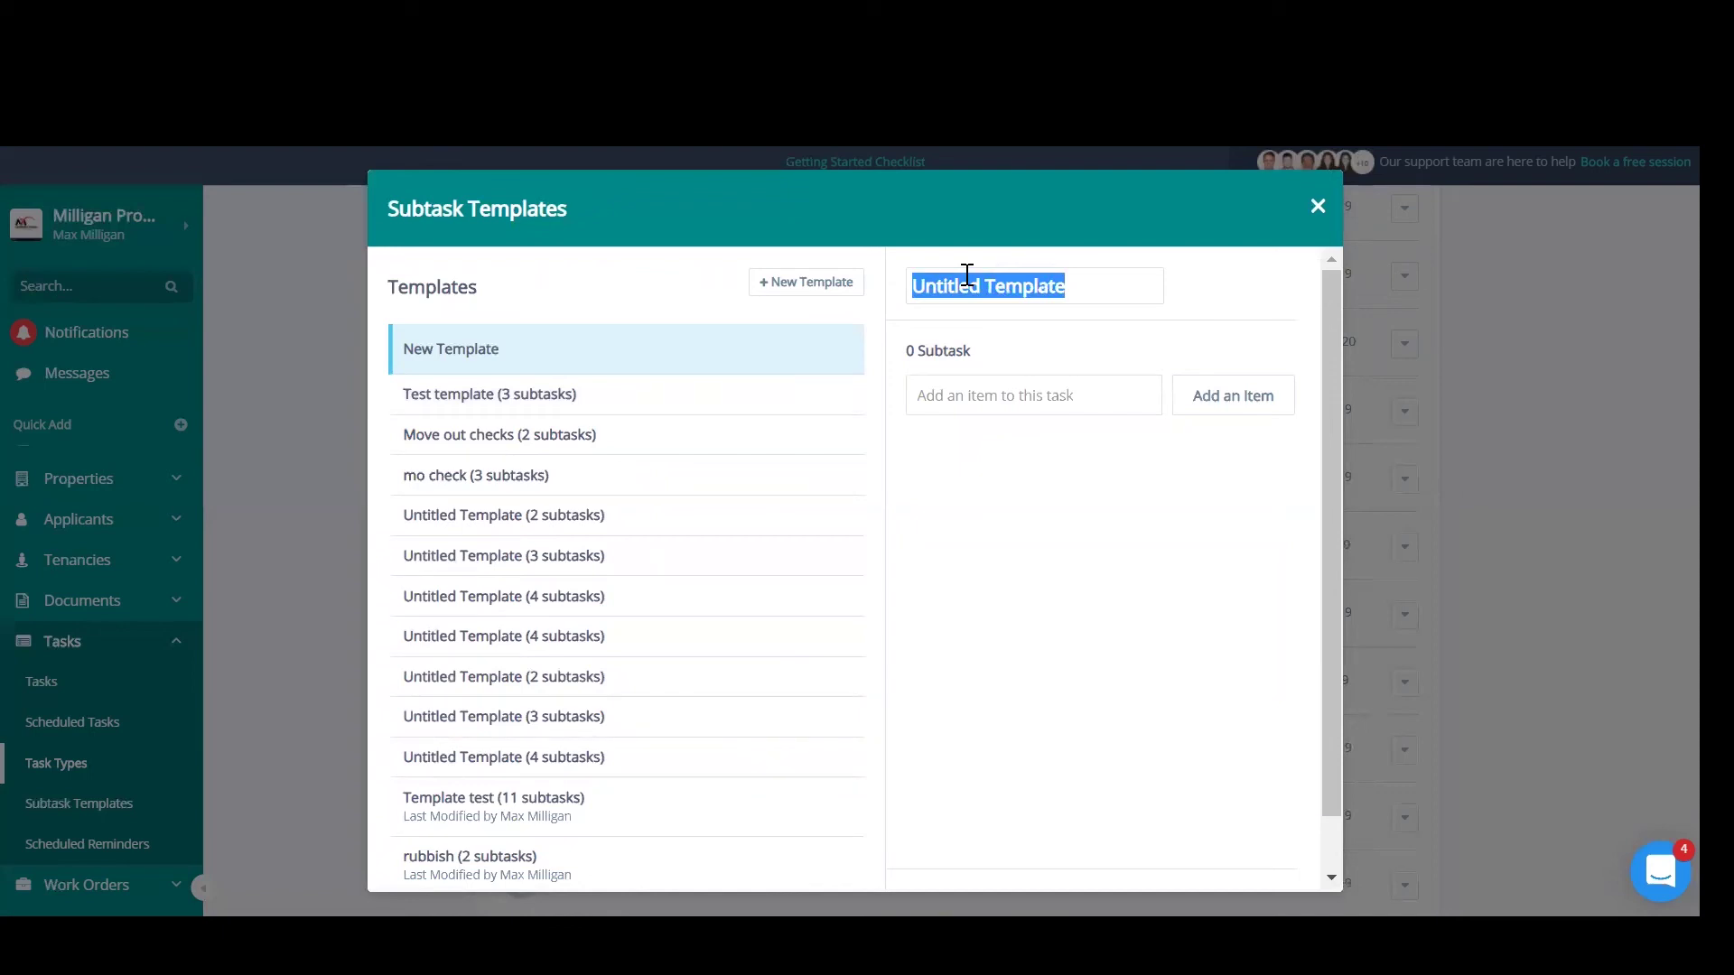
{"action": "type", "text": "Test"}
{"action": "key", "text": "BackSpace"}
{"action": "key", "text": "BackSpace"}
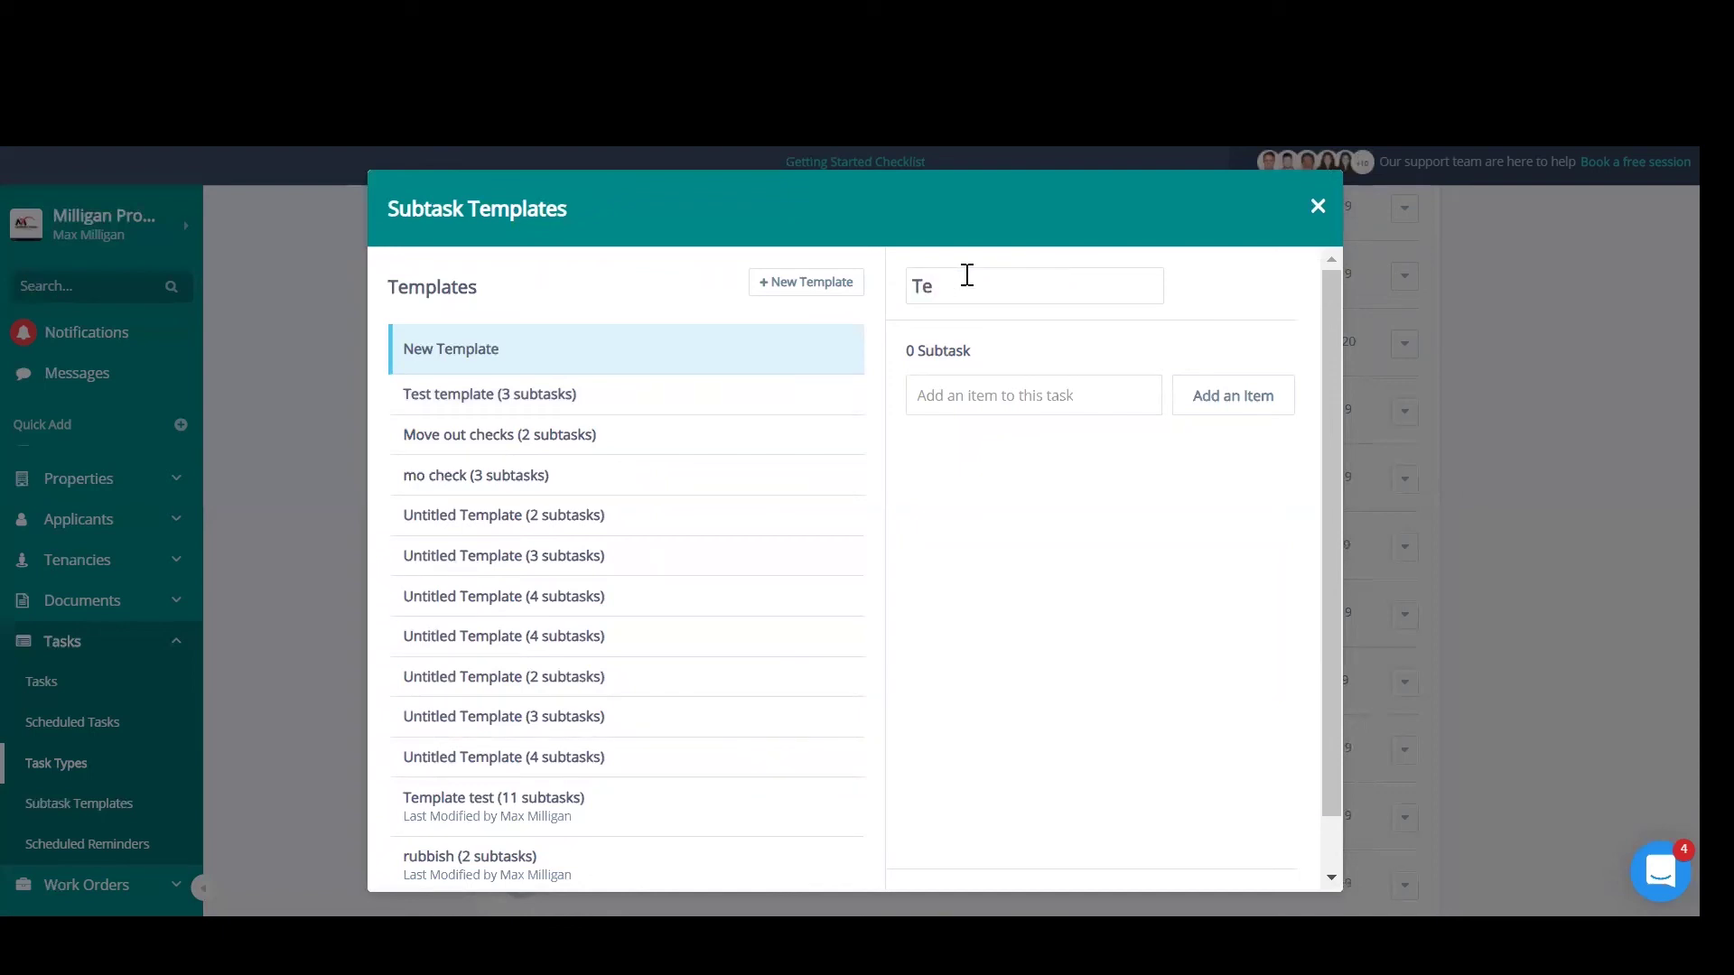
{"action": "type", "text": "mplate test"}
Add subtasks 1, 2, 3 and 4, save the template, and close the templates window
{"action": "left_click", "coordinate": [1083, 389]}
{"action": "type", "text": "1"}
{"action": "left_click", "coordinate": [1211, 407]}
{"action": "type", "text": "2"}
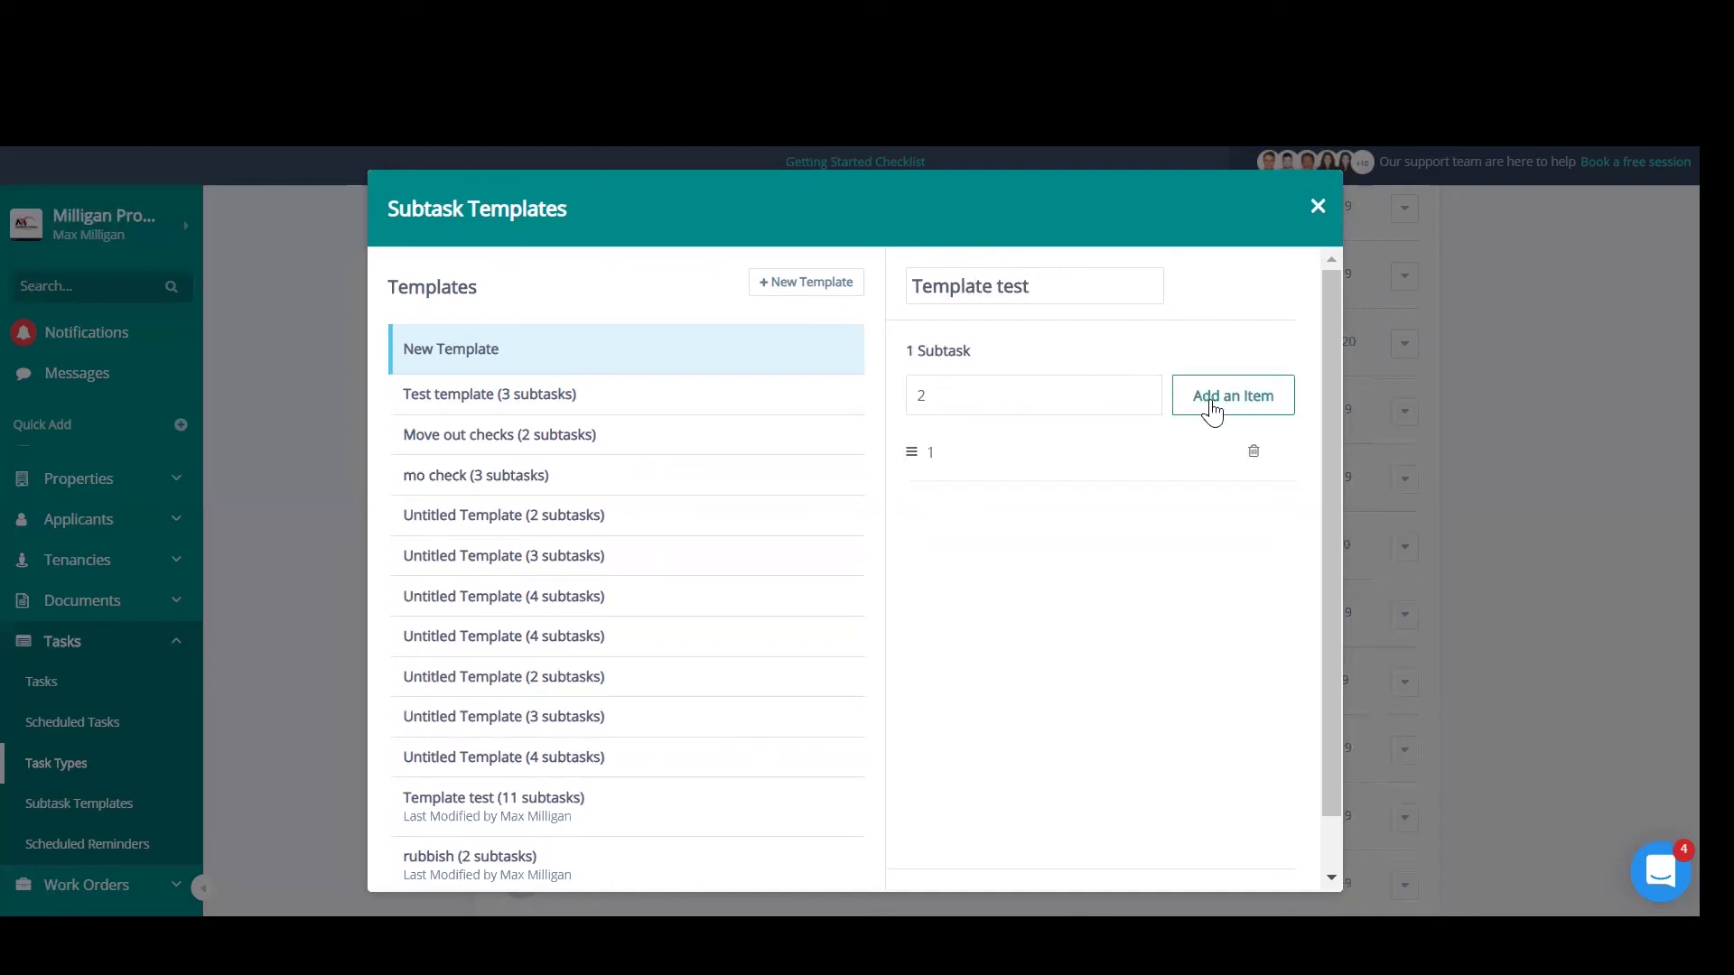
{"action": "left_click", "coordinate": [1211, 408]}
{"action": "type", "text": "3"}
{"action": "left_click", "coordinate": [1211, 409]}
{"action": "type", "text": "4"}
{"action": "left_click", "coordinate": [1212, 408]}
{"action": "type", "text": "5"}
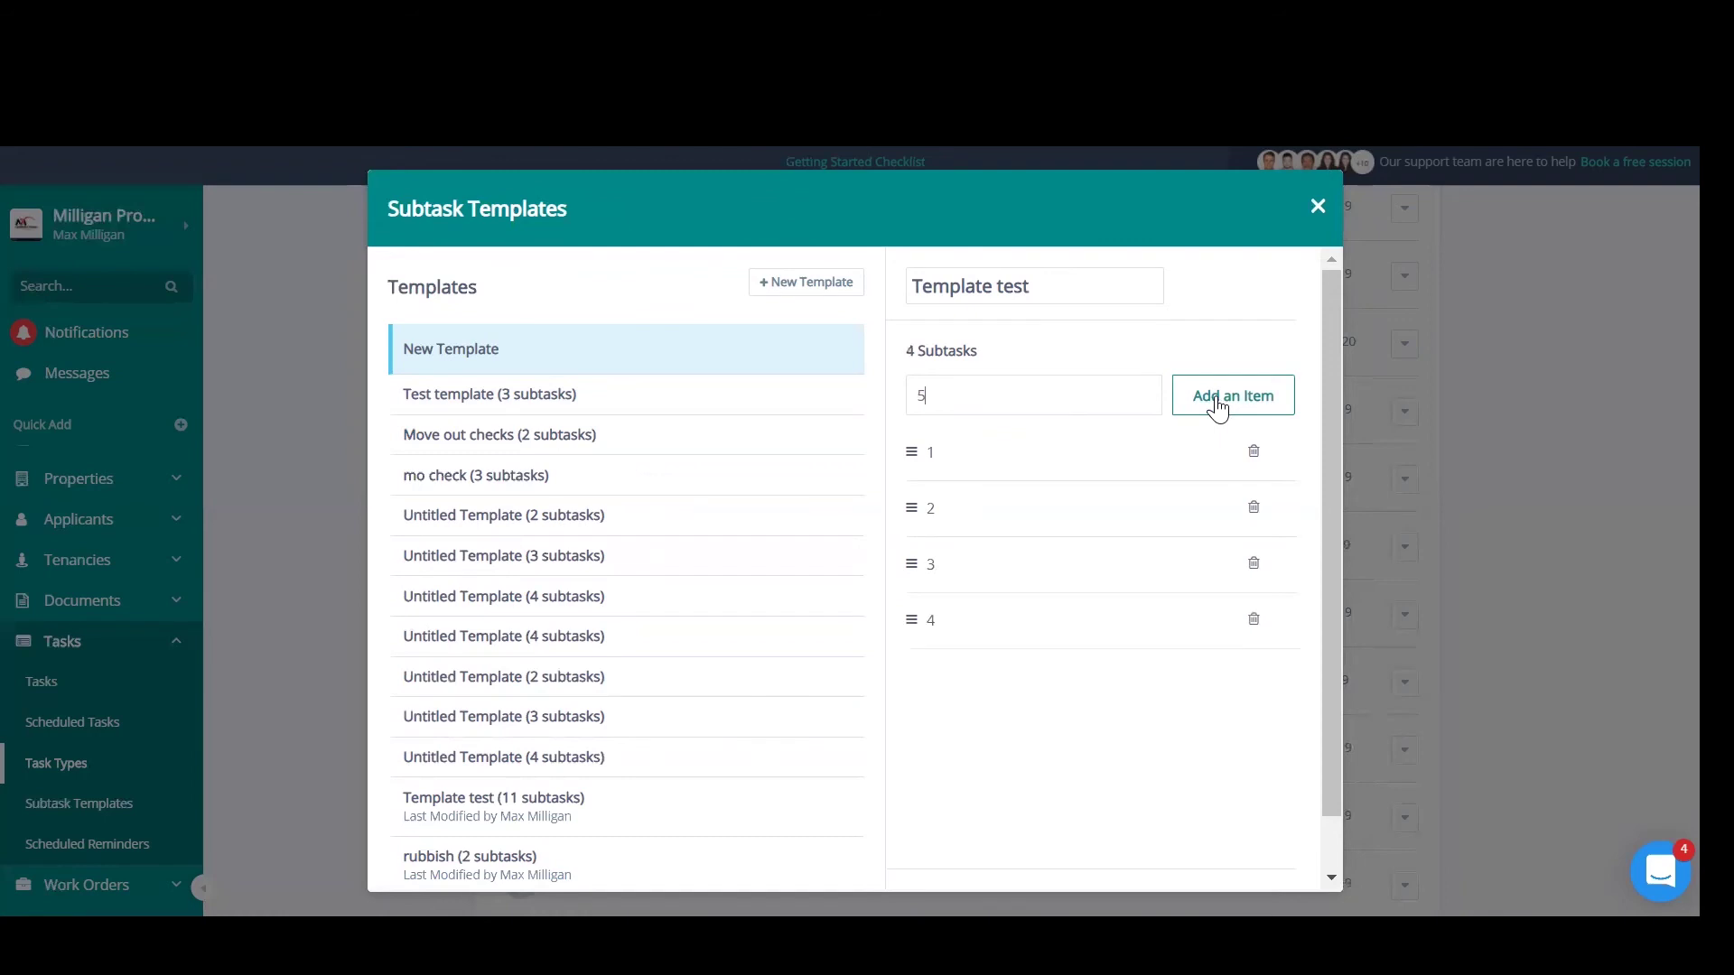
{"action": "scroll", "coordinate": [1181, 615], "scroll_direction": "down", "scroll_amount": 1}
{"action": "left_click", "coordinate": [1222, 838]}
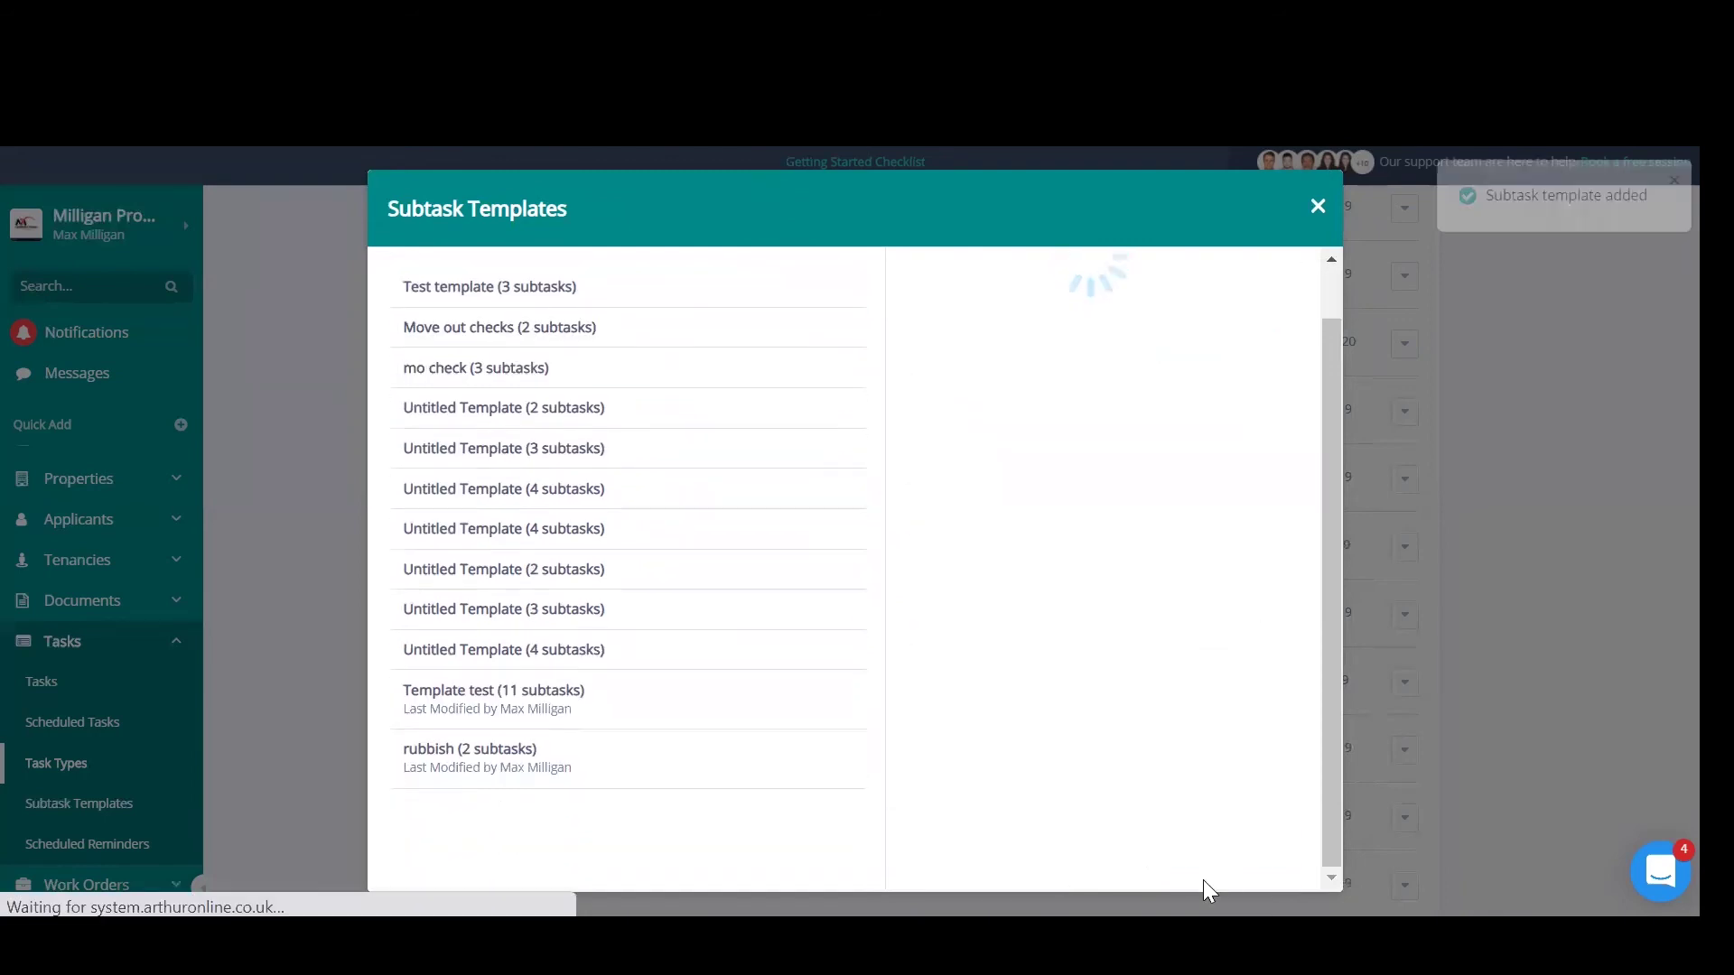
{"action": "scroll", "coordinate": [1174, 749], "scroll_direction": "down", "scroll_amount": 1}
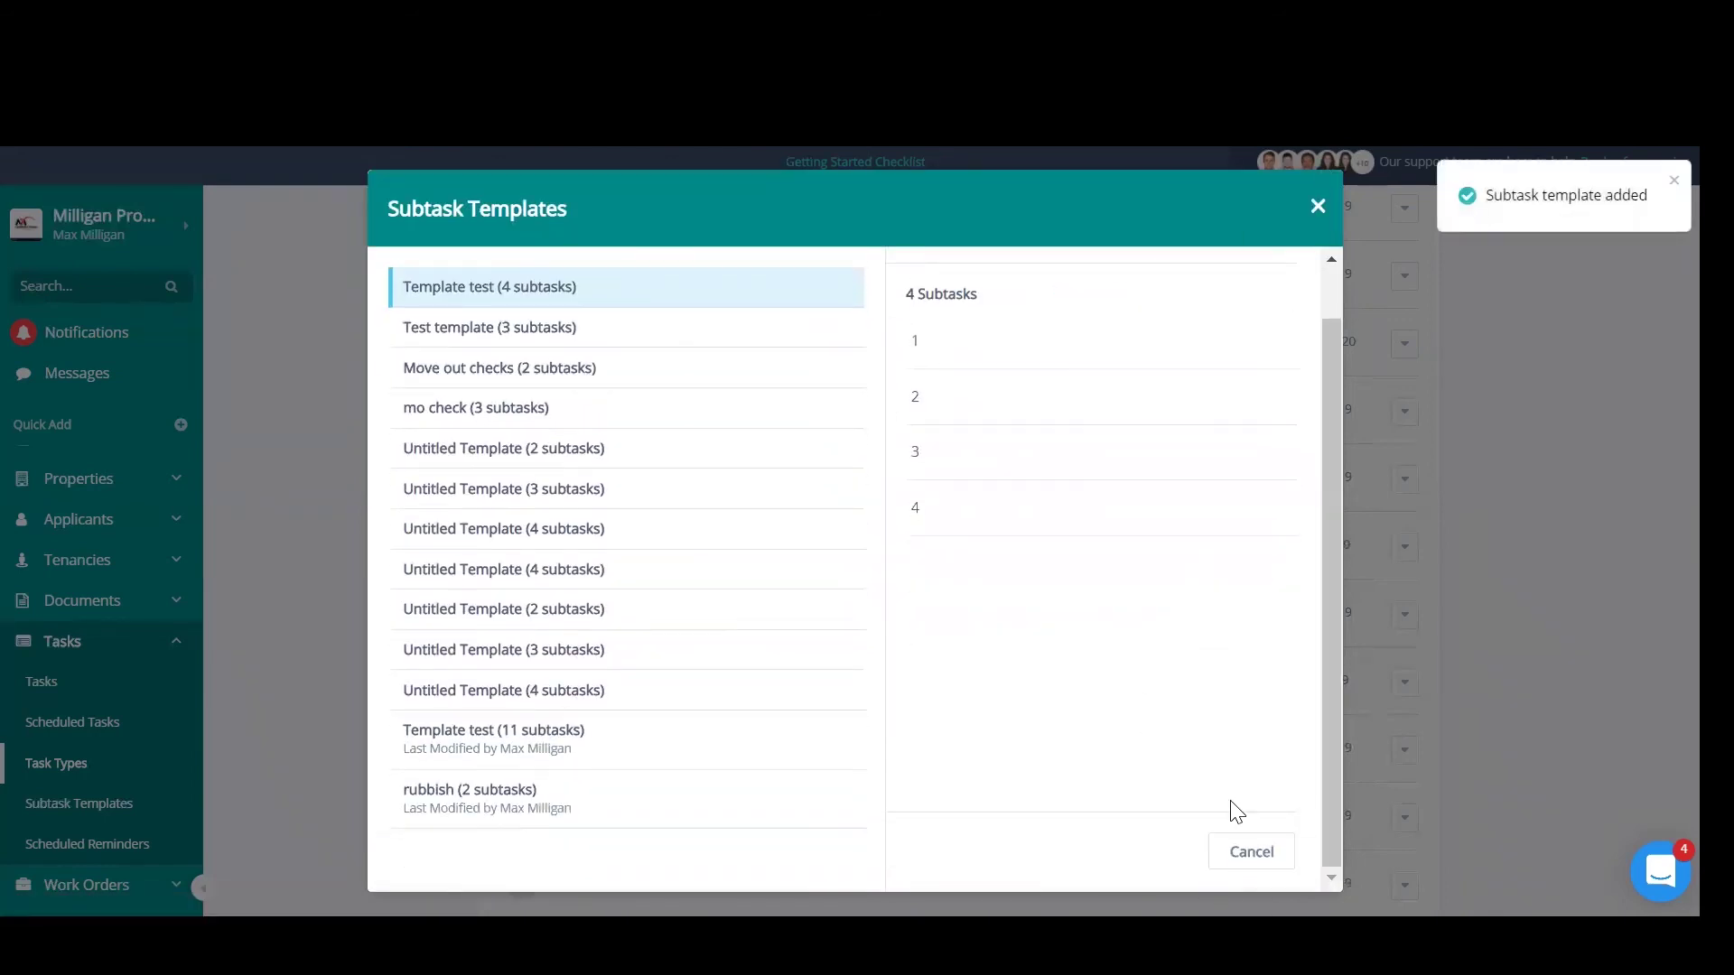
{"action": "left_click", "coordinate": [1260, 849]}
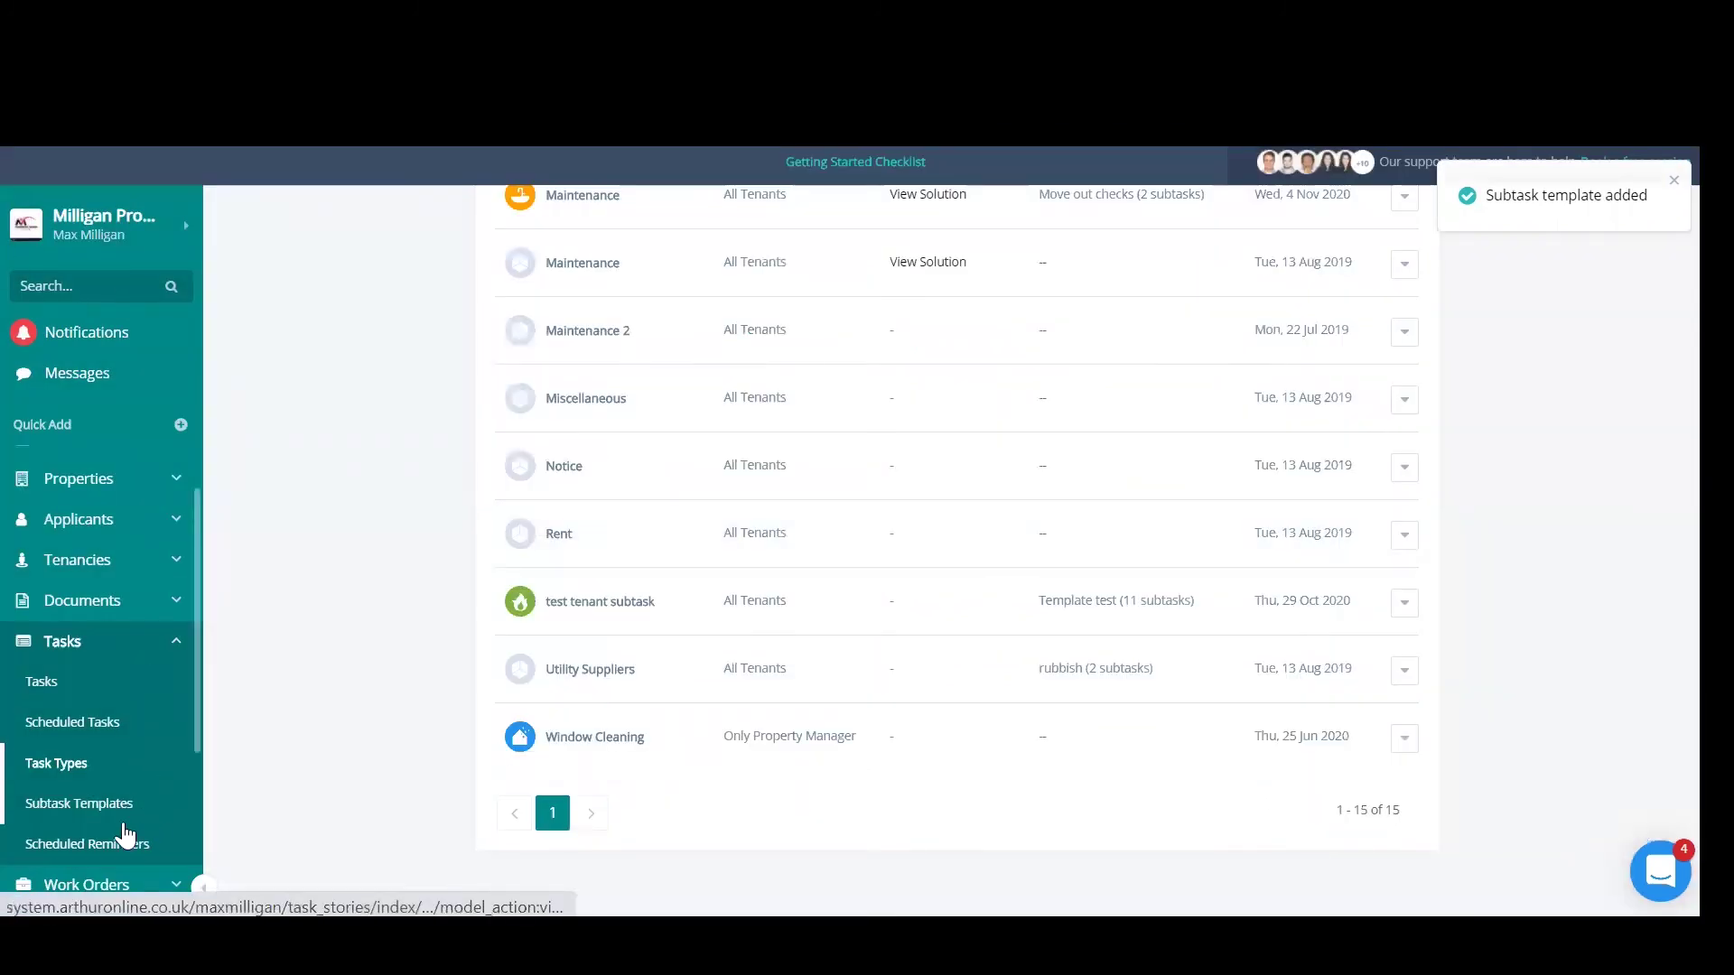
Go to Scheduled Reminders, listing Collect rent, Test and Reminder of inspection
{"action": "left_click", "coordinate": [107, 845]}
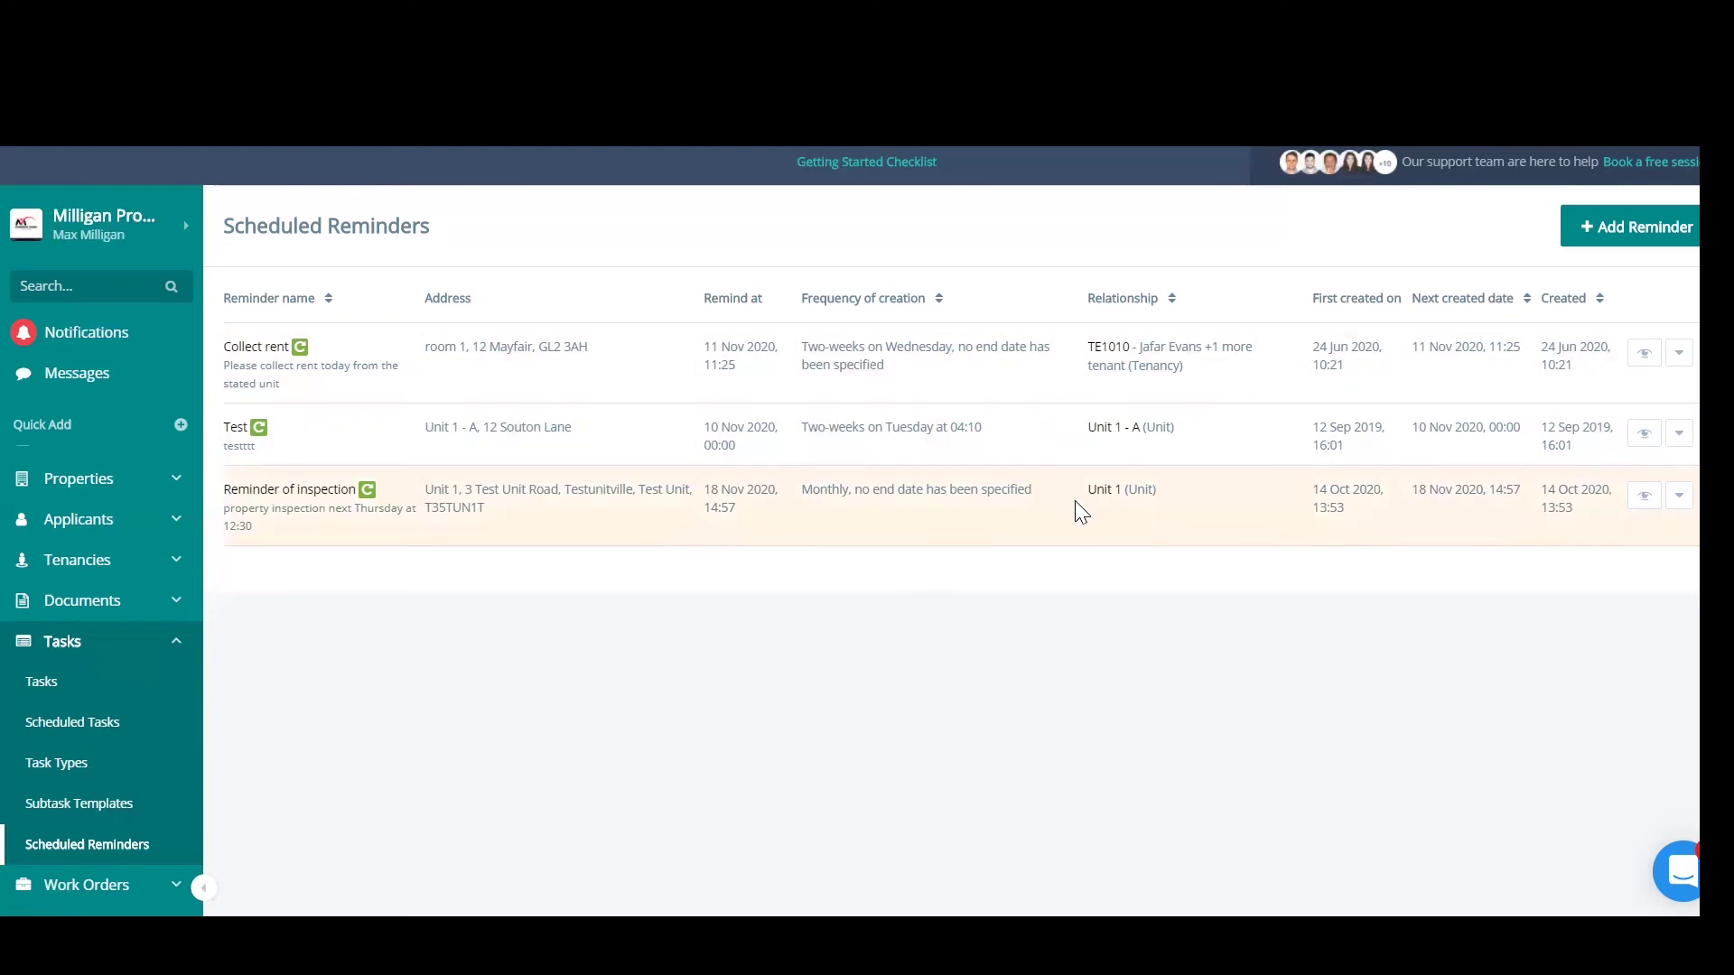
{"action": "left_click_drag", "start_coordinate": [1075, 500], "coordinate": [804, 290]}
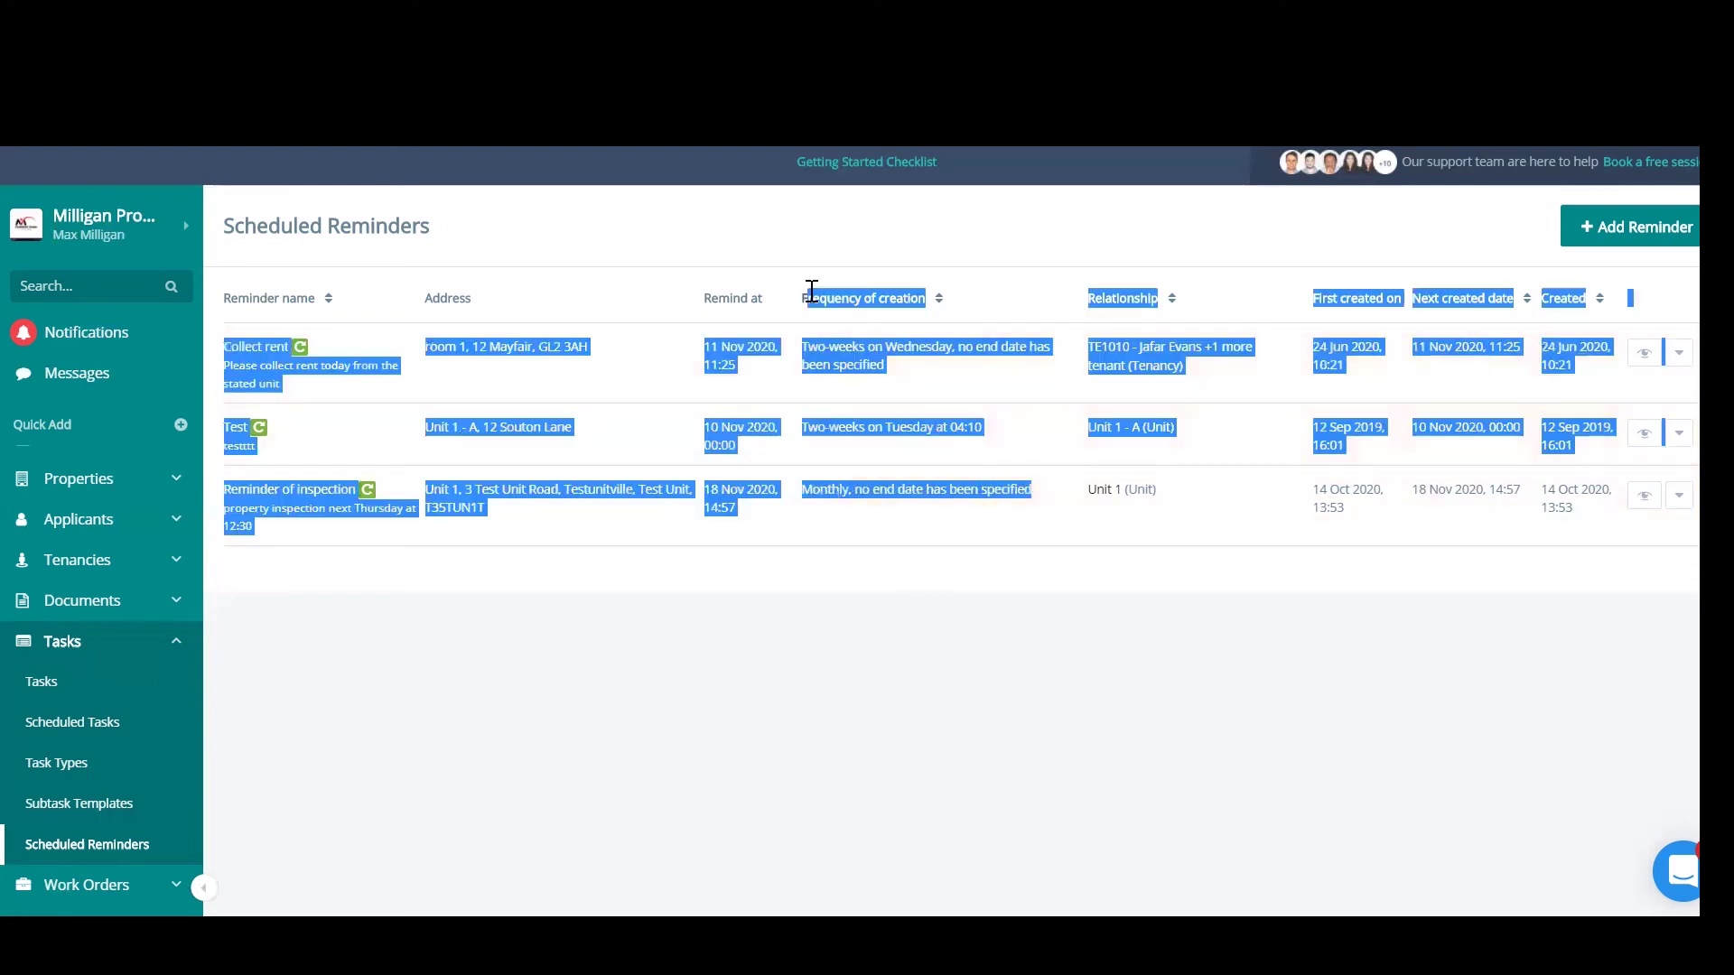
{"action": "left_click", "coordinate": [795, 282]}
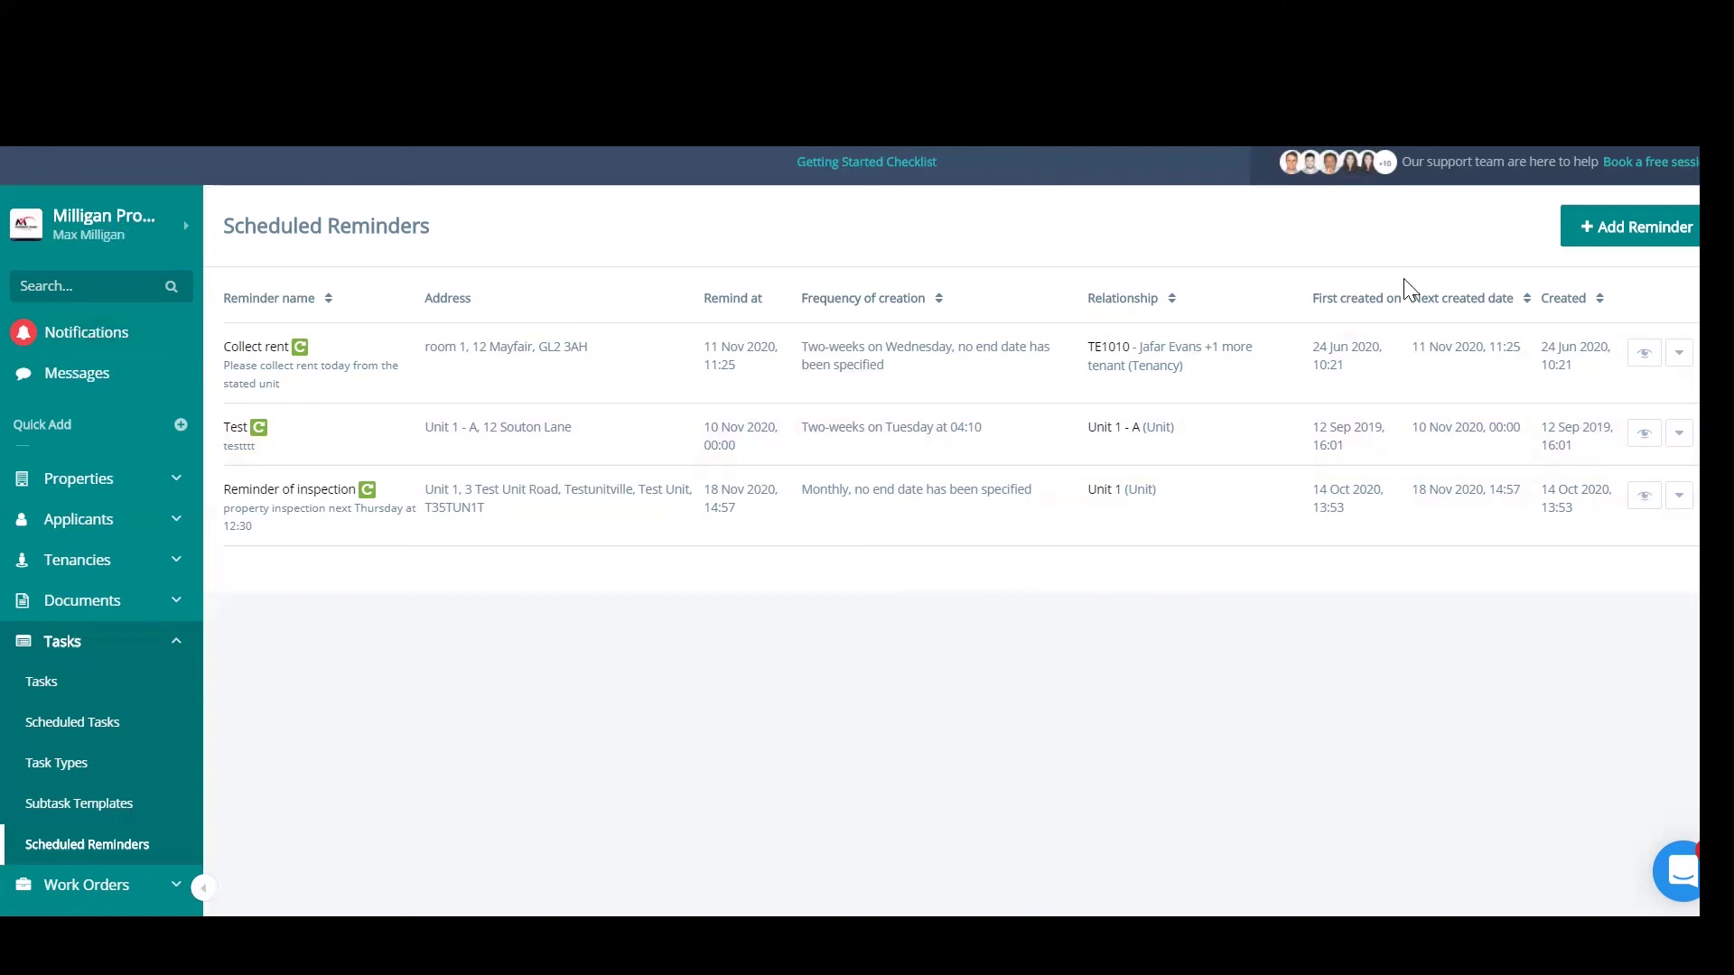
Start a new scheduled reminder and link it to the chosen property
{"action": "left_click", "coordinate": [1615, 230]}
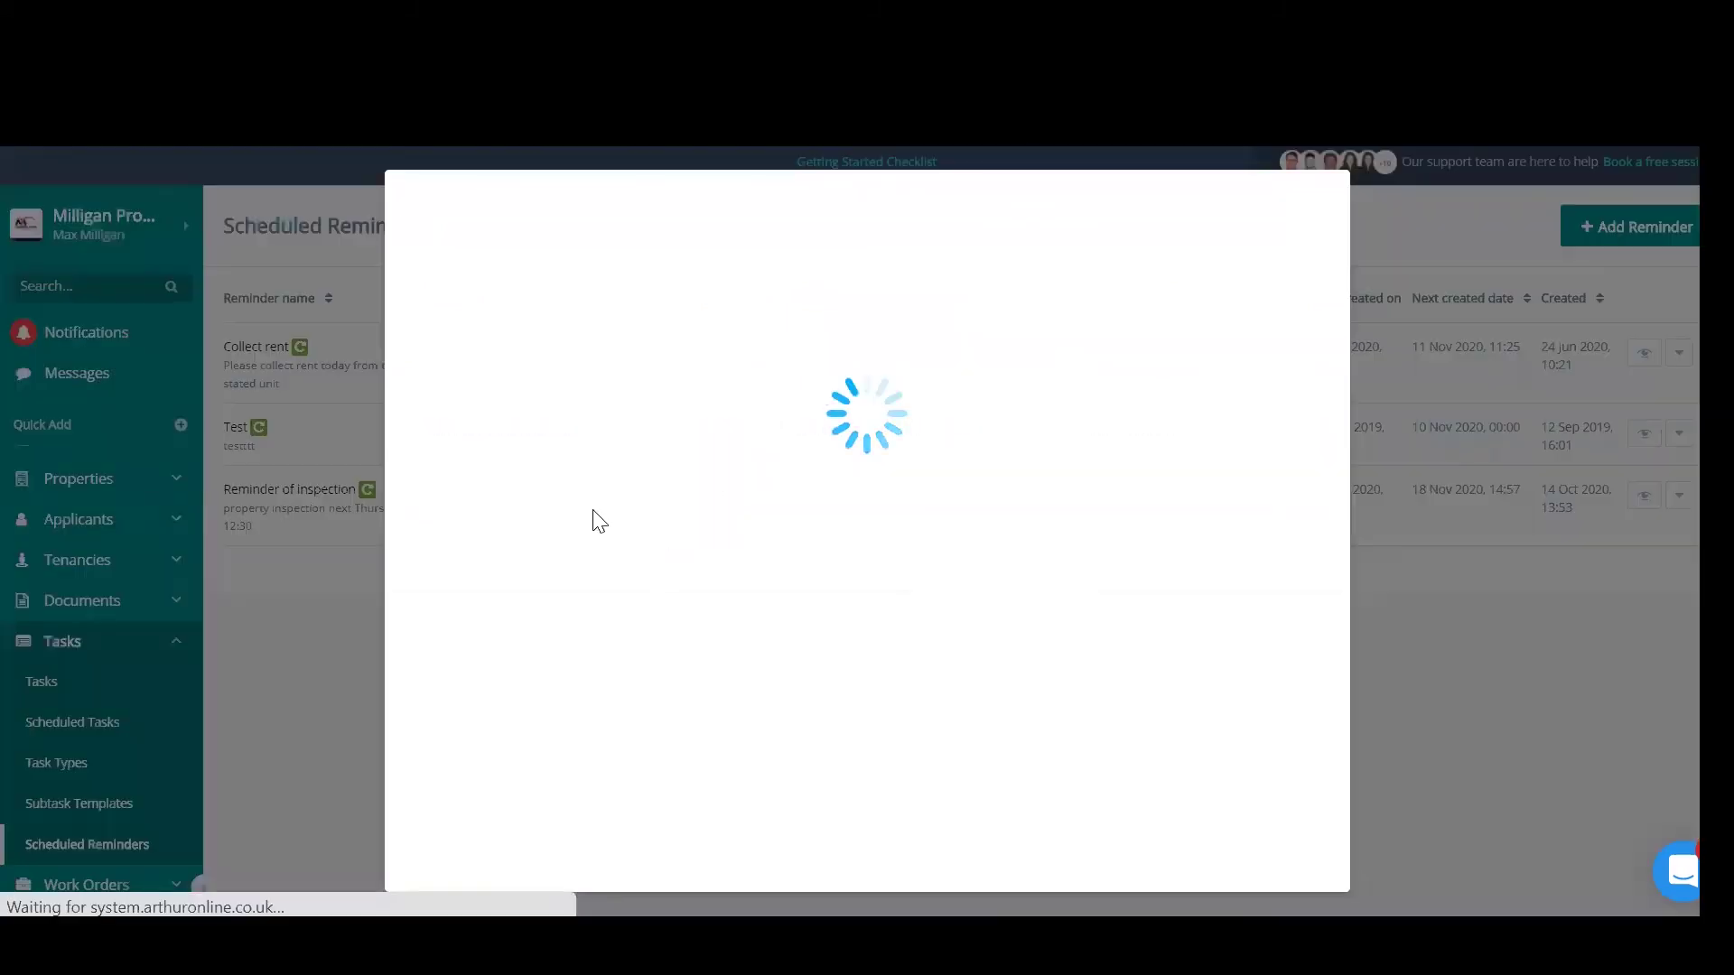
{"action": "left_click", "coordinate": [556, 327]}
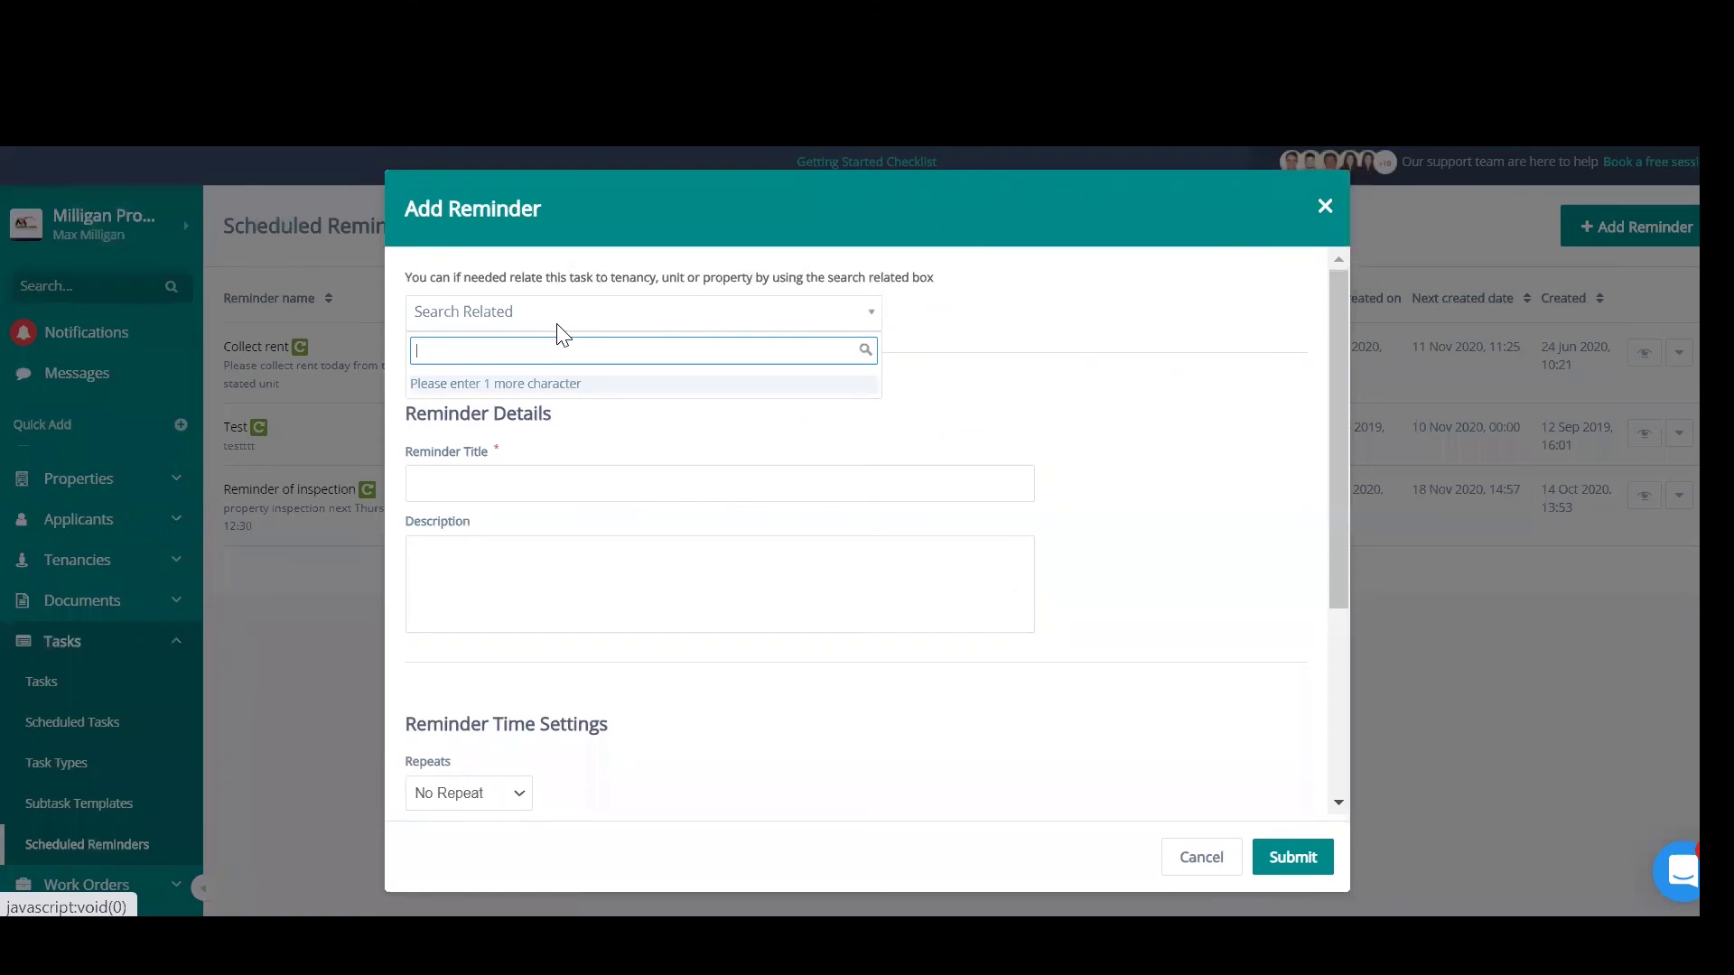
{"action": "left_click", "coordinate": [623, 384]}
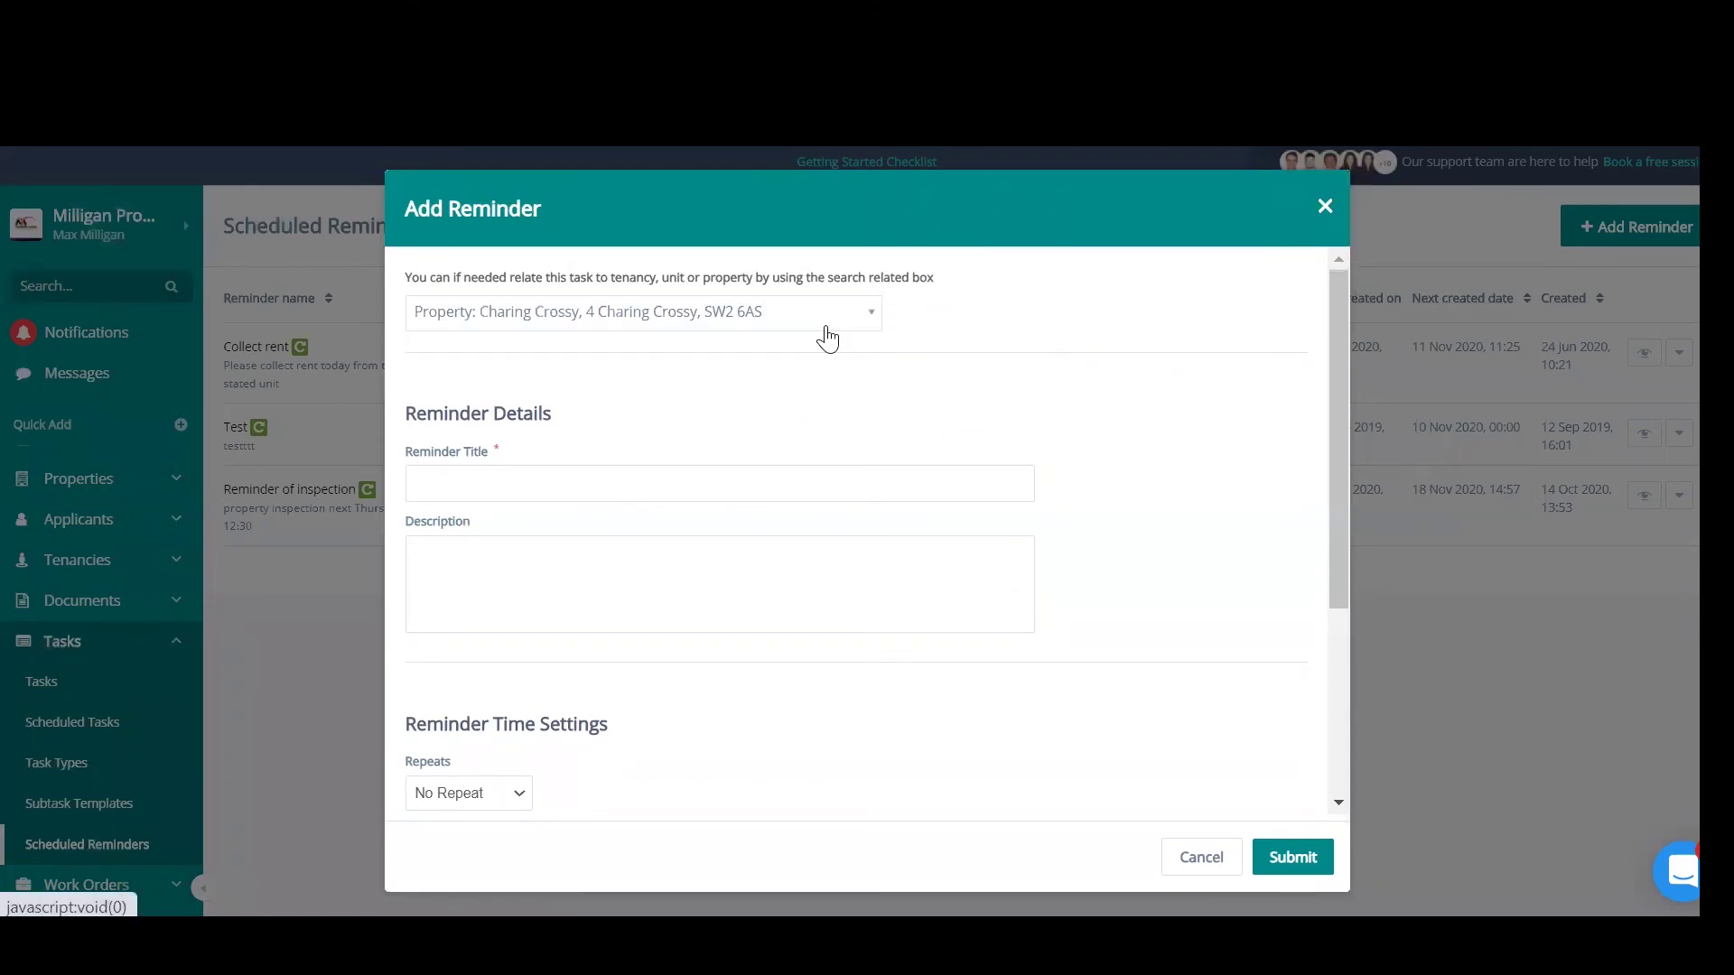
{"action": "left_click", "coordinate": [827, 317]}
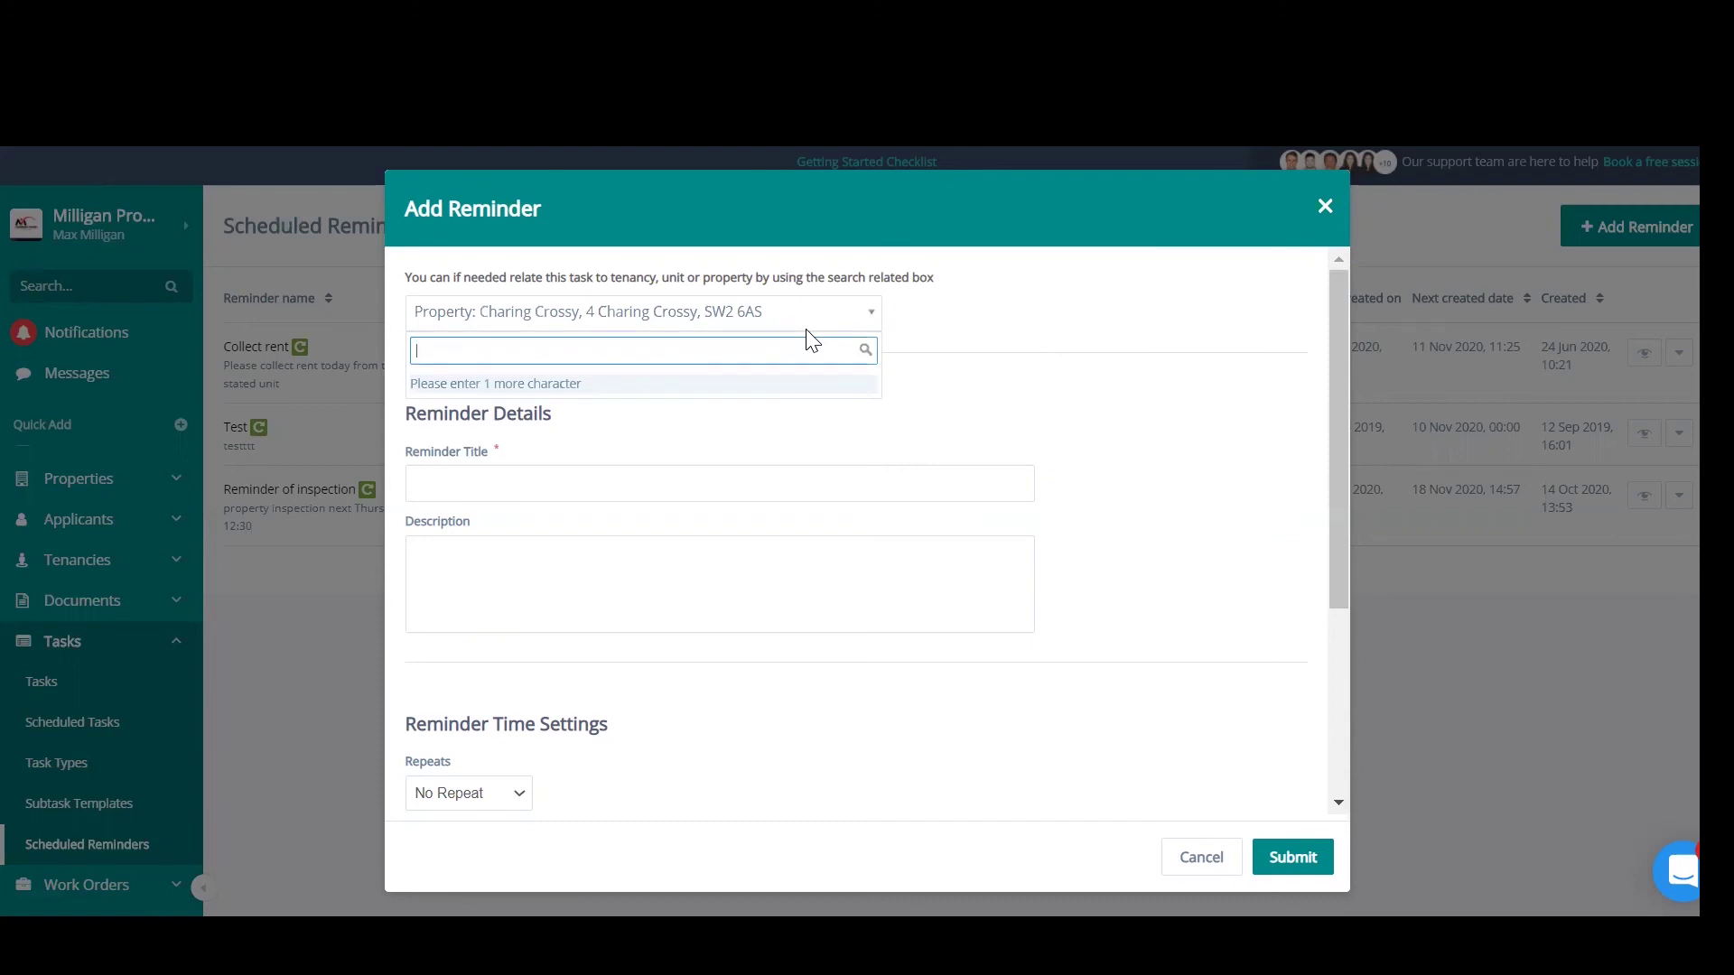
{"action": "left_click", "coordinate": [1183, 365]}
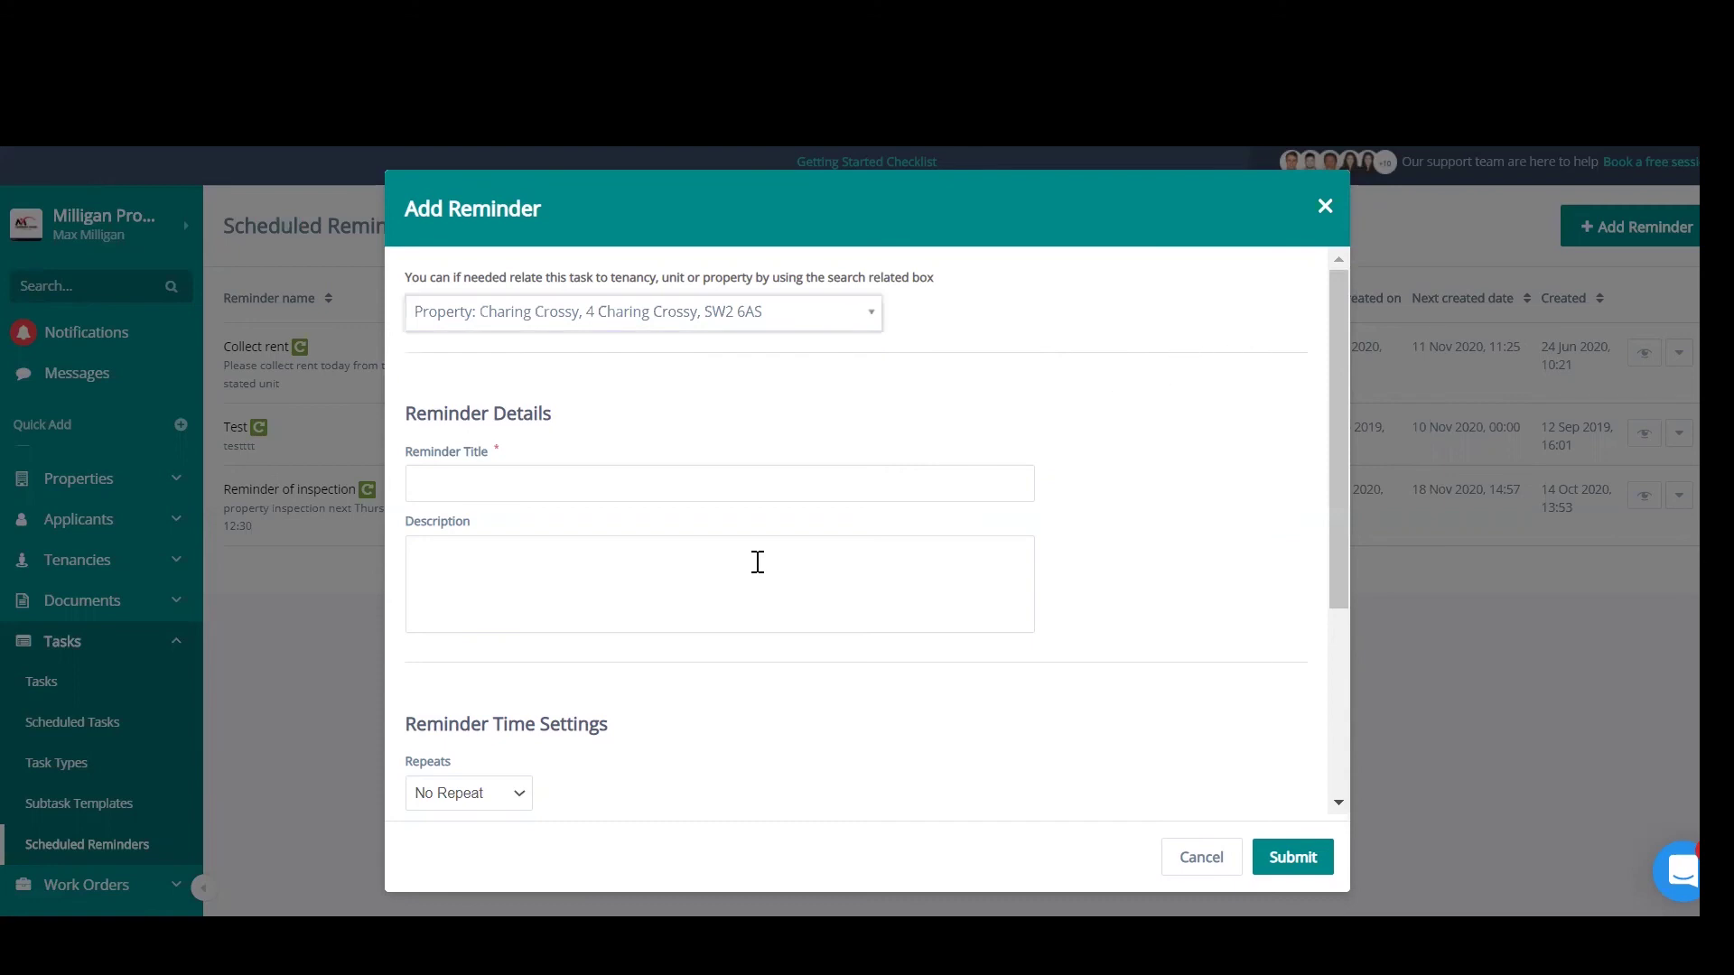
Give the reminder the title Test and the description 'Description'
{"action": "left_click", "coordinate": [705, 471]}
{"action": "type", "text": "R"}
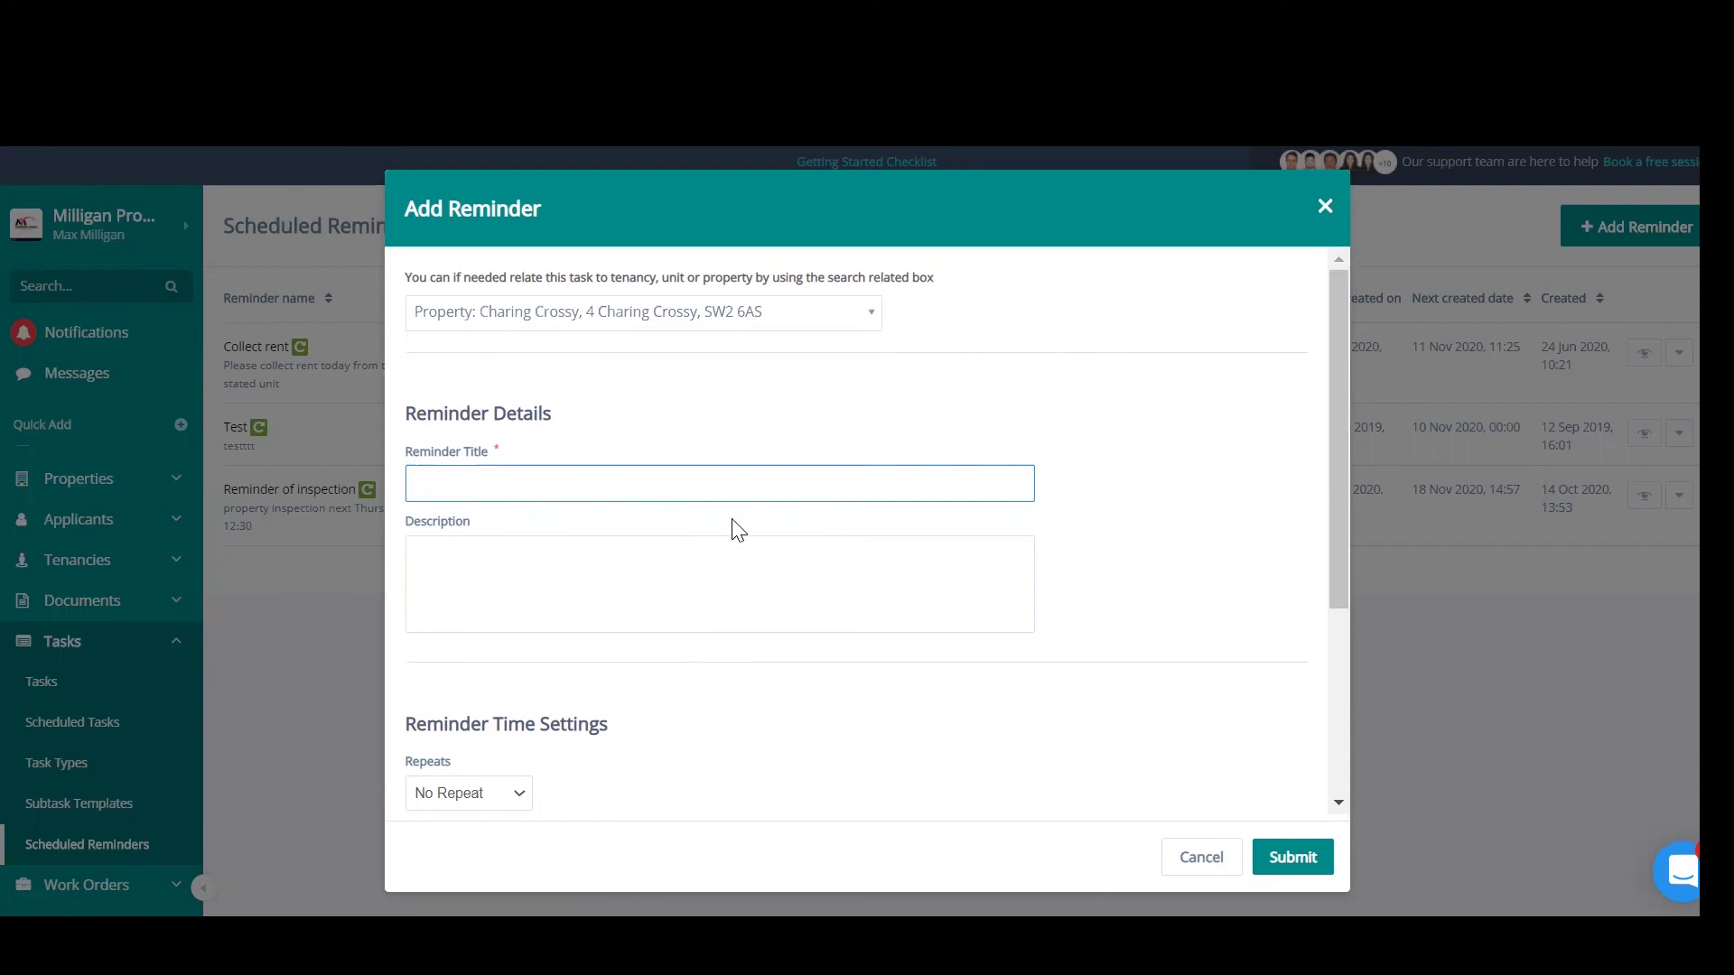
{"action": "left_click", "coordinate": [819, 540]}
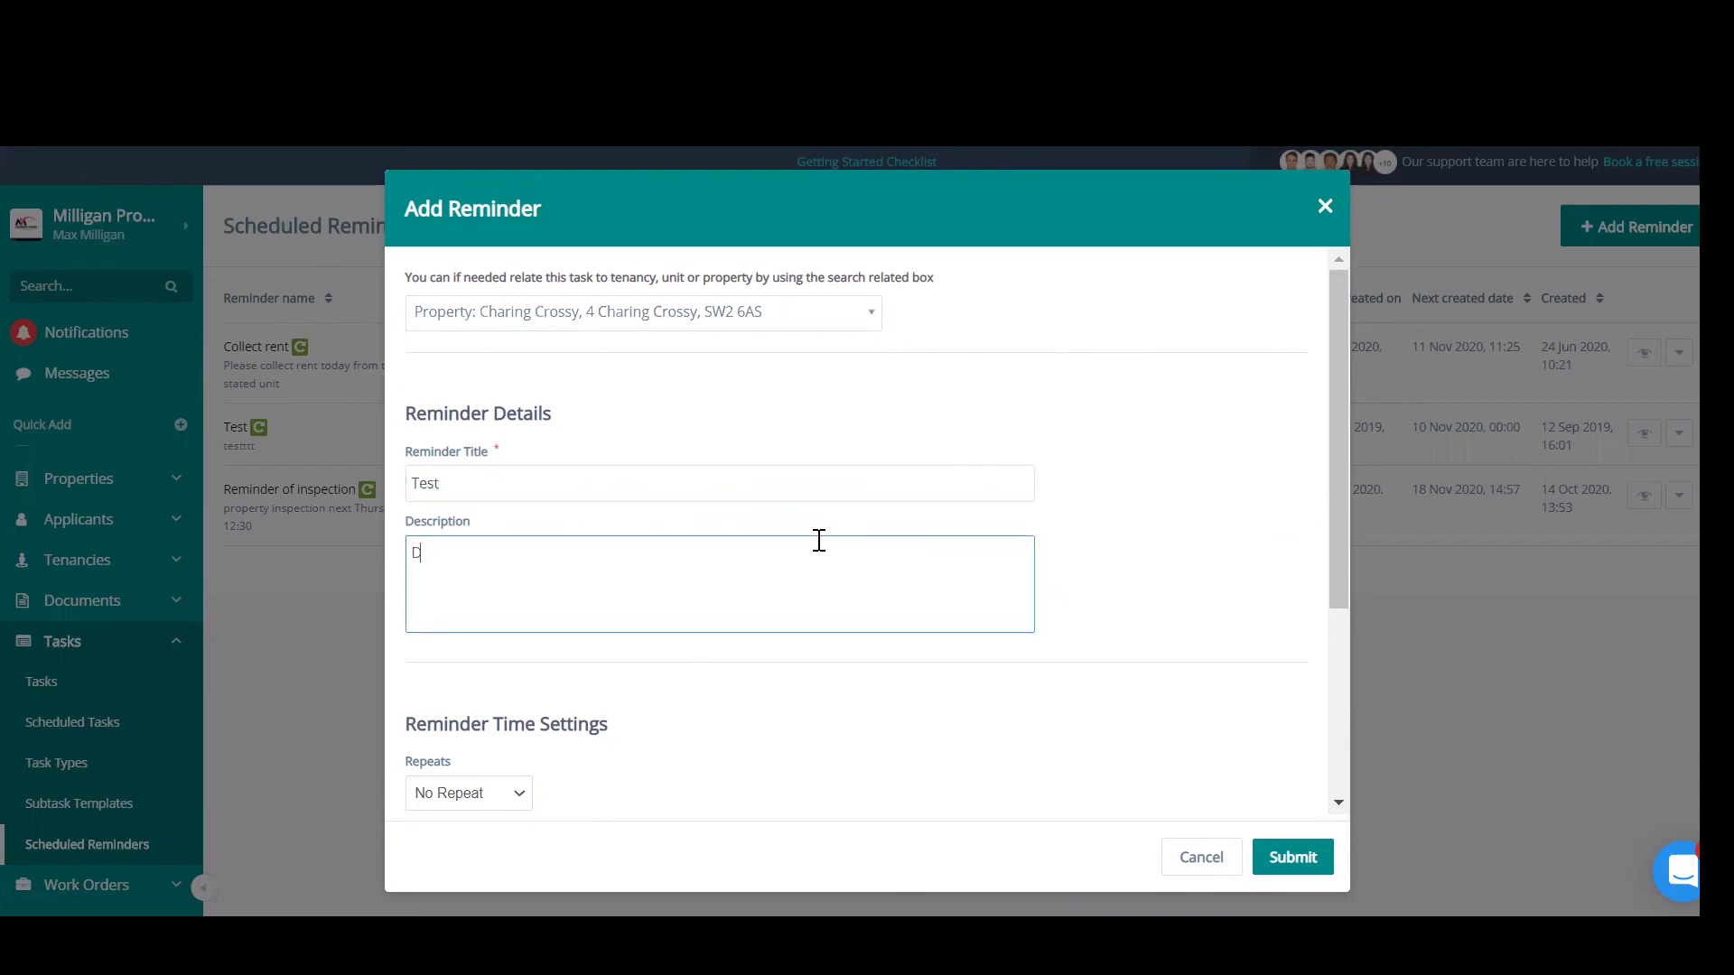
{"action": "type", "text": "Description"}
{"action": "scroll", "coordinate": [722, 560], "scroll_direction": "down", "scroll_amount": 3}
Make the reminder repeat monthly on the 20th
{"action": "left_click", "coordinate": [514, 520]}
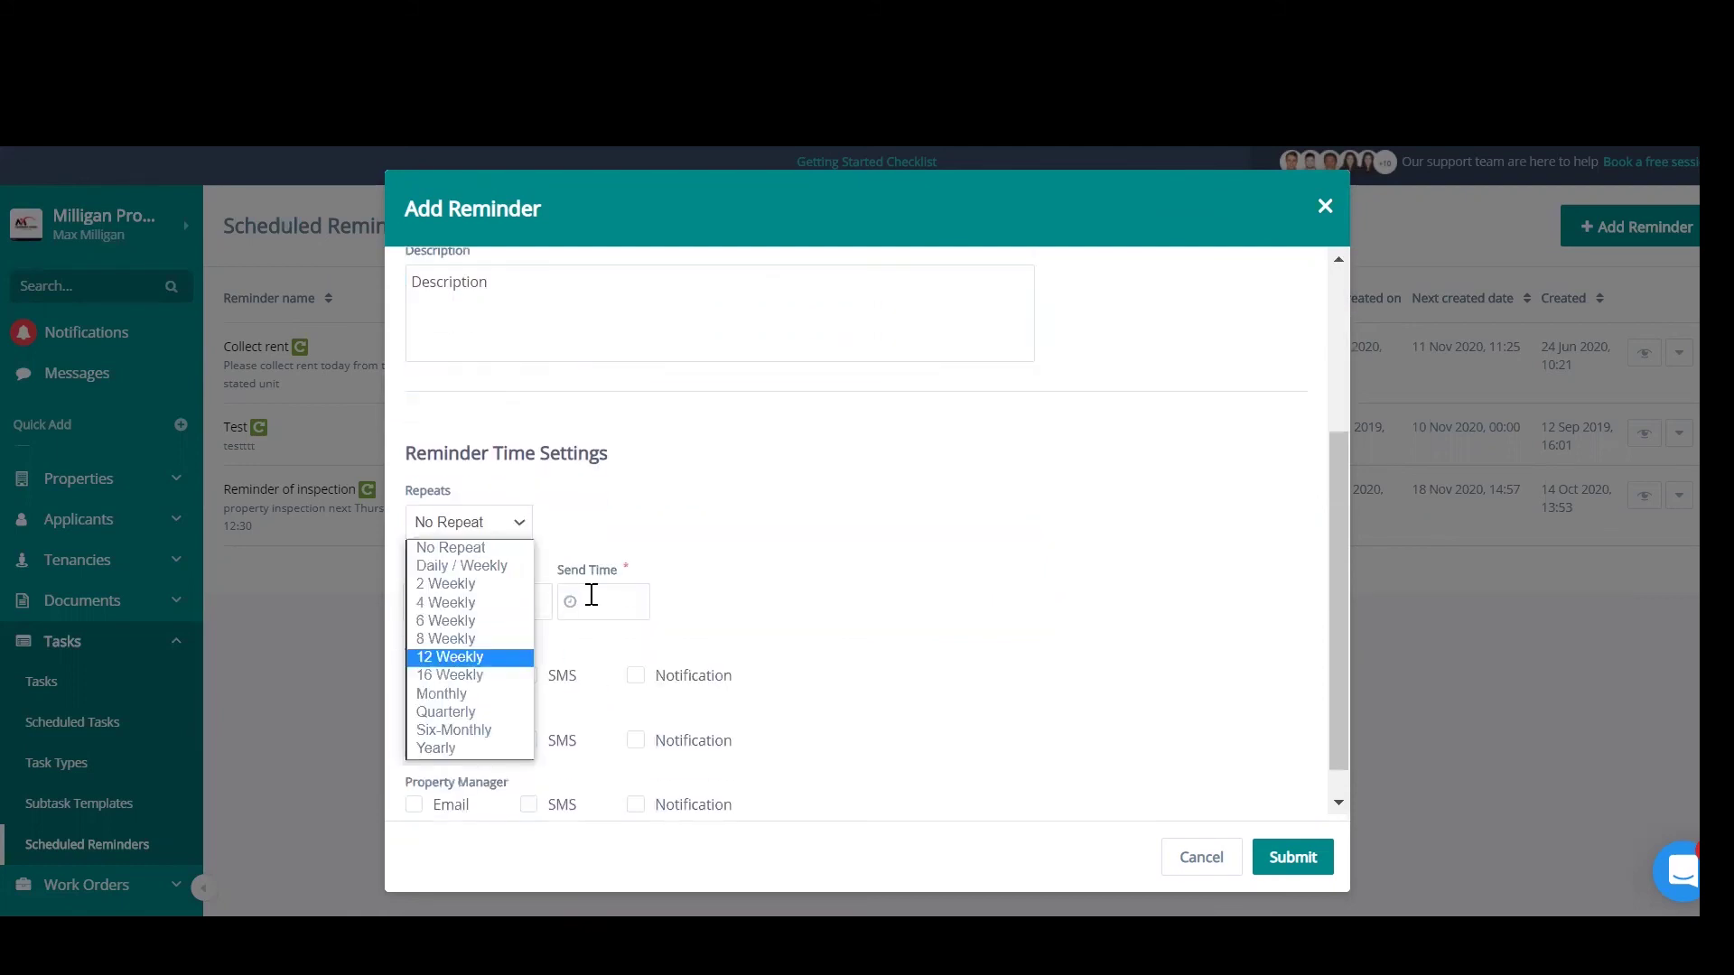
{"action": "left_click_drag", "start_coordinate": [620, 507], "coordinate": [434, 506]}
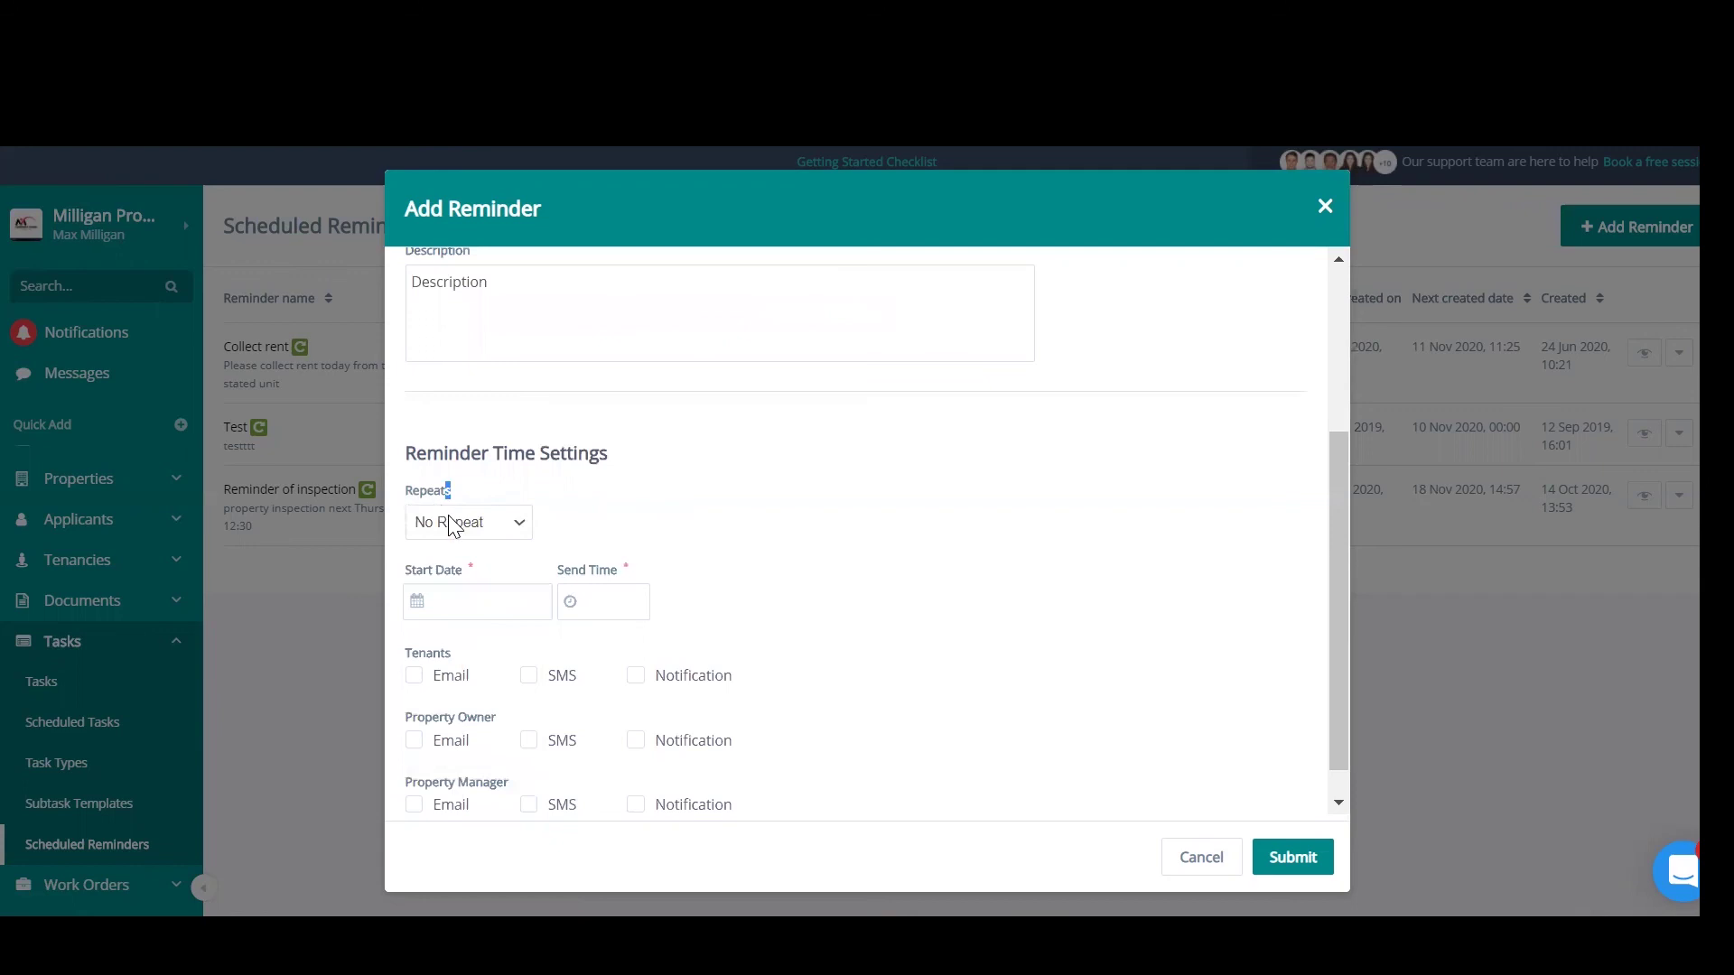
{"action": "left_click", "coordinate": [447, 522]}
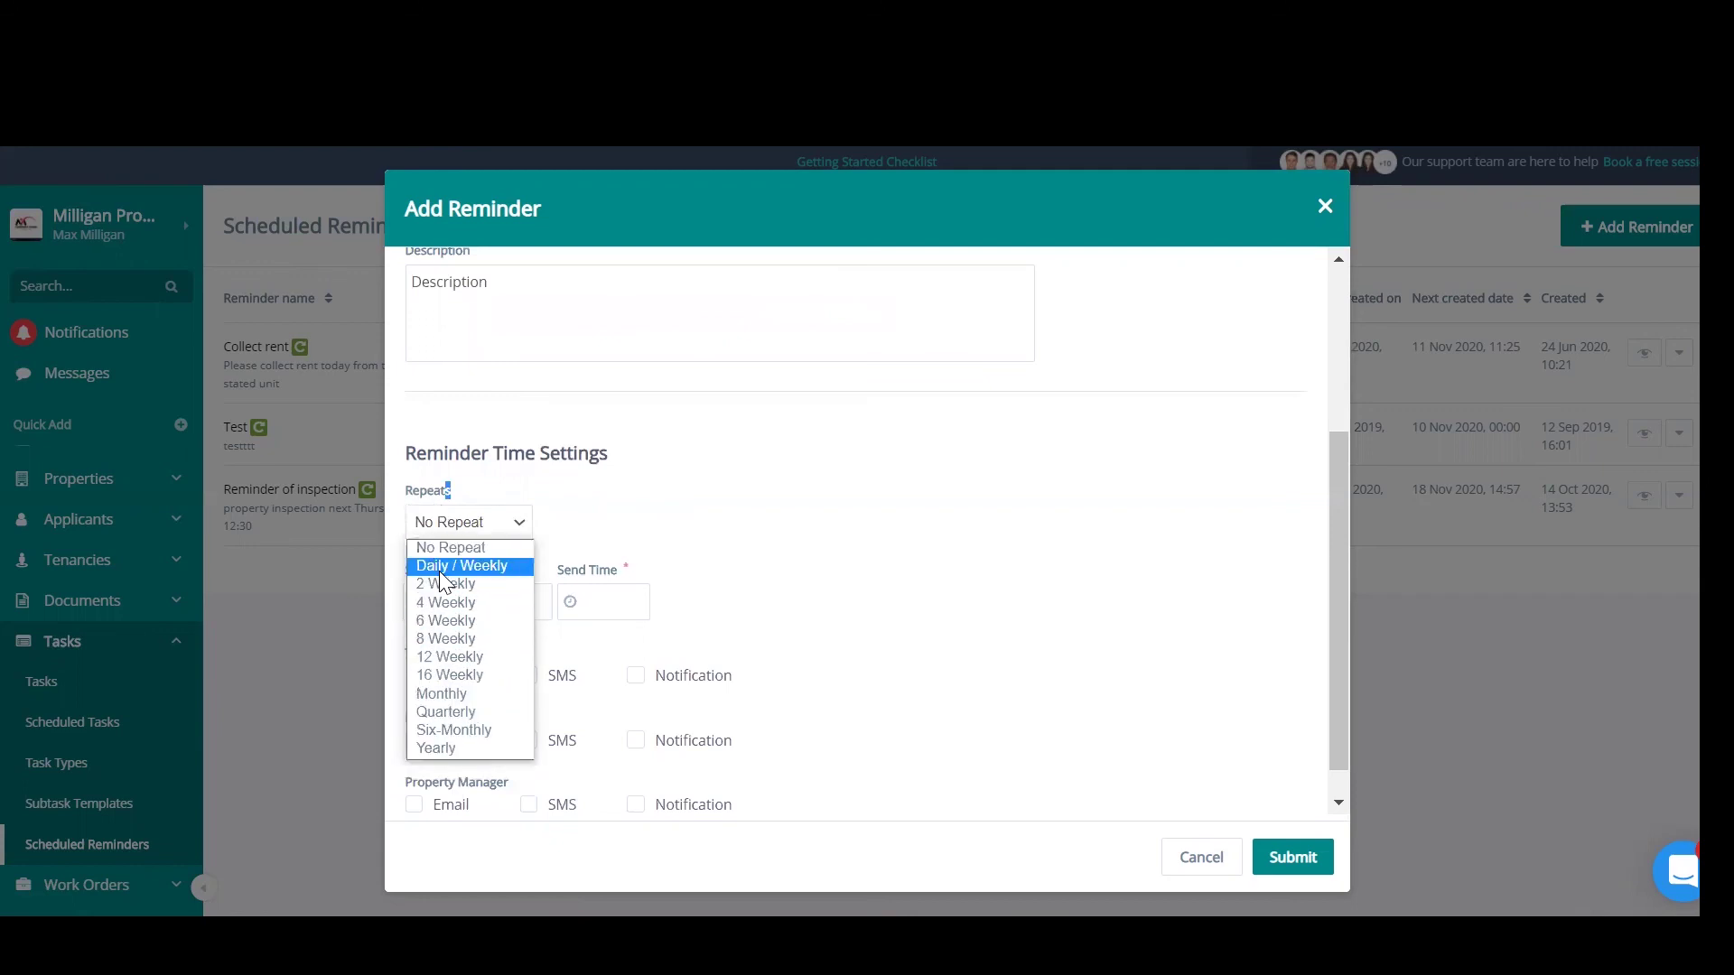
{"action": "left_click", "coordinate": [454, 696]}
{"action": "left_click", "coordinate": [512, 620]}
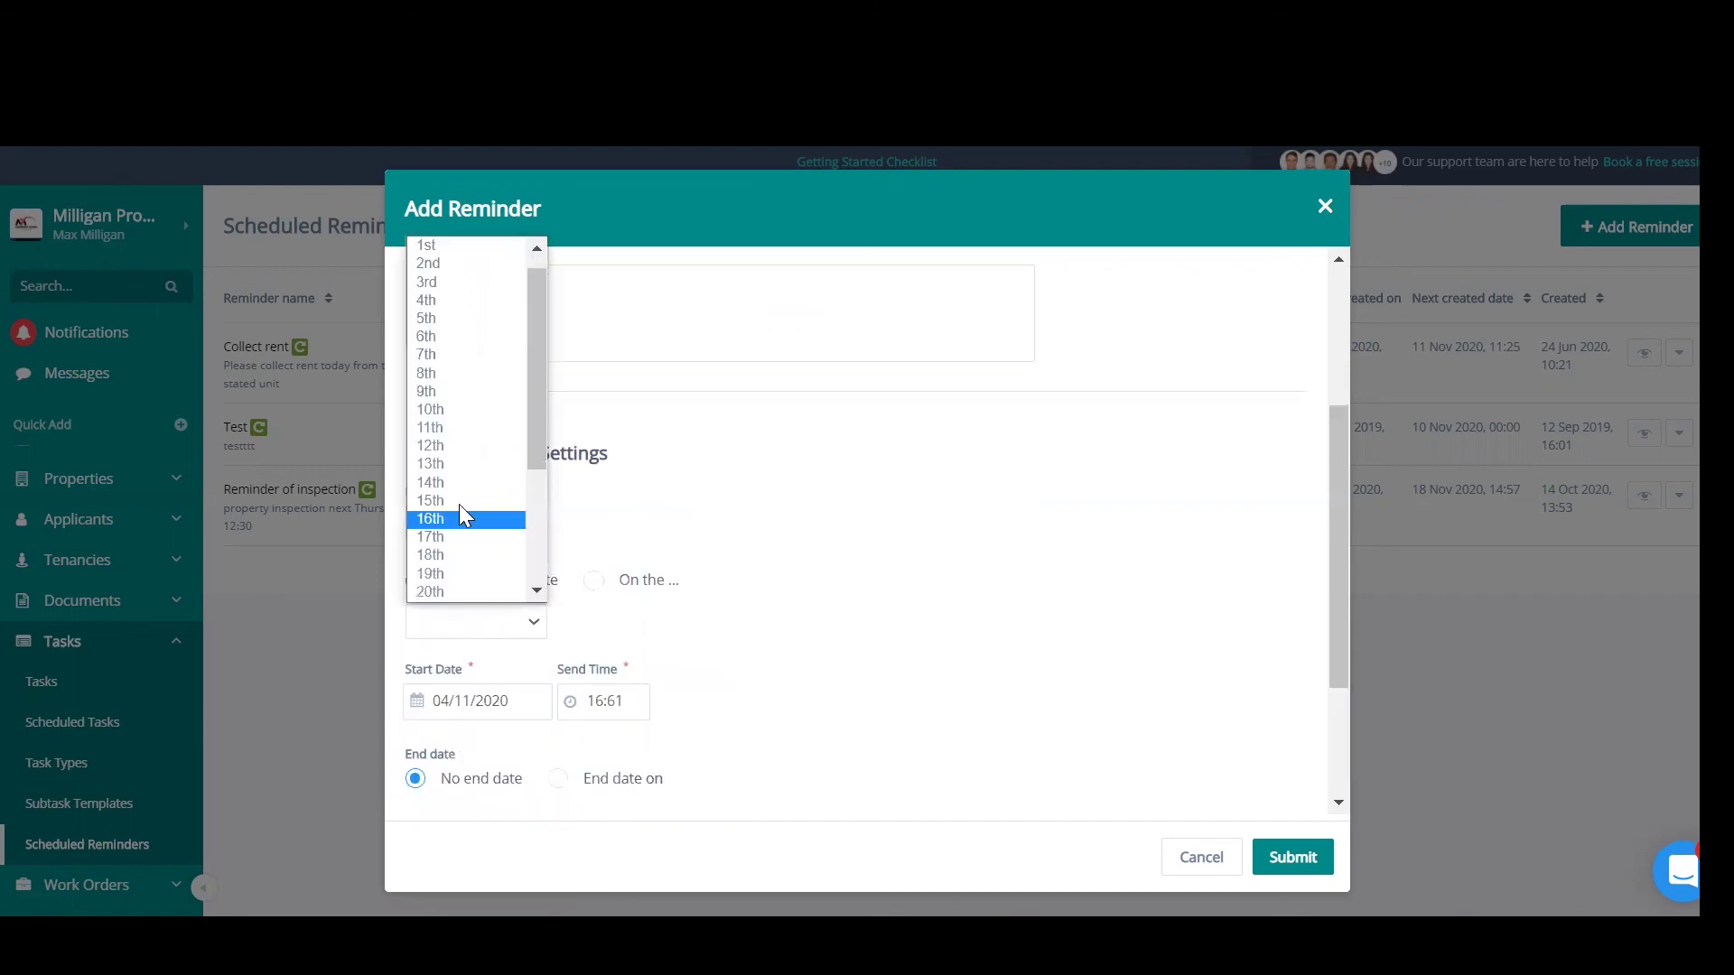
{"action": "scroll", "coordinate": [459, 514], "scroll_direction": "down", "scroll_amount": 3}
{"action": "left_click", "coordinate": [433, 391]}
{"action": "left_click", "coordinate": [874, 619]}
{"action": "scroll", "coordinate": [874, 620], "scroll_direction": "down", "scroll_amount": 3}
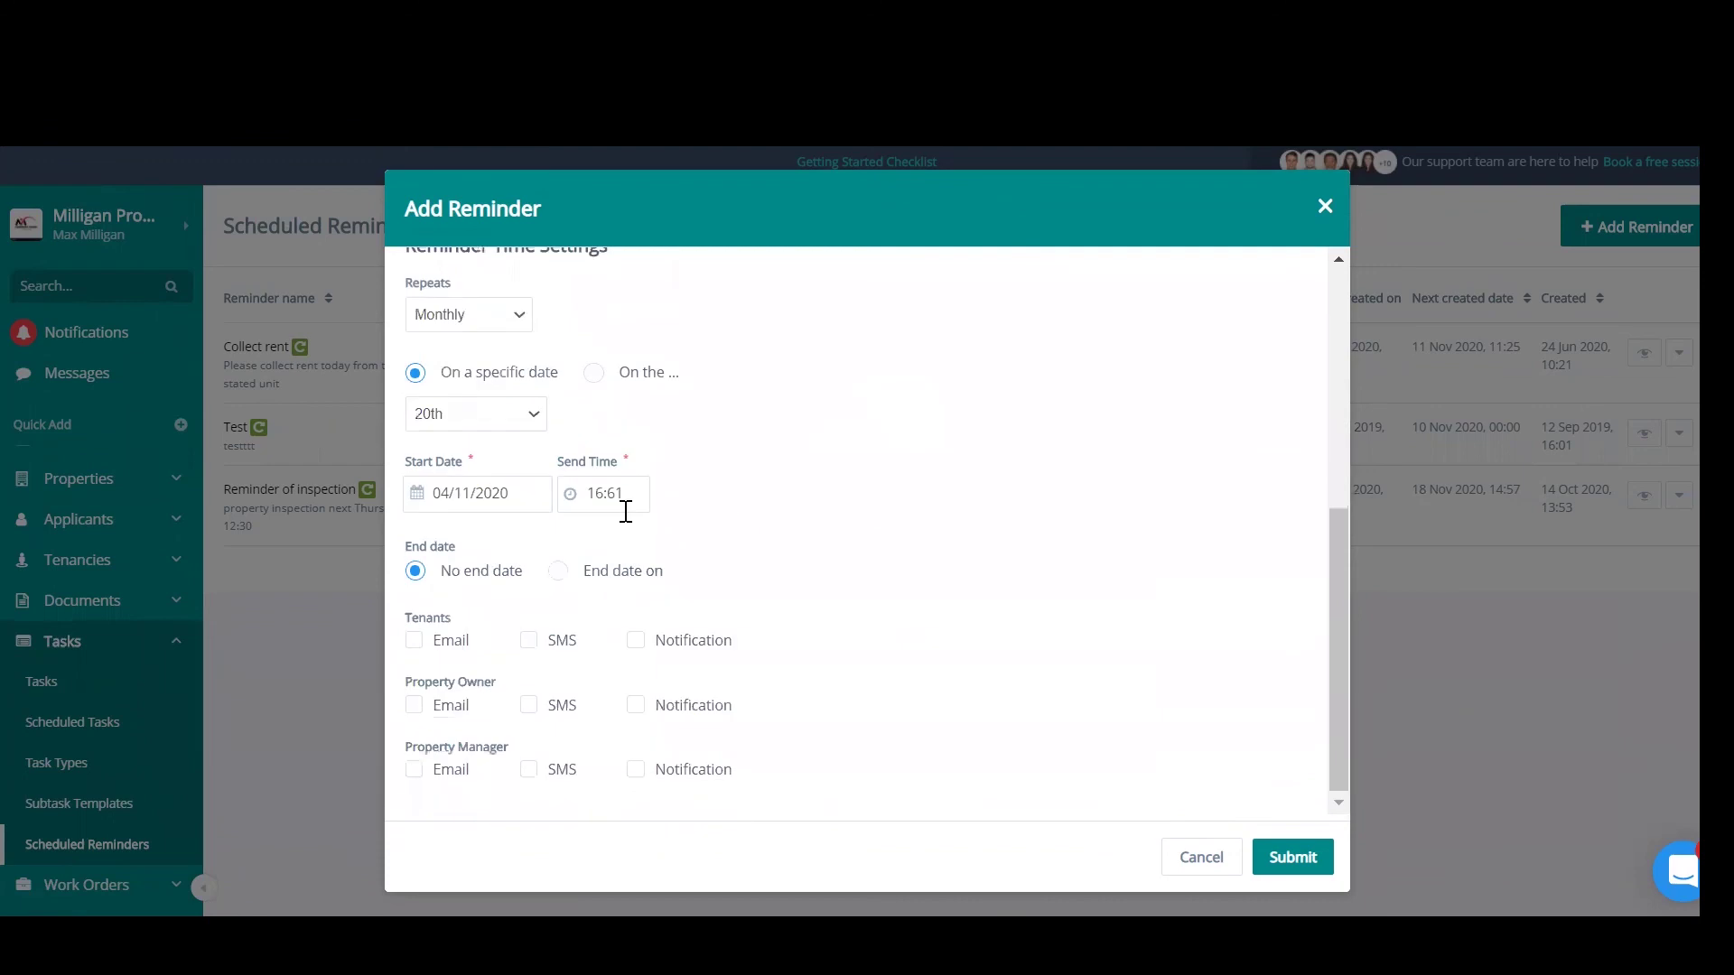
Change the reminder's send time to 17:00
{"action": "left_click", "coordinate": [533, 503]}
{"action": "left_click_drag", "start_coordinate": [540, 493], "coordinate": [421, 494]}
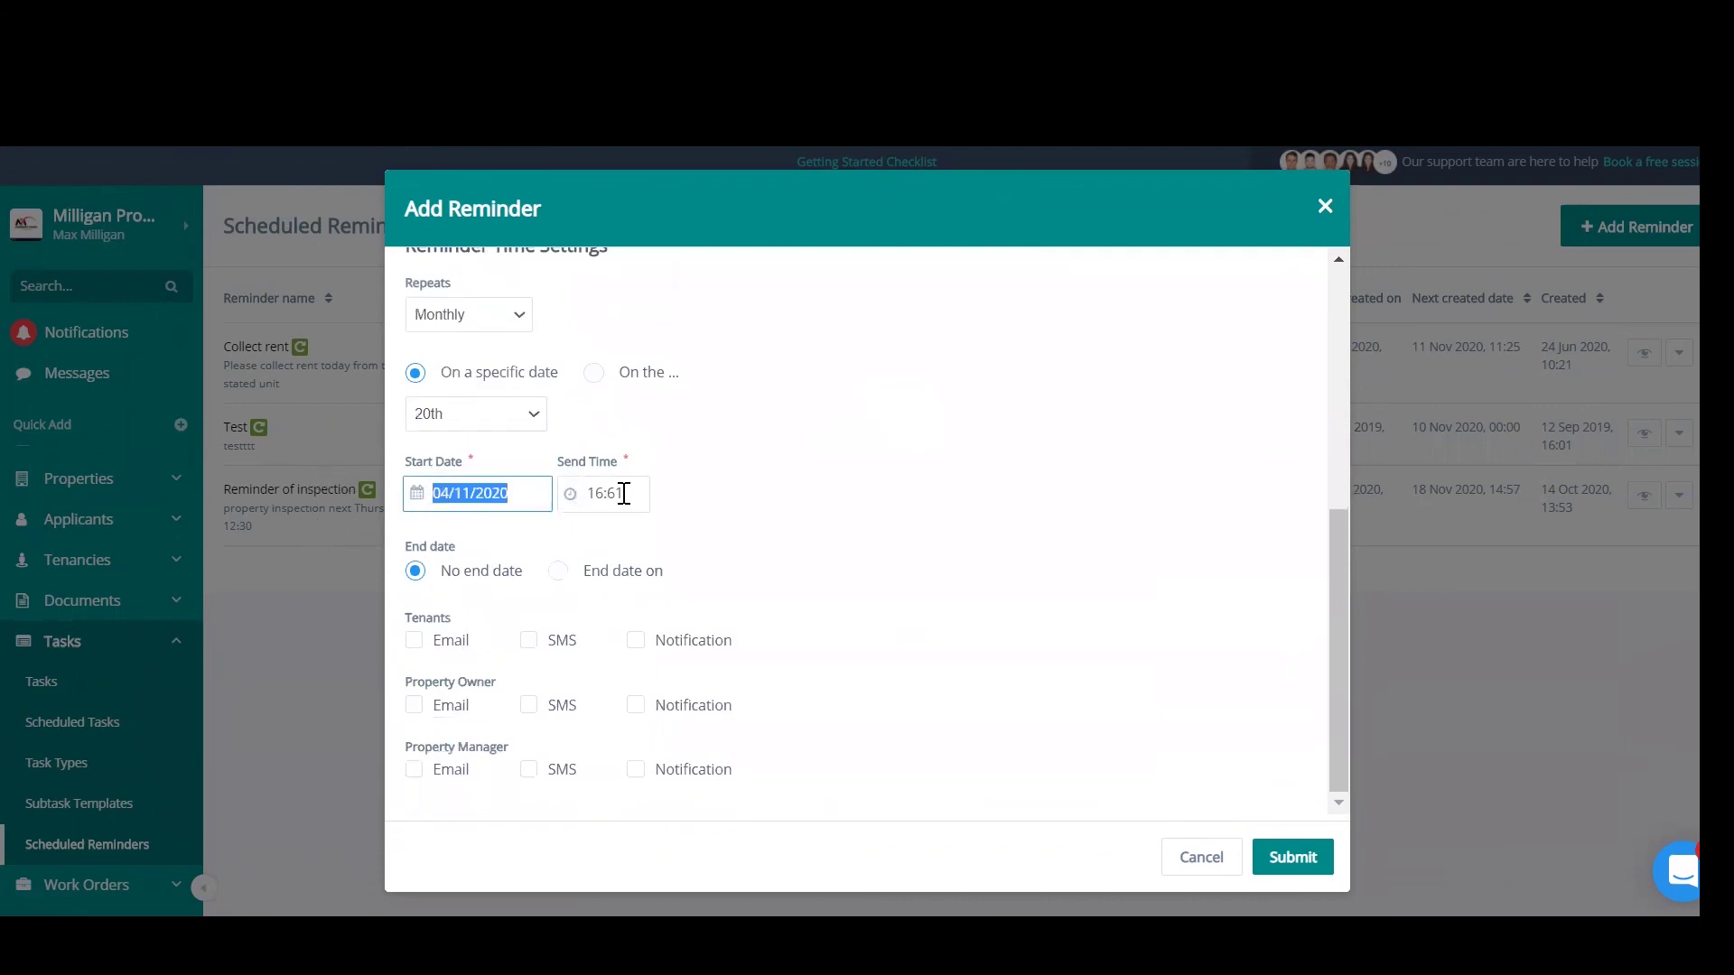
{"action": "left_click_drag", "start_coordinate": [626, 493], "coordinate": [490, 503]}
{"action": "left_click", "coordinate": [797, 521]}
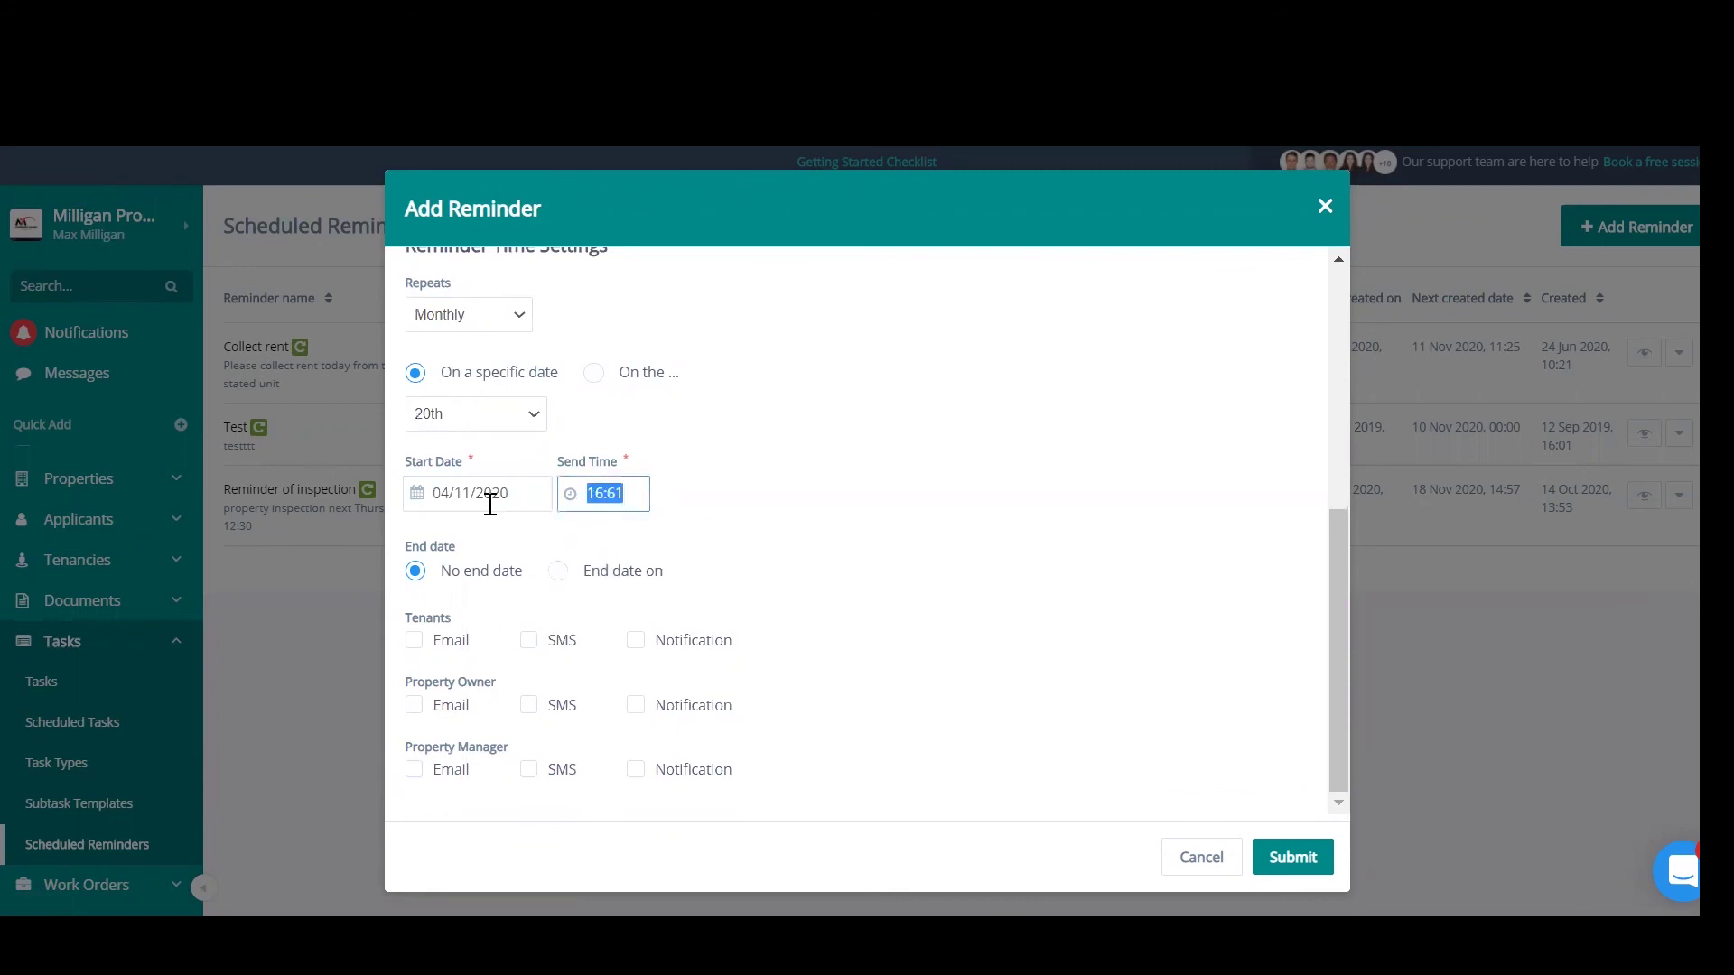
{"action": "type", "text": "17:00"}
{"action": "left_click", "coordinate": [759, 523]}
Set the reminder to end on 27 May 2021
{"action": "left_click", "coordinate": [556, 573]}
{"action": "left_click", "coordinate": [432, 611]}
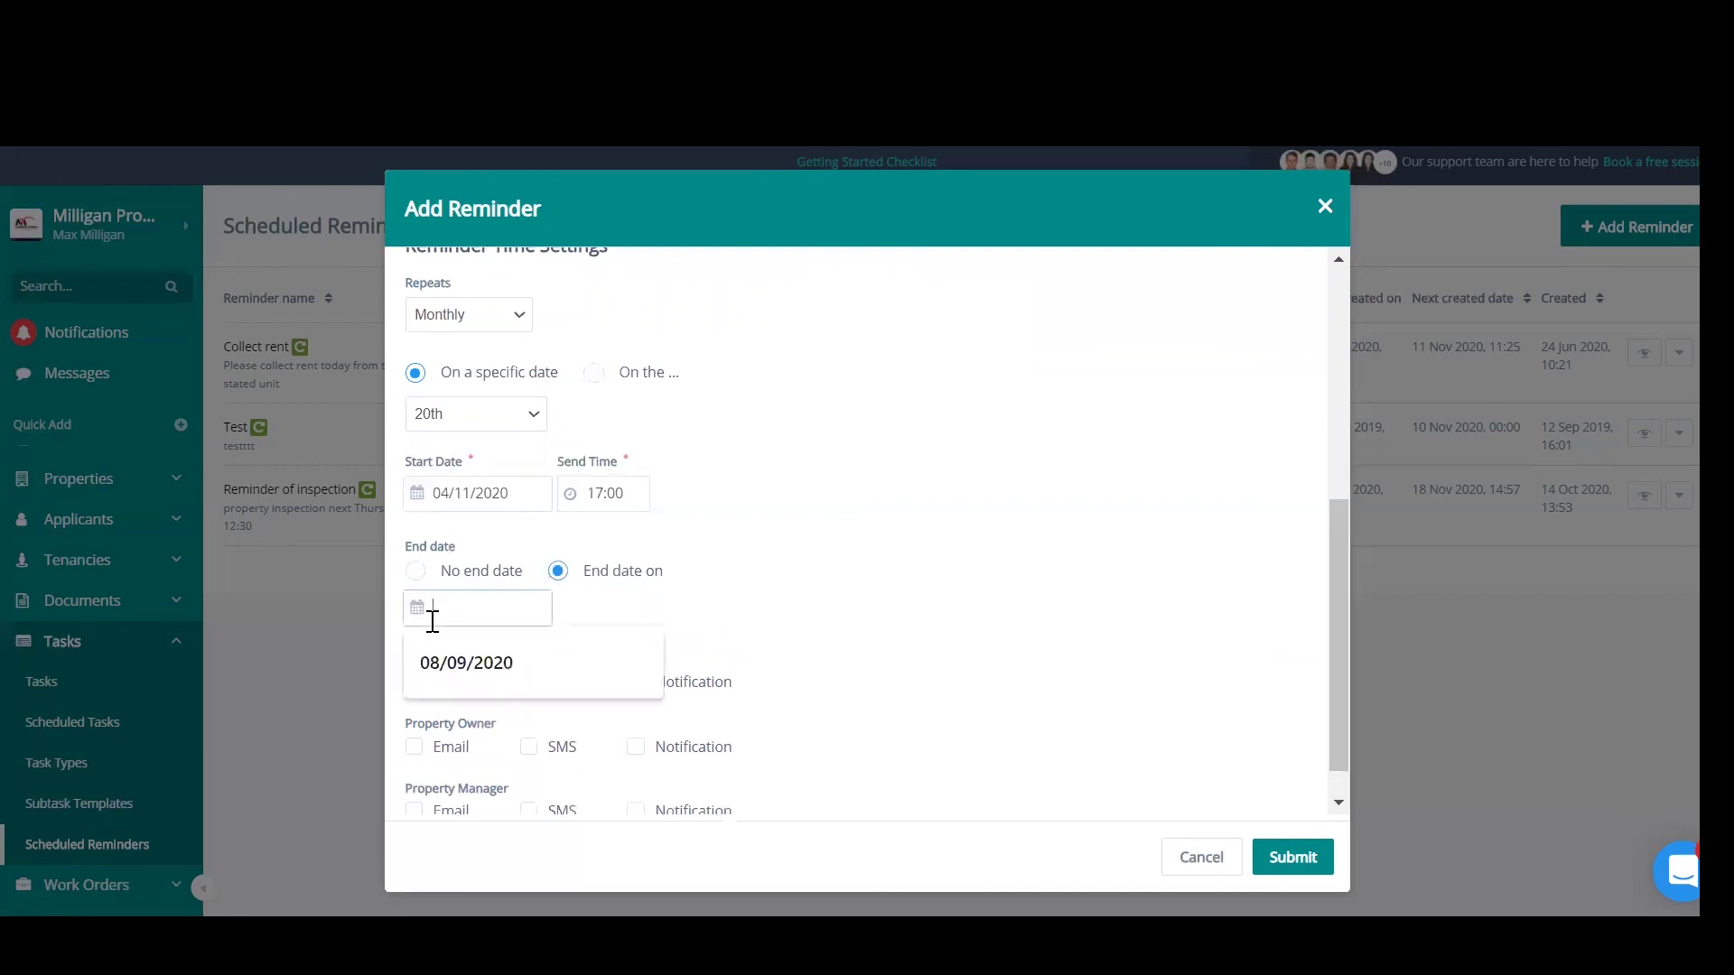
{"action": "left_click", "coordinate": [612, 650]}
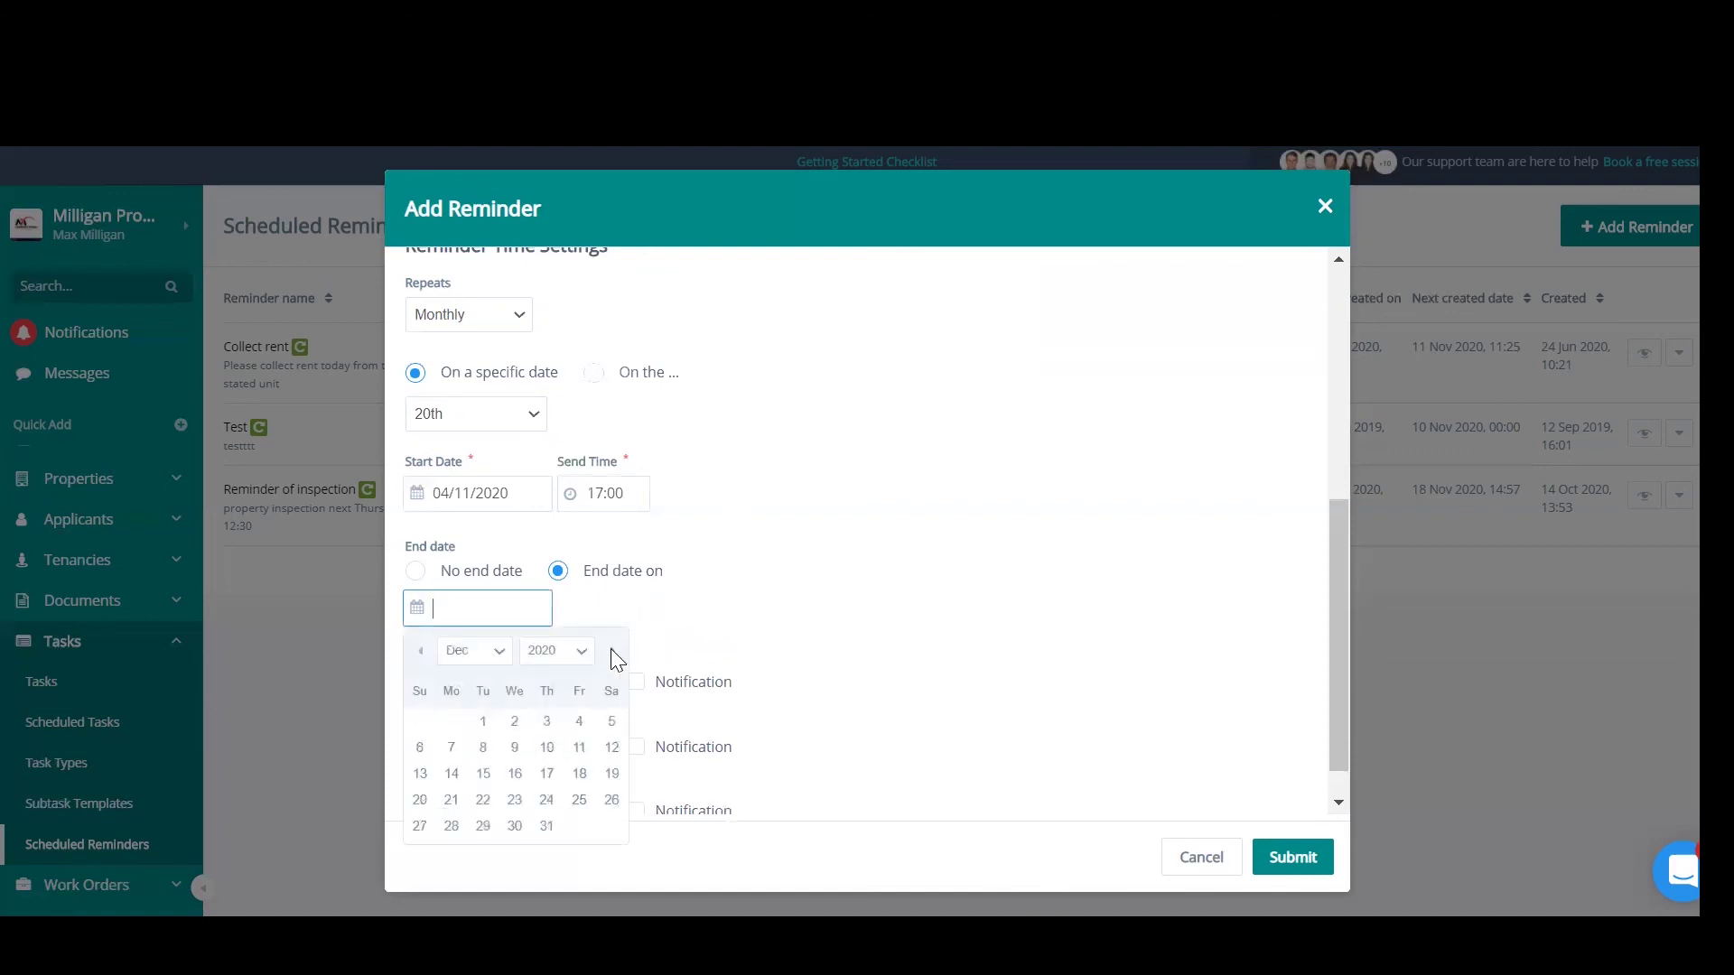
{"action": "left_click", "coordinate": [613, 650]}
{"action": "left_click", "coordinate": [612, 651]}
{"action": "left_click", "coordinate": [613, 650]}
{"action": "left_click", "coordinate": [612, 650]}
{"action": "left_click", "coordinate": [613, 650]}
{"action": "left_click", "coordinate": [546, 825]}
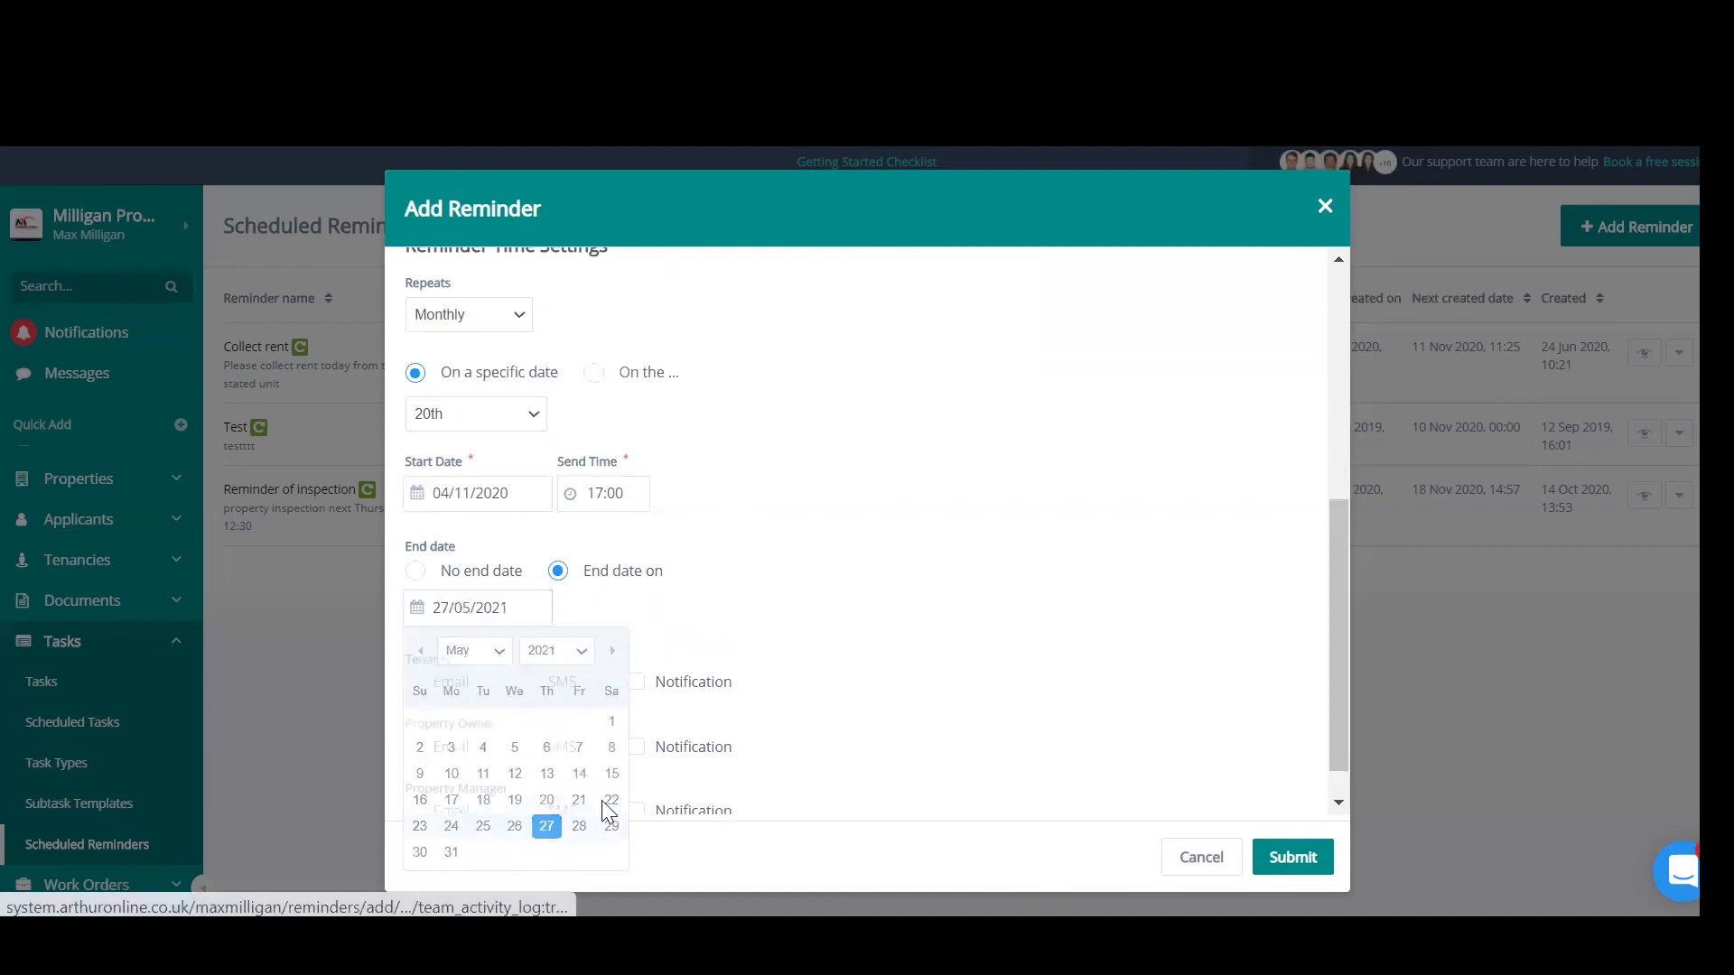
{"action": "scroll", "coordinate": [513, 605], "scroll_direction": "down", "scroll_amount": 1}
{"action": "scroll", "coordinate": [514, 607], "scroll_direction": "up", "scroll_amount": 1}
{"action": "scroll", "coordinate": [553, 592], "scroll_direction": "down", "scroll_amount": 1}
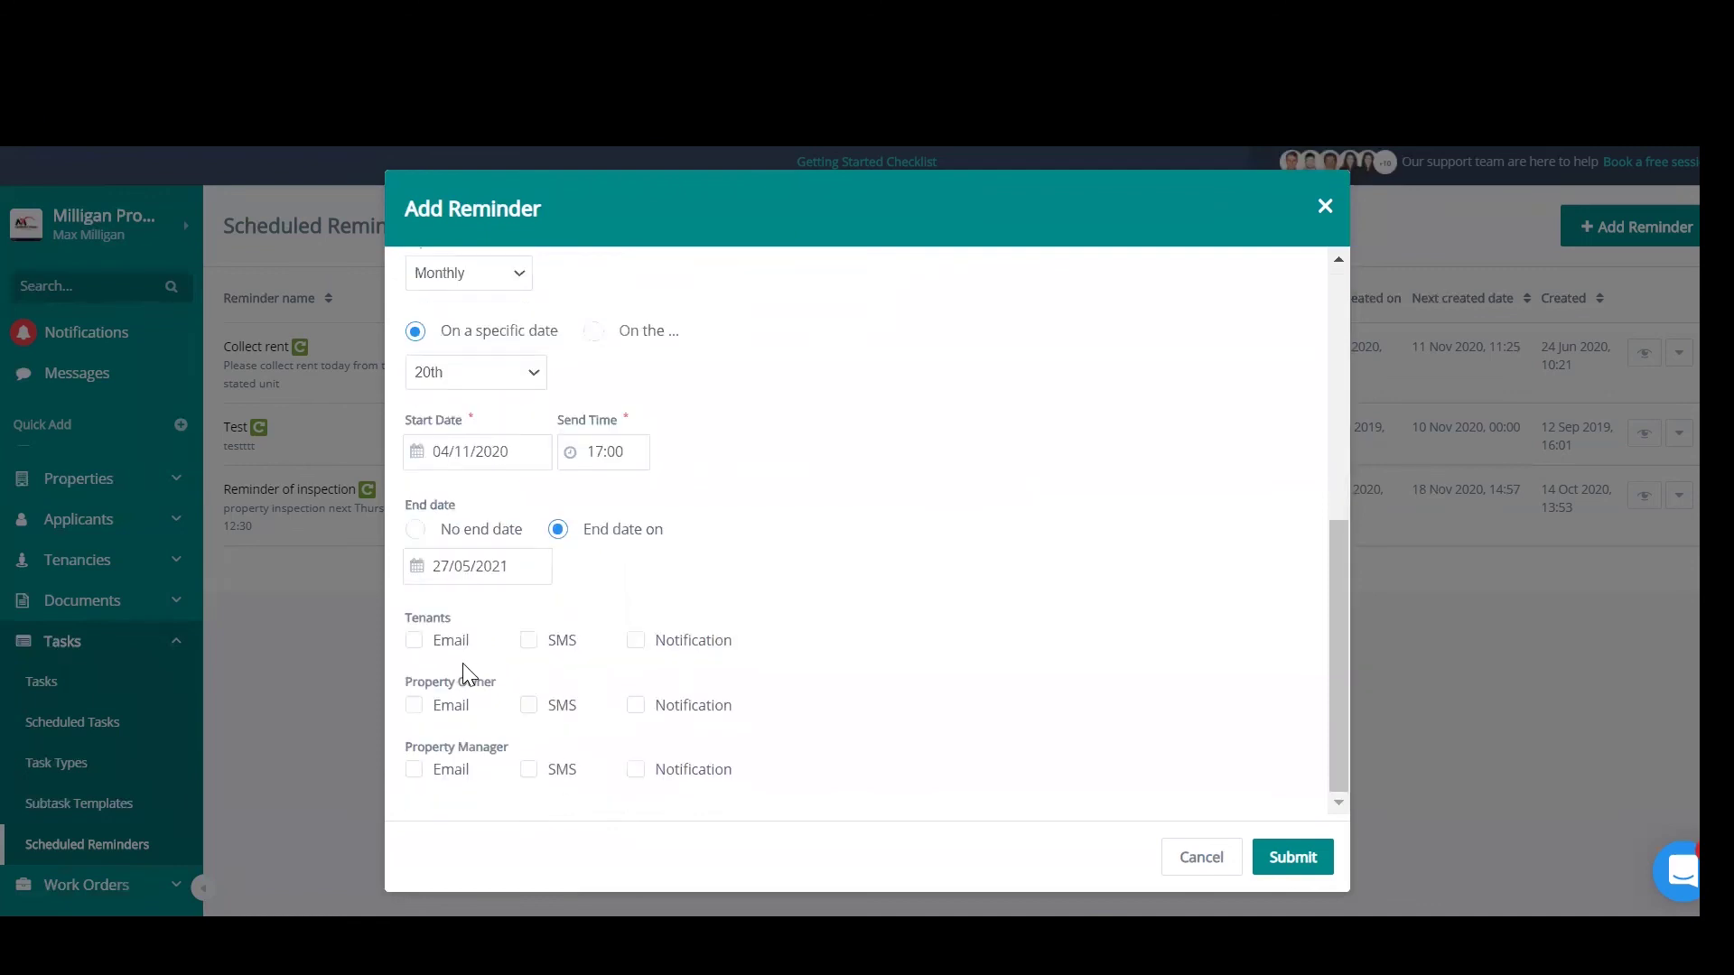
{"action": "scroll", "coordinate": [463, 663], "scroll_direction": "up", "scroll_amount": 6}
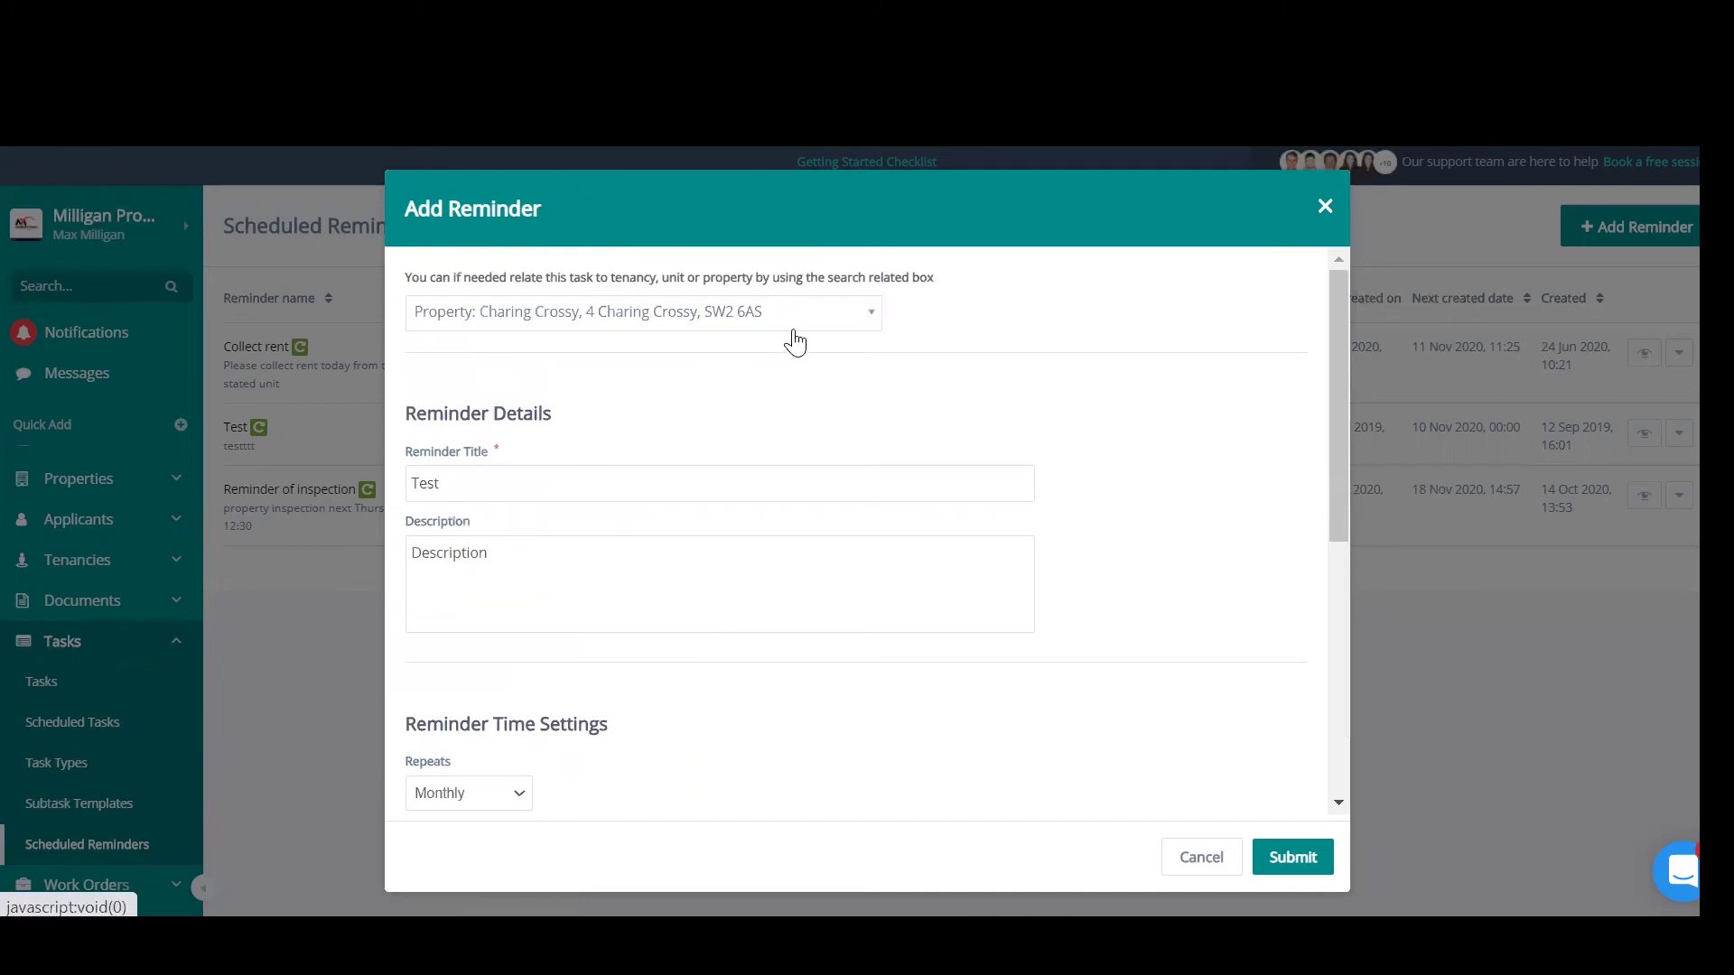
{"action": "scroll", "coordinate": [795, 341], "scroll_direction": "down", "scroll_amount": 6}
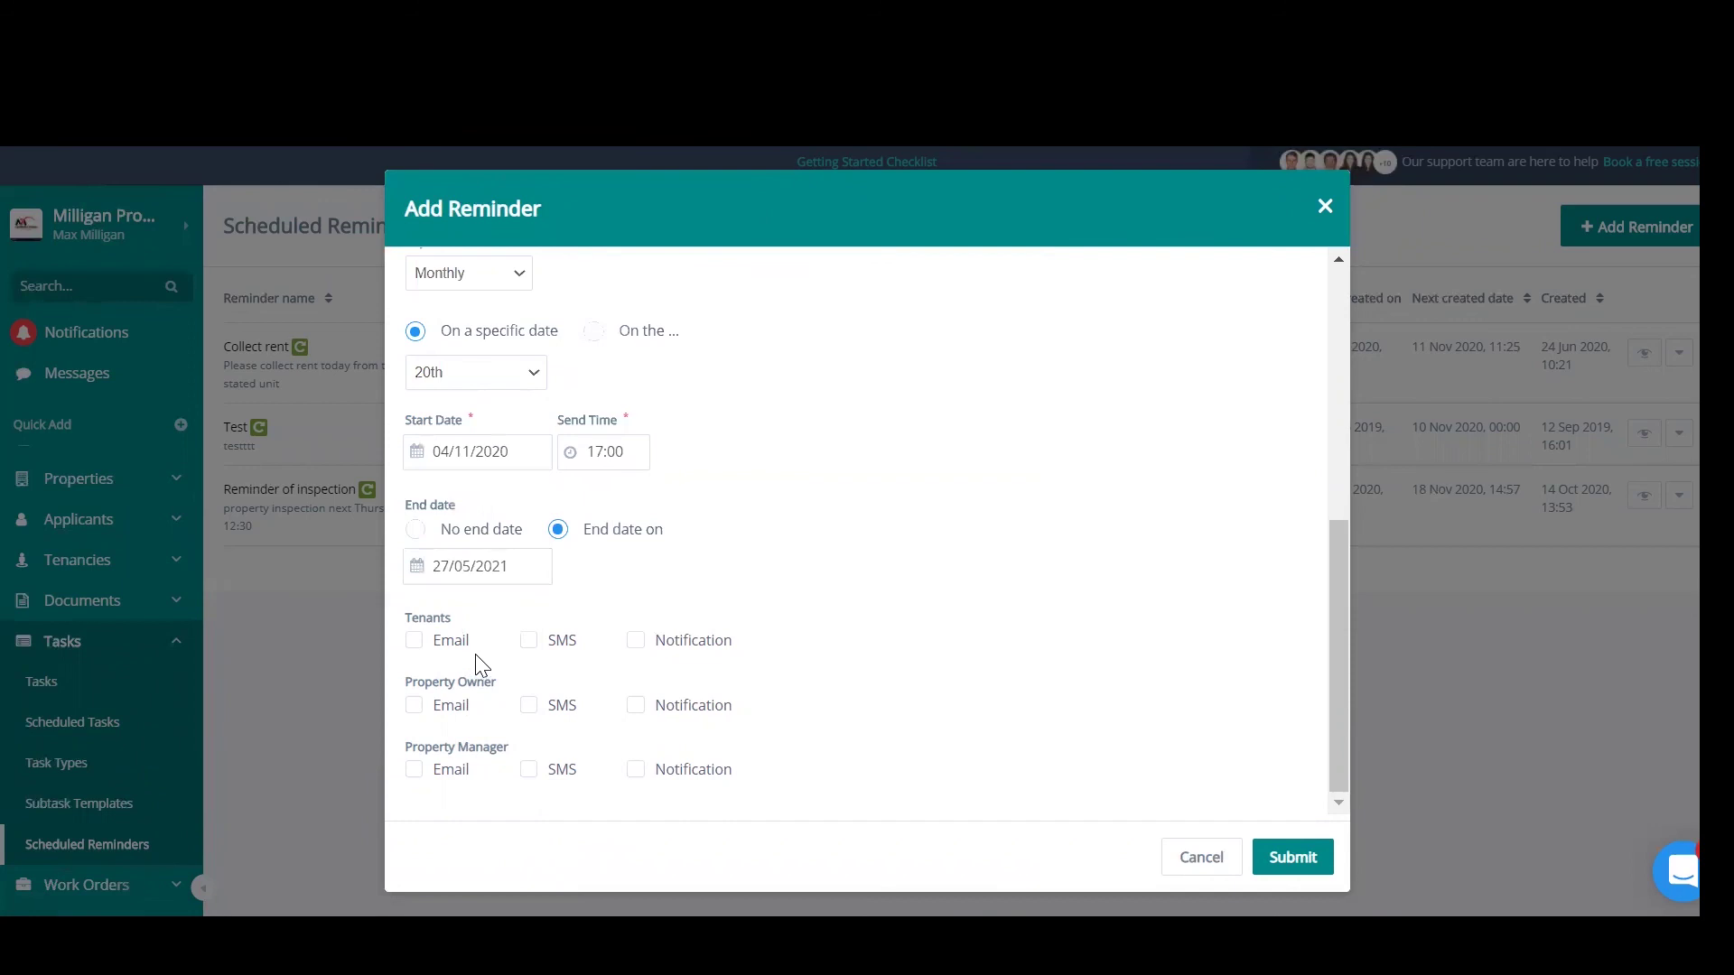
{"action": "left_click_drag", "start_coordinate": [487, 665], "coordinate": [488, 713]}
{"action": "scroll", "coordinate": [471, 704], "scroll_direction": "up", "scroll_amount": 10}
{"action": "scroll", "coordinate": [519, 540], "scroll_direction": "down", "scroll_amount": 10}
{"action": "left_click_drag", "start_coordinate": [479, 629], "coordinate": [776, 711]}
{"action": "left_click", "coordinate": [776, 711]}
{"action": "scroll", "coordinate": [782, 608], "scroll_direction": "up", "scroll_amount": 10}
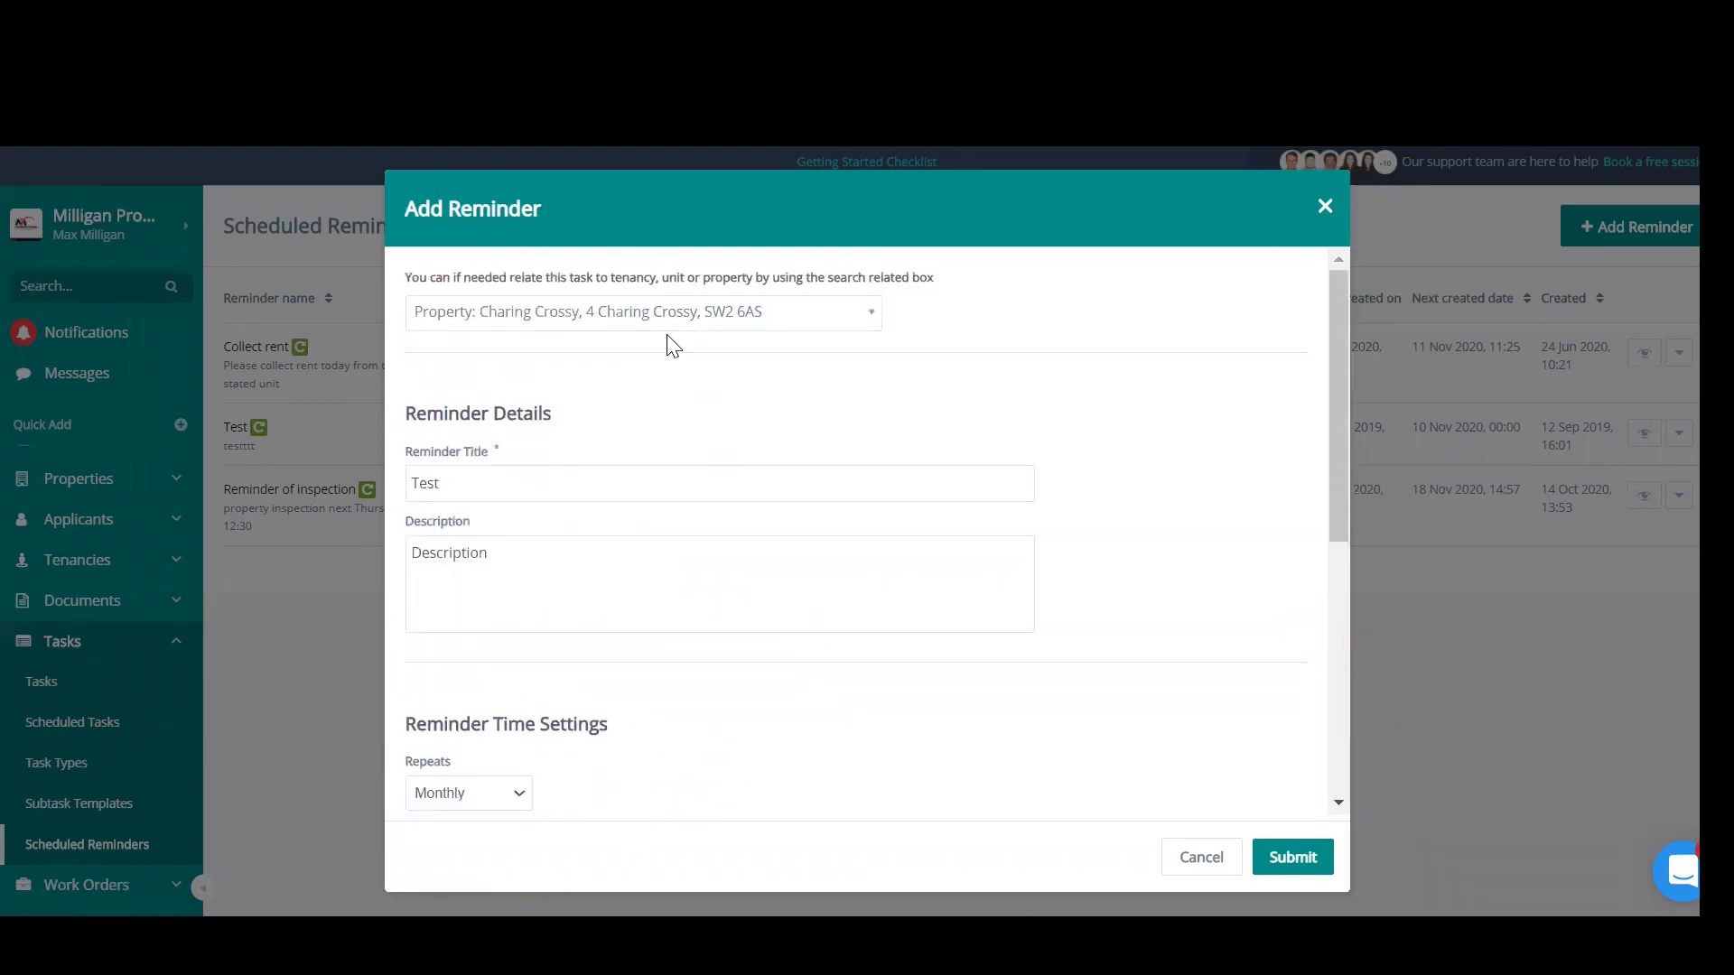
{"action": "scroll", "coordinate": [491, 564], "scroll_direction": "down", "scroll_amount": 10}
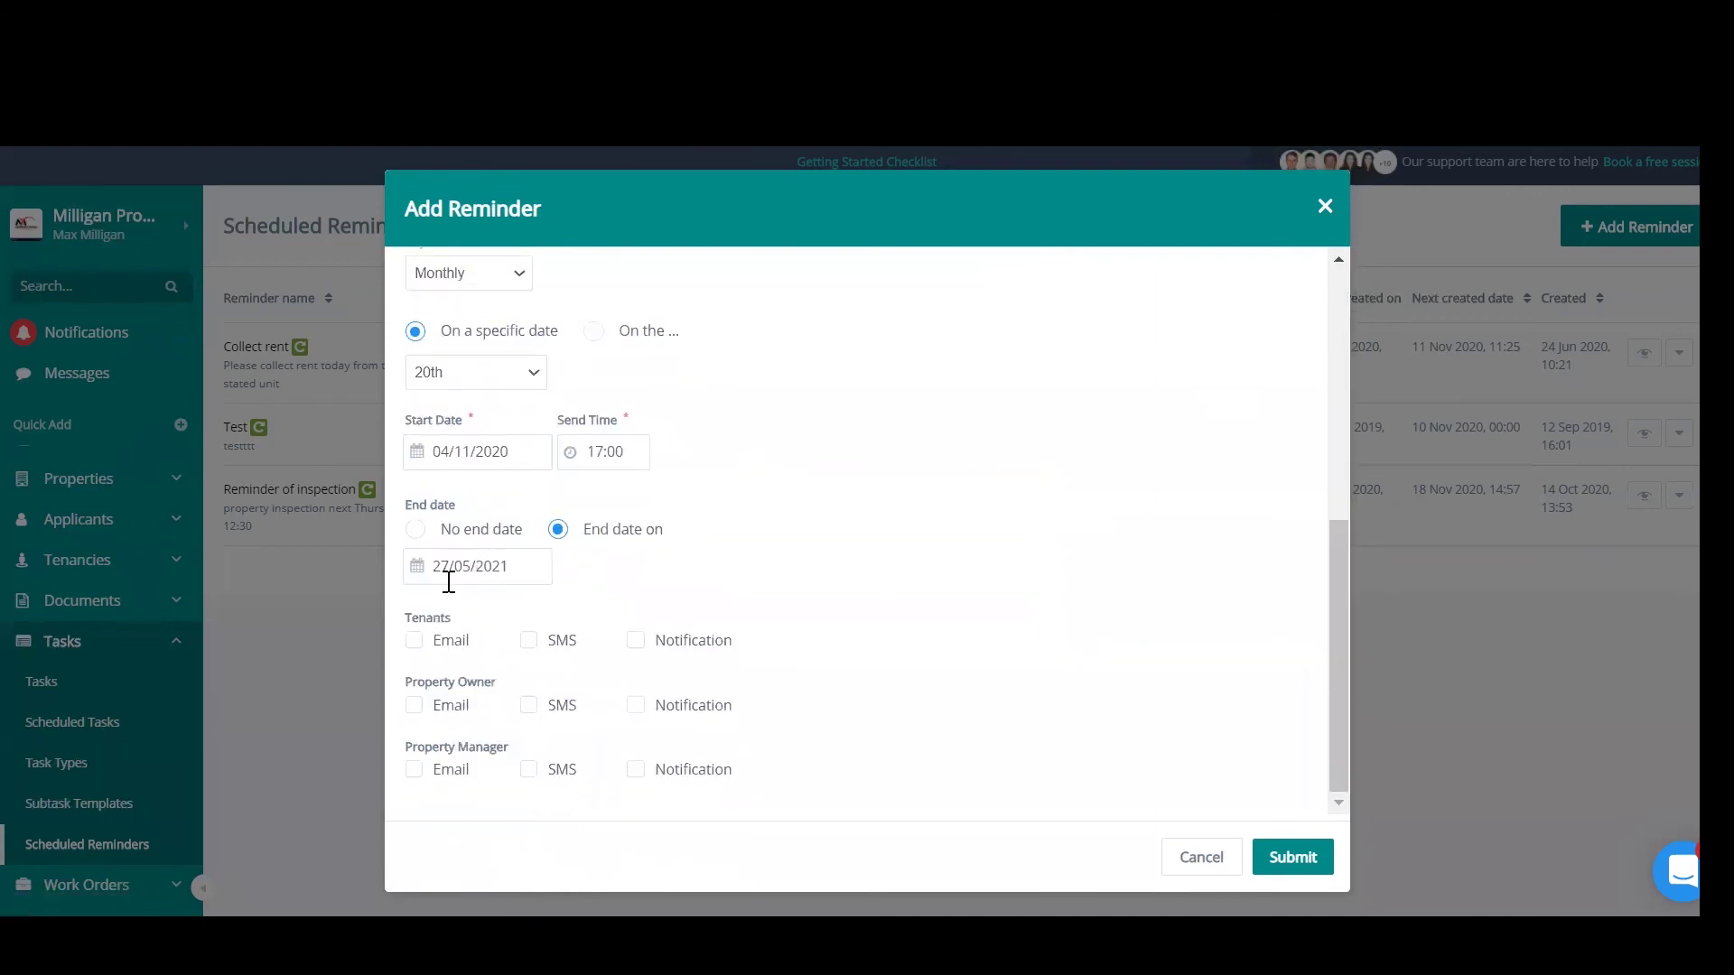
{"action": "left_click", "coordinate": [442, 641]}
{"action": "left_click_drag", "start_coordinate": [495, 737], "coordinate": [495, 781]}
Tick Email, SMS and Notification for tenants, property owner and property manager
{"action": "left_click", "coordinate": [494, 779]}
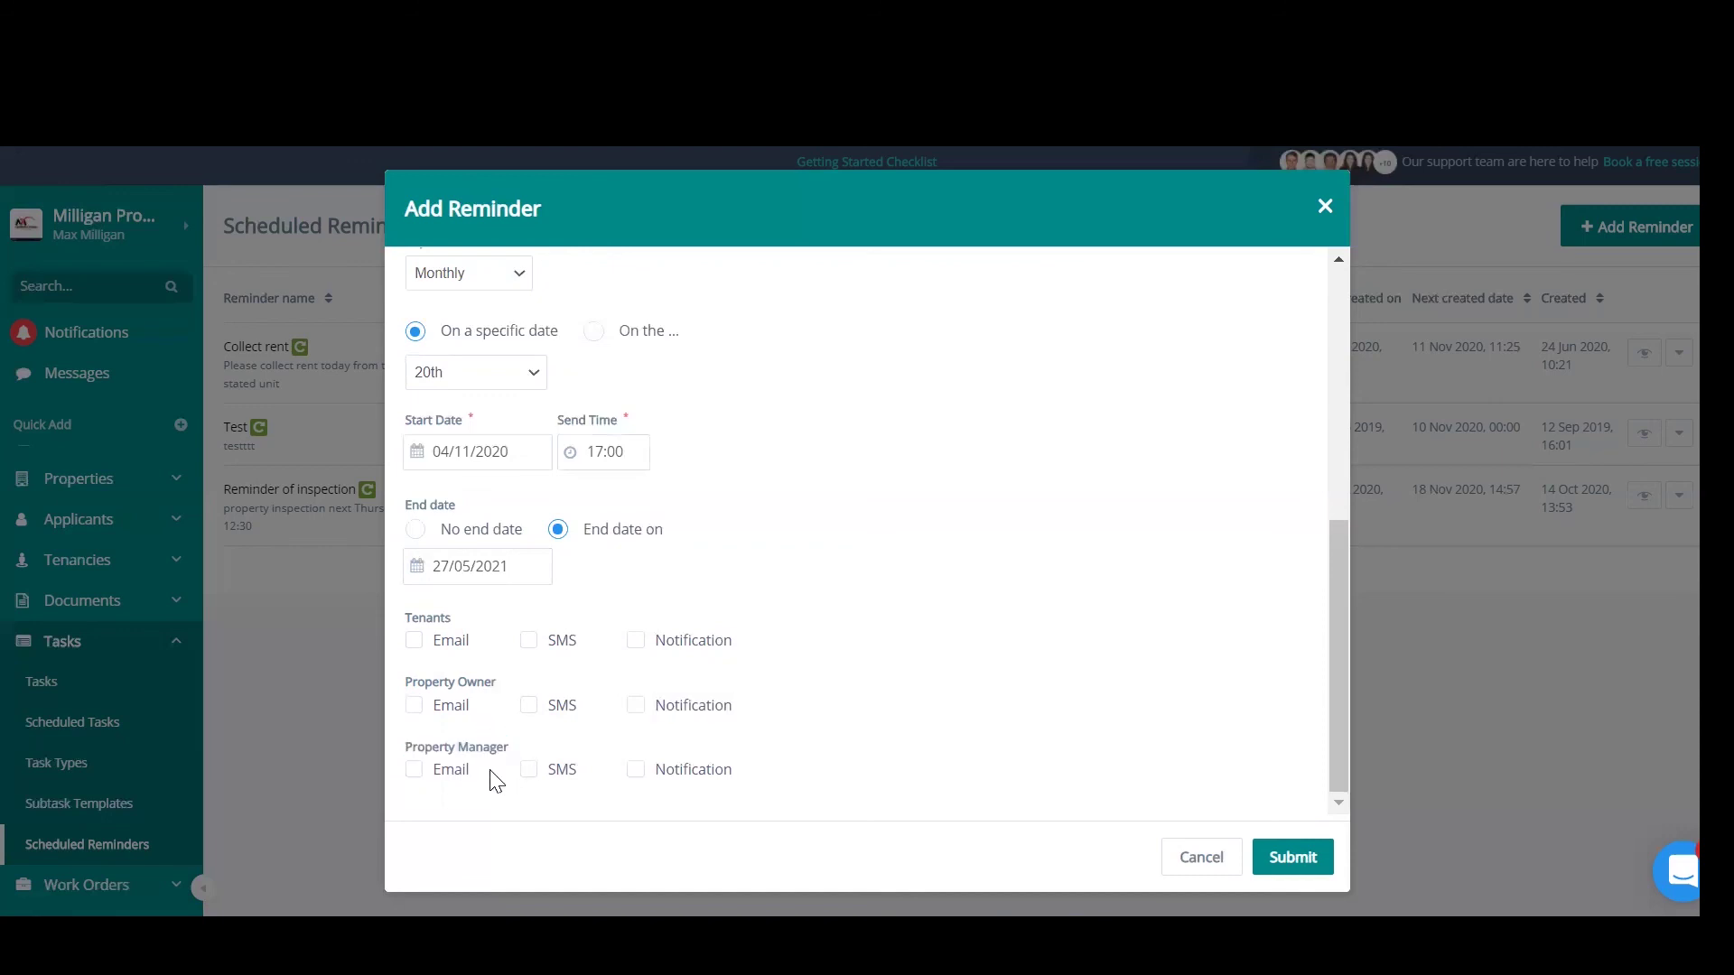
{"action": "left_click", "coordinate": [412, 641]}
{"action": "left_click", "coordinate": [414, 705]}
{"action": "left_click", "coordinate": [414, 770]}
{"action": "left_click", "coordinate": [528, 640]}
{"action": "left_click", "coordinate": [528, 705]}
{"action": "left_click", "coordinate": [529, 770]}
{"action": "left_click", "coordinate": [636, 640]}
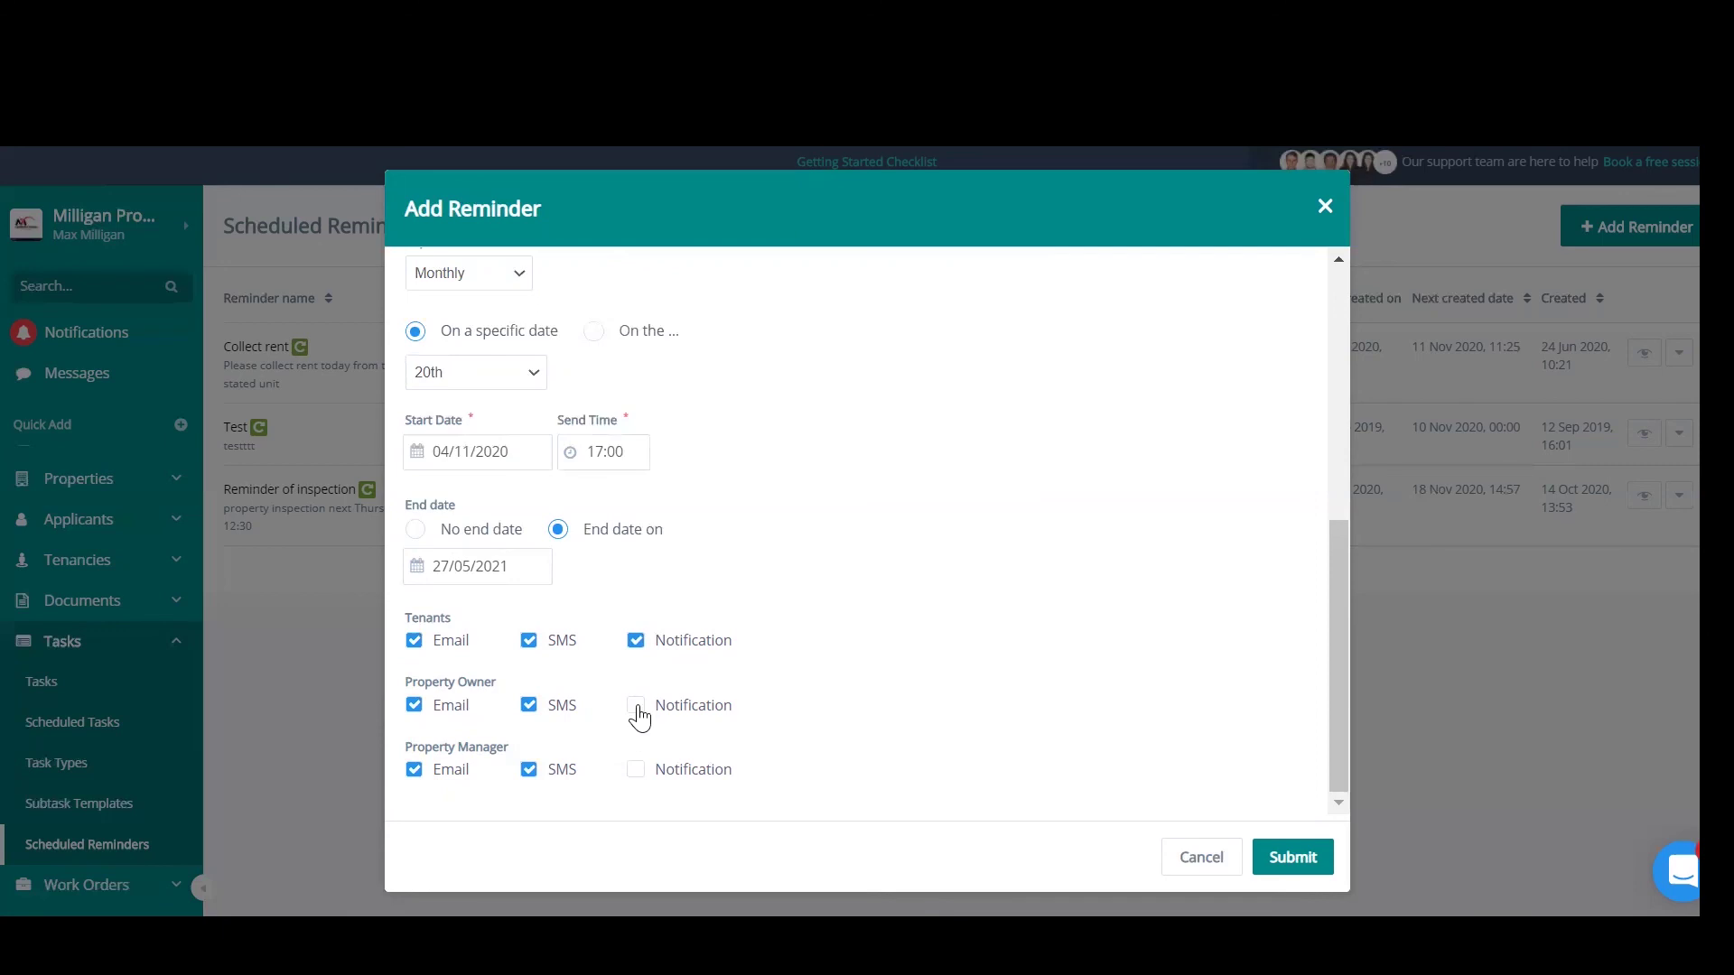
{"action": "left_click", "coordinate": [636, 705]}
{"action": "left_click", "coordinate": [636, 770]}
Untick all the Email, SMS and Notification options again, then submit the reminder
{"action": "left_click", "coordinate": [528, 640]}
{"action": "left_click", "coordinate": [636, 640]}
{"action": "left_click", "coordinate": [636, 706]}
{"action": "left_click", "coordinate": [528, 705]}
{"action": "left_click", "coordinate": [414, 705]}
{"action": "left_click", "coordinate": [413, 770]}
{"action": "left_click", "coordinate": [528, 770]}
{"action": "left_click", "coordinate": [529, 769]}
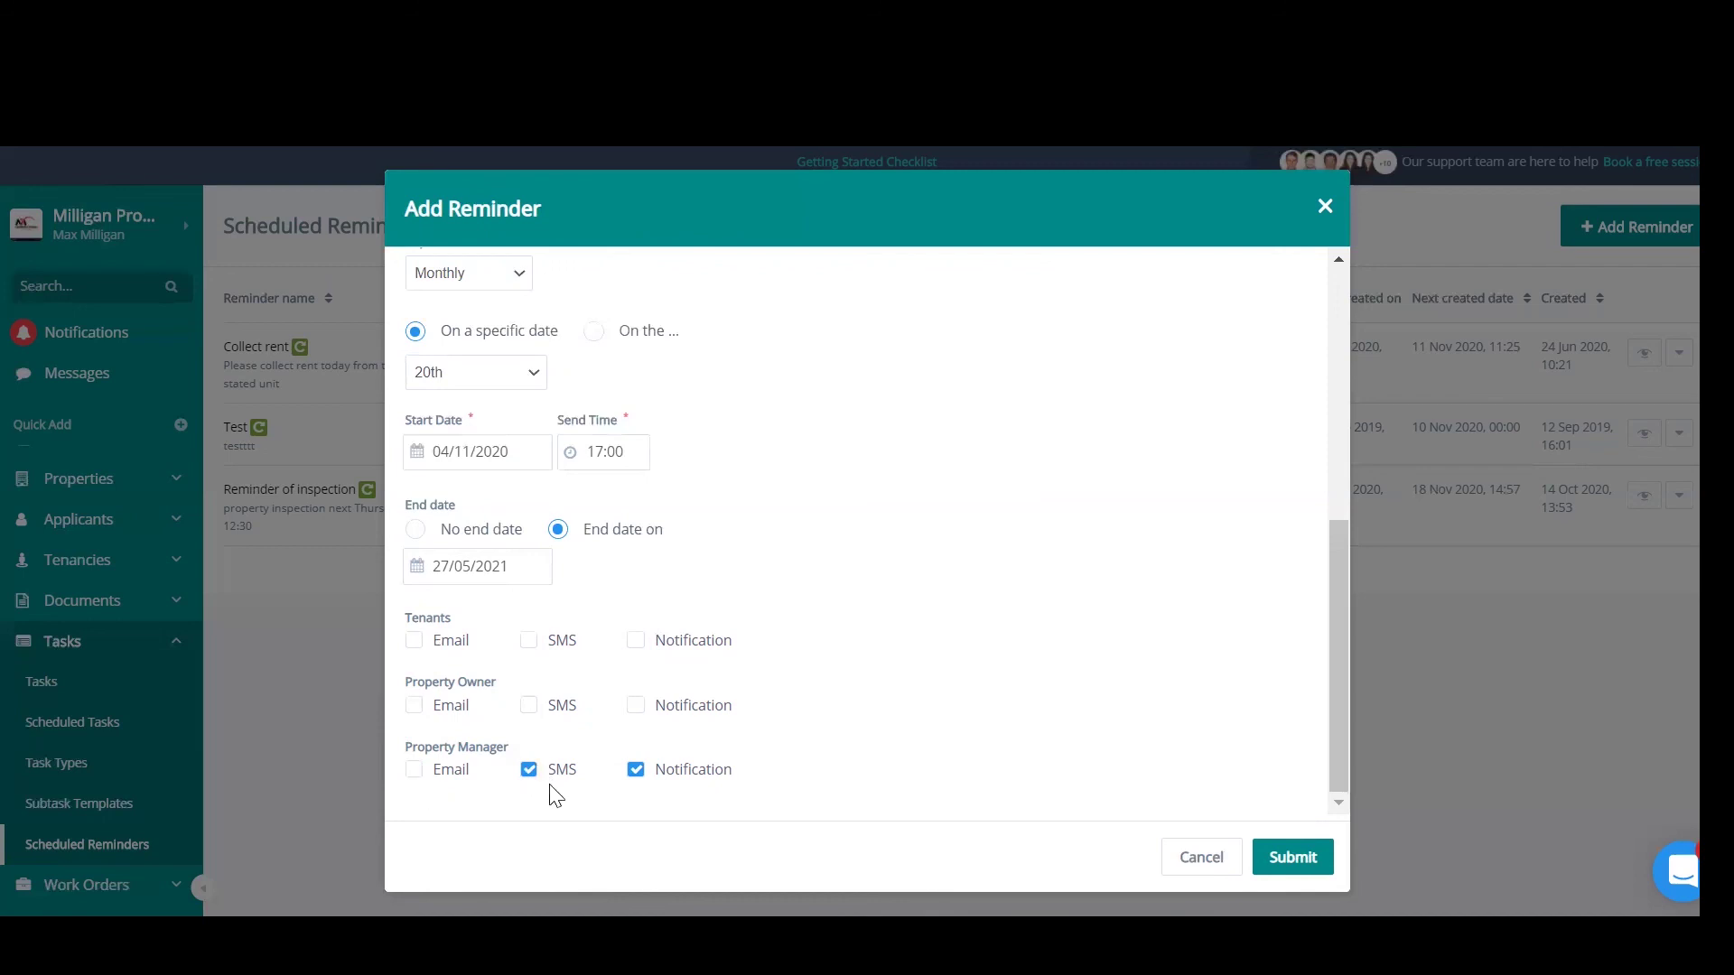
{"action": "left_click", "coordinate": [637, 771]}
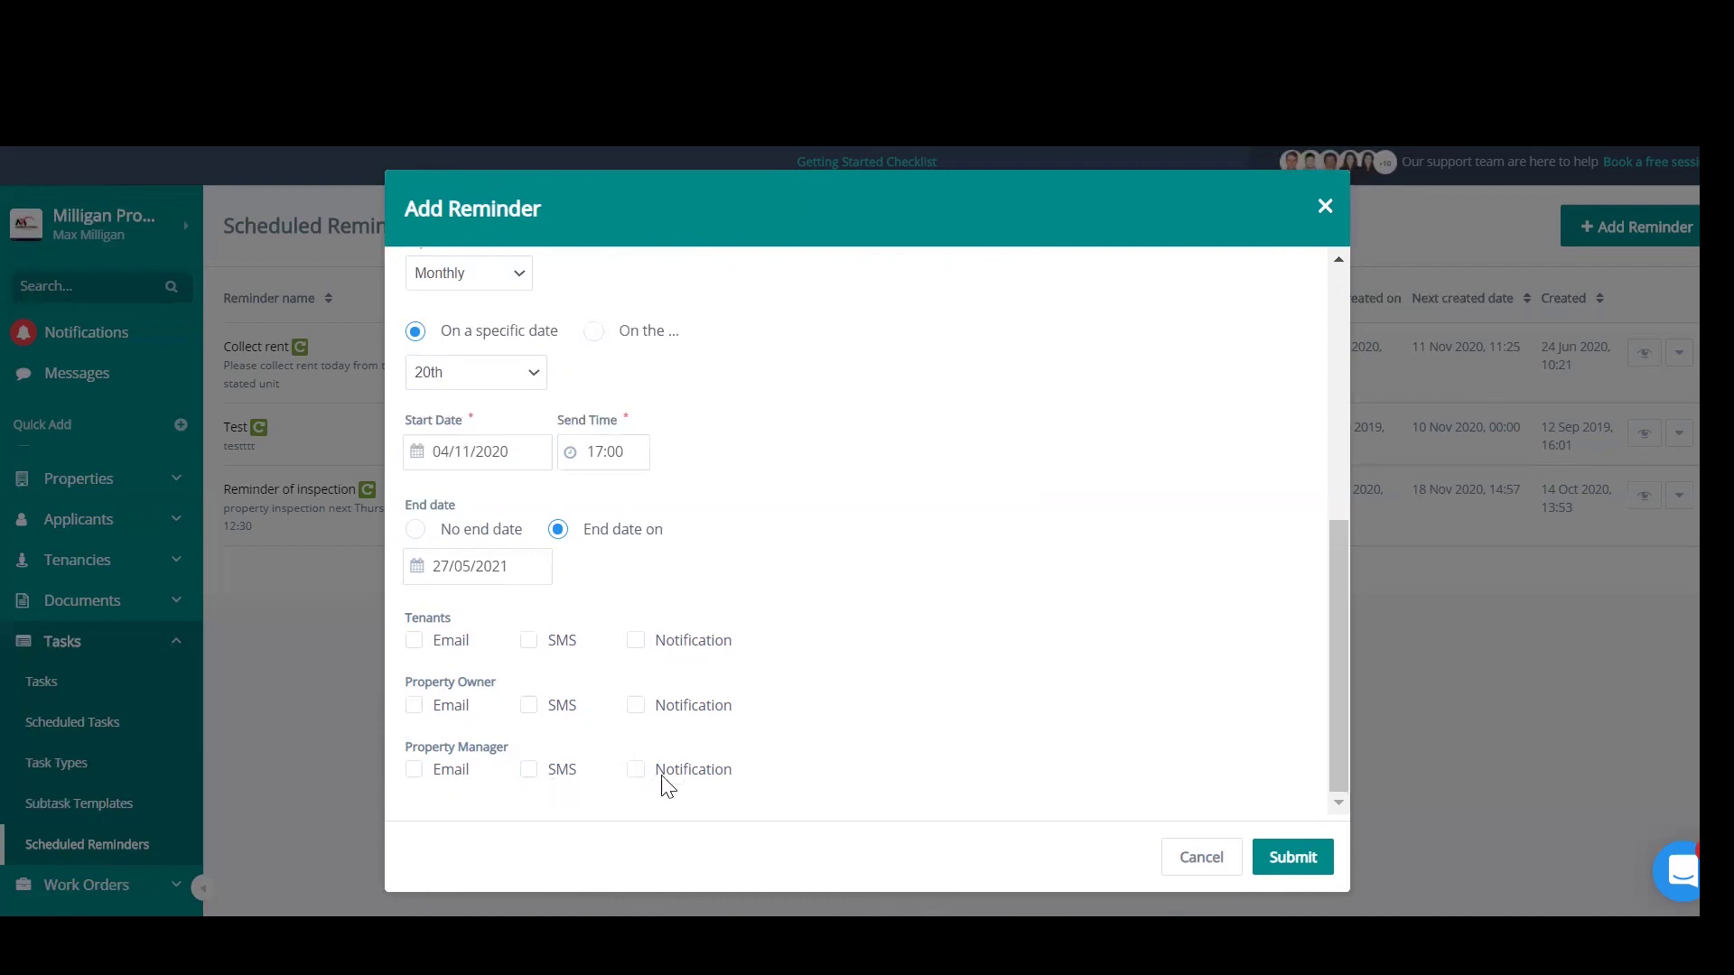
{"action": "left_click", "coordinate": [1311, 856]}
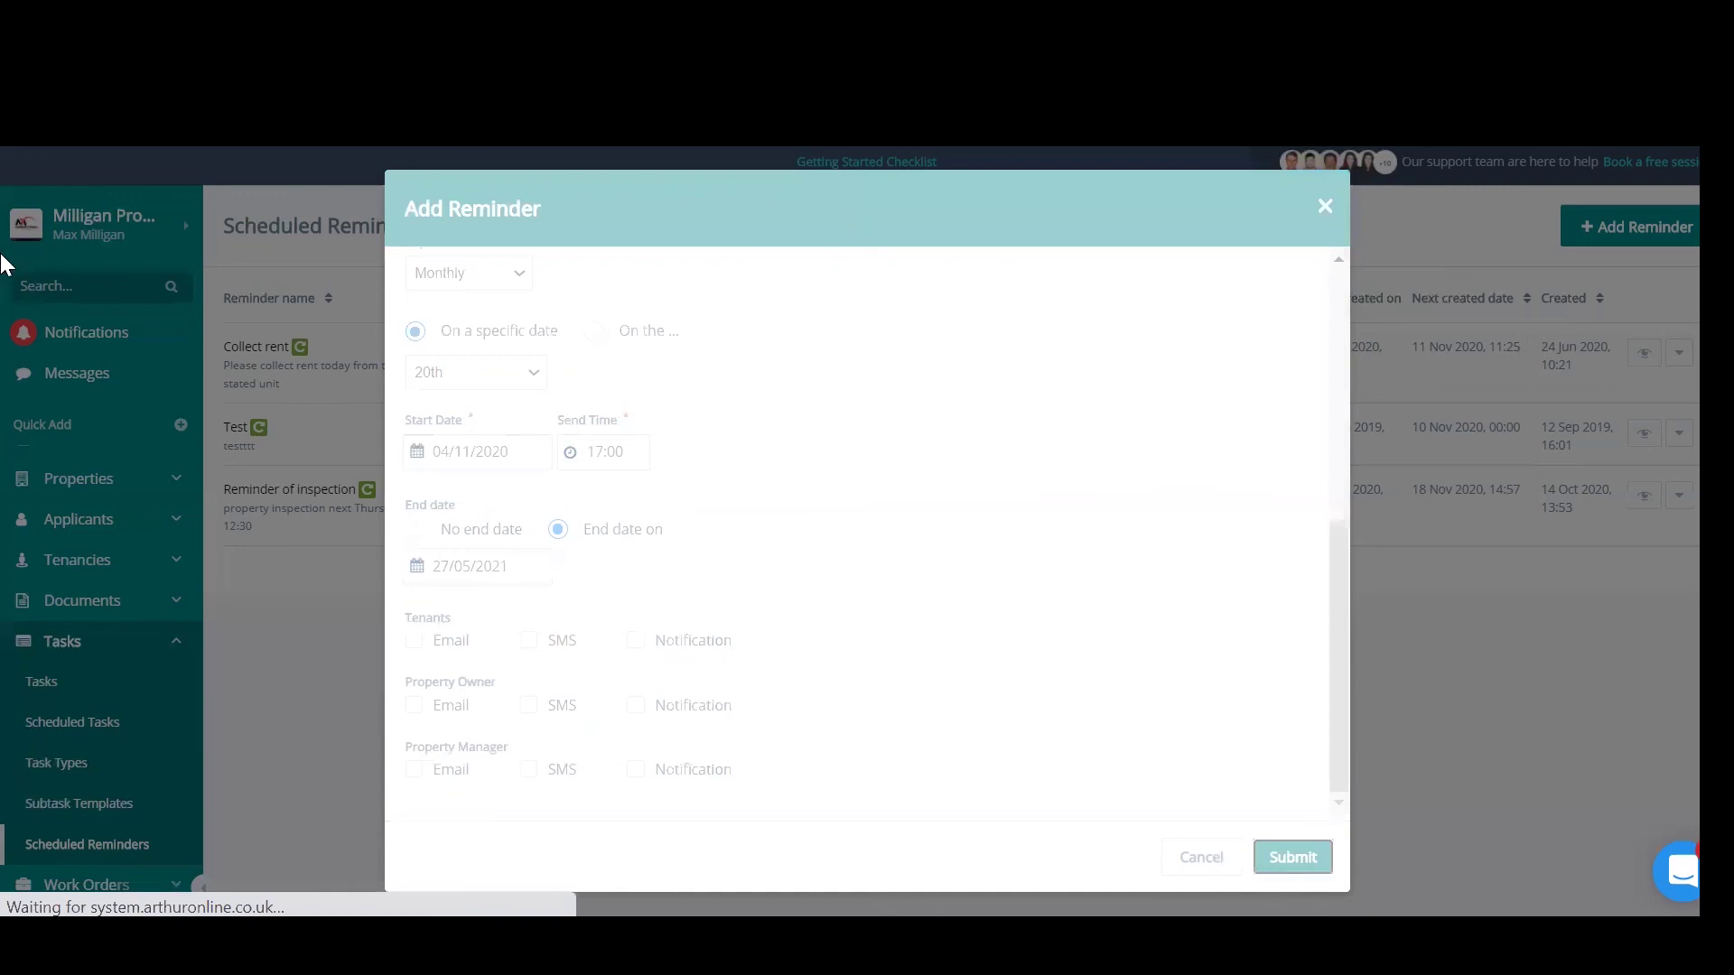